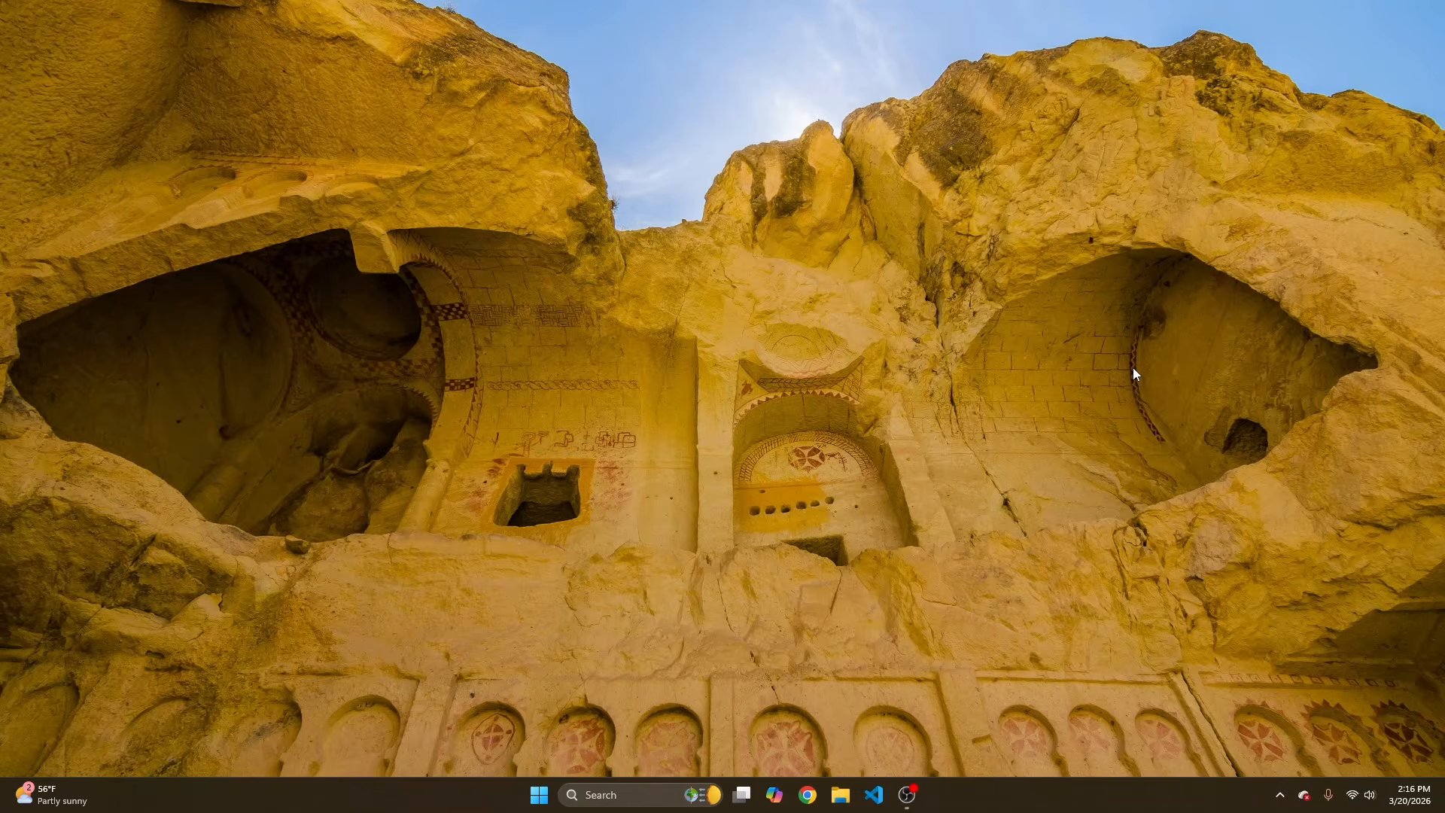
# - Open a Windows PowerShell terminal and install the torch and torchvision packages with pip
pyautogui.click(609, 798)
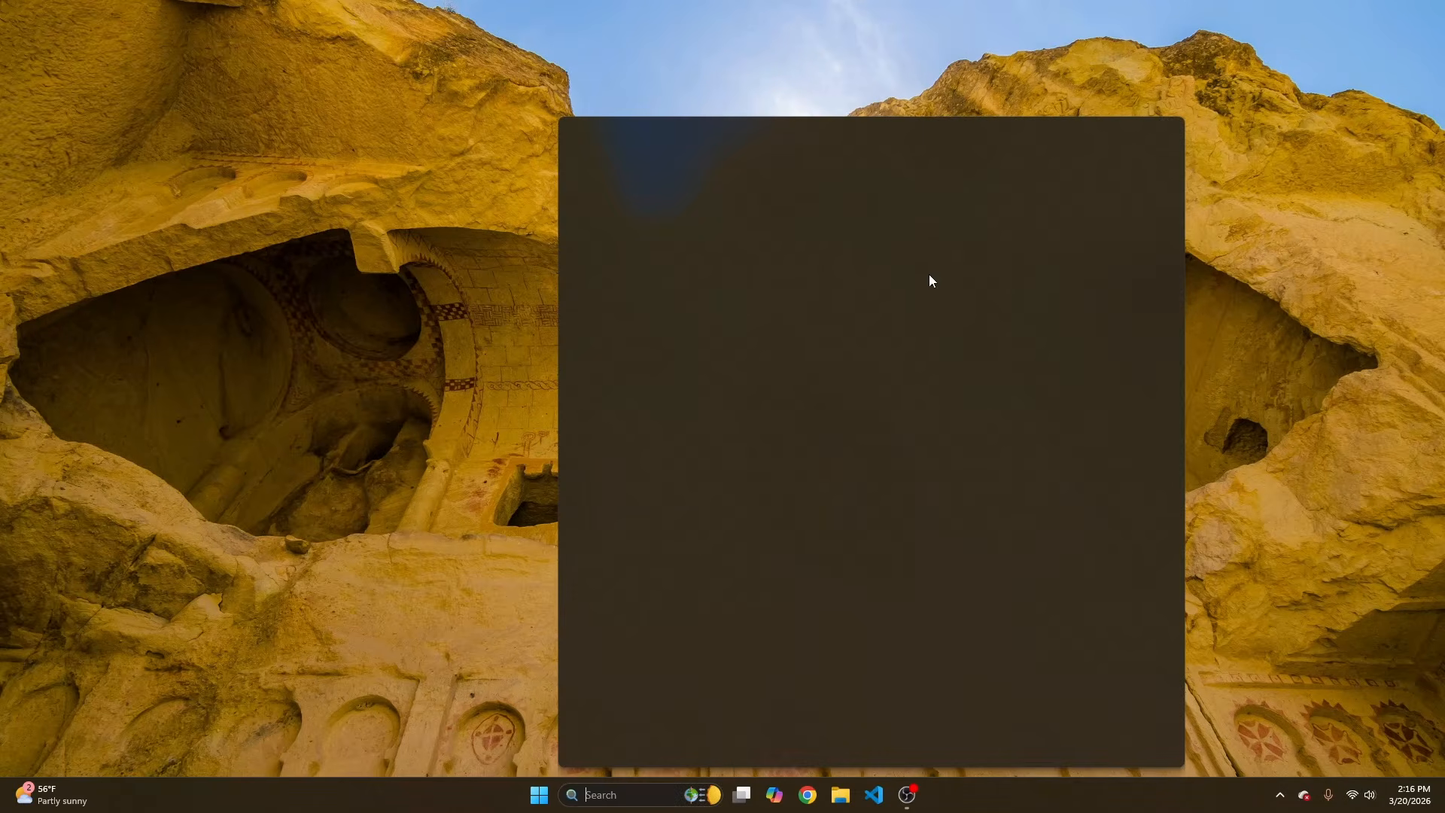
pyautogui.write('termin')
pyautogui.press('Return')
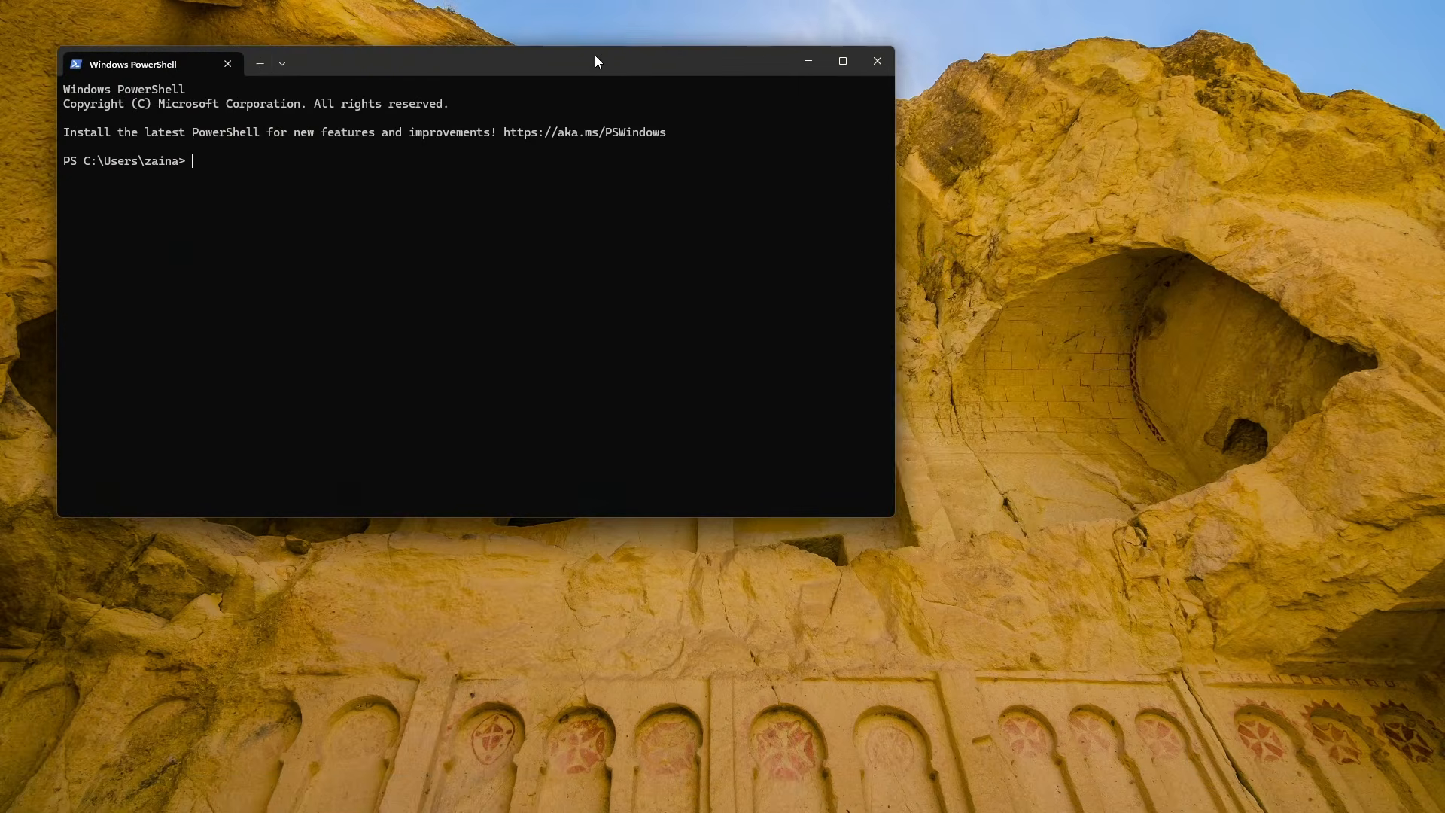
pyautogui.moveTo(595, 56); pyautogui.dragTo(915, 178)
pyautogui.write('pip instal')
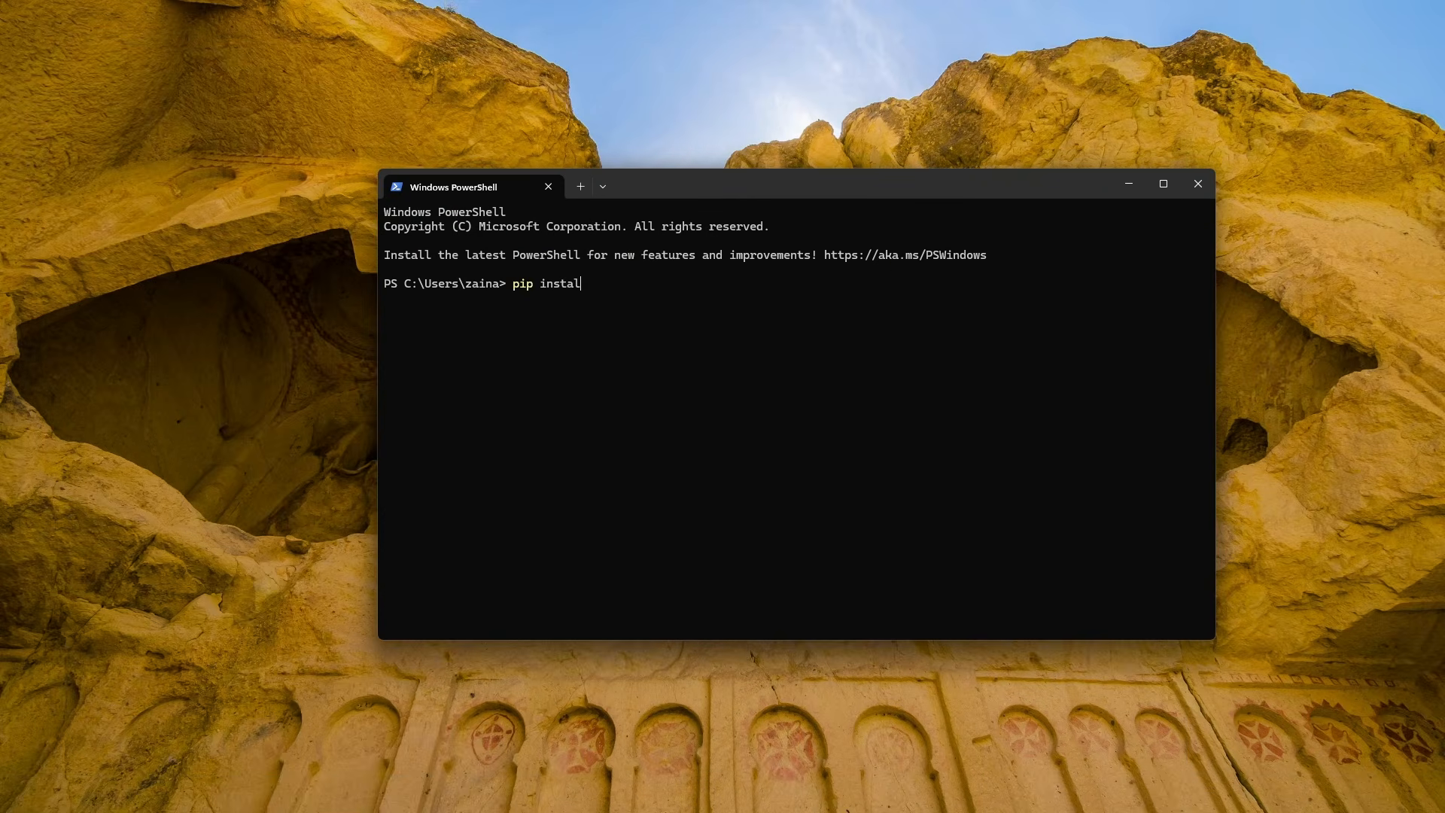
pyautogui.write('l torch torchvision')
pyautogui.press('Return')
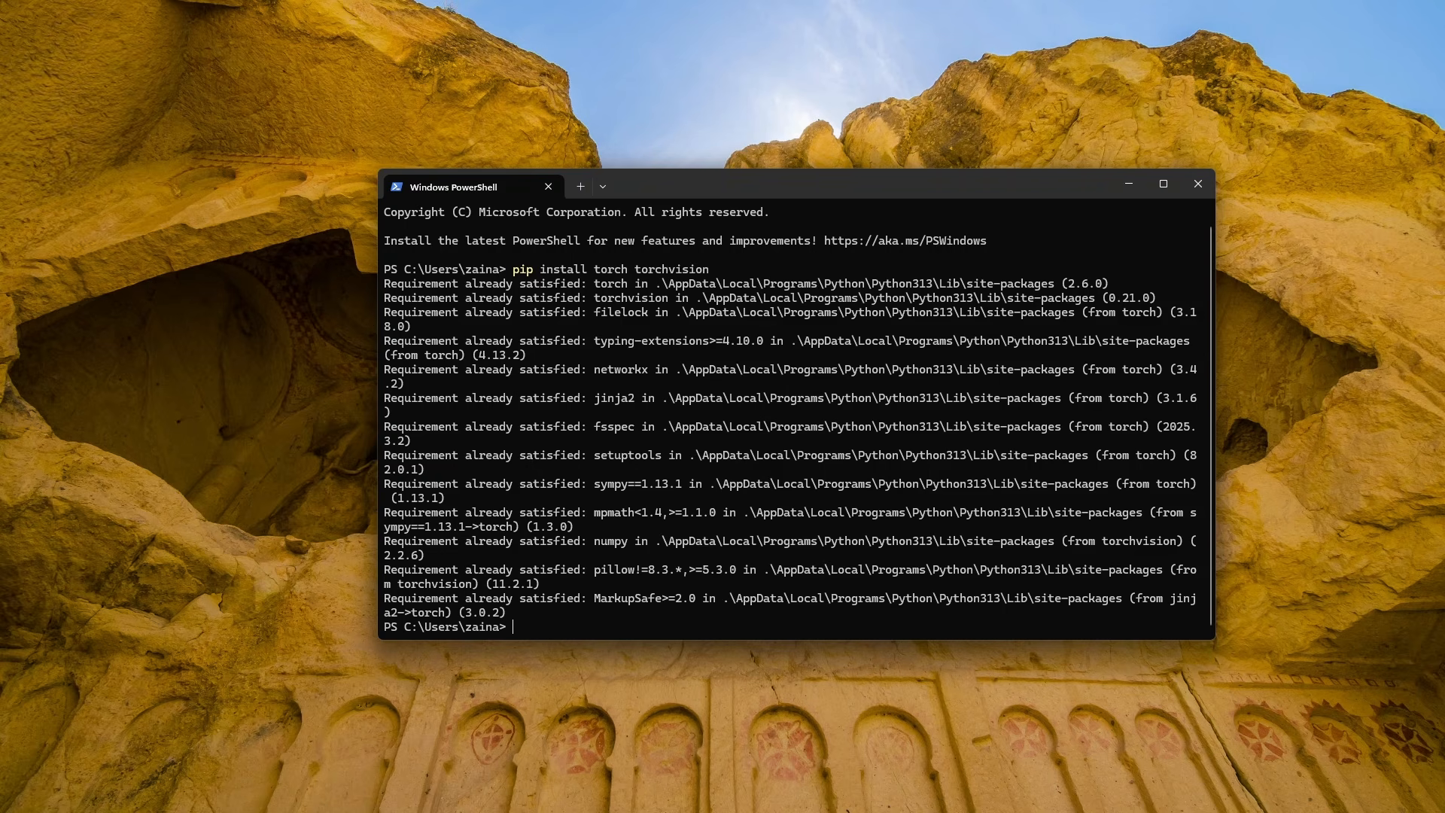
# - Install the zaina-ml-forge package with pip, and launch ml-forge in a maximized window
pyautogui.write('pip install zaina-ml-forge')
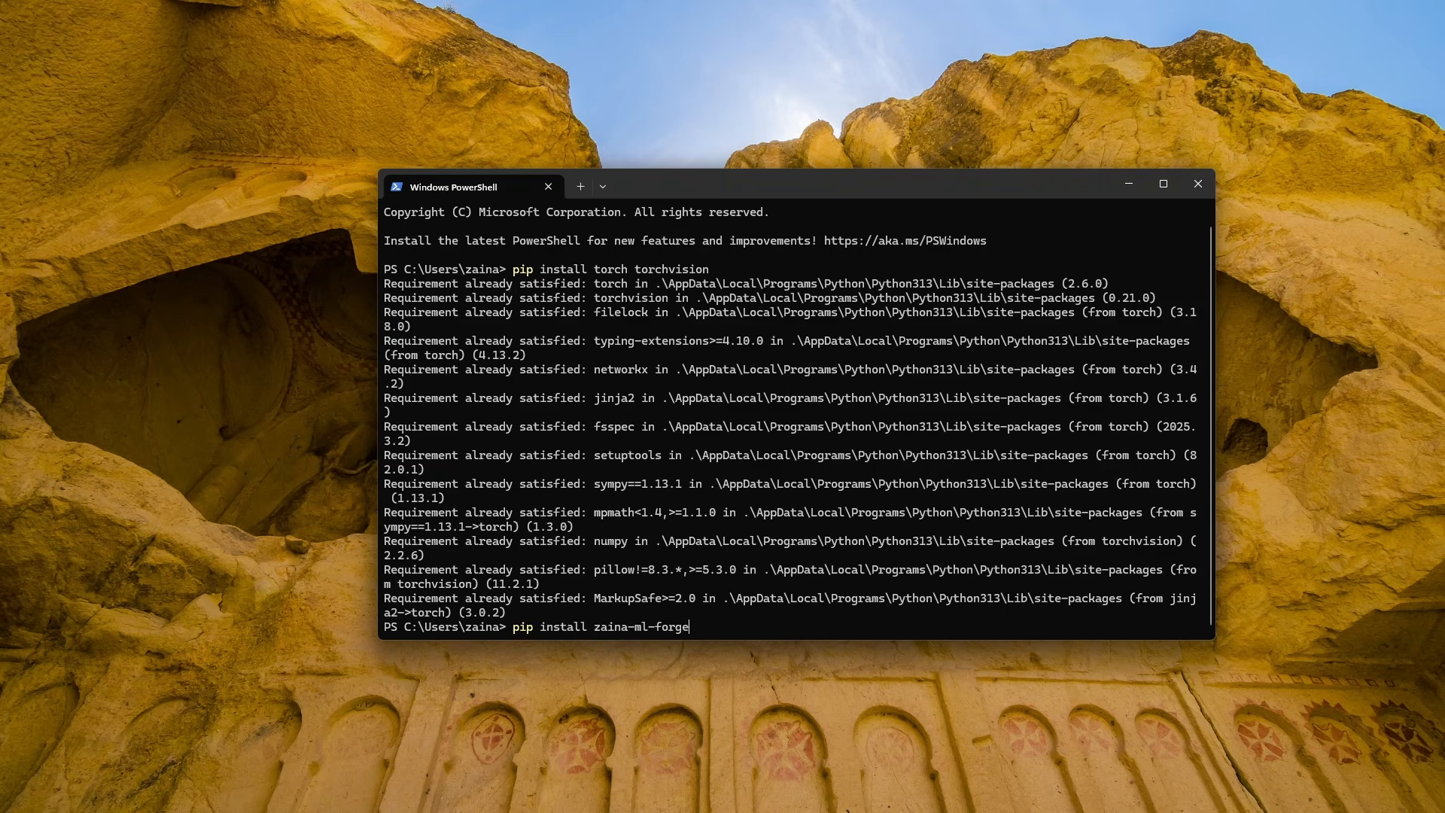
pyautogui.press('Return')
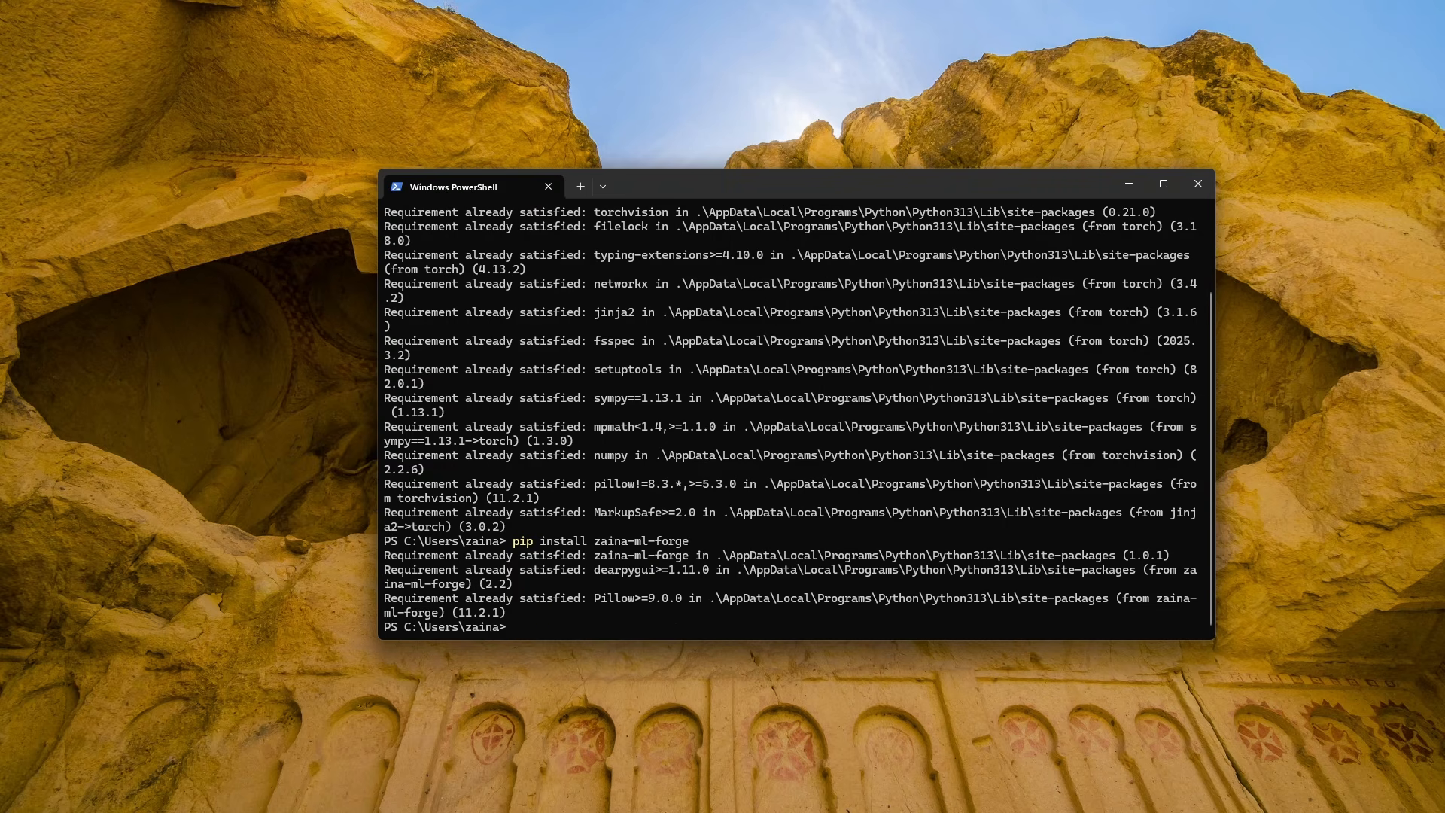
pyautogui.write('ml-forge')
pyautogui.hotkey('ctrl', 'shift', 'Left')
pyautogui.hotkey('ctrl', 'shift', 'Left')
pyautogui.press('Return')
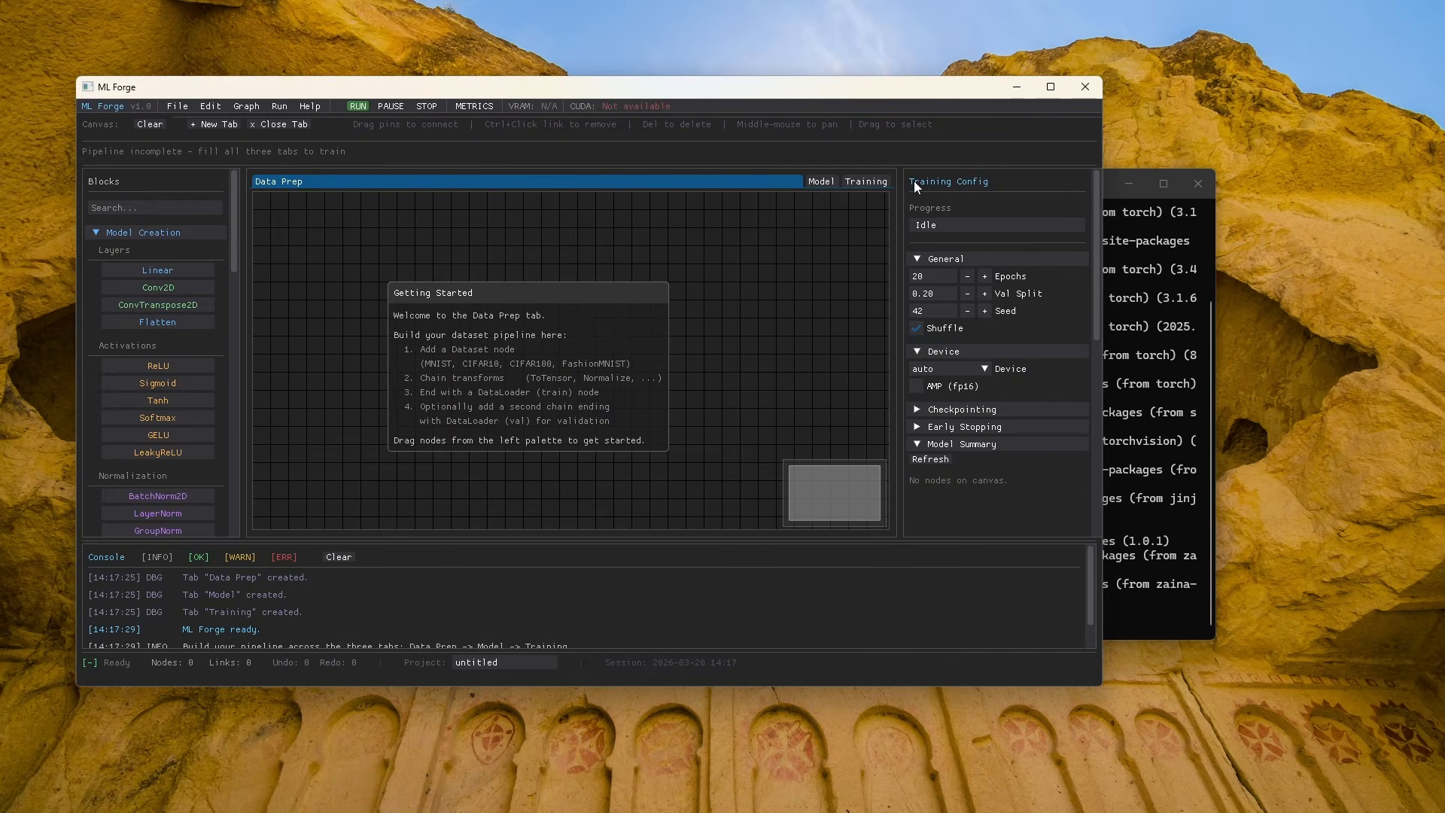
pyautogui.click(1050, 87)
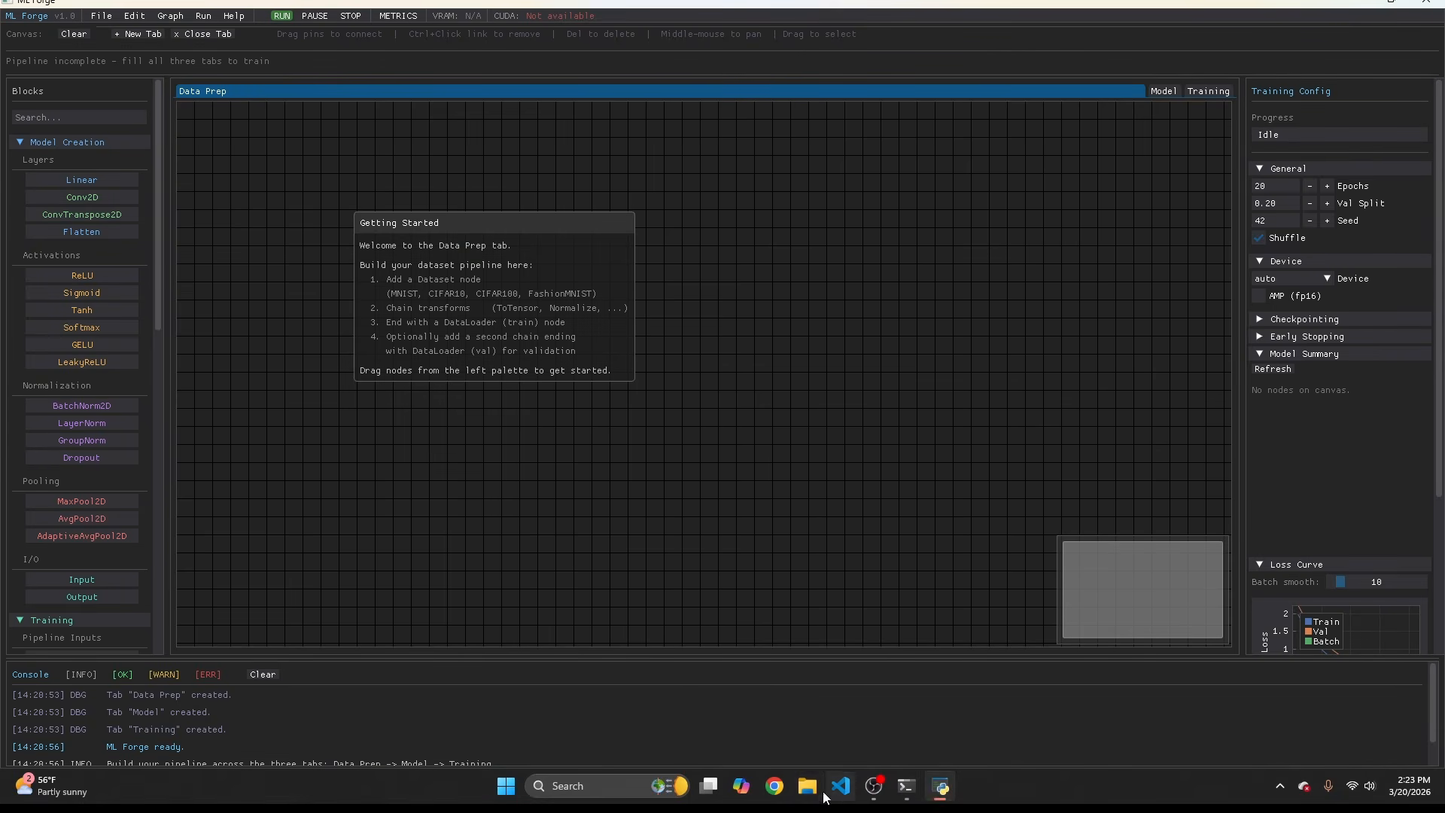
# - In File Explorer, create a folder named ml-forge-projects inside the Machine Learning folder
pyautogui.click(819, 794)
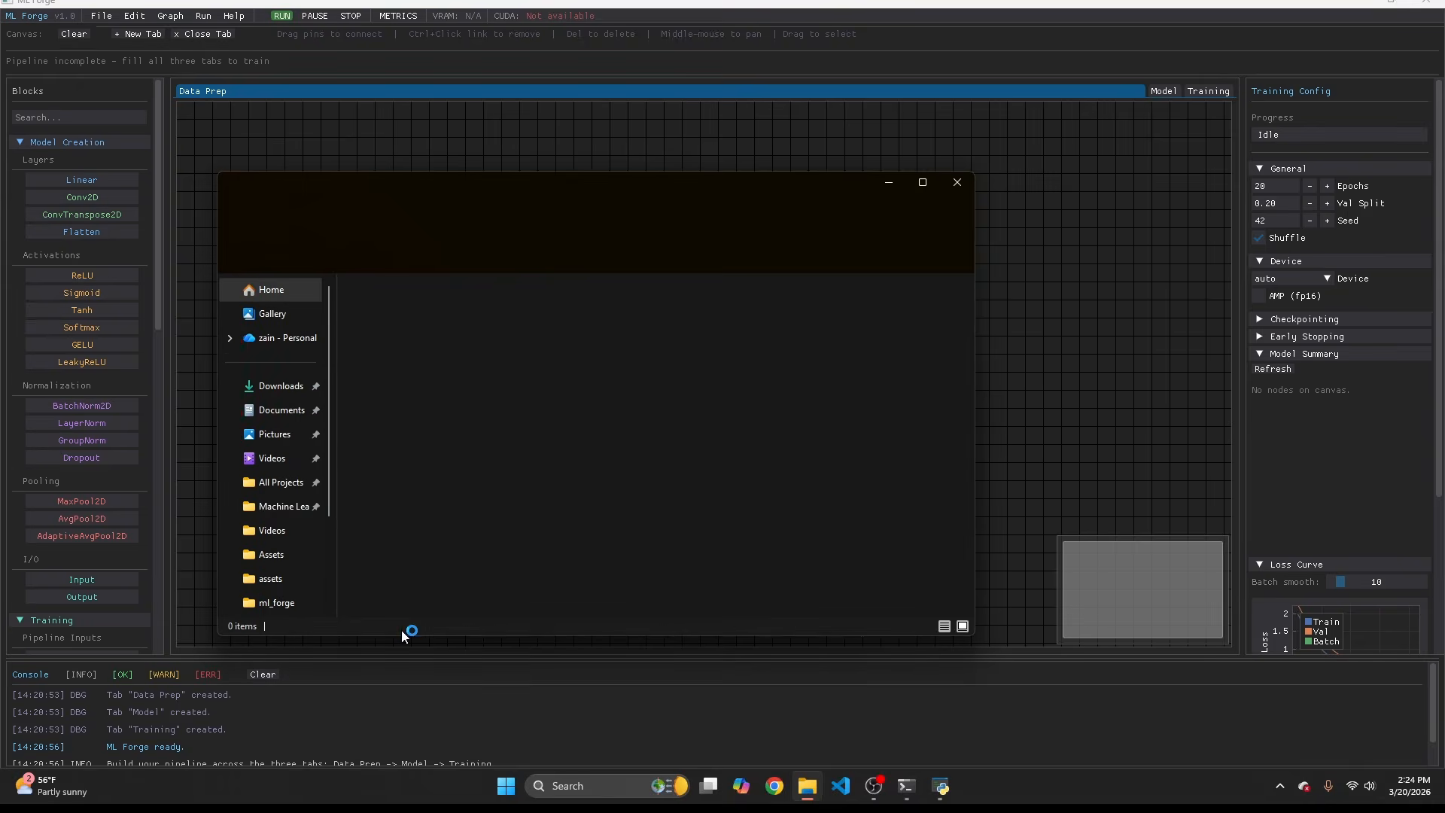
pyautogui.click(249, 513)
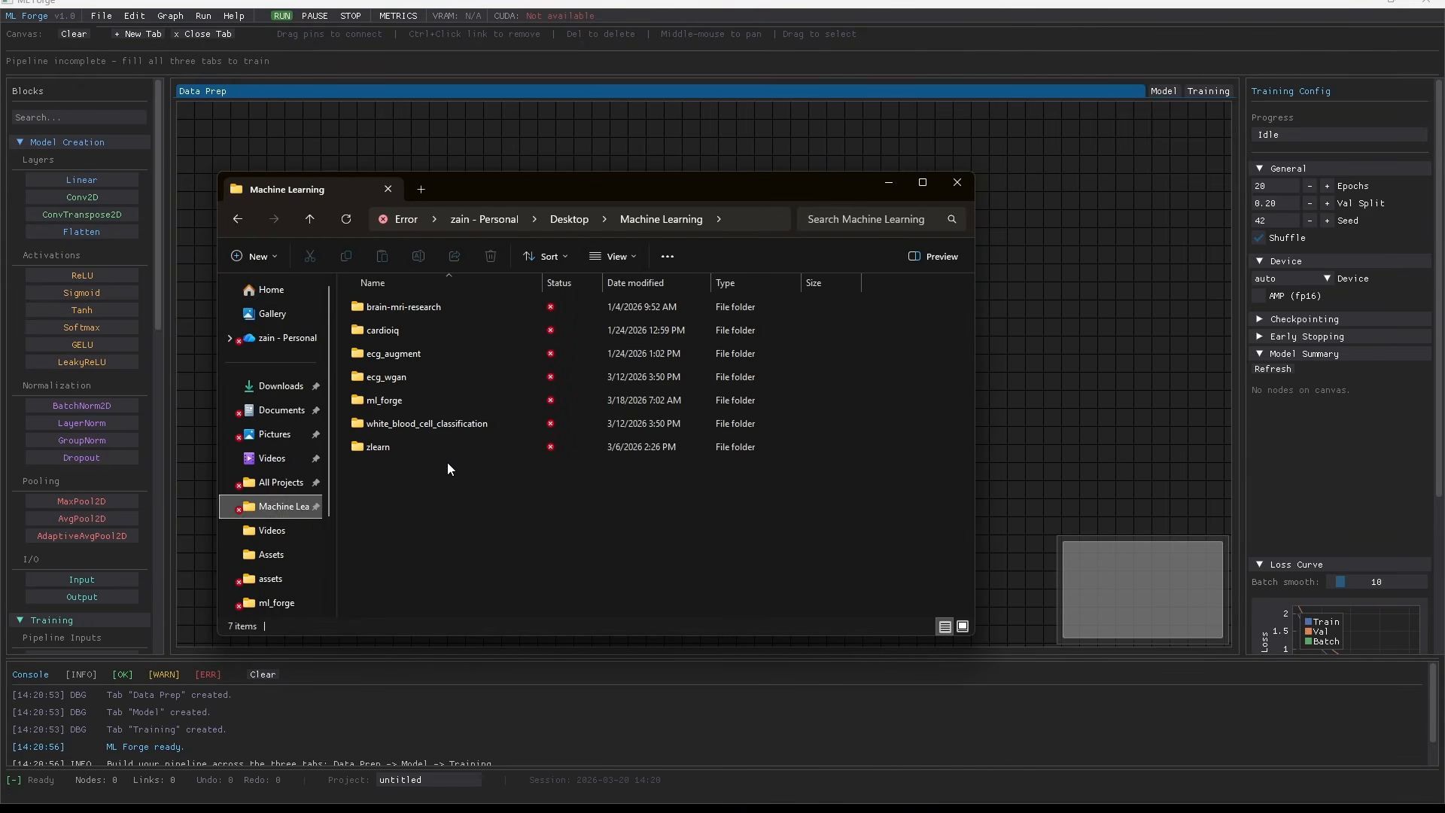
pyautogui.rightClick(420, 494)
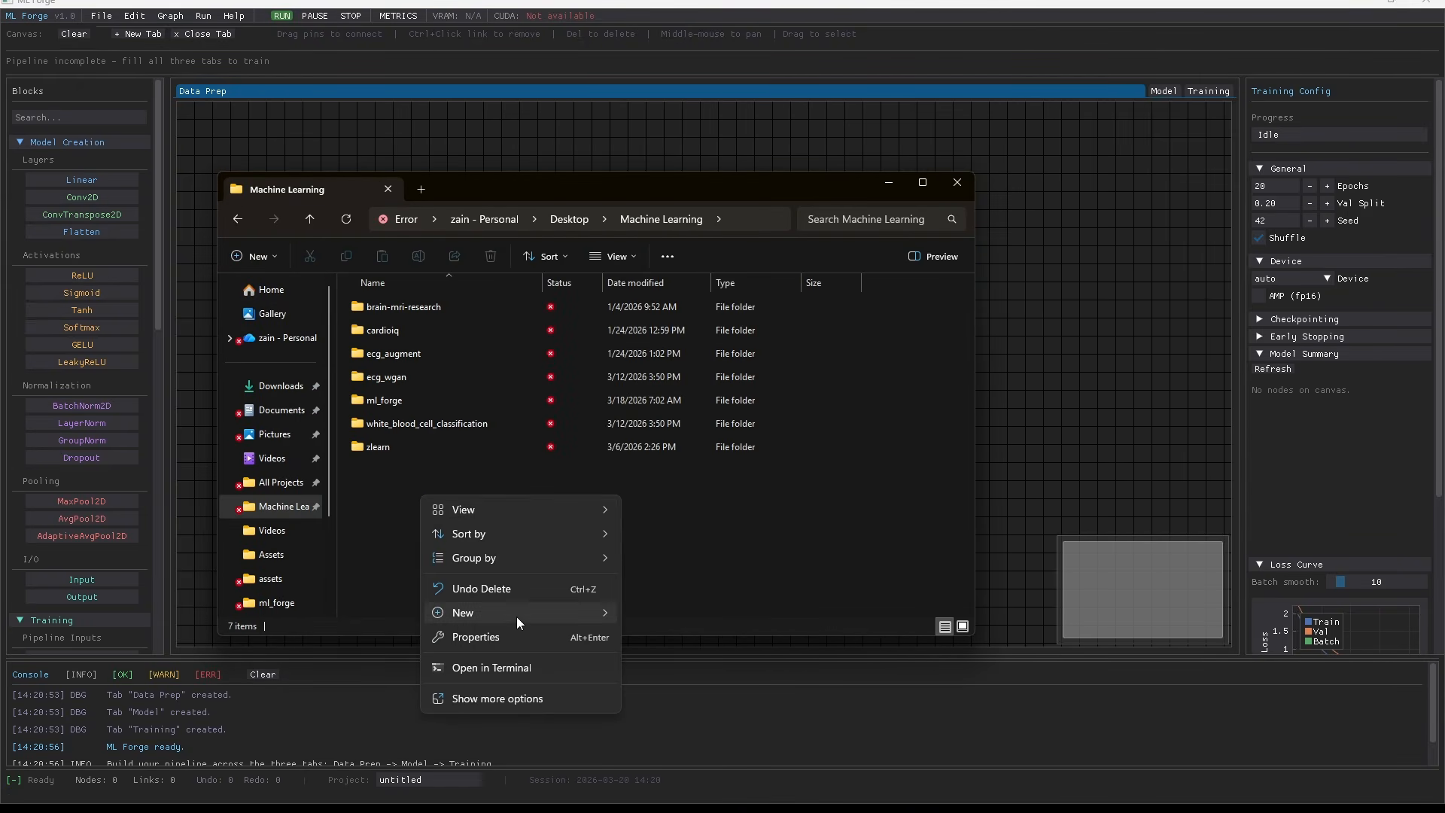
pyautogui.moveTo(517, 618)
pyautogui.click(713, 324)
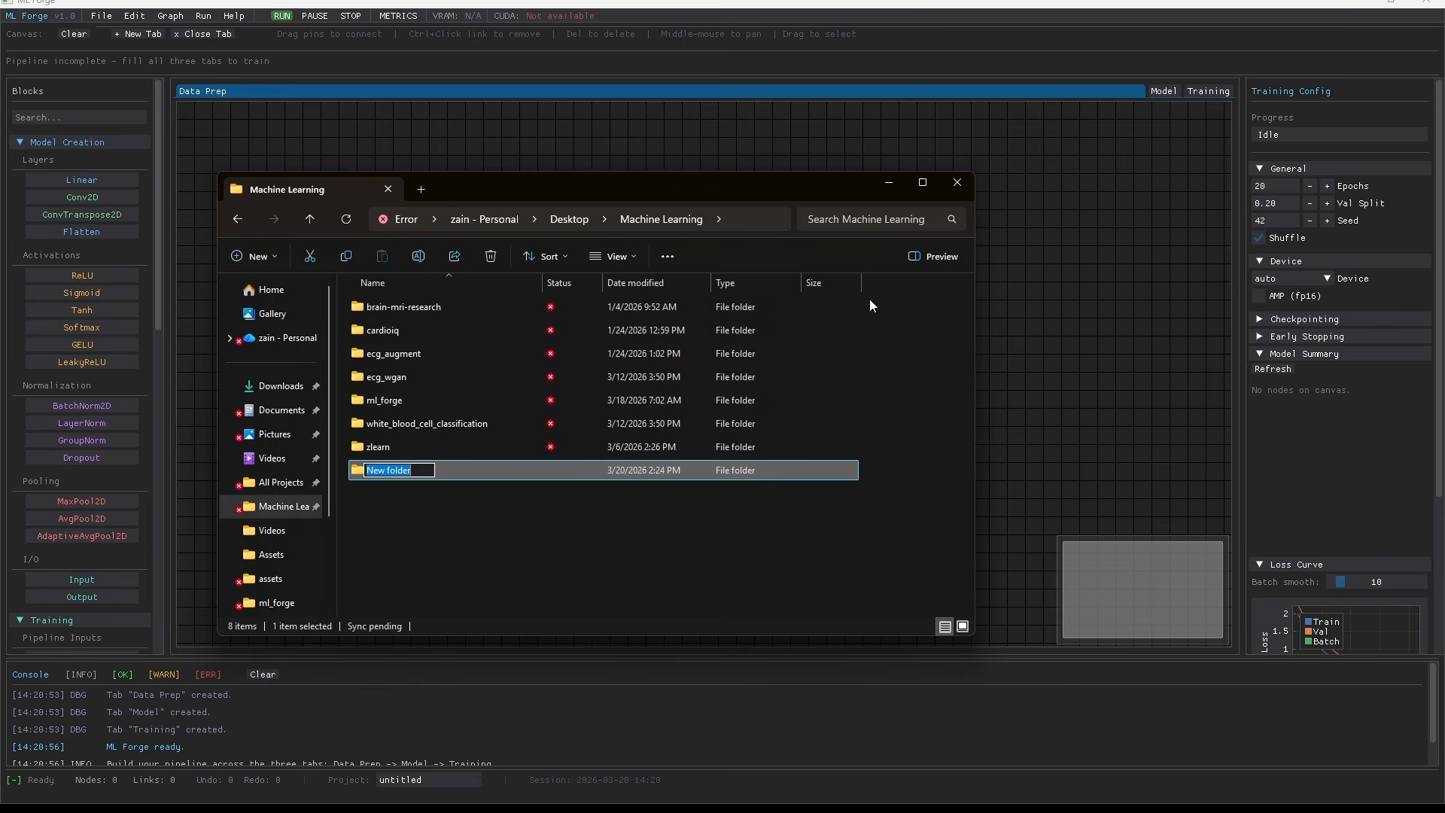
pyautogui.write('ml-forge-projects')
pyautogui.press('Return')
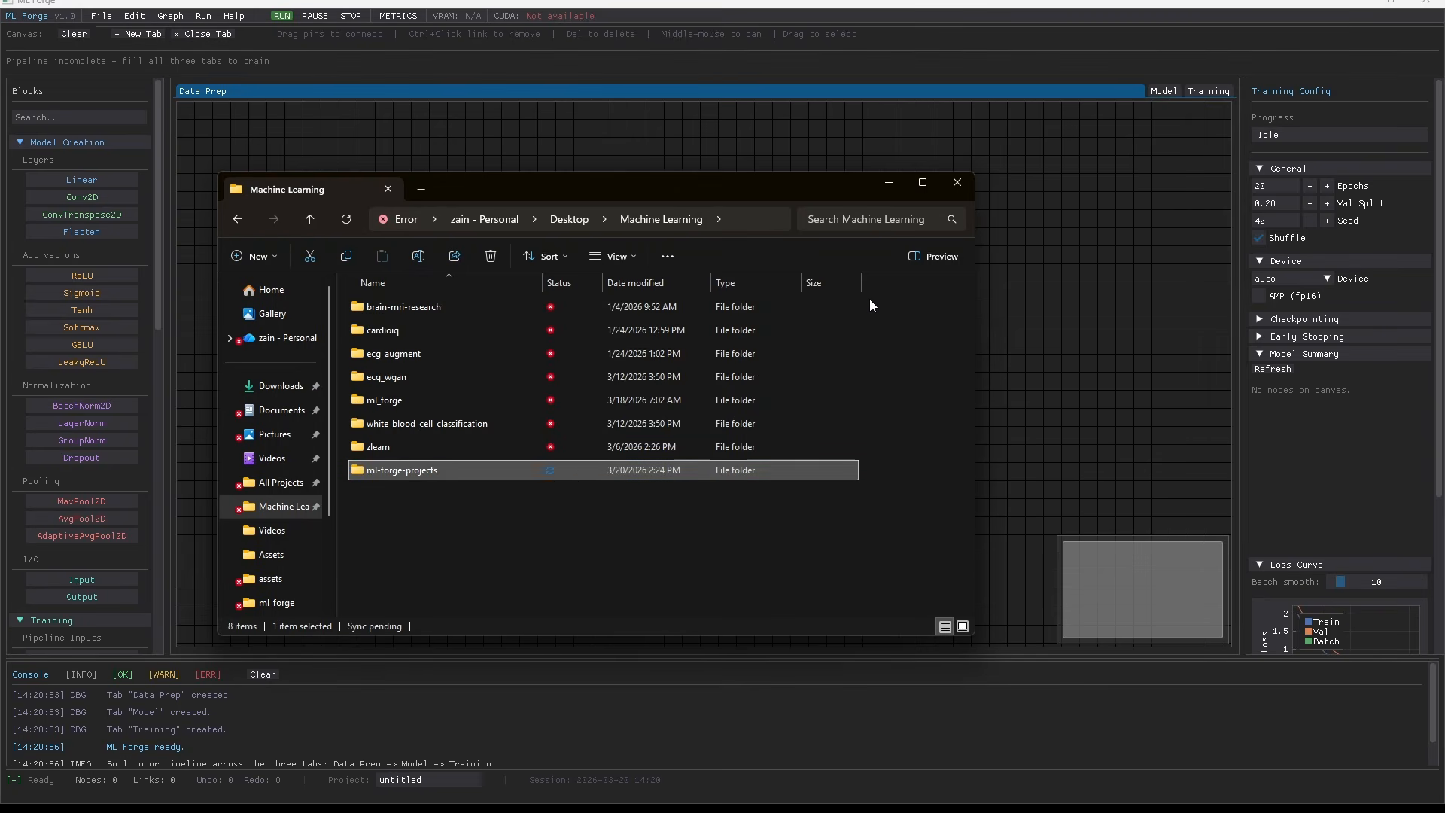
# - Create a subfolder named project1 inside ml-forge-projects, check its contents and close File Explorer
pyautogui.doubleClick(575, 475)
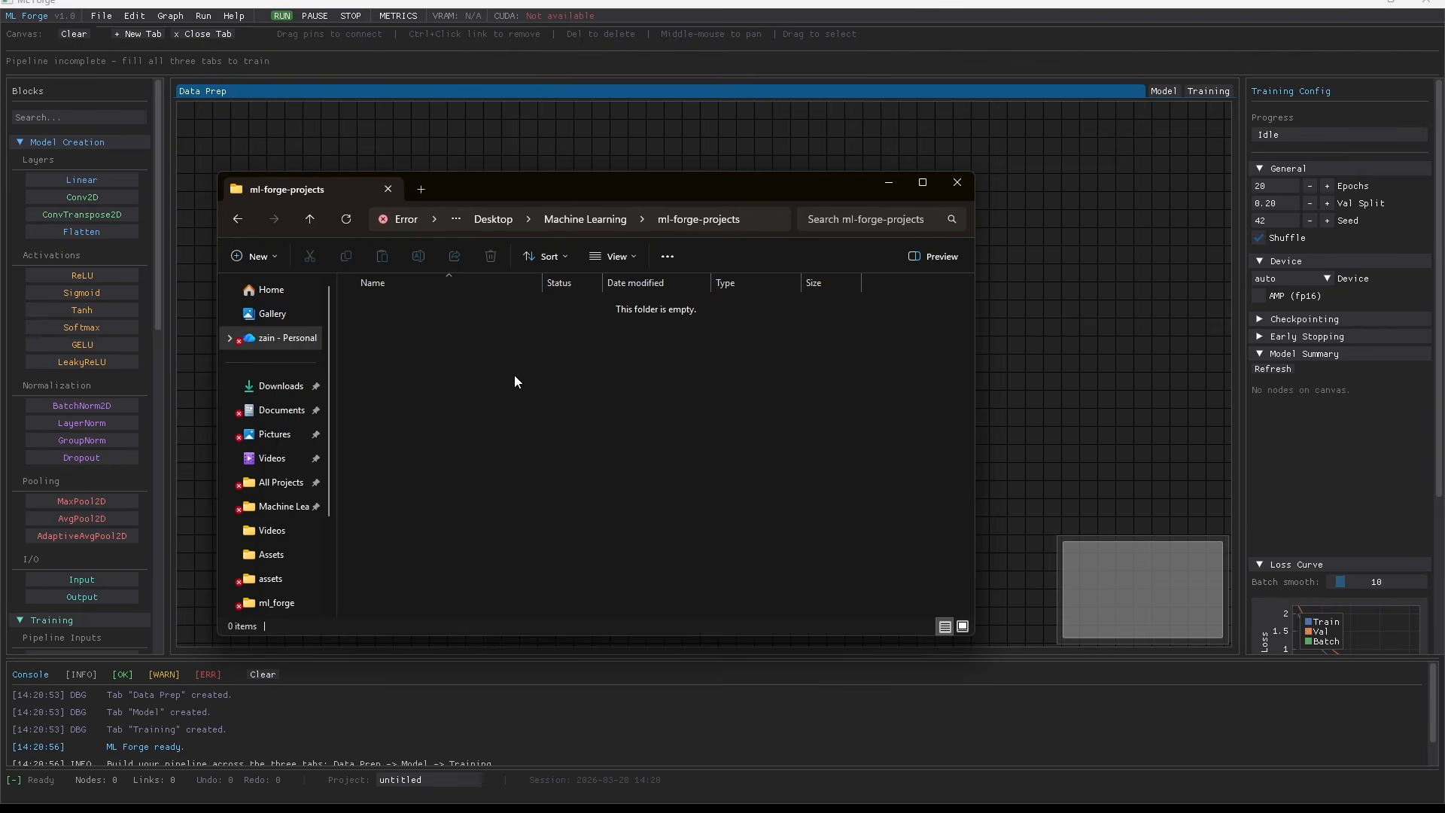
pyautogui.rightClick(495, 364)
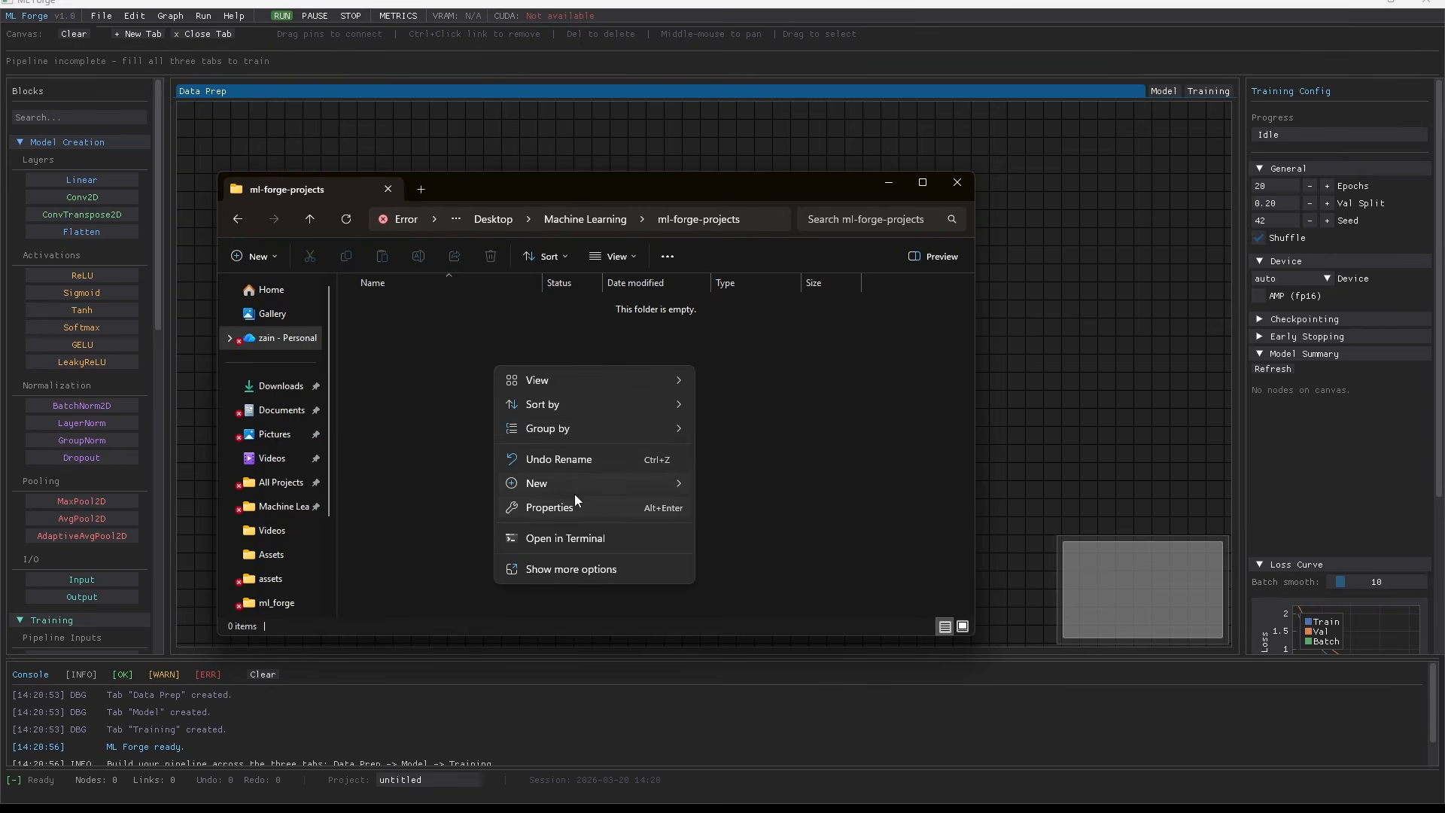
pyautogui.moveTo(650, 495)
pyautogui.click(726, 484)
pyautogui.write('proje')
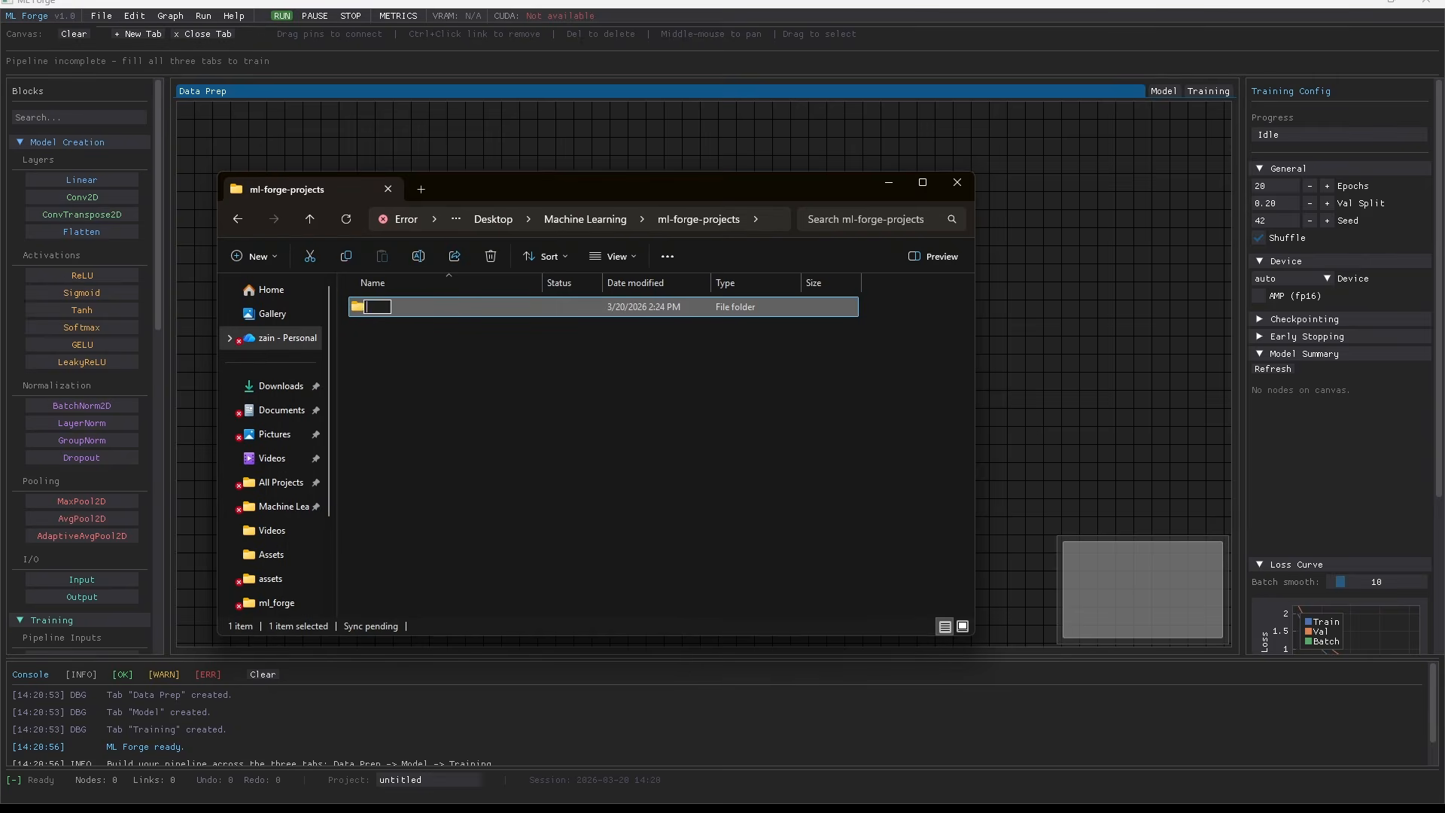
pyautogui.write('ct1')
pyautogui.press('Return')
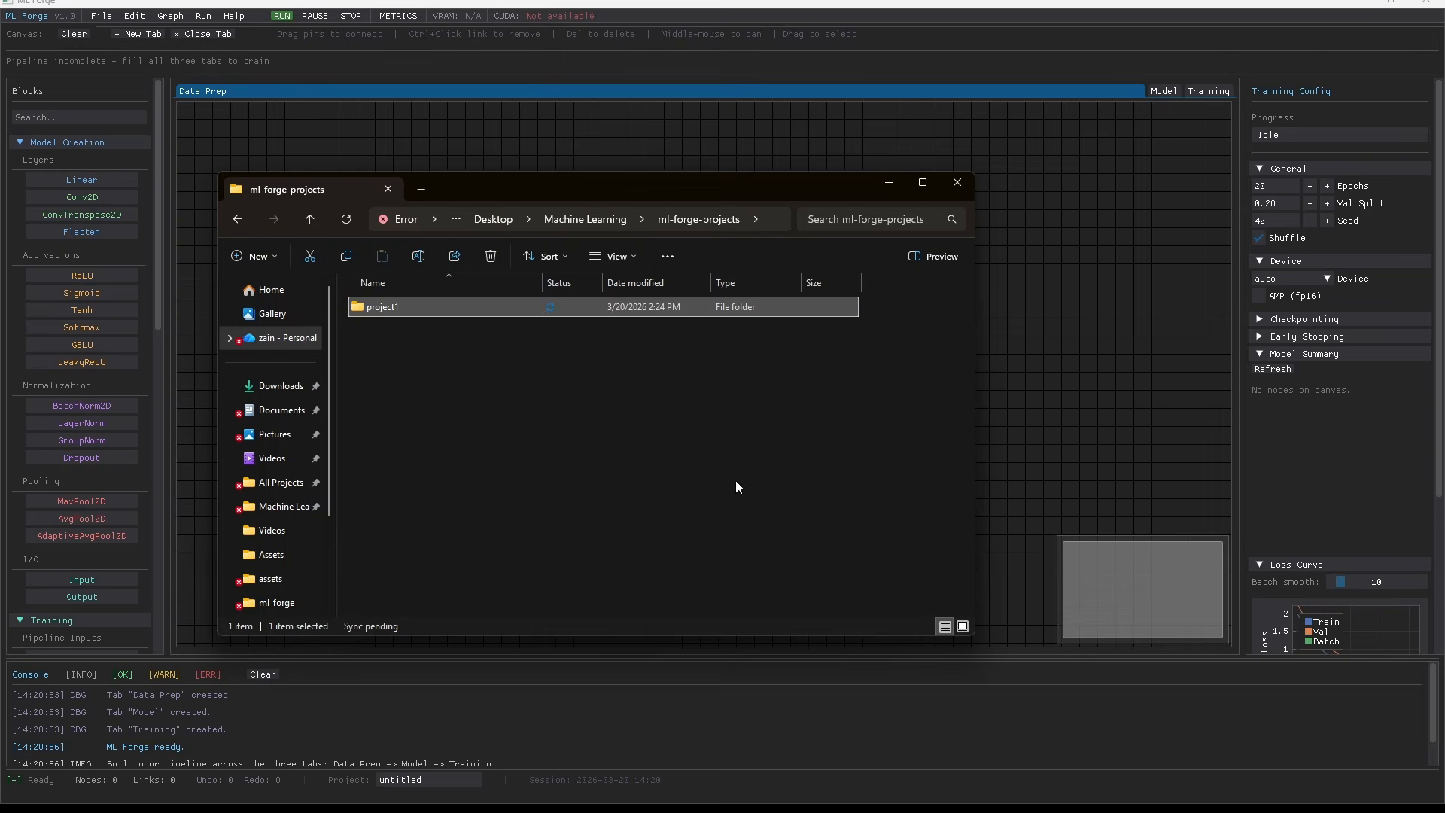
pyautogui.doubleClick(432, 312)
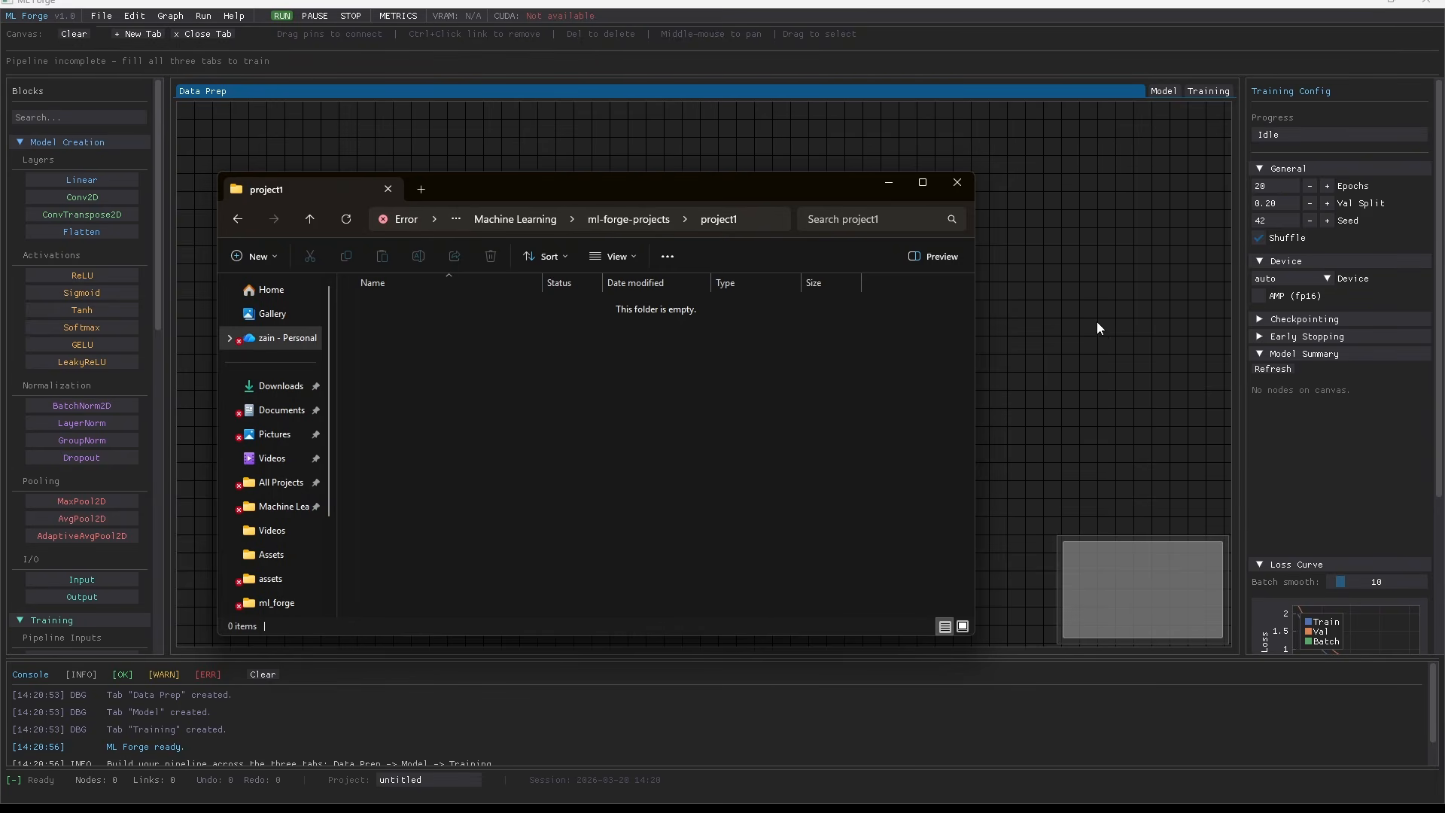
pyautogui.click(947, 189)
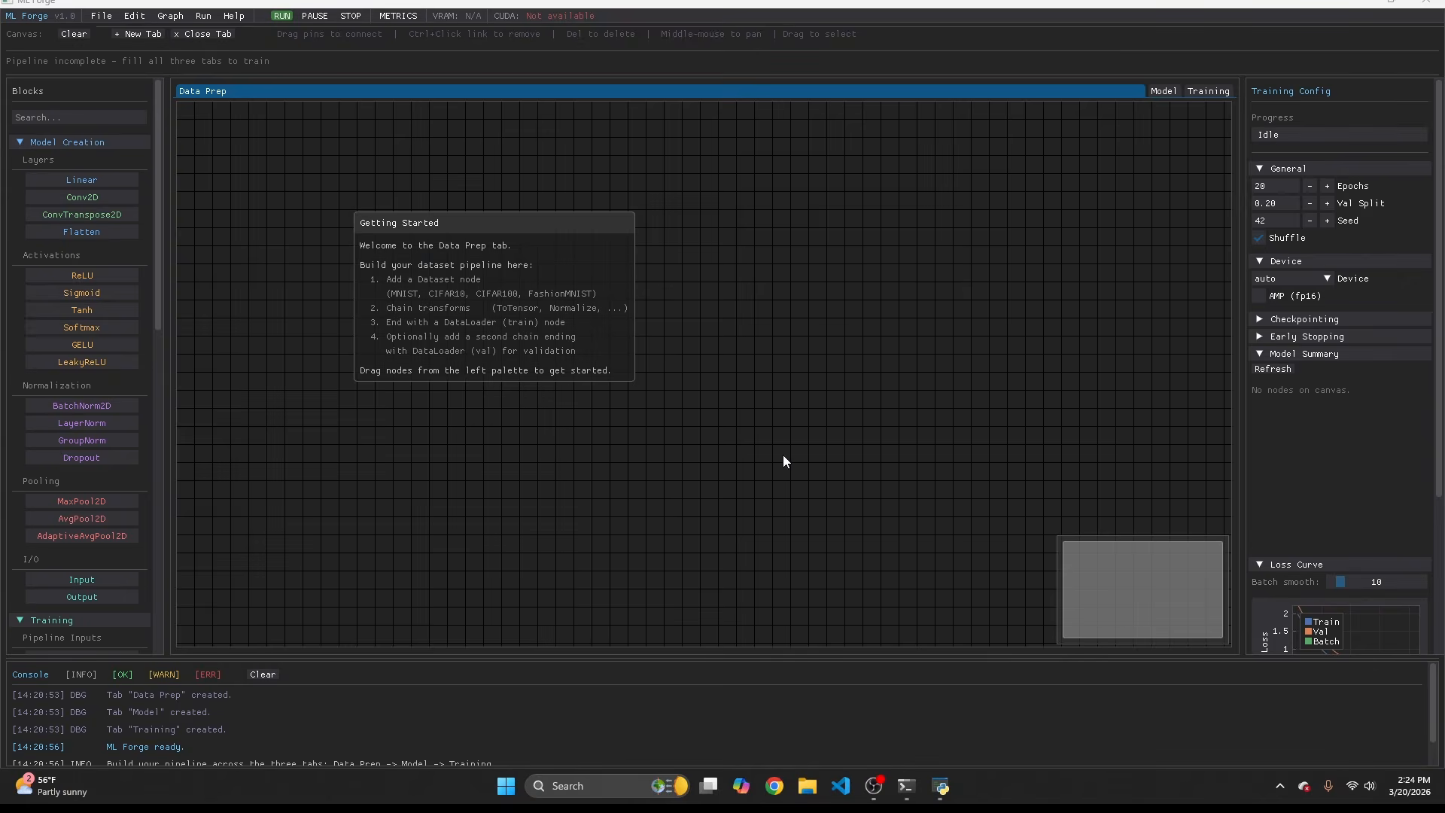
# - Save the ML Forge project as project.mlf in OneDrive's Desktop/Machine Learning/ml-forge-projects/project1 folder
pyautogui.hotkey('ctrl', 's')
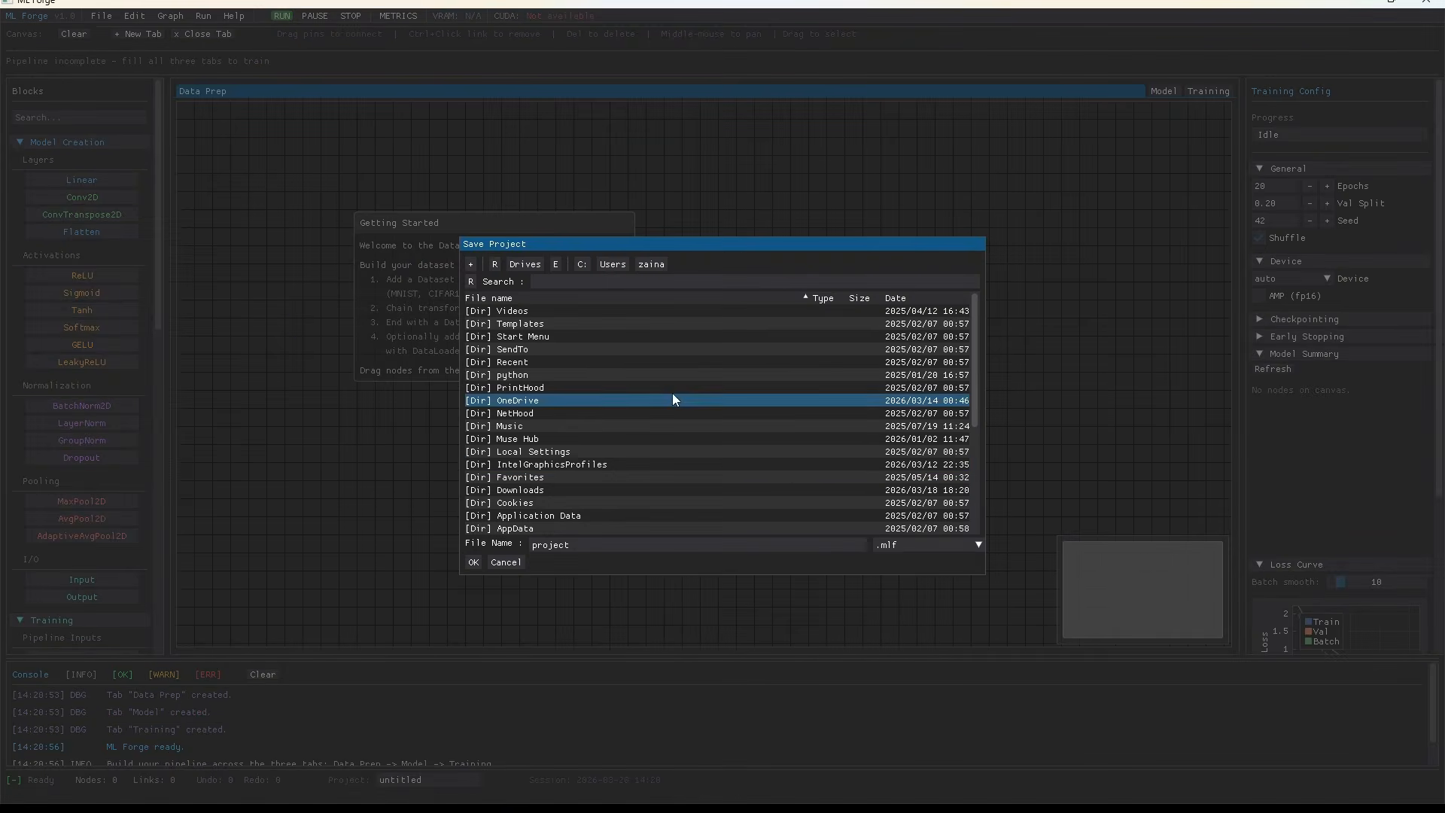
pyautogui.doubleClick(567, 399)
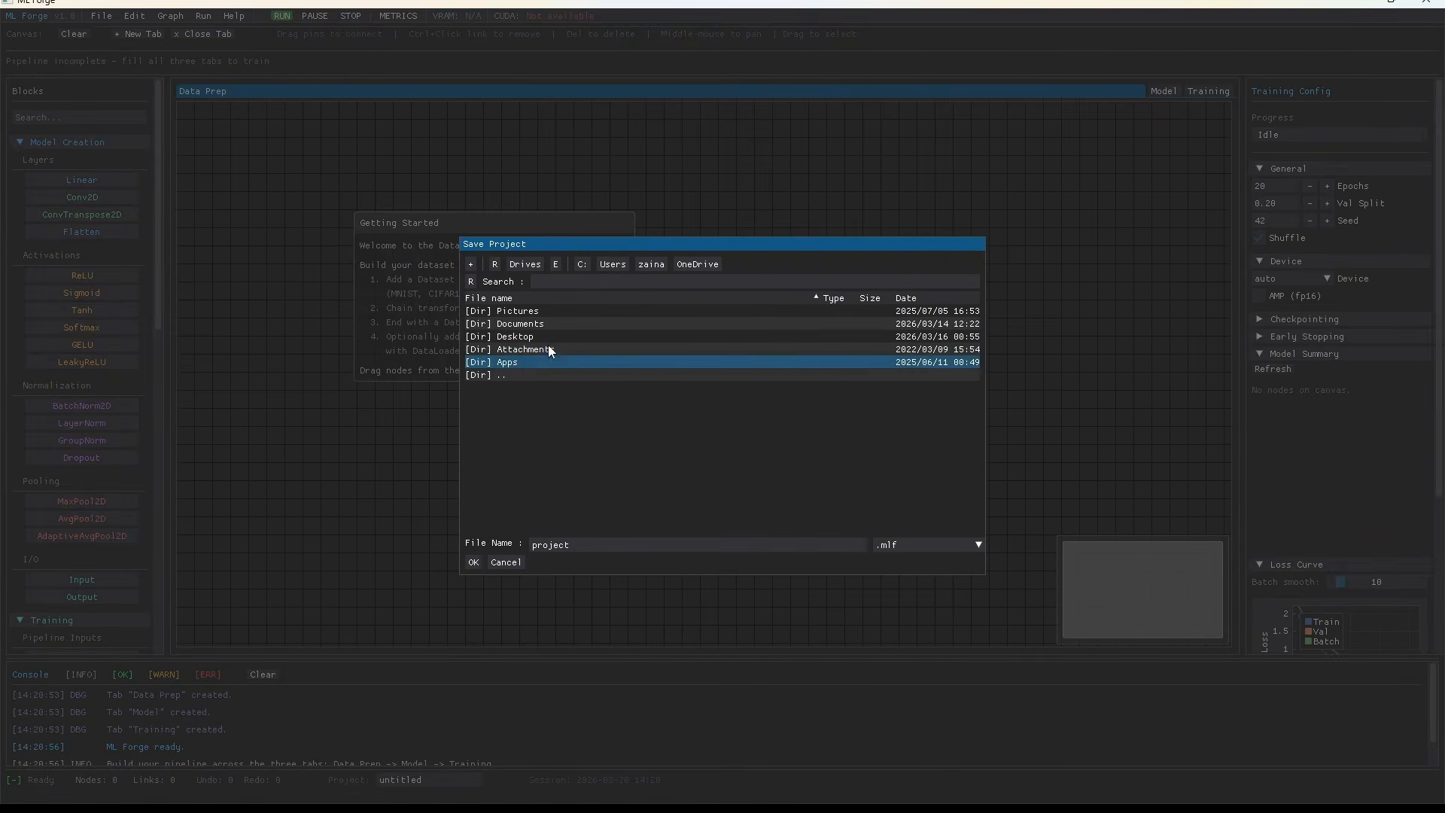
pyautogui.doubleClick(554, 337)
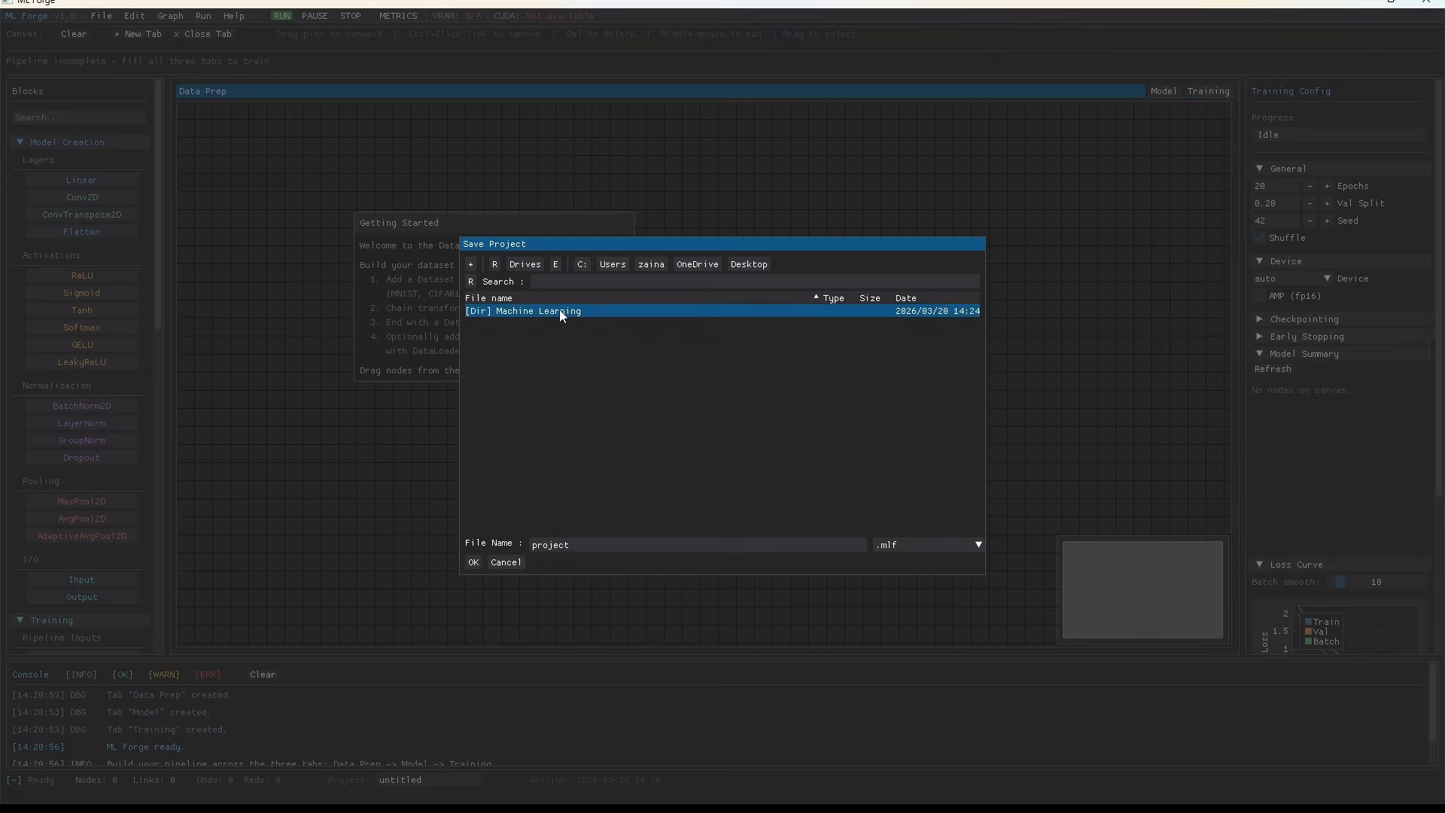
pyautogui.doubleClick(561, 312)
pyautogui.doubleClick(557, 357)
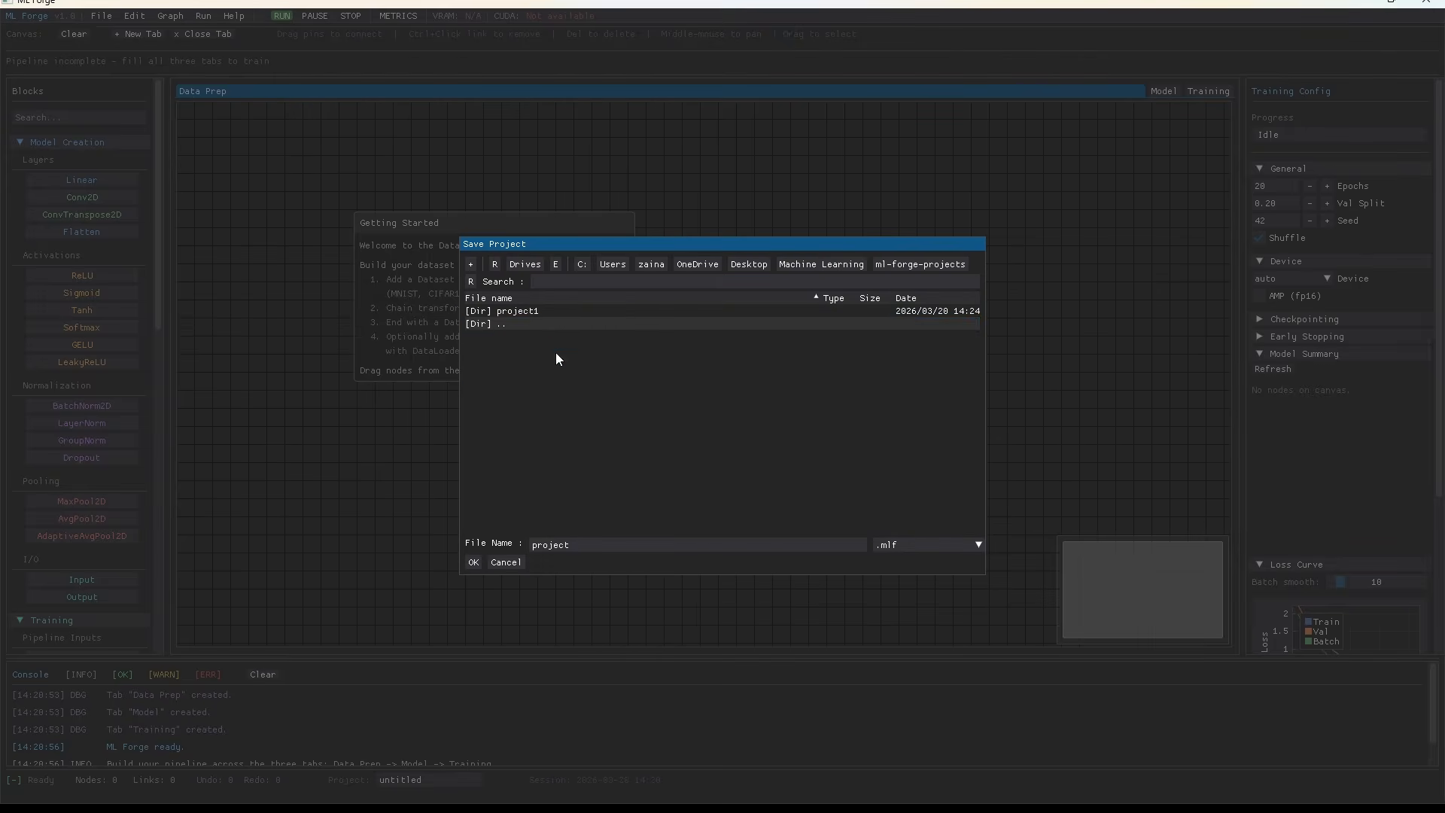
pyautogui.doubleClick(539, 311)
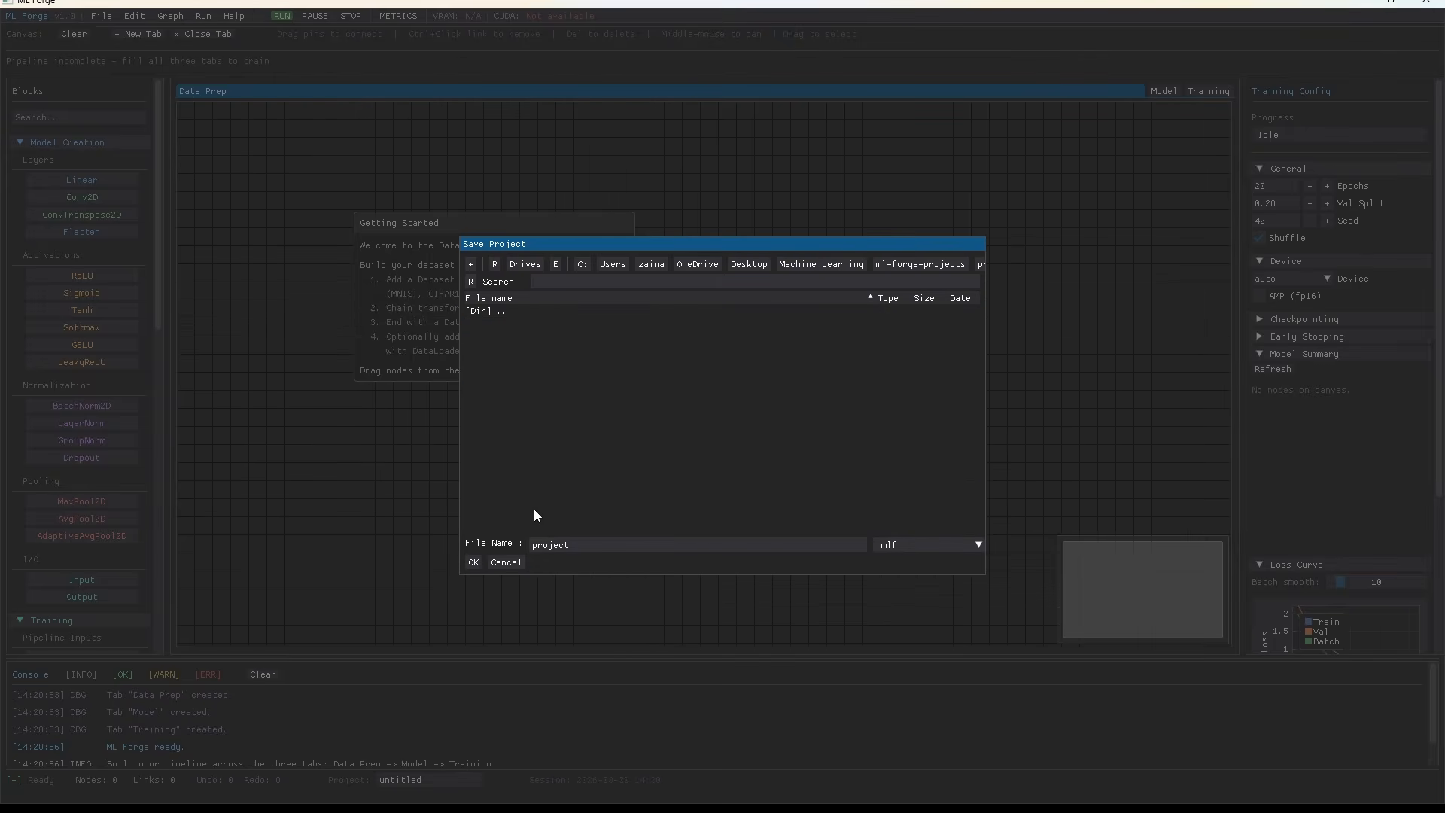
pyautogui.click(474, 563)
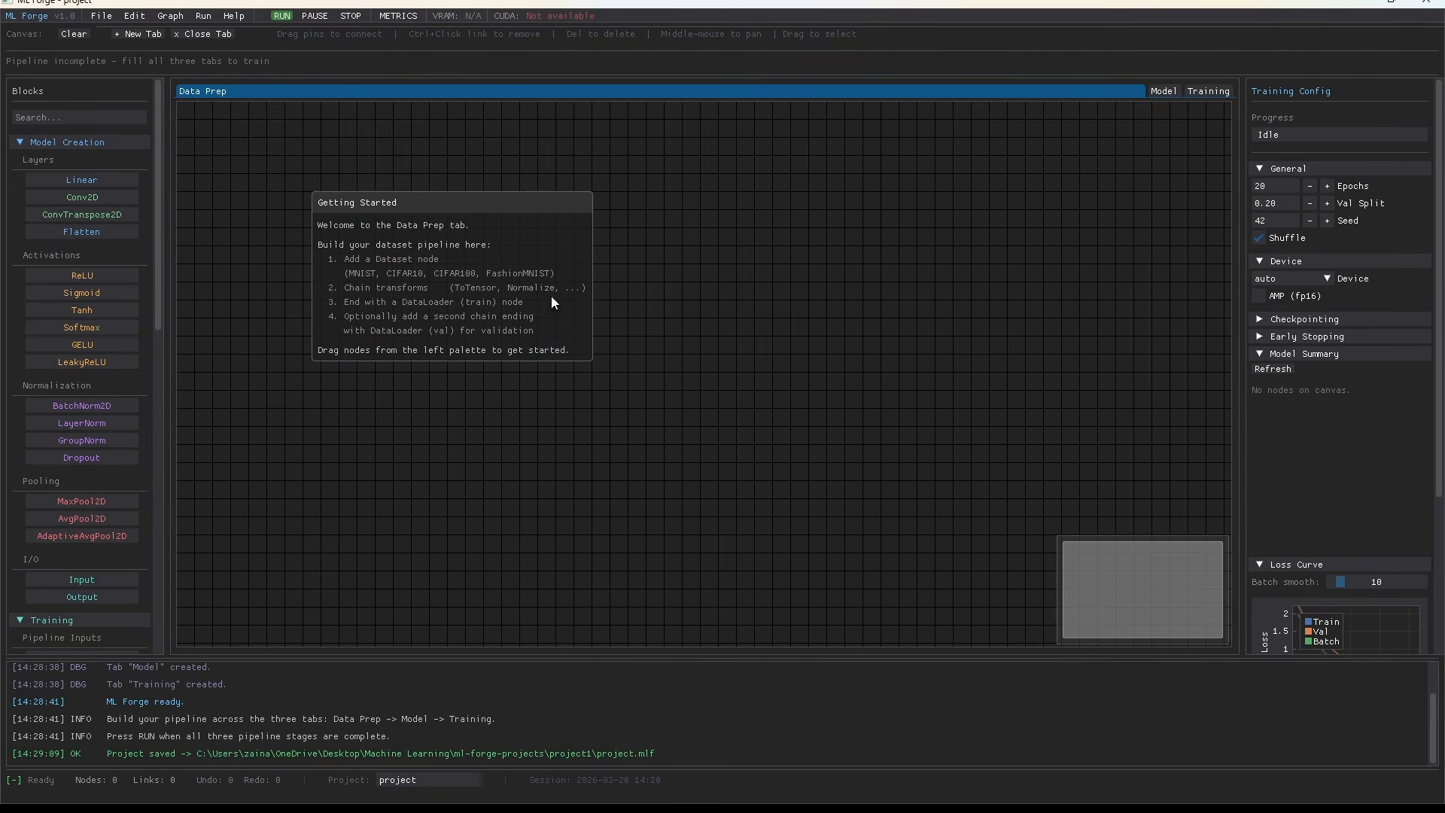
# - Examine the available blocks, and expand the Checkpointing and Early Stopping settings to review the training configuration down to the accuracy curve
pyautogui.scroll(-15, 119, 228)
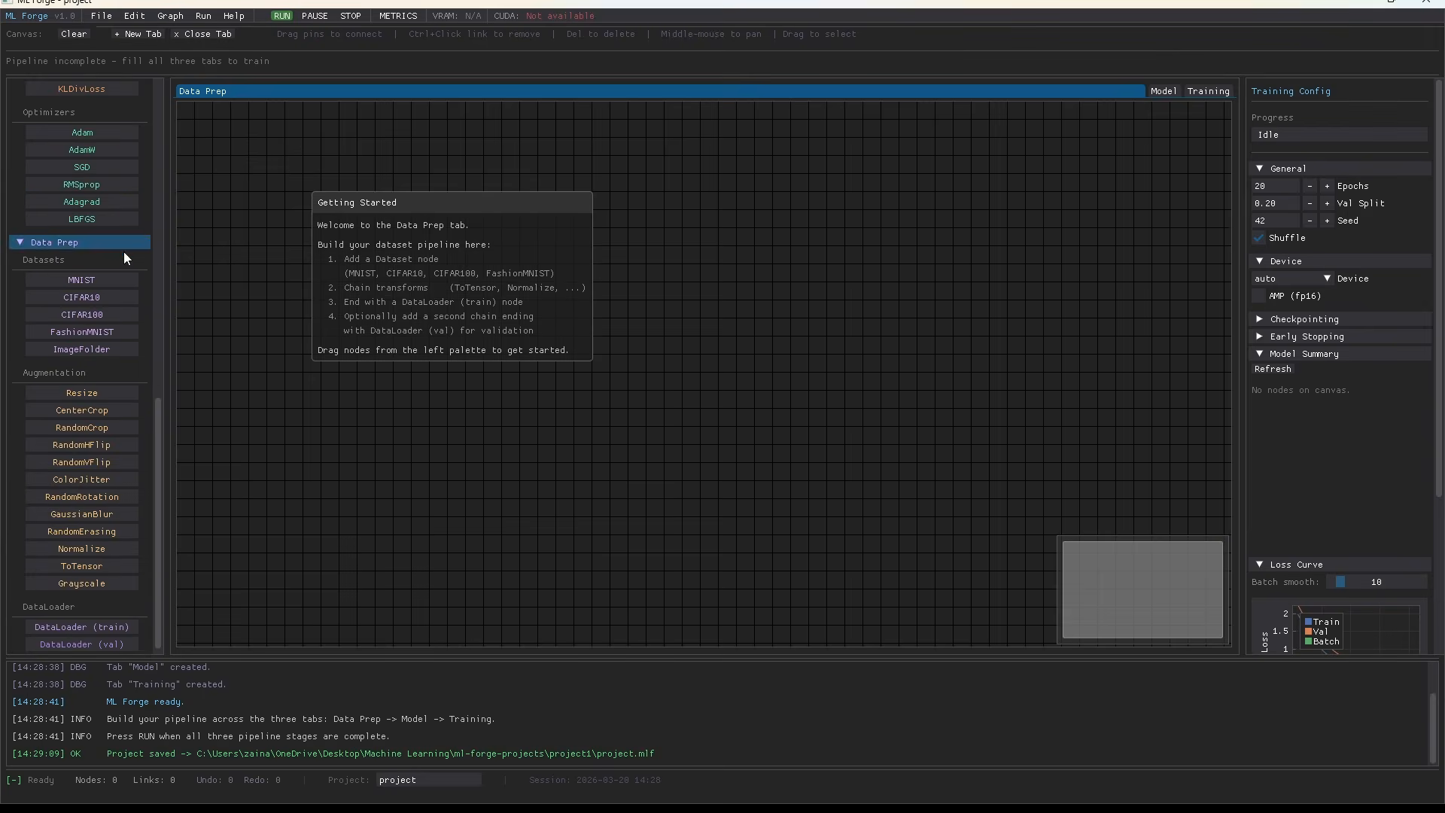
pyautogui.scroll(15, 123, 303)
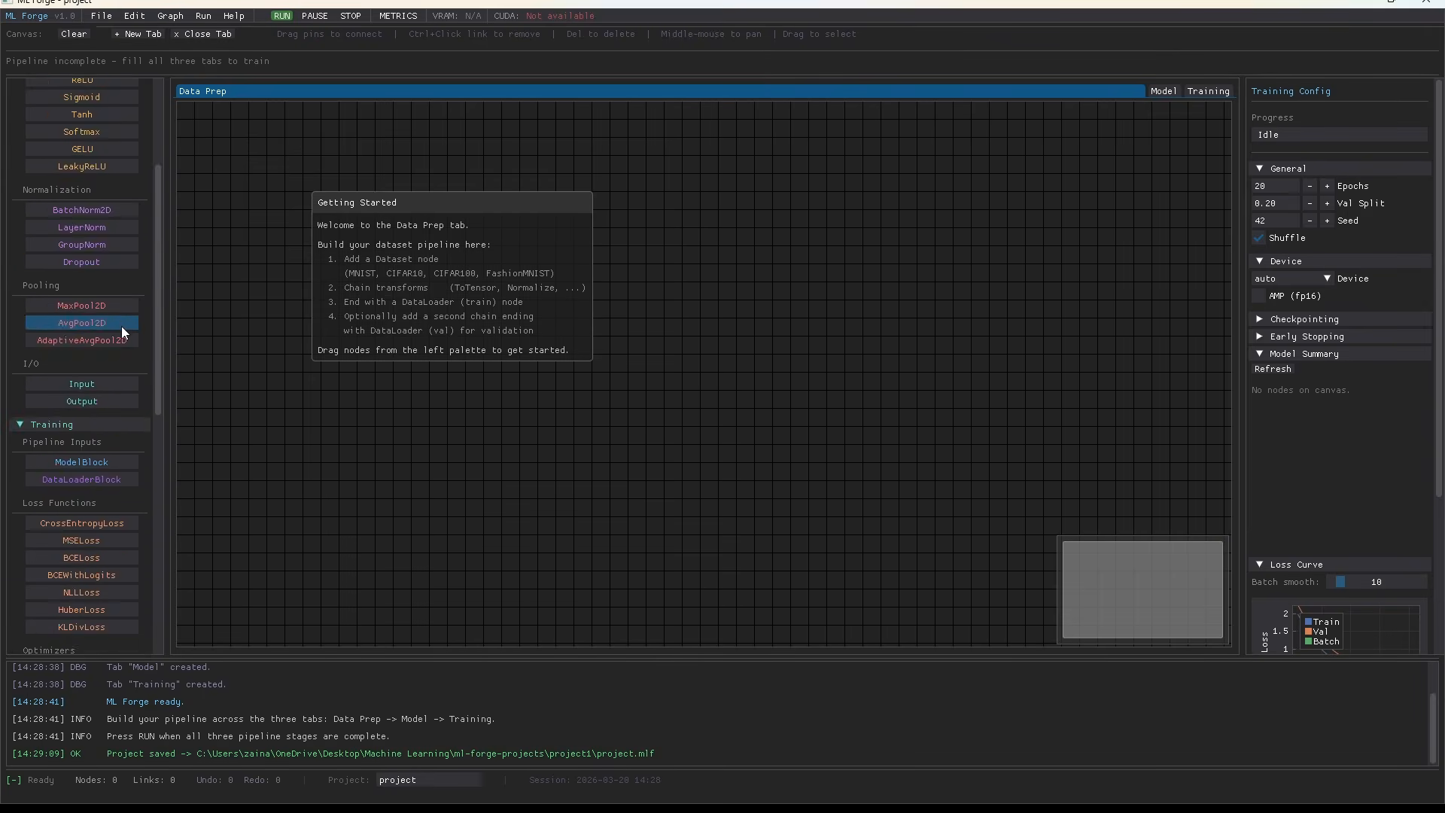
pyautogui.scroll(5, 120, 327)
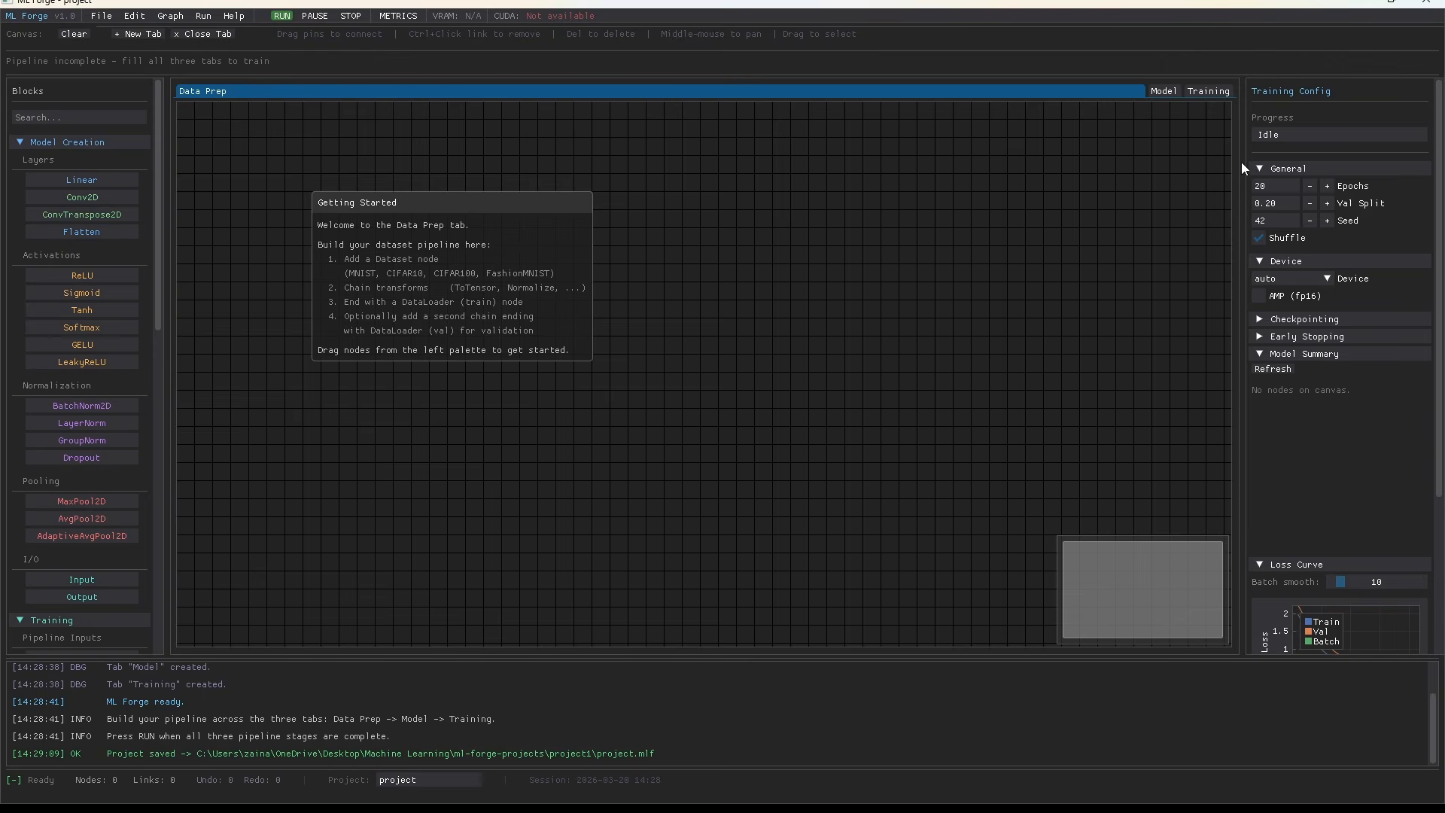
pyautogui.click(1306, 319)
pyautogui.click(1313, 412)
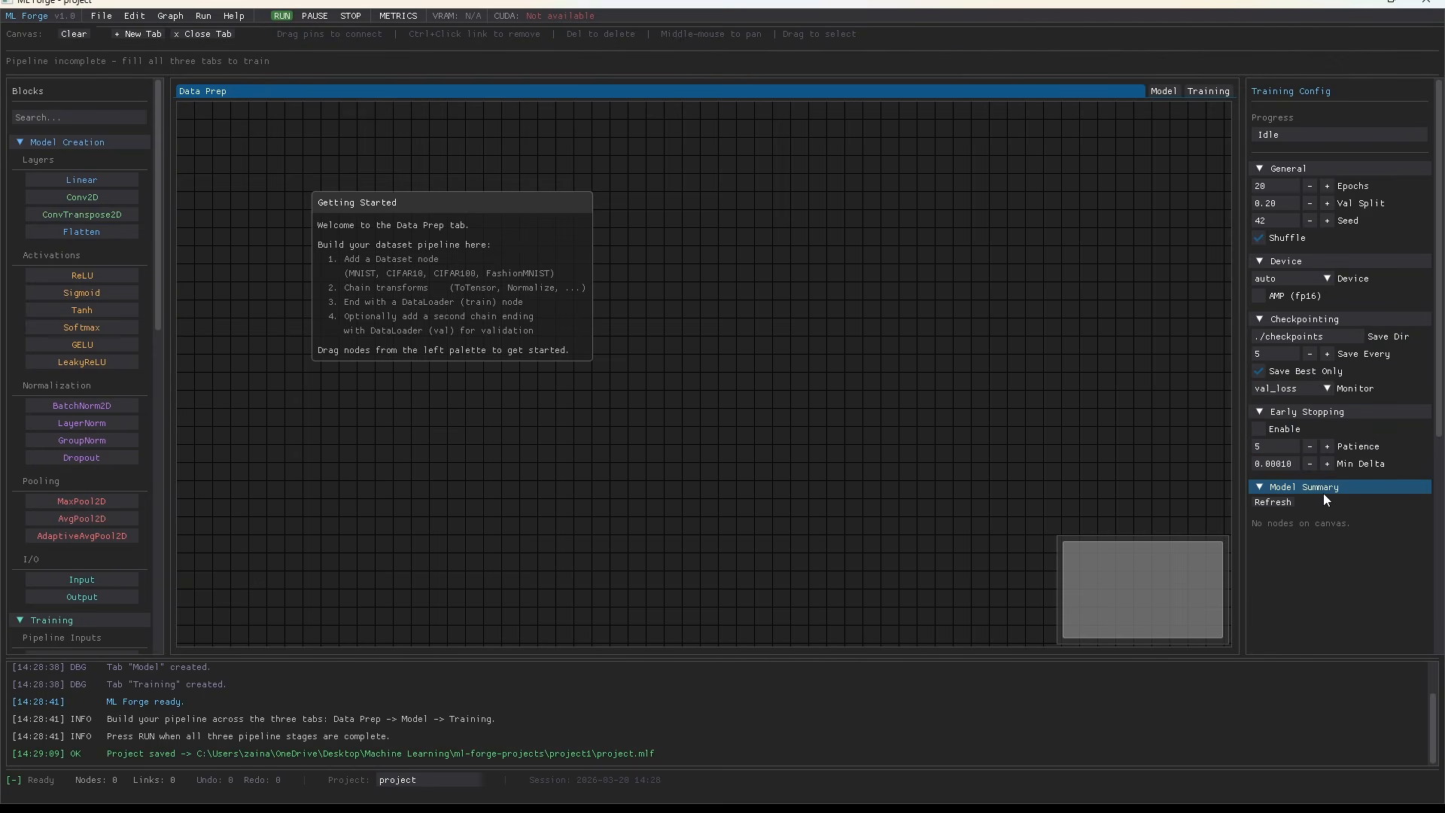
pyautogui.scroll(-3, 1355, 482)
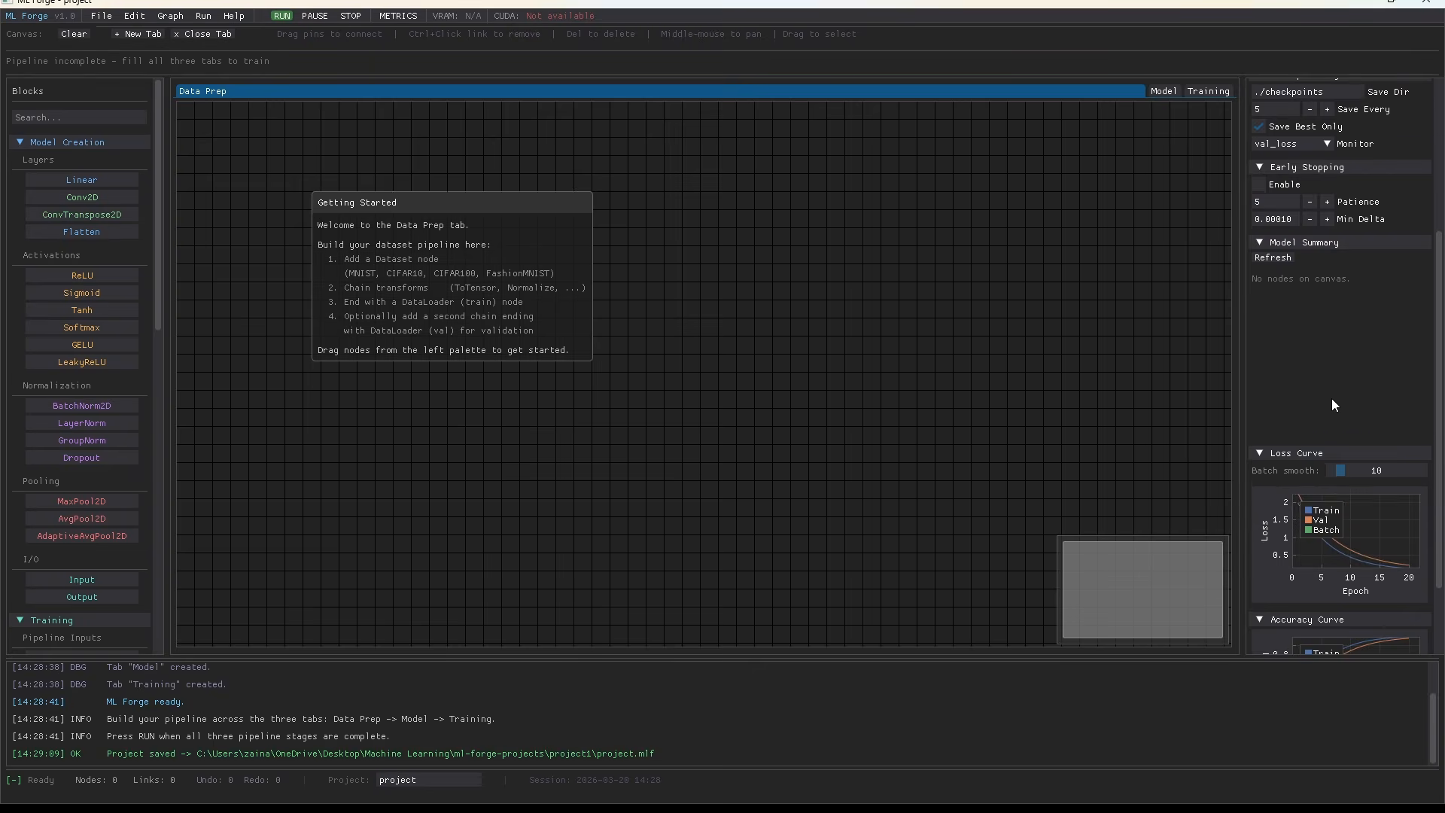
pyautogui.scroll(-2, 1324, 361)
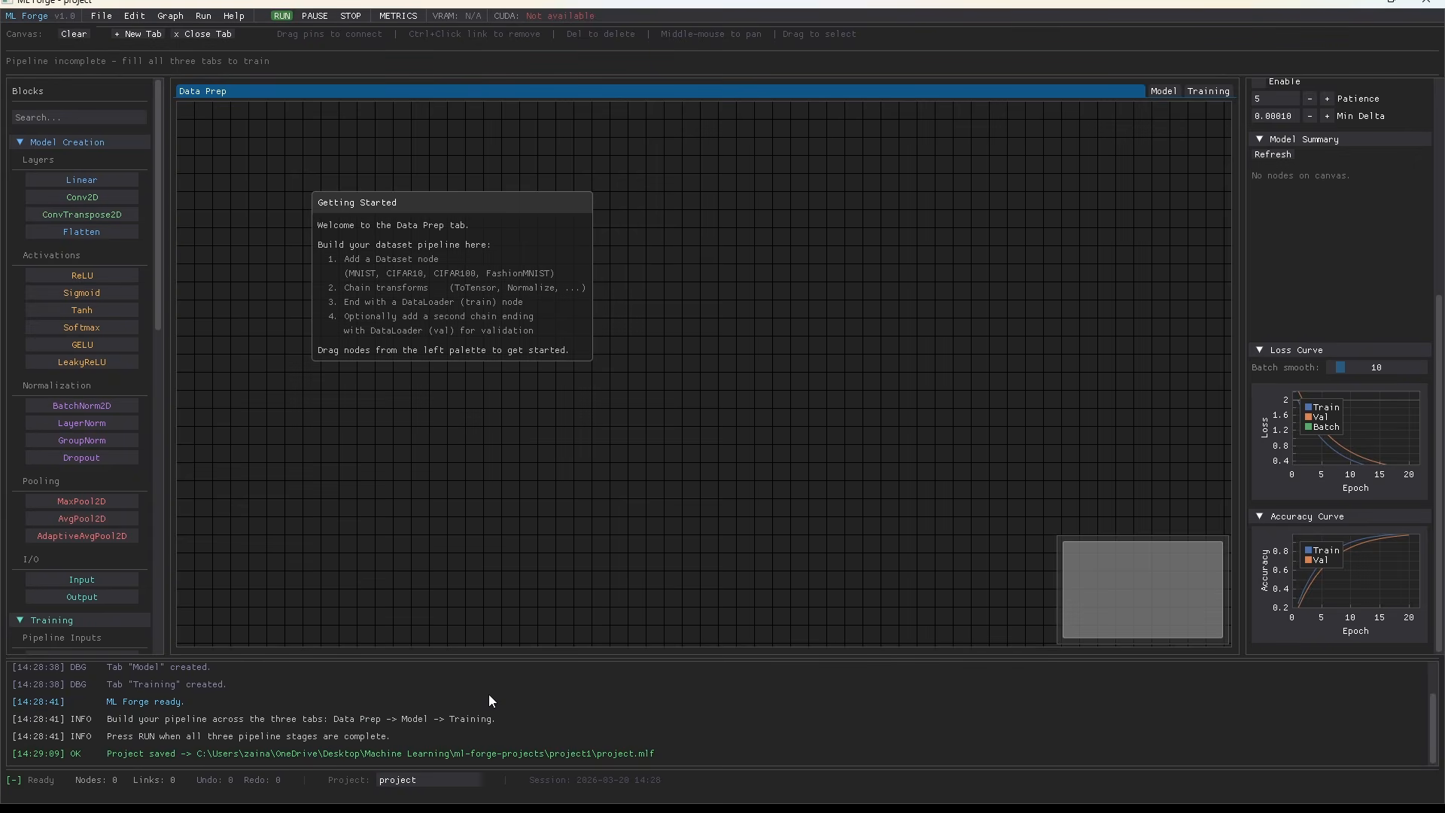
# - Review the template, editing and graph commands, and open the Inference window
pyautogui.click(101, 15)
pyautogui.moveTo(143, 78)
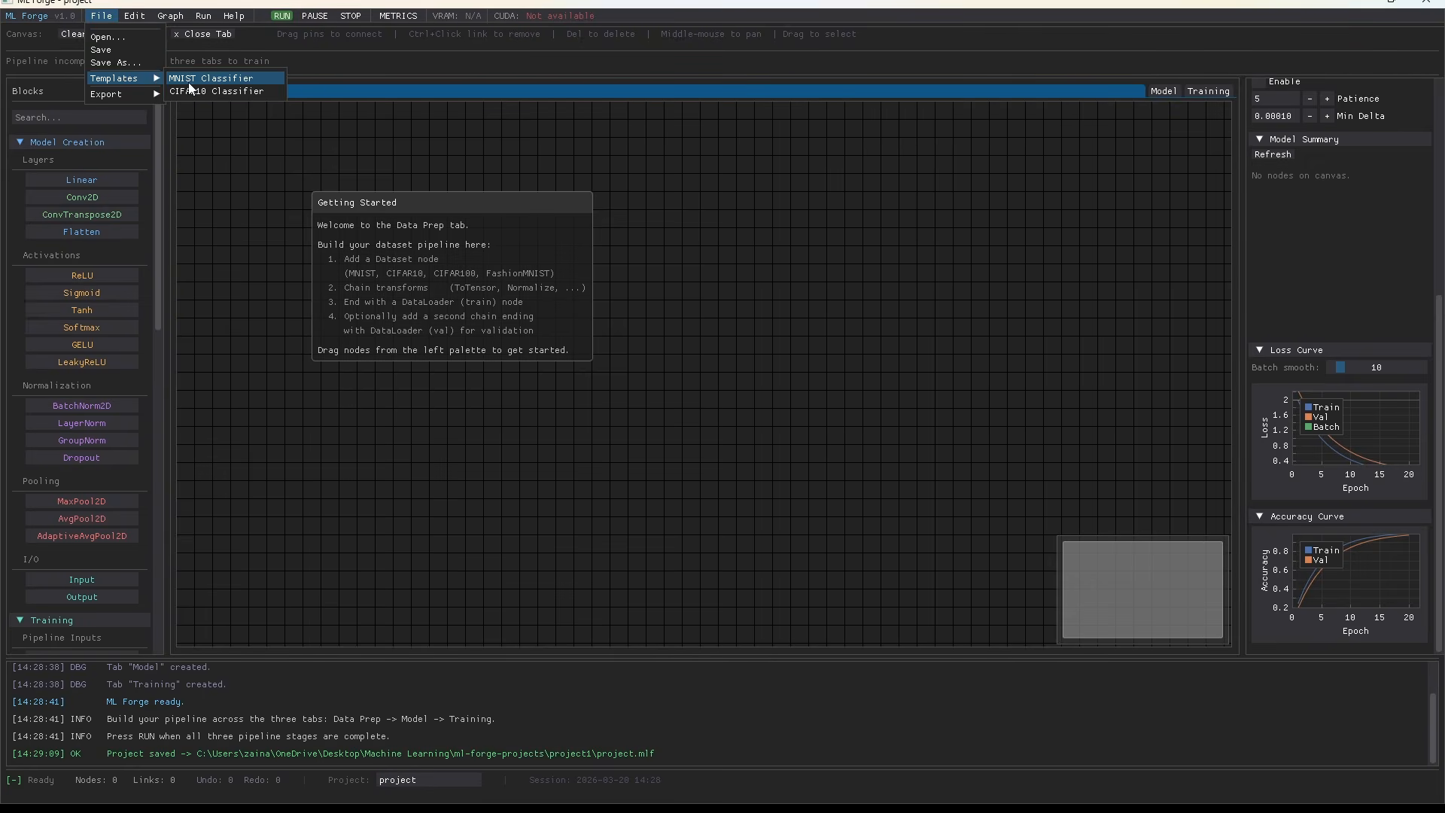
pyautogui.click(143, 17)
pyautogui.click(143, 18)
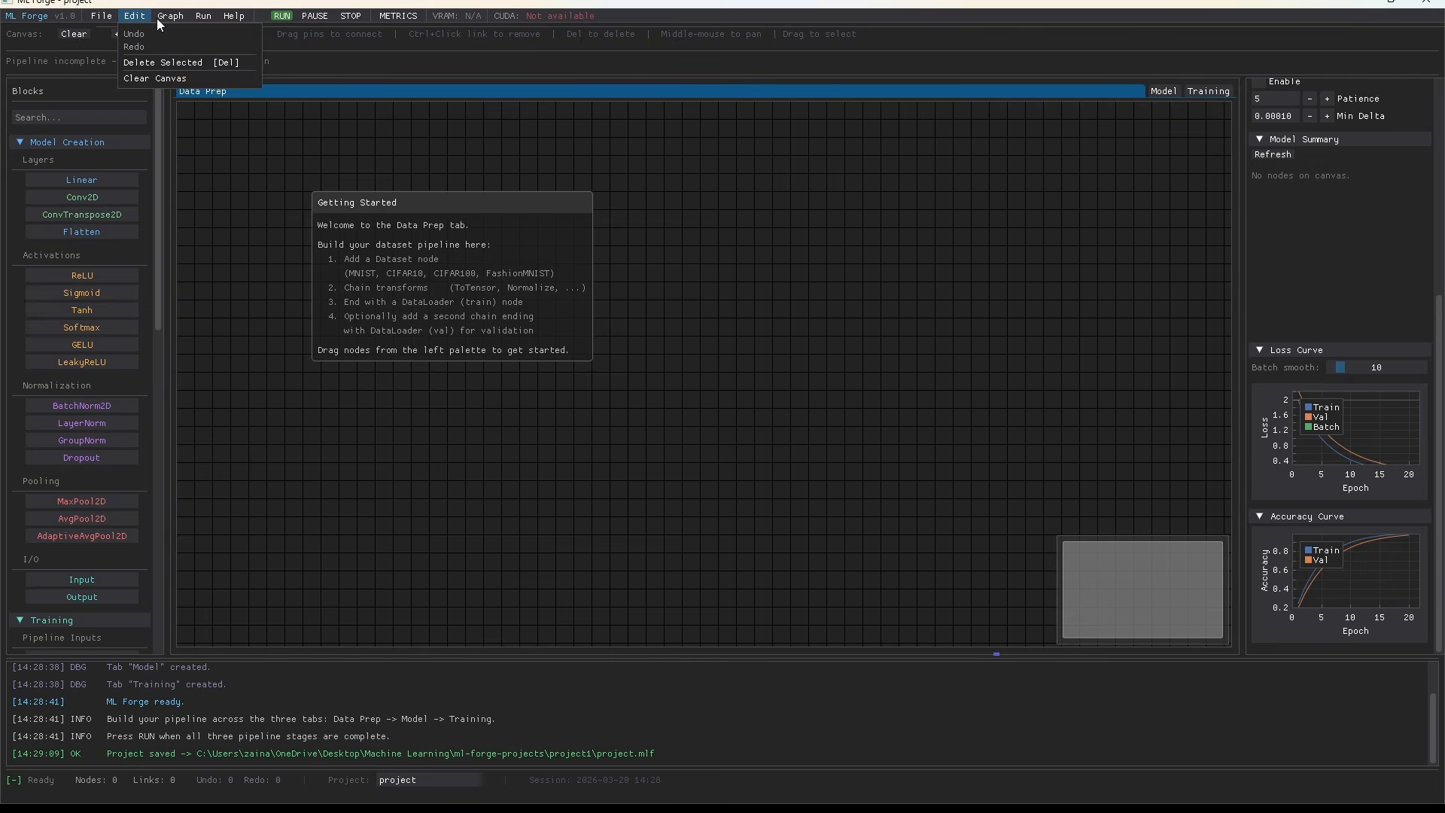
pyautogui.click(169, 16)
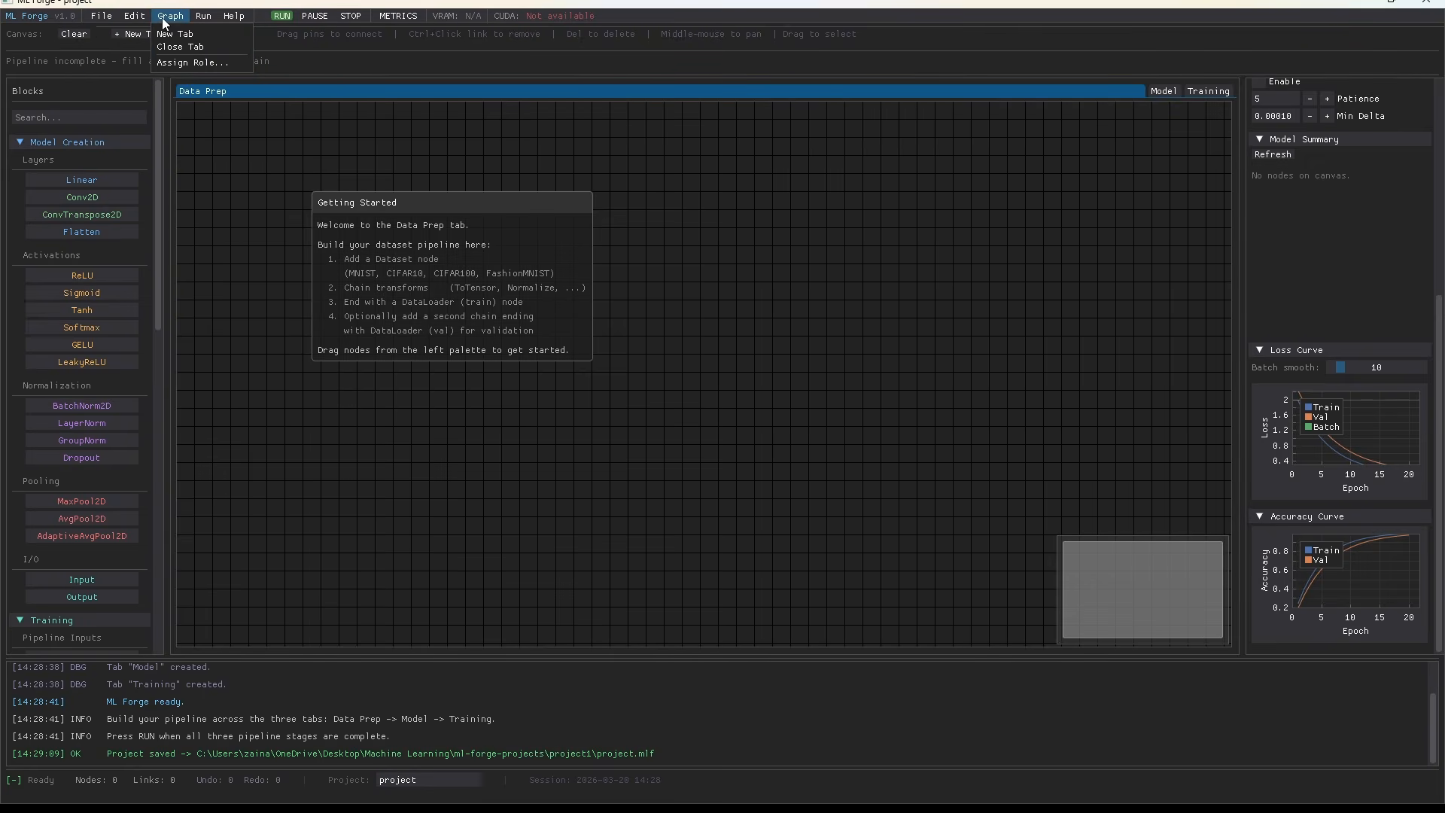
pyautogui.click(201, 21)
pyautogui.click(222, 34)
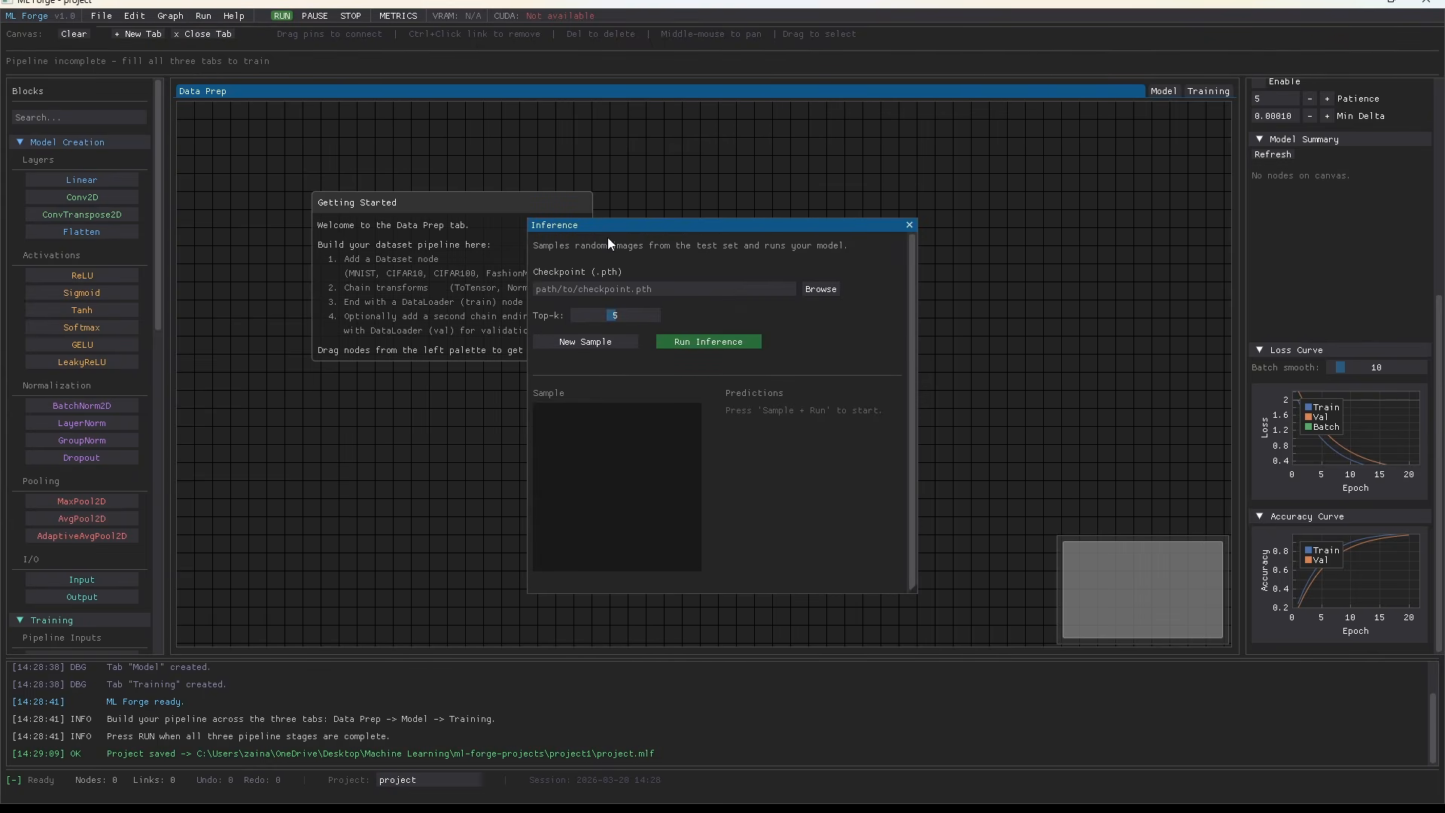
# - Close the Inference window, check the help entries, and view the Training Metrics window before closing it
pyautogui.click(909, 224)
pyautogui.click(234, 16)
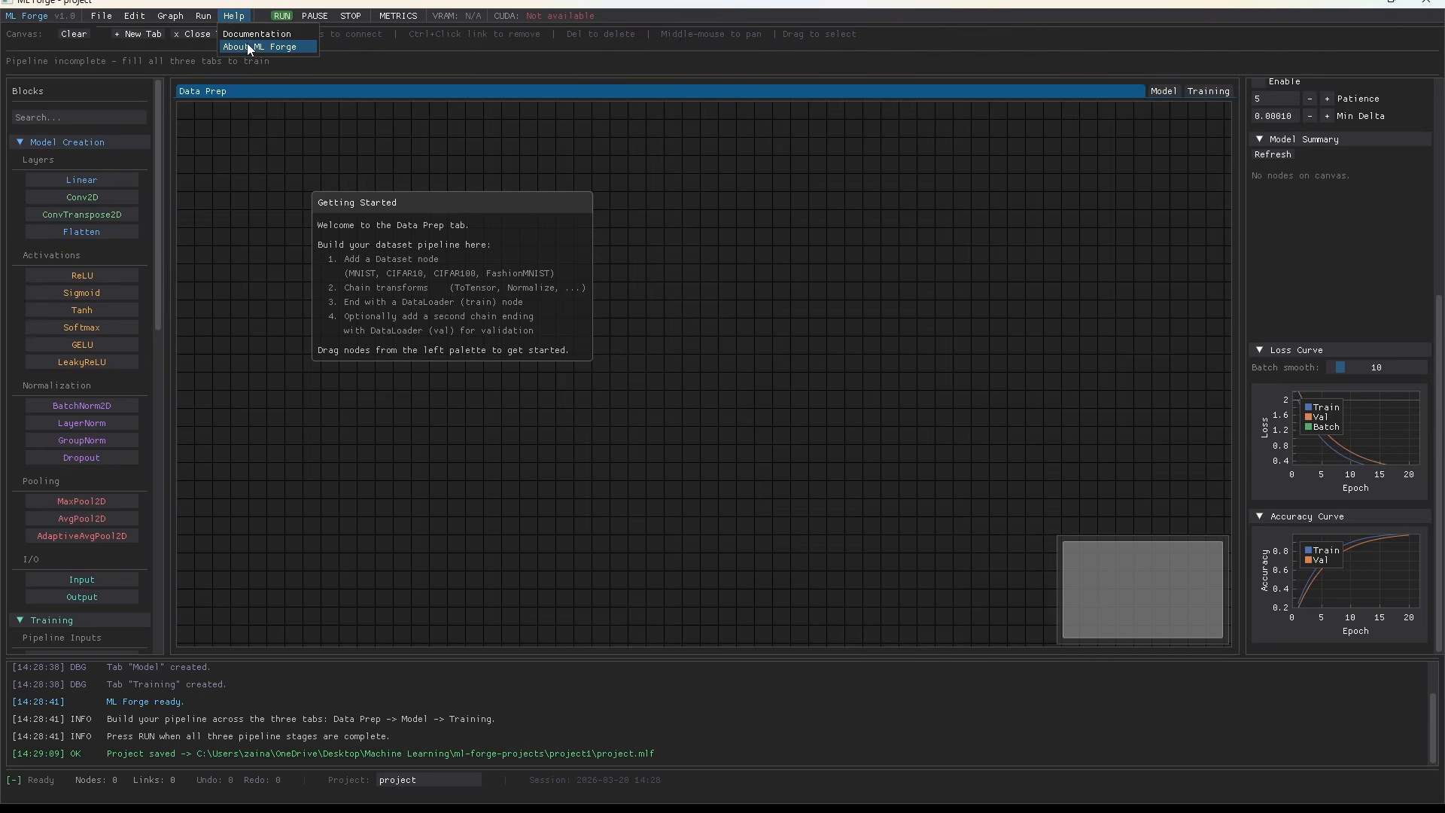
pyautogui.click(345, 47)
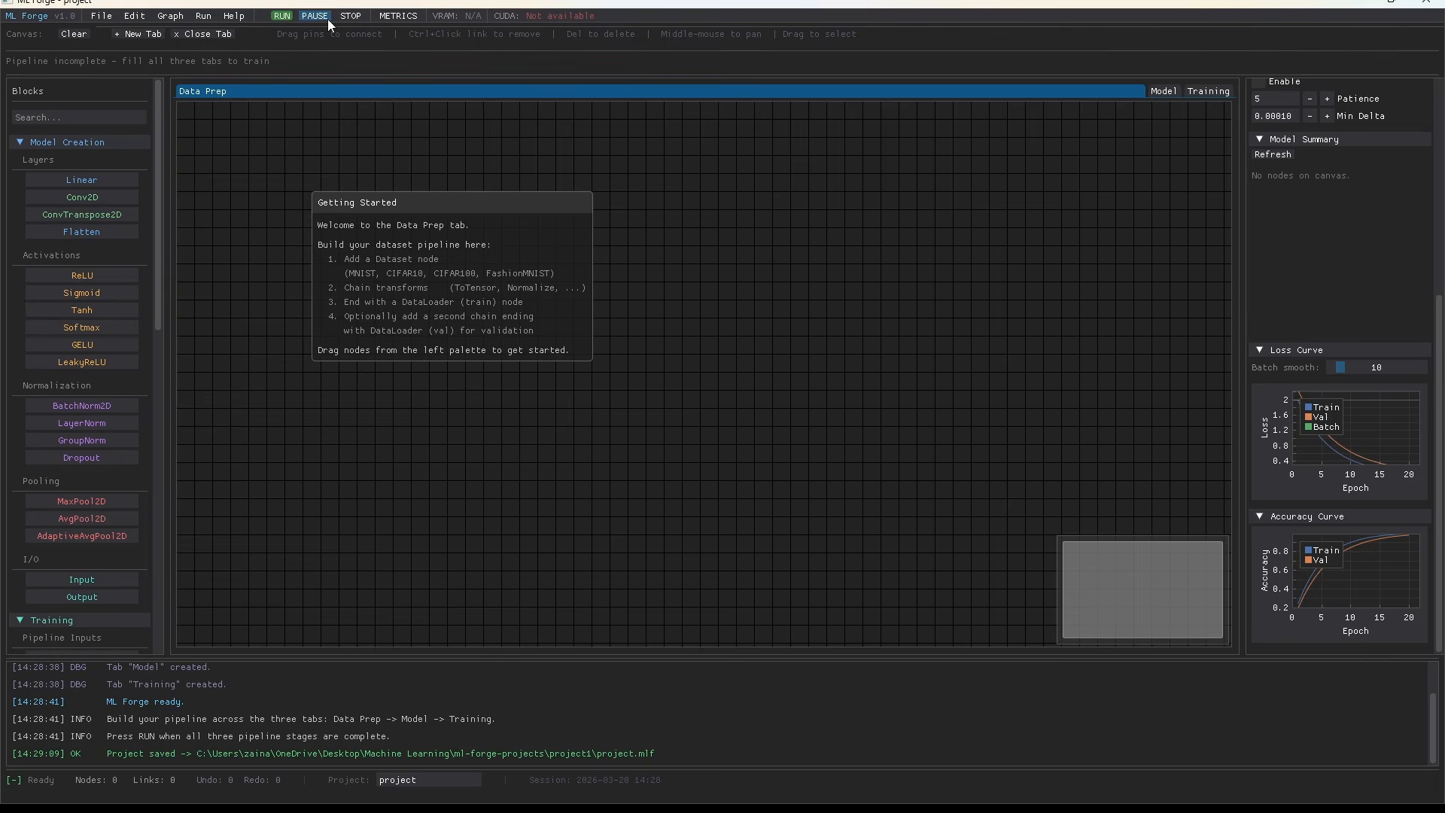
pyautogui.click(390, 15)
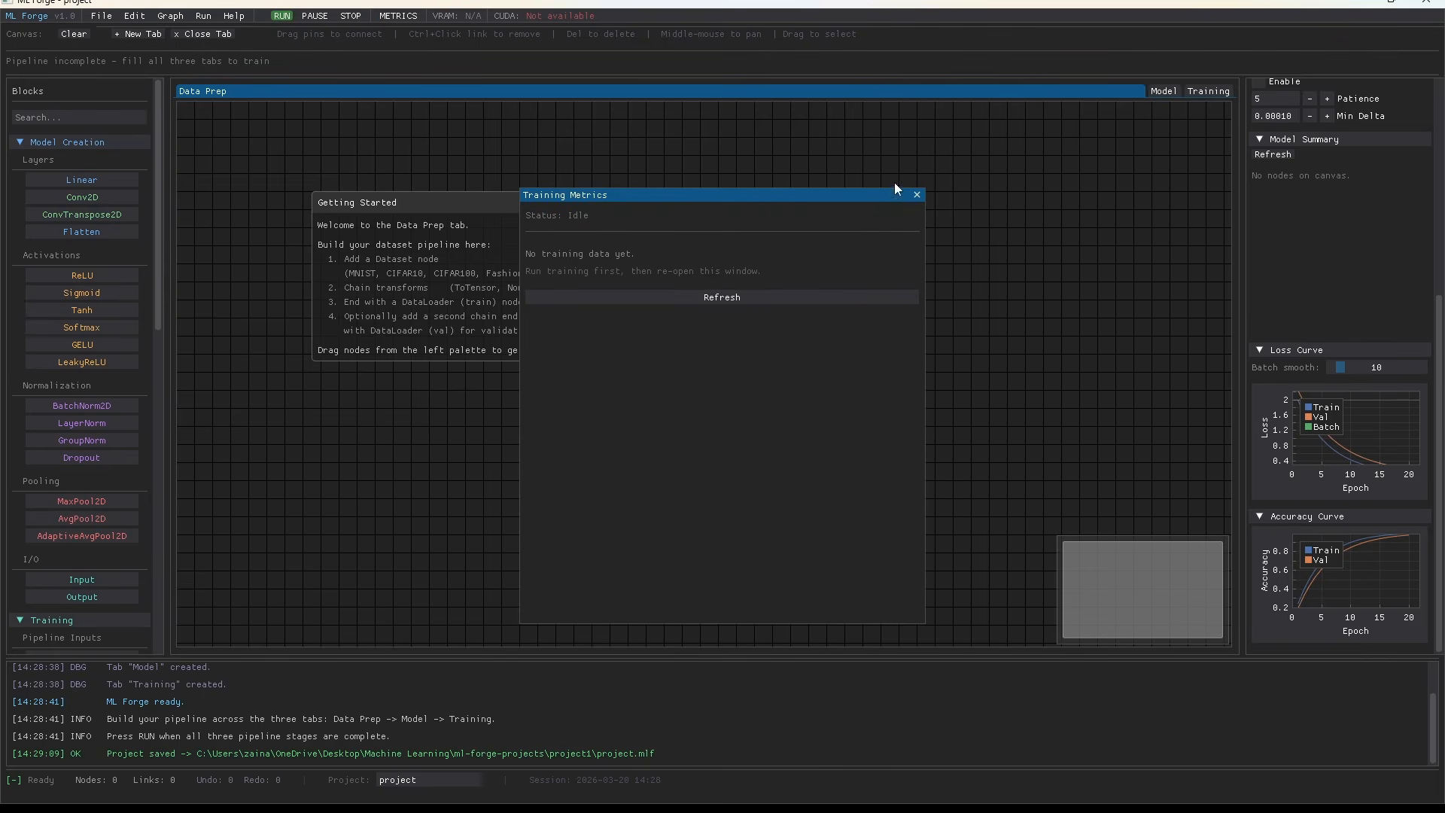
pyautogui.click(918, 196)
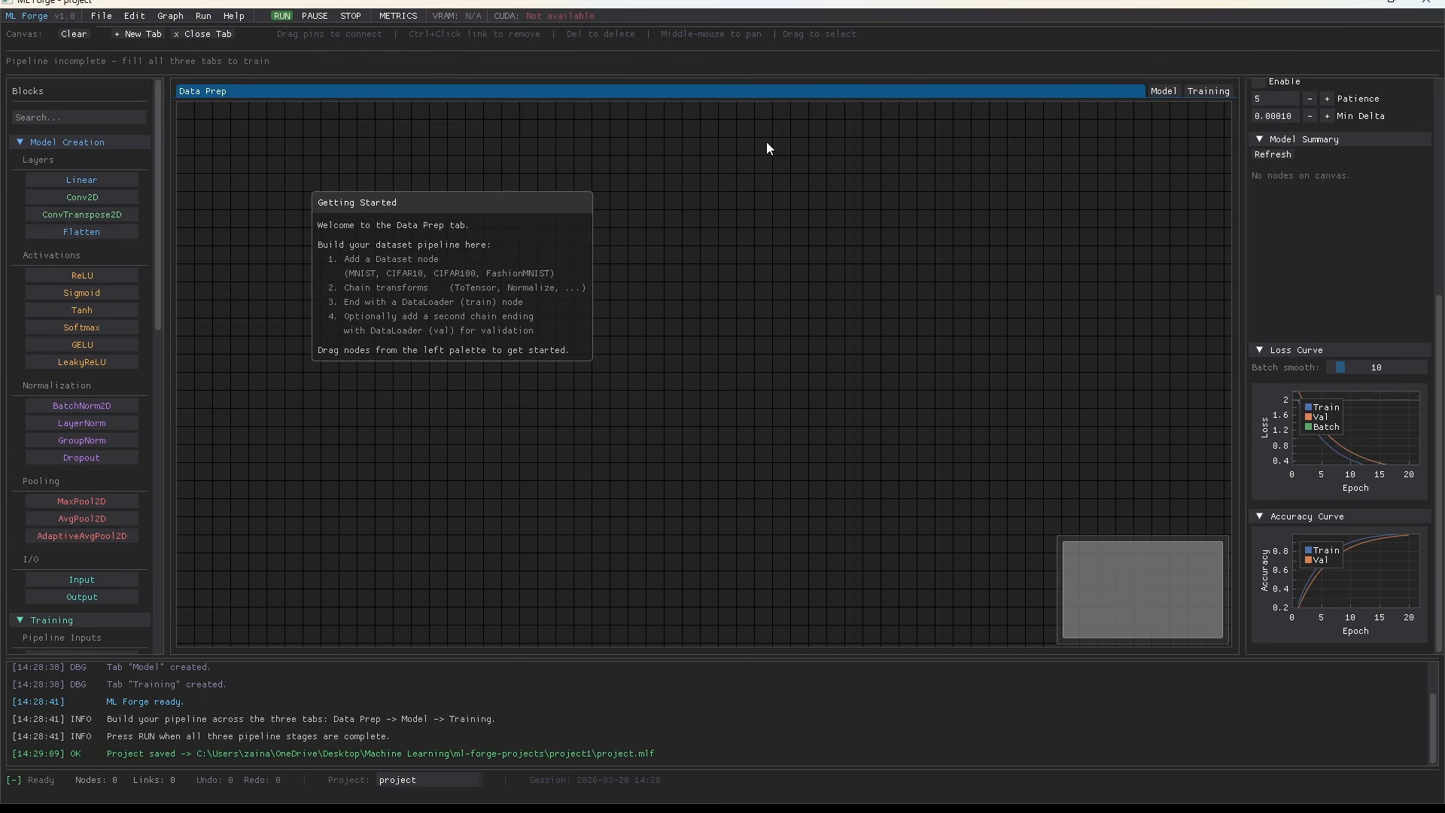
# - Remove the Getting Started note from the Data Prep canvas and add two MNIST dataset nodes, one above the other
pyautogui.click(416, 216)
pyautogui.press('Delete')
pyautogui.scroll(-8, 66, 438)
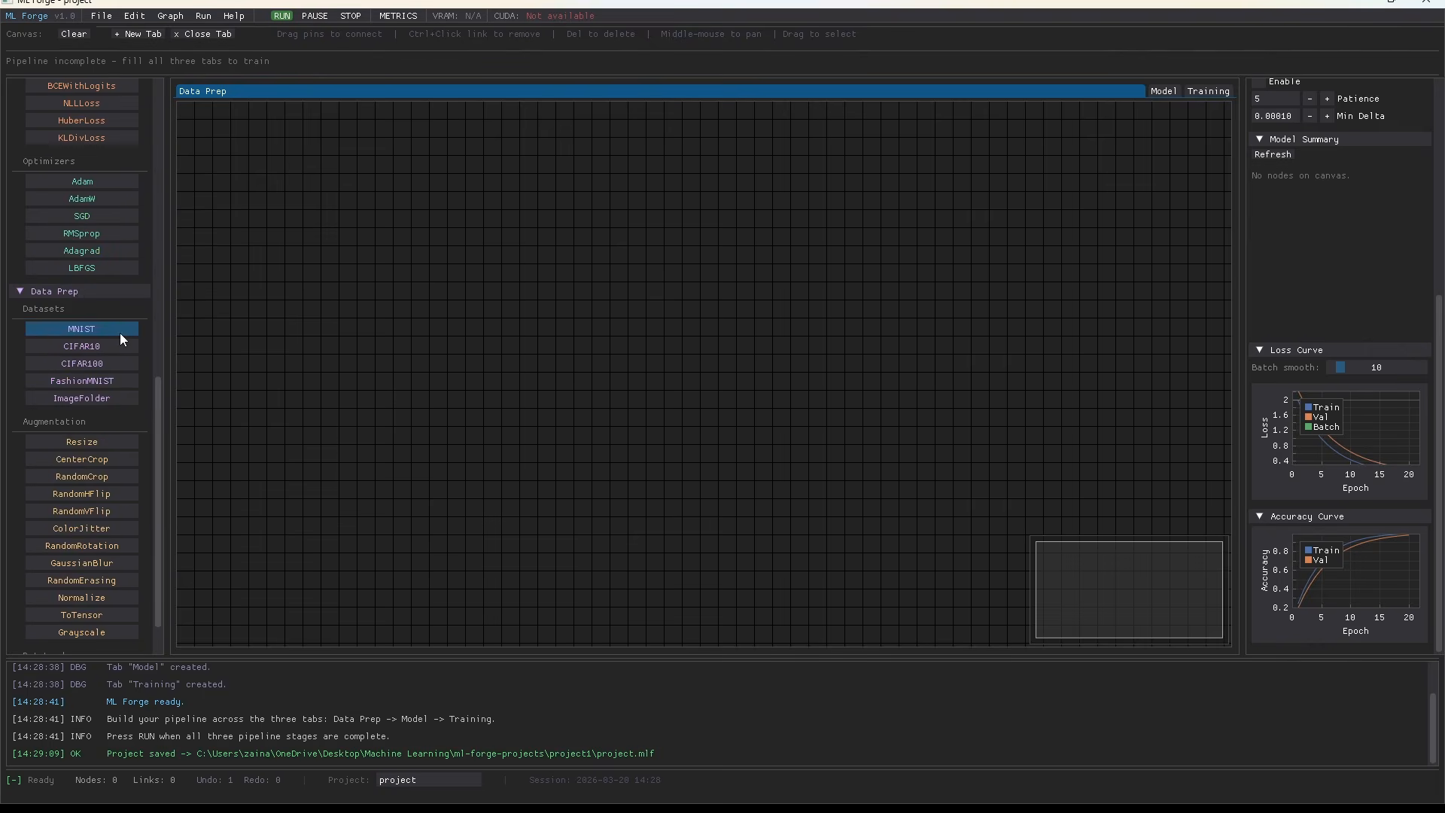
pyautogui.click(119, 333)
pyautogui.click(119, 332)
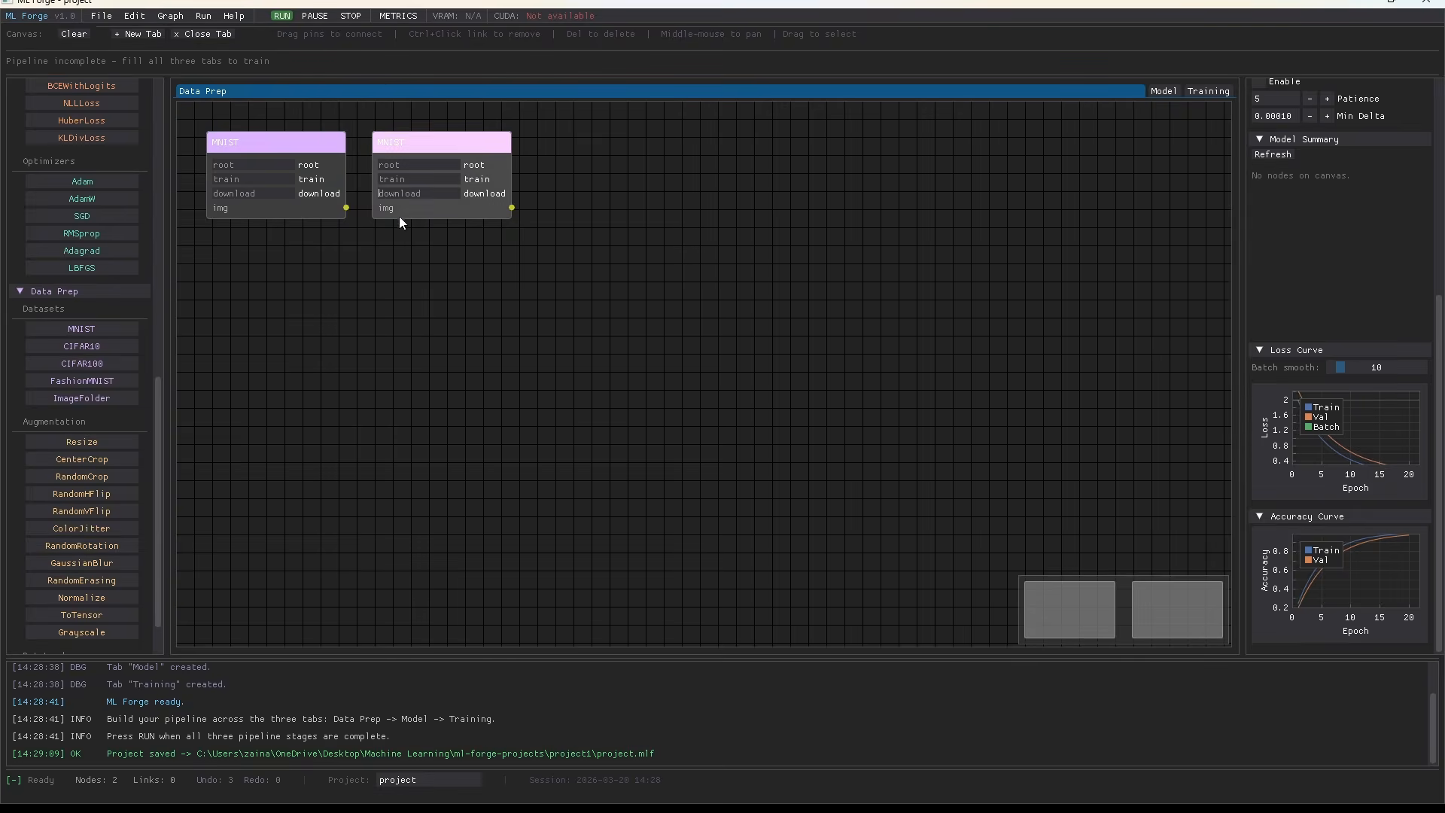
pyautogui.moveTo(399, 215); pyautogui.dragTo(334, 417)
pyautogui.moveTo(285, 150); pyautogui.dragTo(438, 154)
pyautogui.click(554, 284)
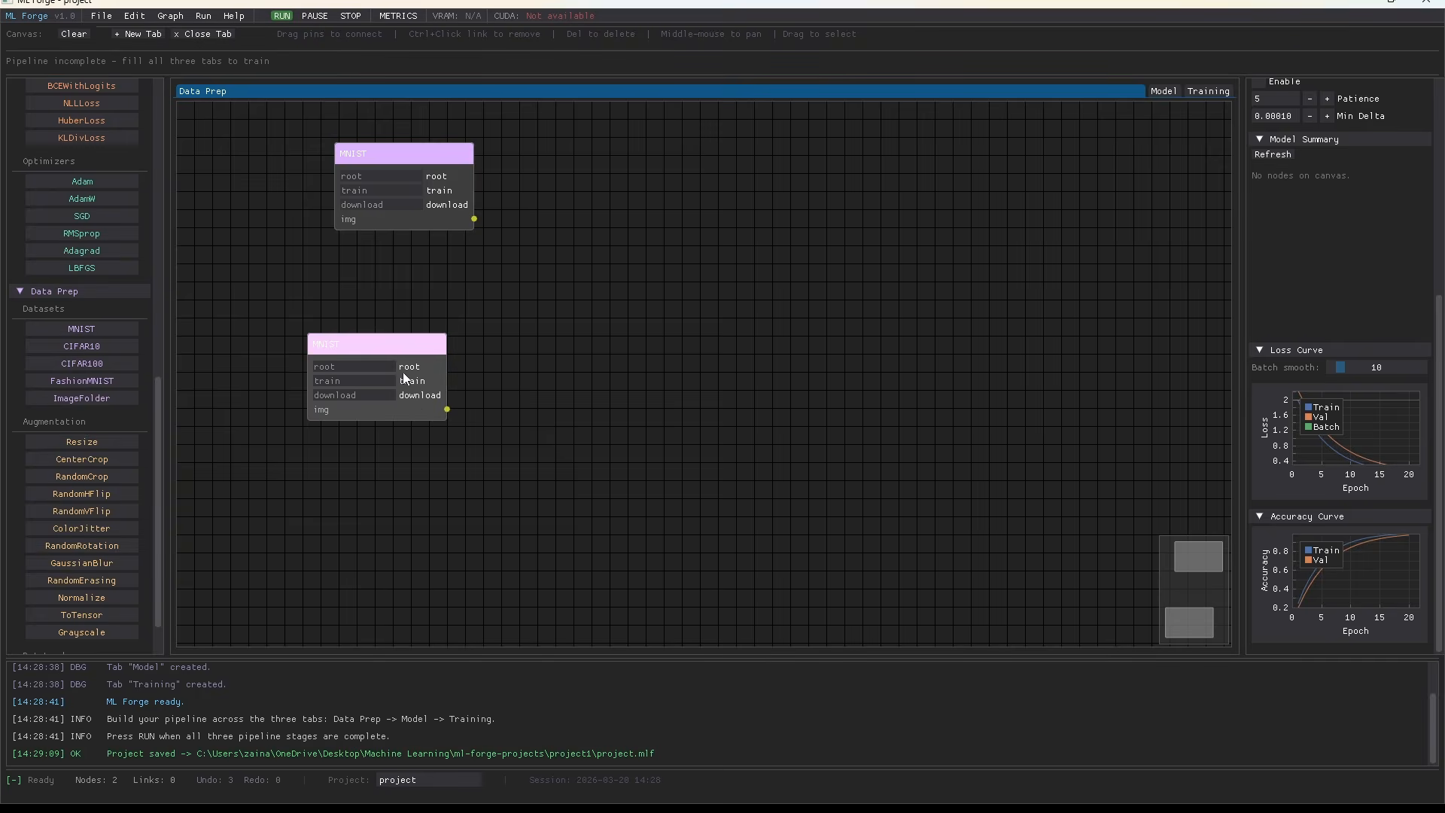
# - Set root to data on both MNIST nodes, with train as True on the upper node and False on the lower
pyautogui.click(384, 177)
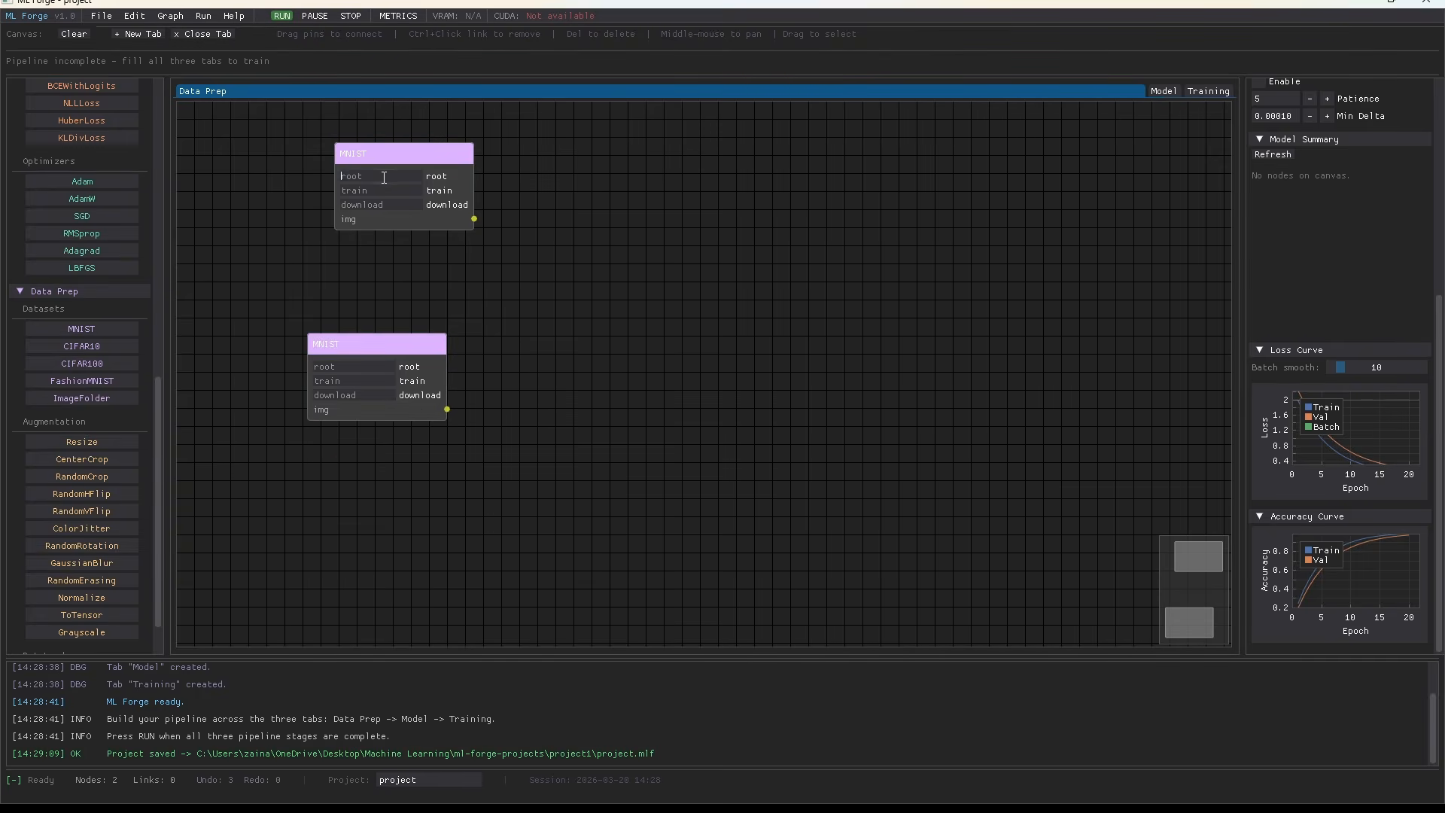
pyautogui.write('data')
pyautogui.click(364, 344)
pyautogui.click(357, 366)
pyautogui.write('data')
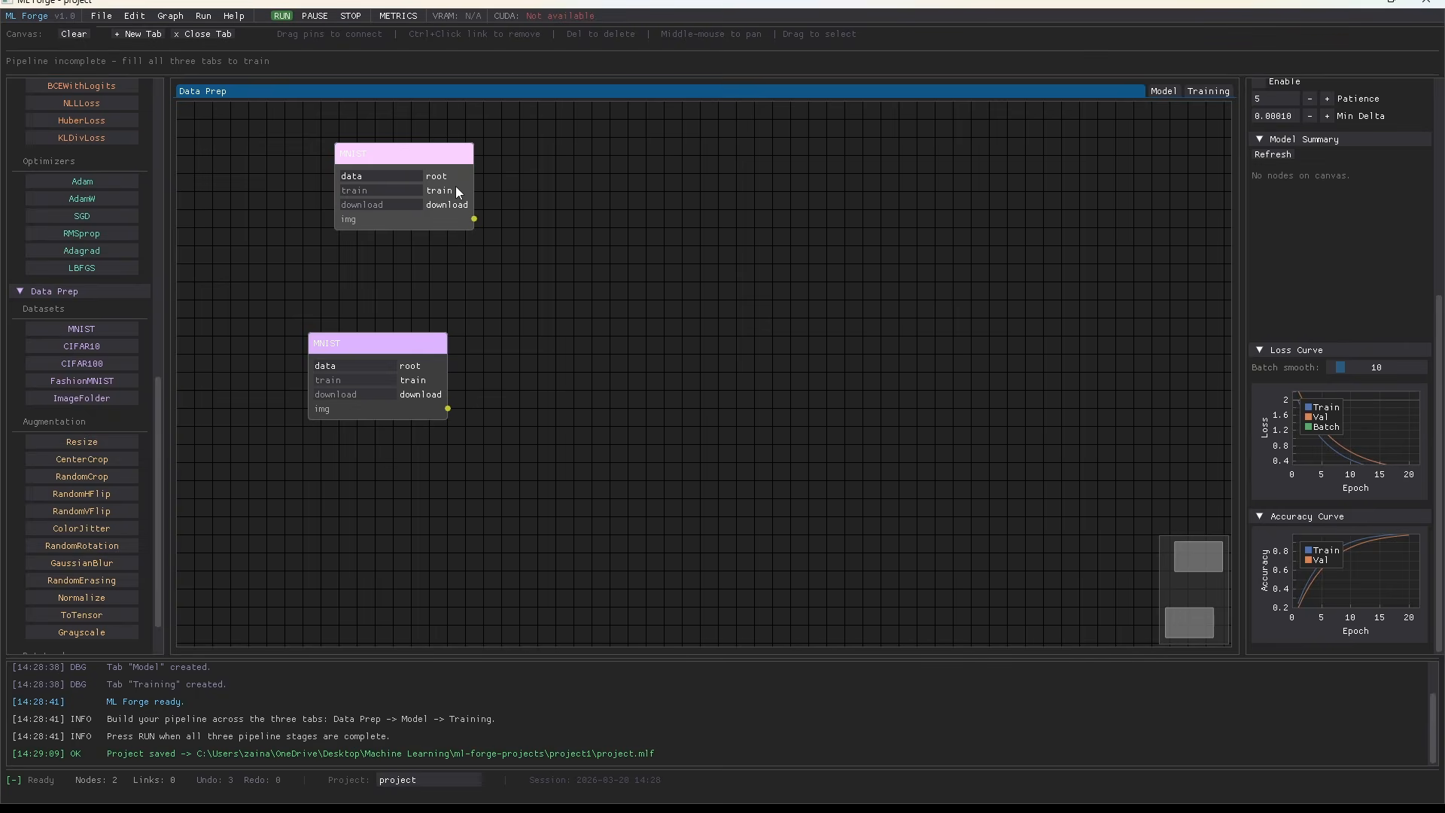
pyautogui.click(399, 189)
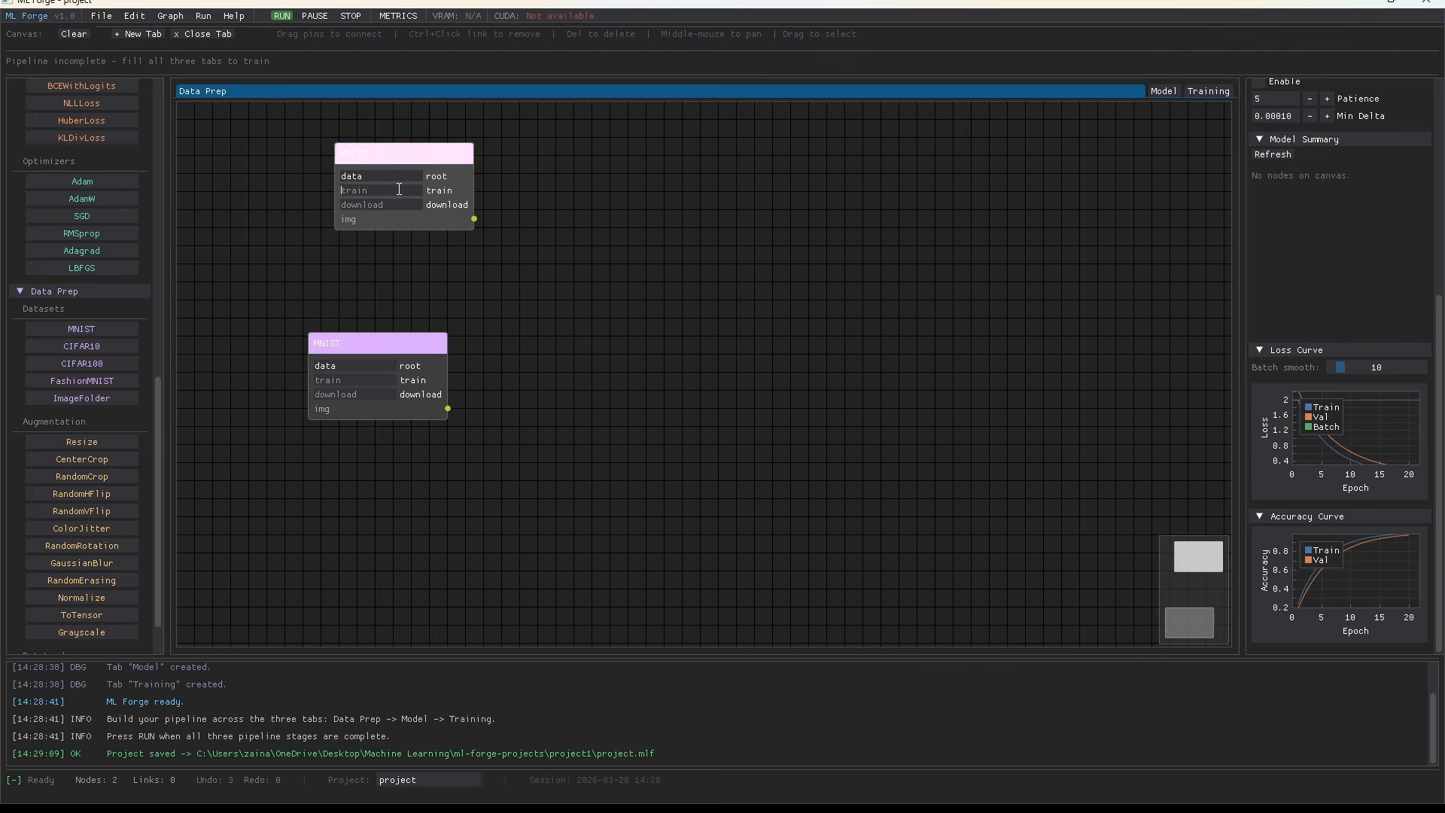
pyautogui.write('True')
pyautogui.click(348, 379)
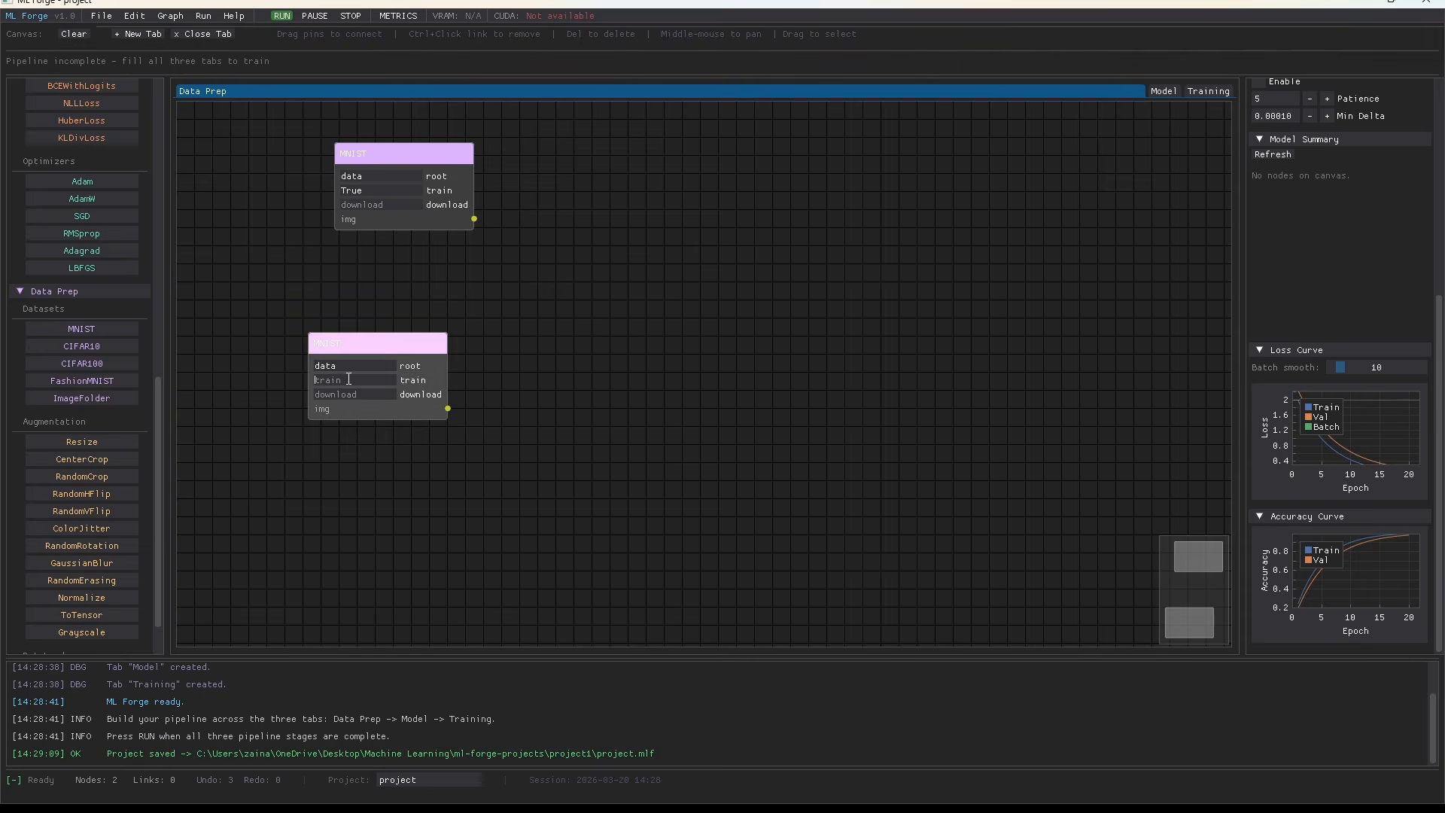
pyautogui.write('False')
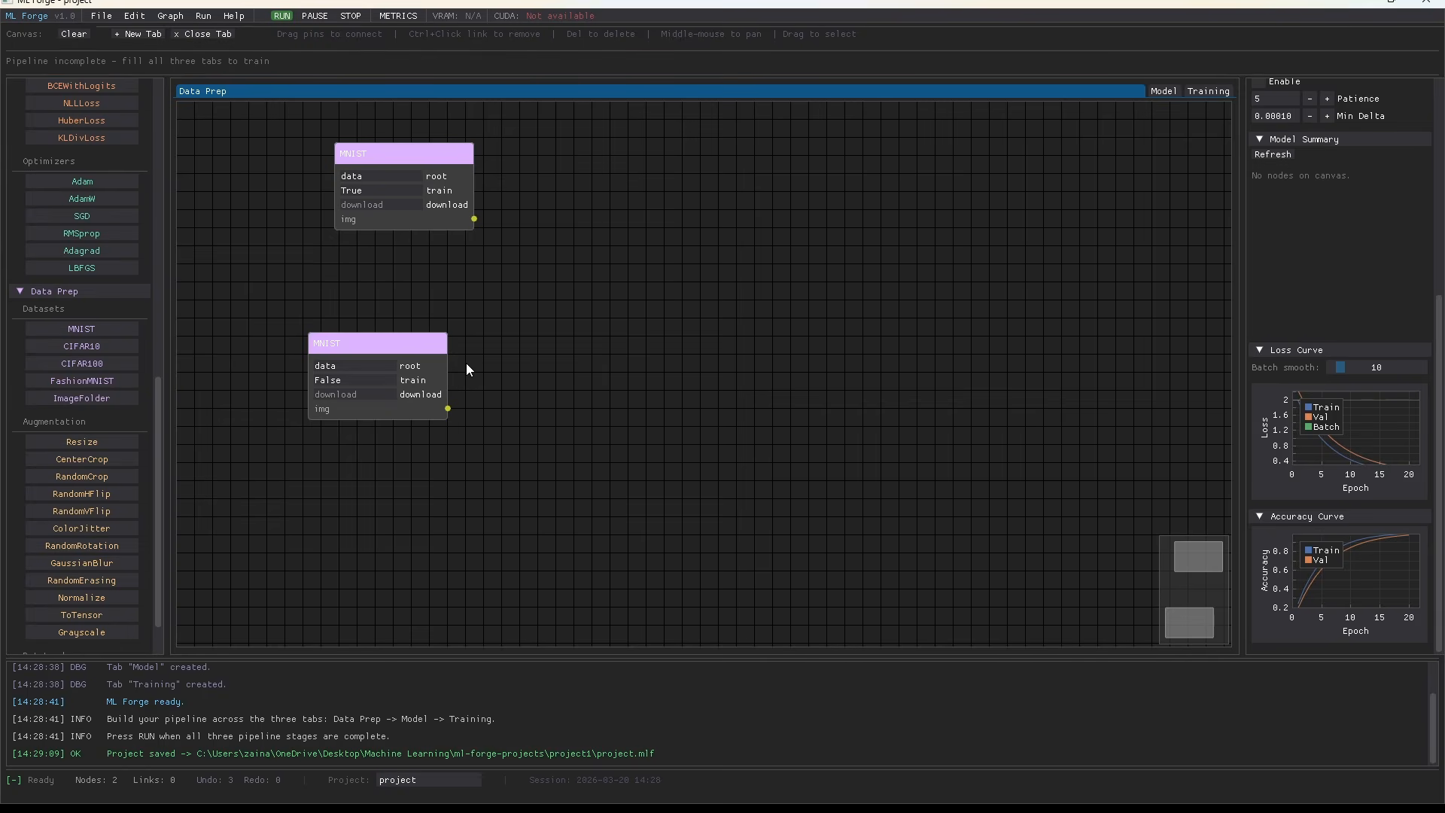
# - Set download to True on both MNIST nodes and move the upper node closer to the lower one
pyautogui.click(395, 206)
pyautogui.write('True')
pyautogui.click(381, 393)
pyautogui.write('TRue')
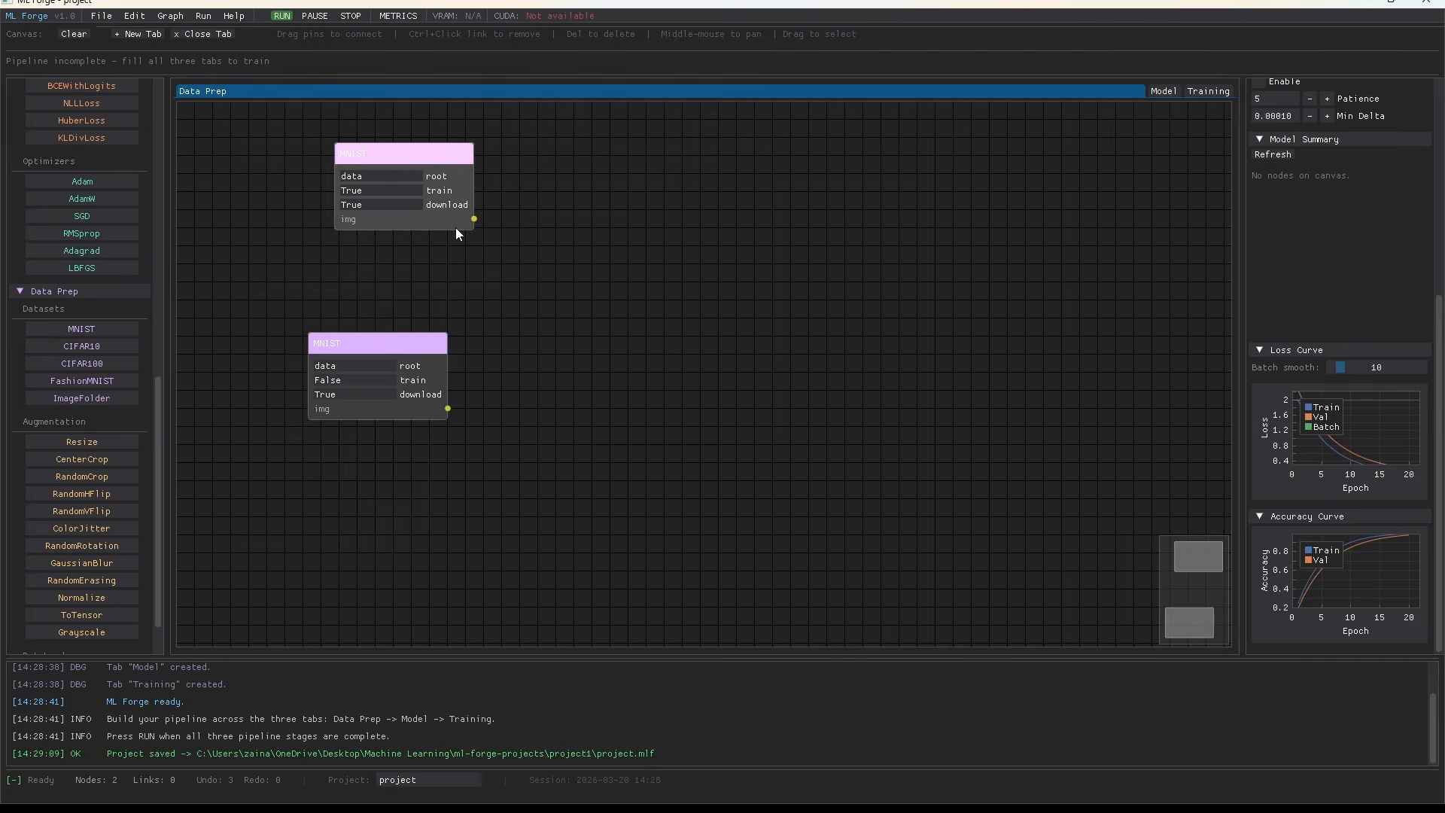
pyautogui.moveTo(454, 227); pyautogui.dragTo(424, 274)
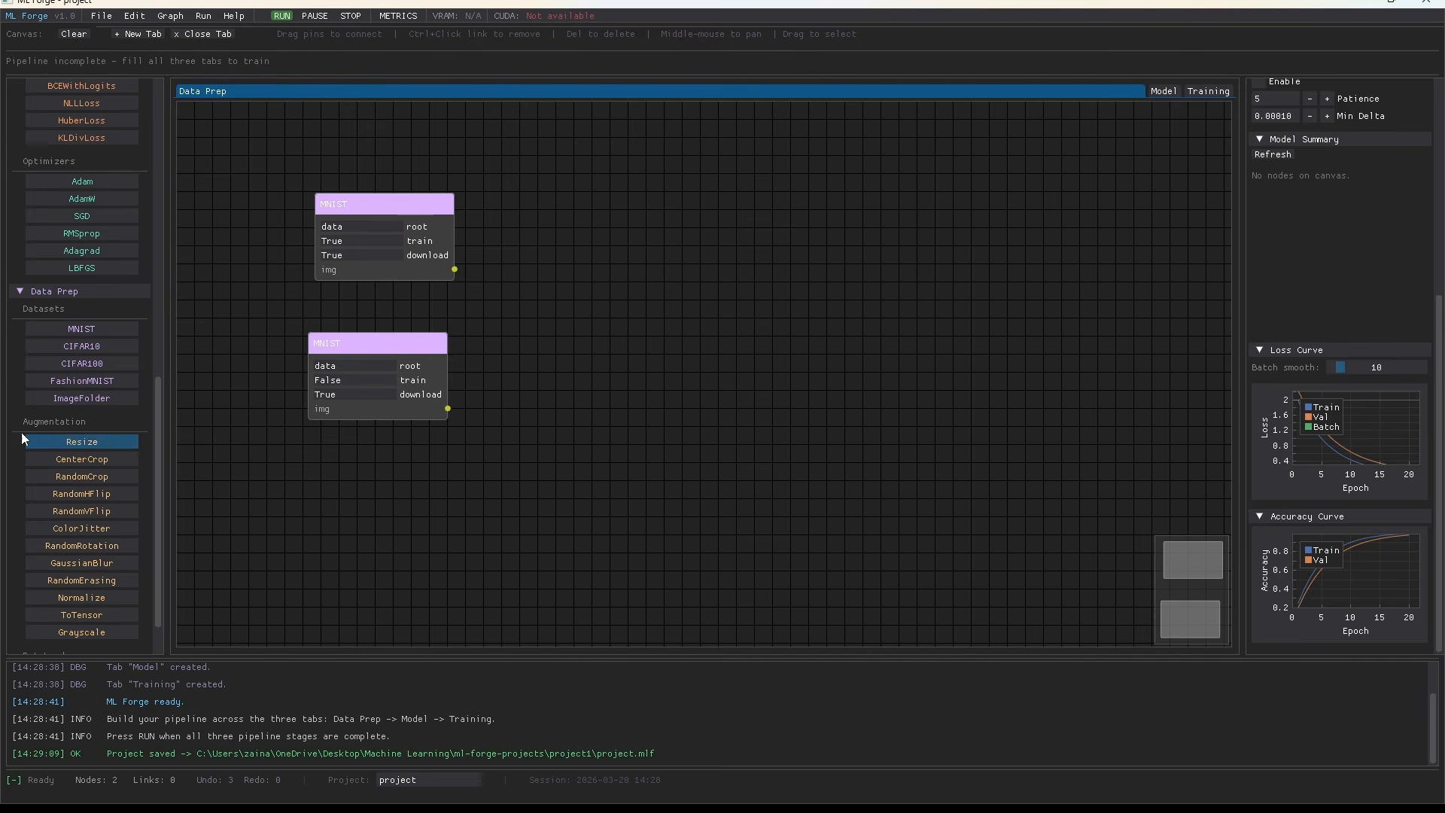
# - Add two ToTensor nodes beside the MNIST nodes and link each MNIST img output to its own ToTensor input
pyautogui.scroll(-1, 85, 480)
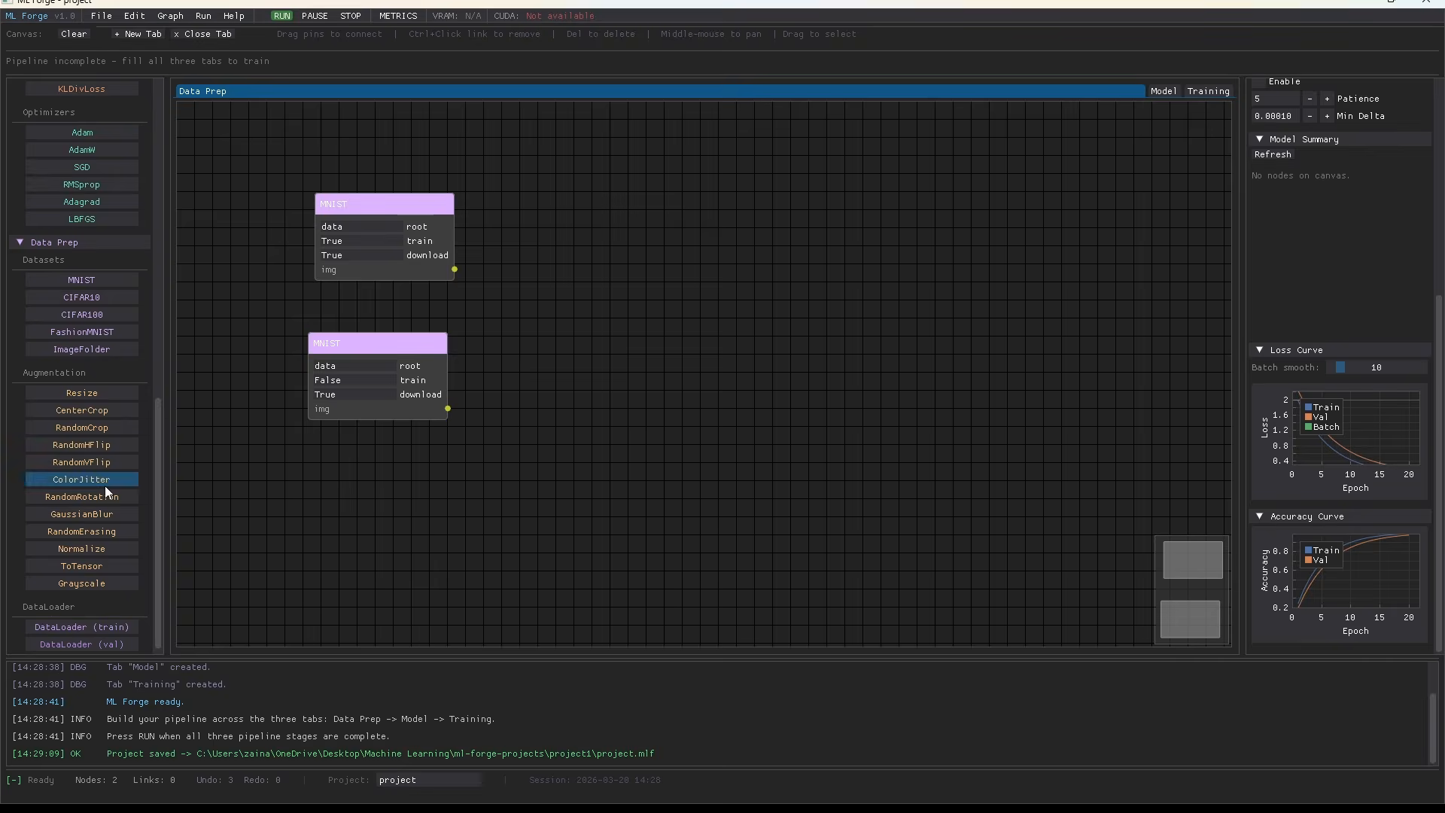
pyautogui.click(97, 564)
pyautogui.click(97, 564)
pyautogui.moveTo(564, 147); pyautogui.dragTo(572, 228)
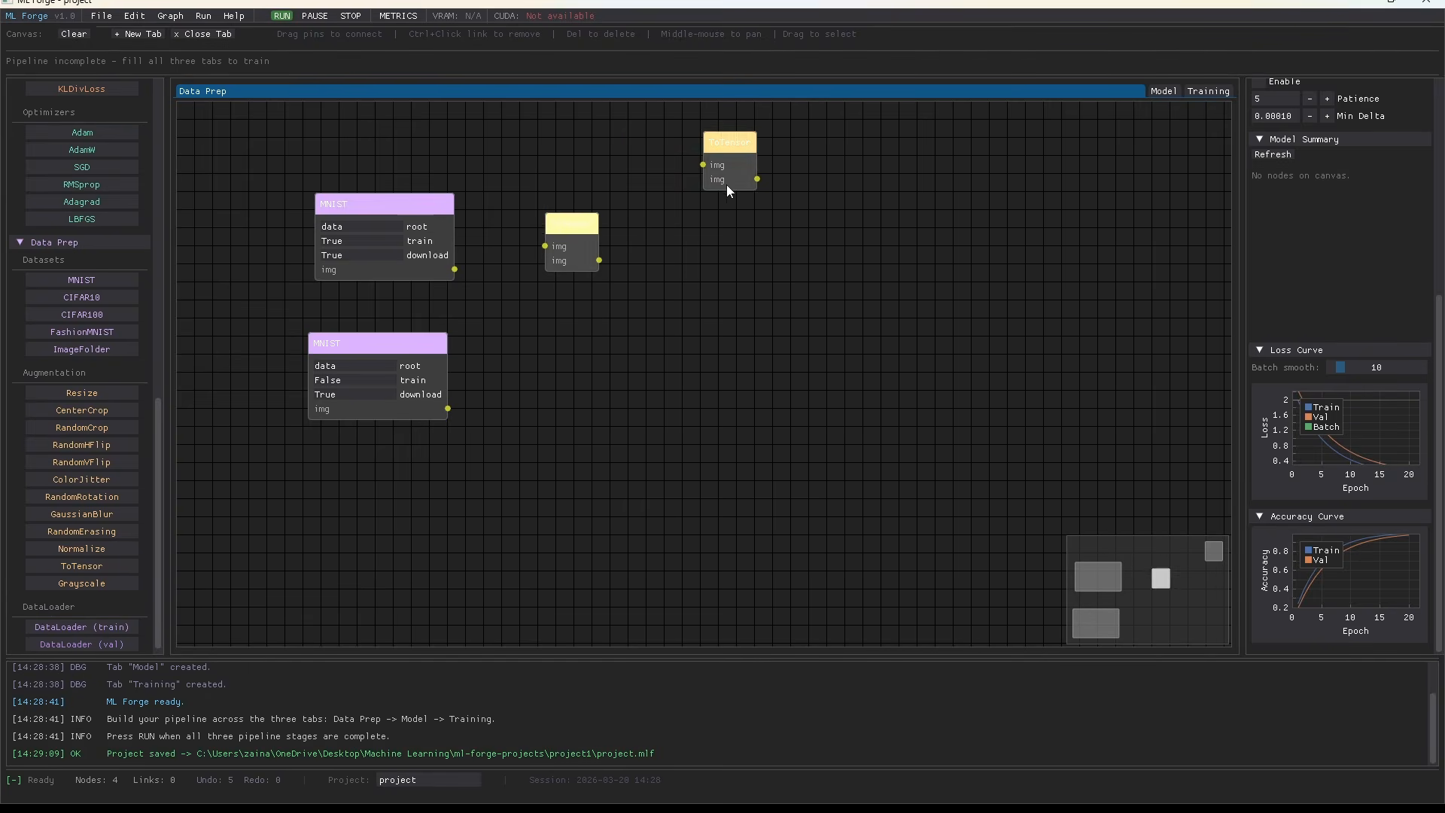
pyautogui.moveTo(726, 183); pyautogui.dragTo(557, 417)
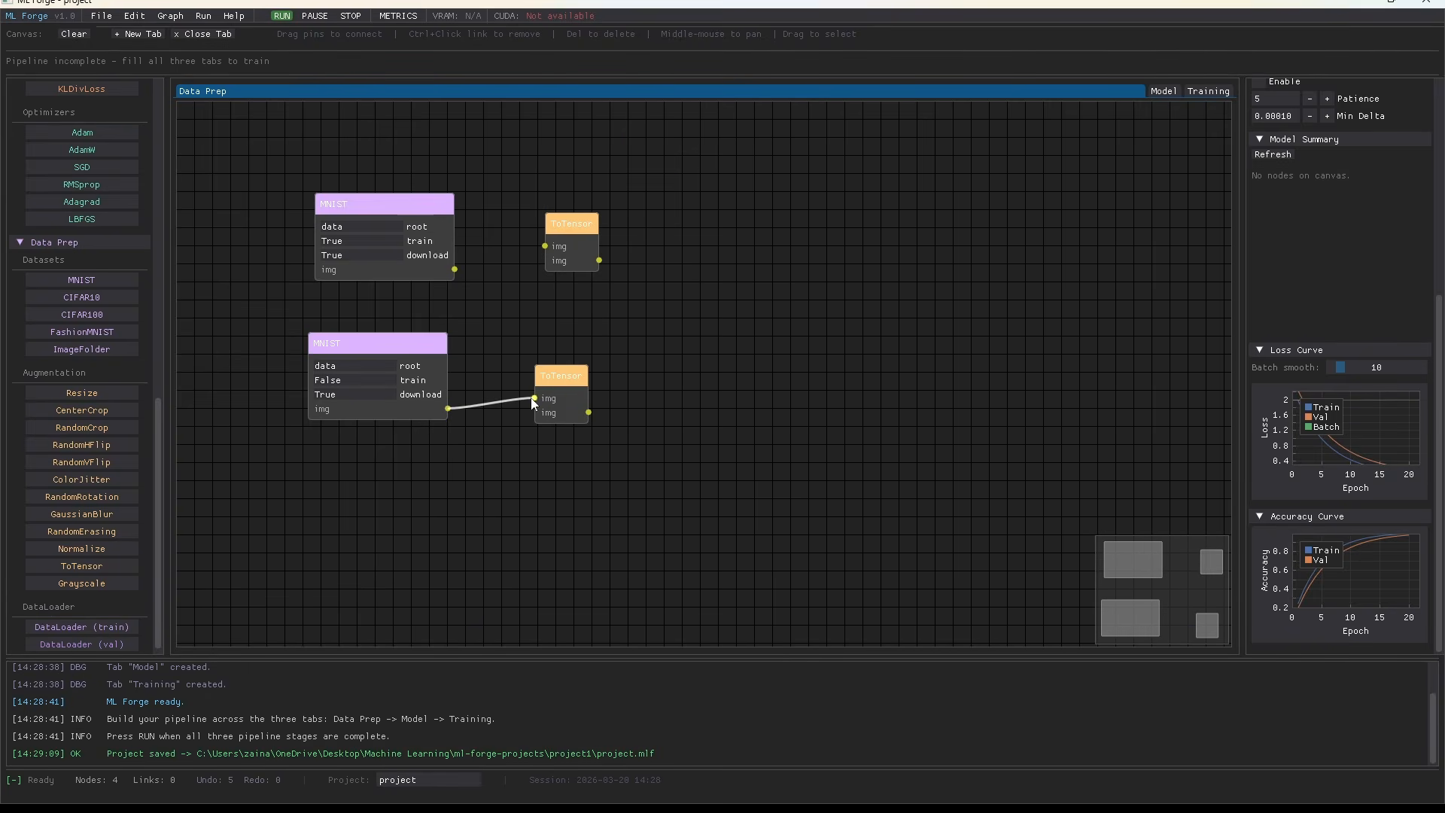
pyautogui.moveTo(454, 269); pyautogui.dragTo(590, 217)
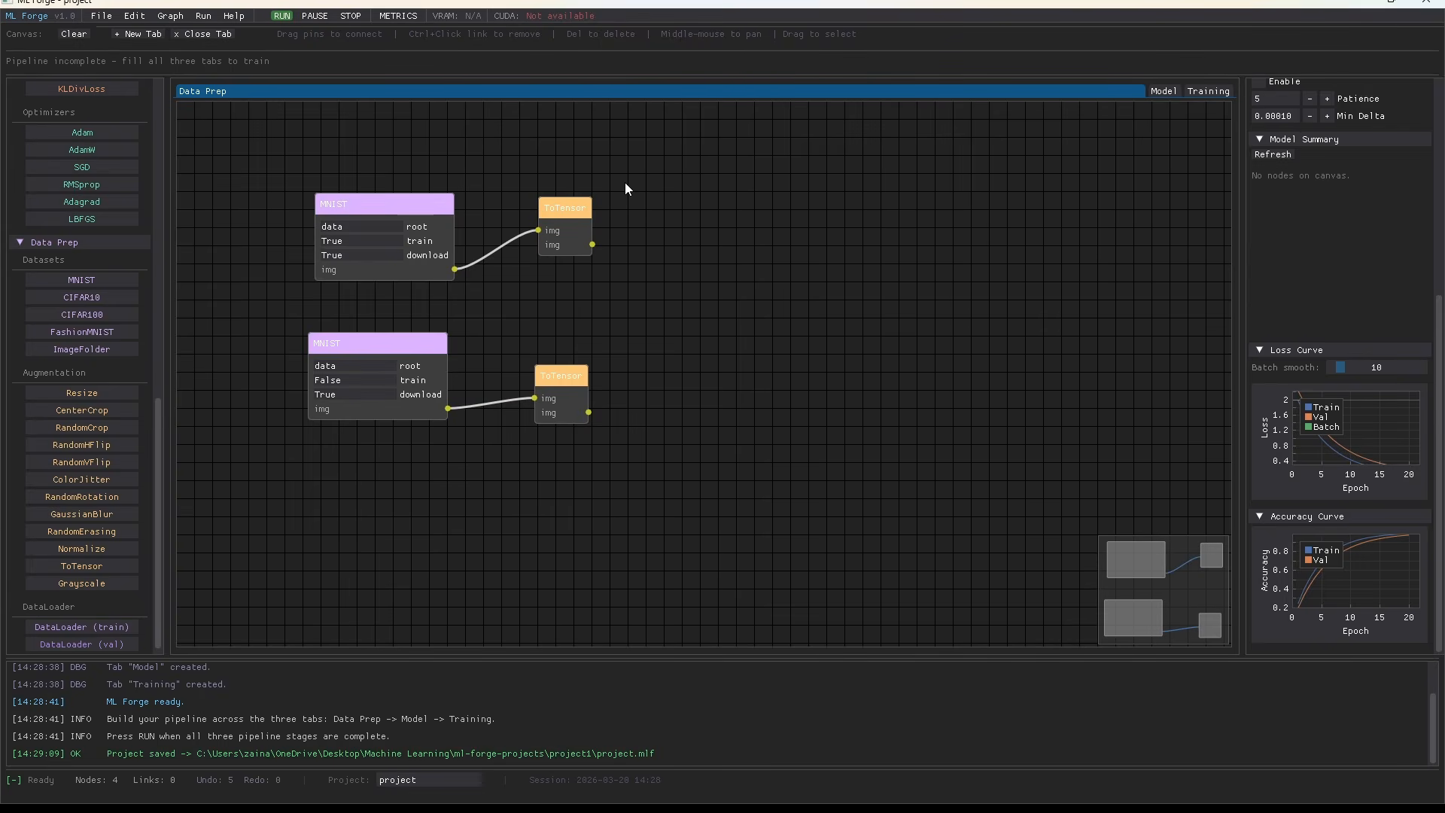
# - Add a DataLoader (train) node beside the upper ToTensor and a DataLoader (val) node beside the lower one
pyautogui.scroll(-1, 40, 541)
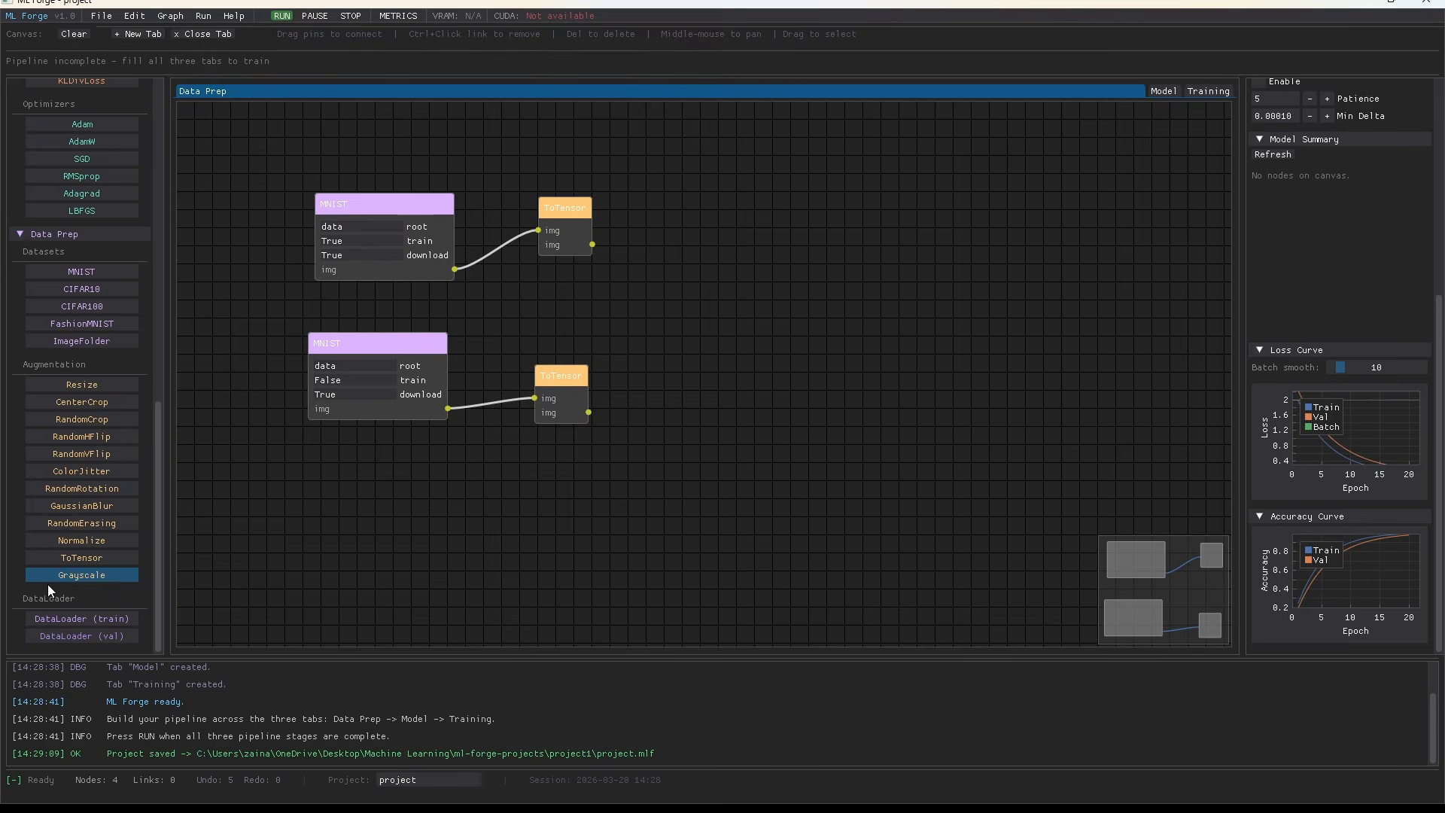
pyautogui.click(75, 618)
pyautogui.click(75, 635)
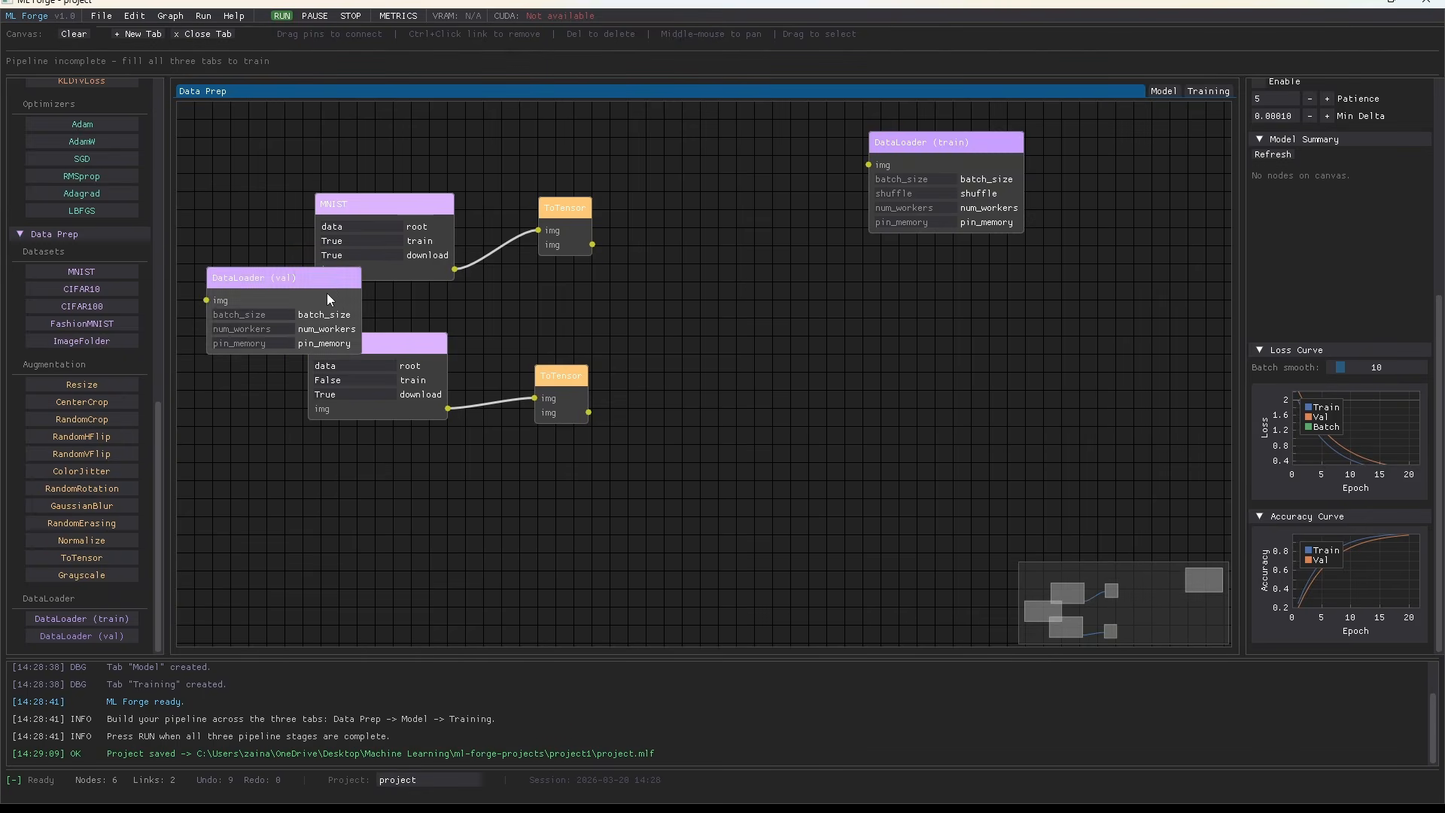
pyautogui.moveTo(339, 281); pyautogui.dragTo(860, 336)
pyautogui.moveTo(934, 151); pyautogui.dragTo(840, 169)
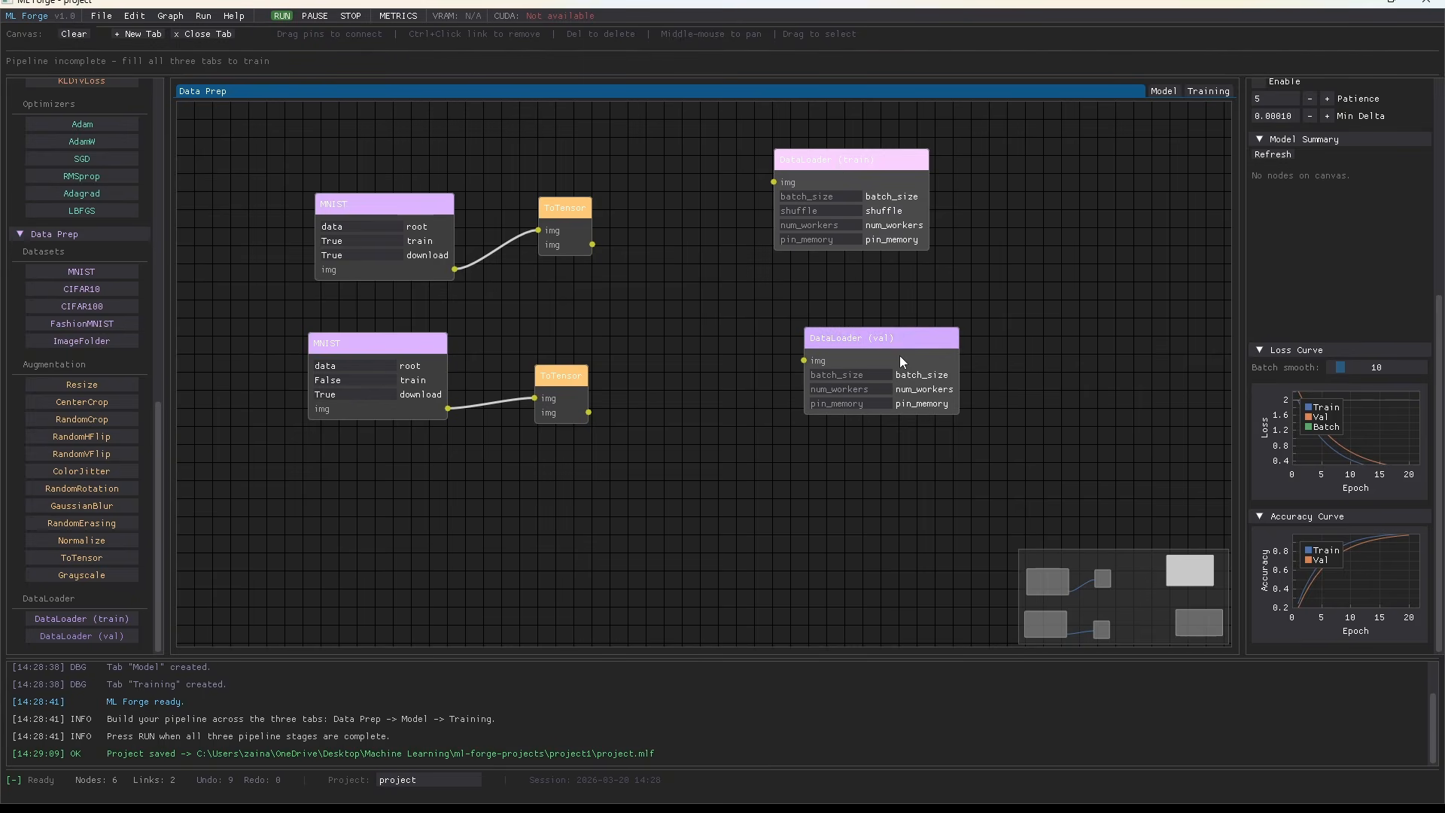
# - Link the upper ToTensor to DataLoader (train) and the lower one to DataLoader (val), moving both loaders closer
pyautogui.moveTo(706, 364); pyautogui.dragTo(803, 361)
pyautogui.moveTo(592, 244); pyautogui.dragTo(773, 182)
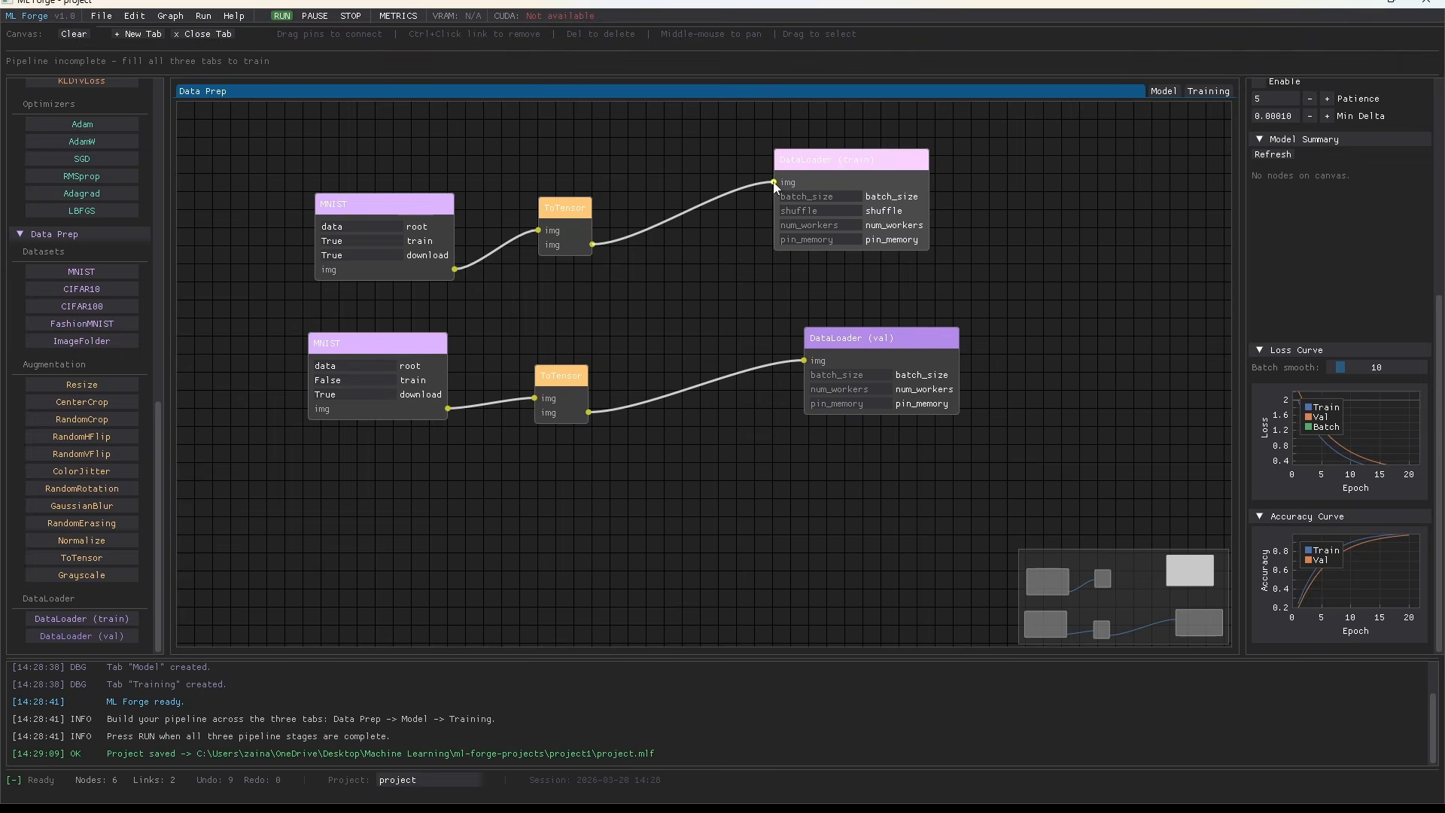
pyautogui.moveTo(863, 159); pyautogui.dragTo(806, 161)
pyautogui.moveTo(906, 338); pyautogui.dragTo(796, 360)
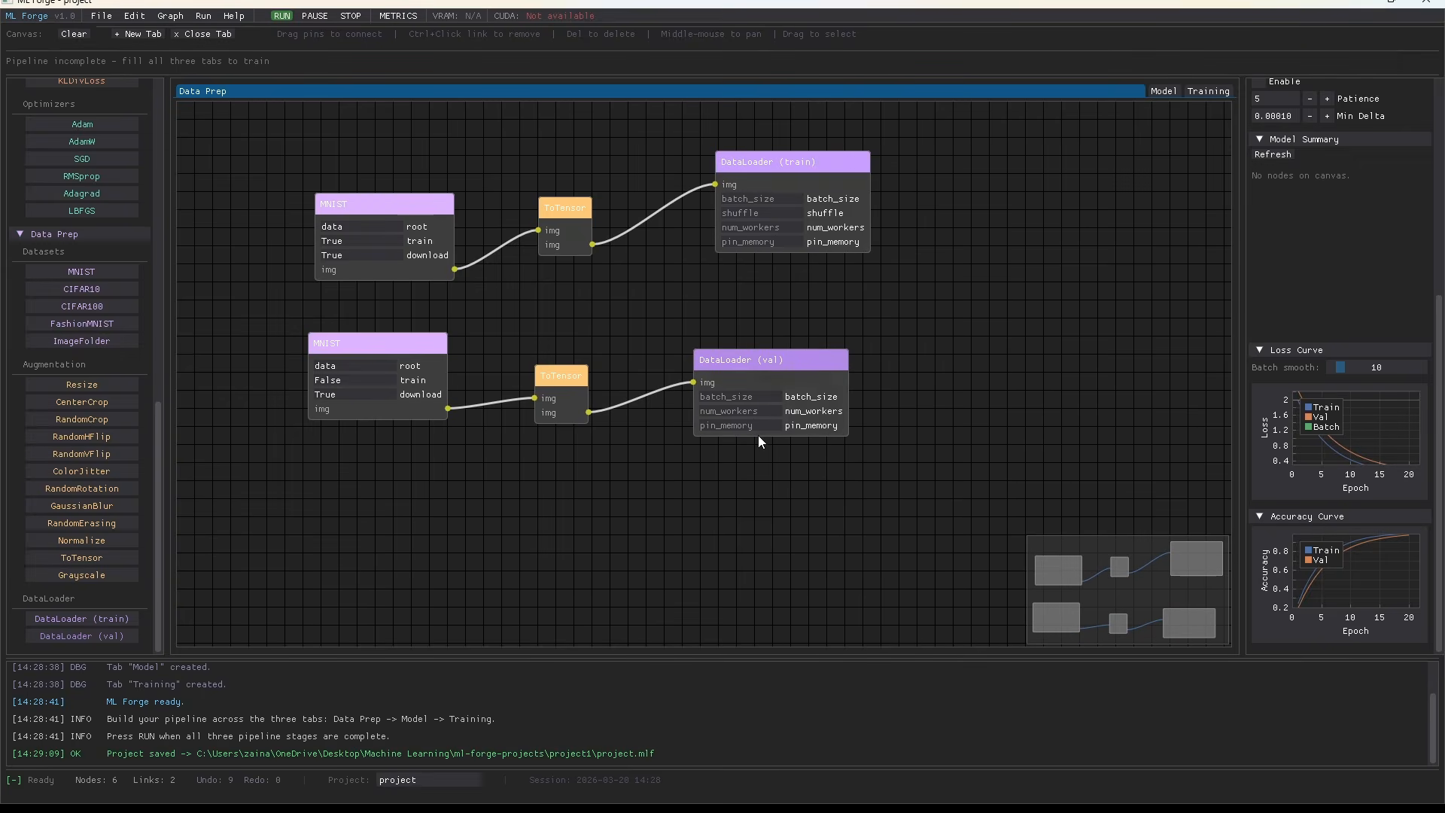
# - Set num_workers to 0 and pin_memory to False on both DataLoader nodes
pyautogui.write('0')
pyautogui.click(762, 230)
pyautogui.write('0')
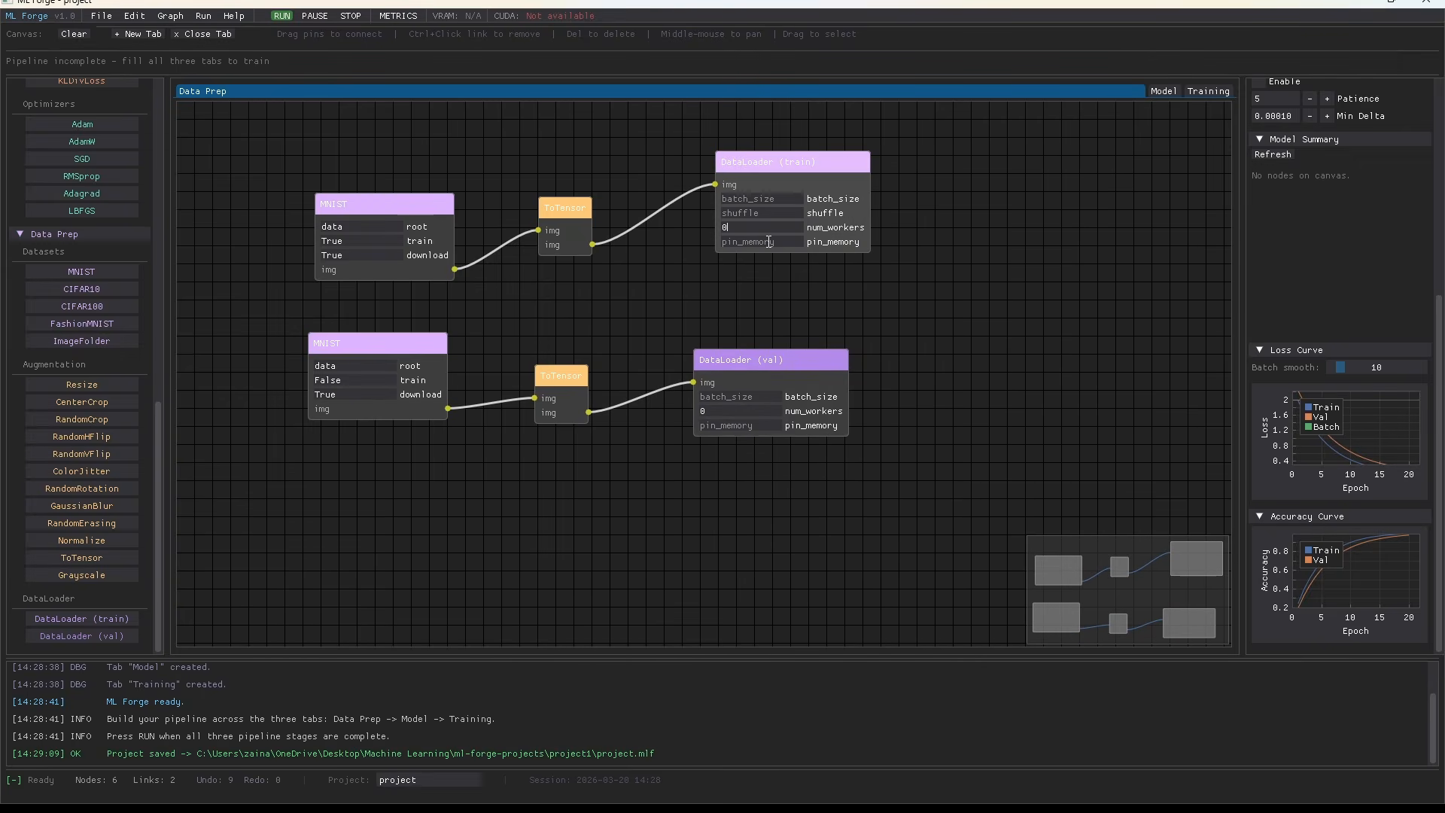
pyautogui.click(767, 243)
pyautogui.write('False')
pyautogui.click(726, 425)
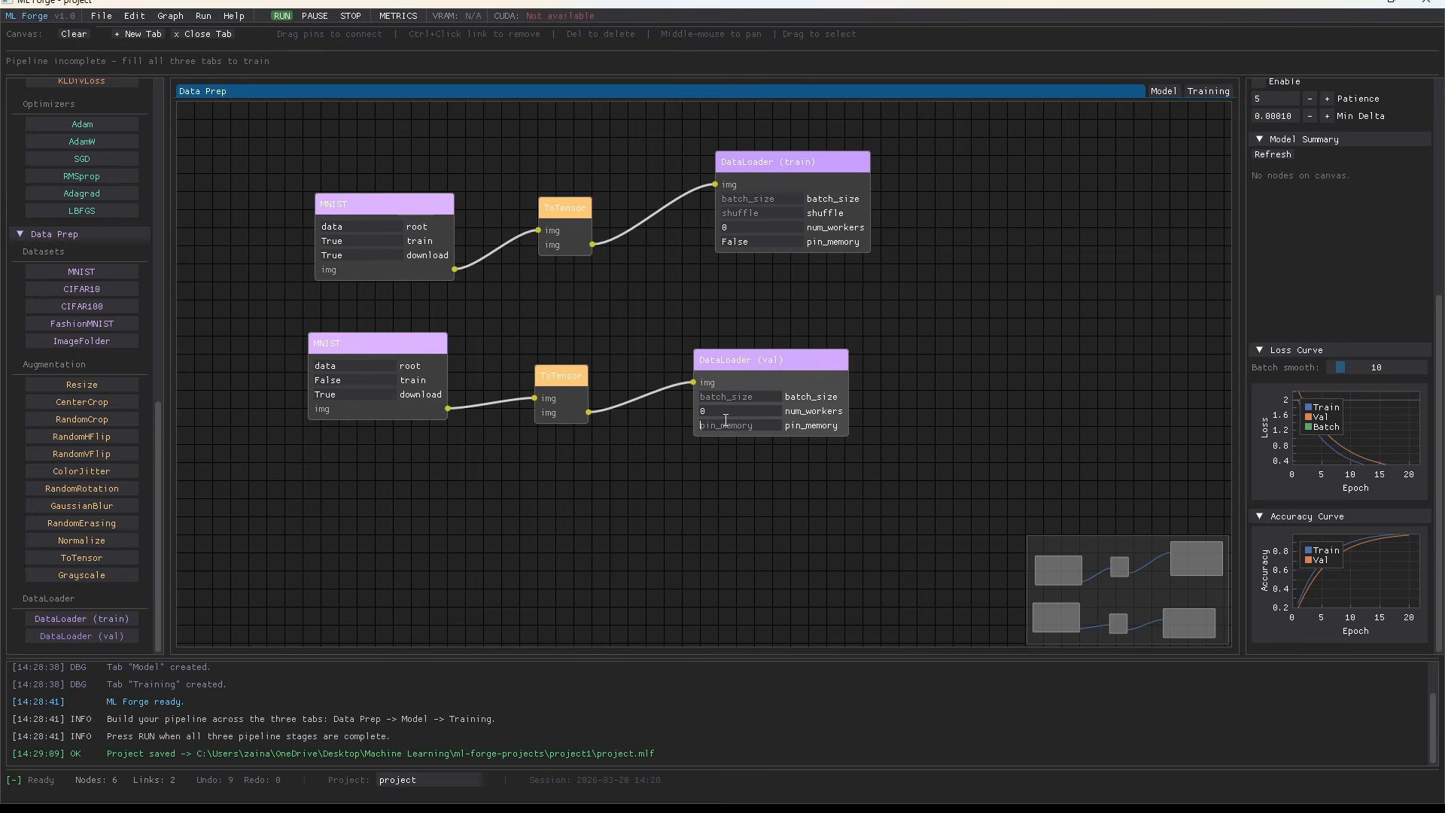
pyautogui.write('False')
pyautogui.click(901, 299)
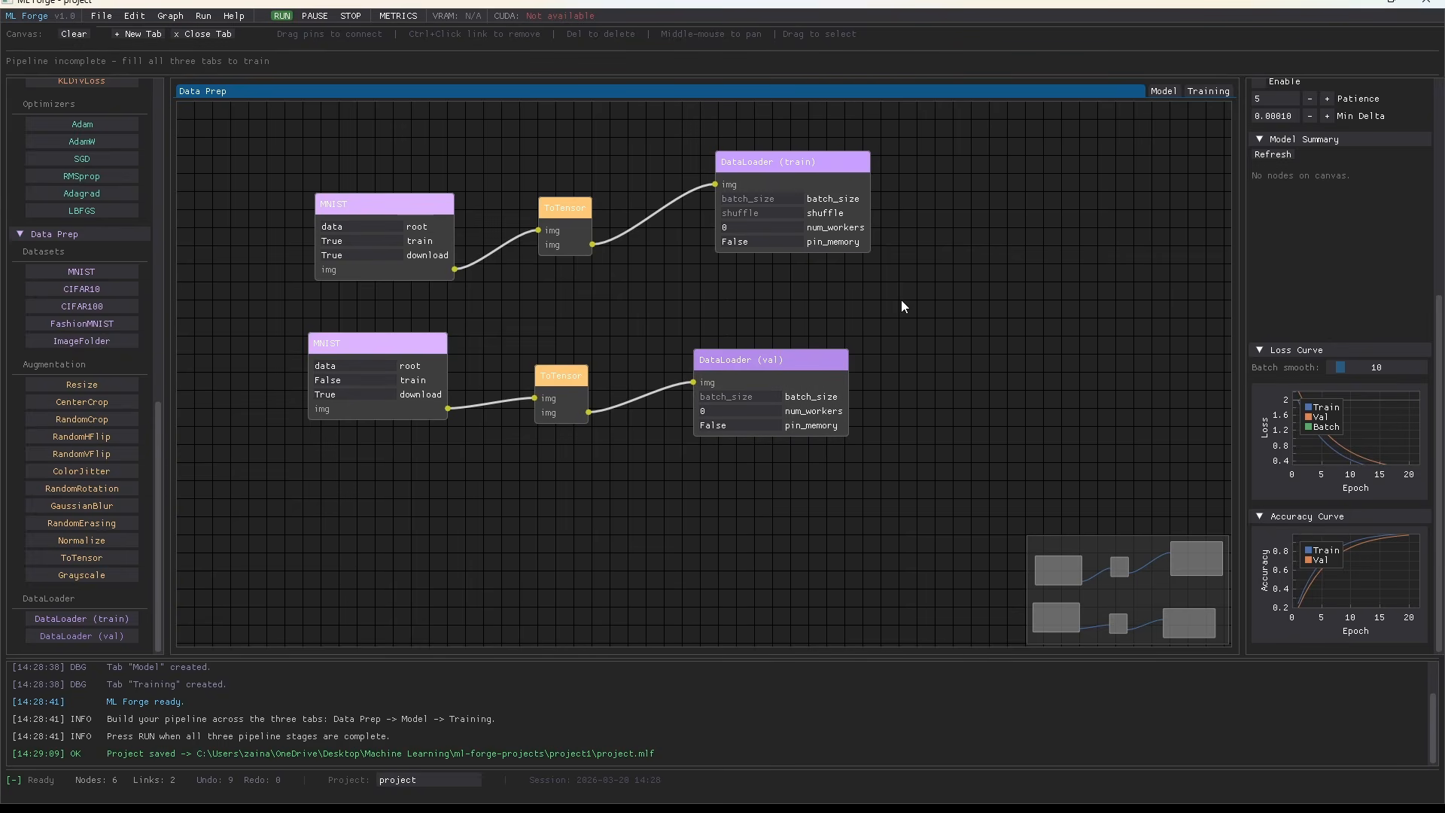
# - Set batch_size to 32 on both DataLoader nodes and shuffle to True on DataLoader (train)
pyautogui.click(748, 396)
pyautogui.write('32')
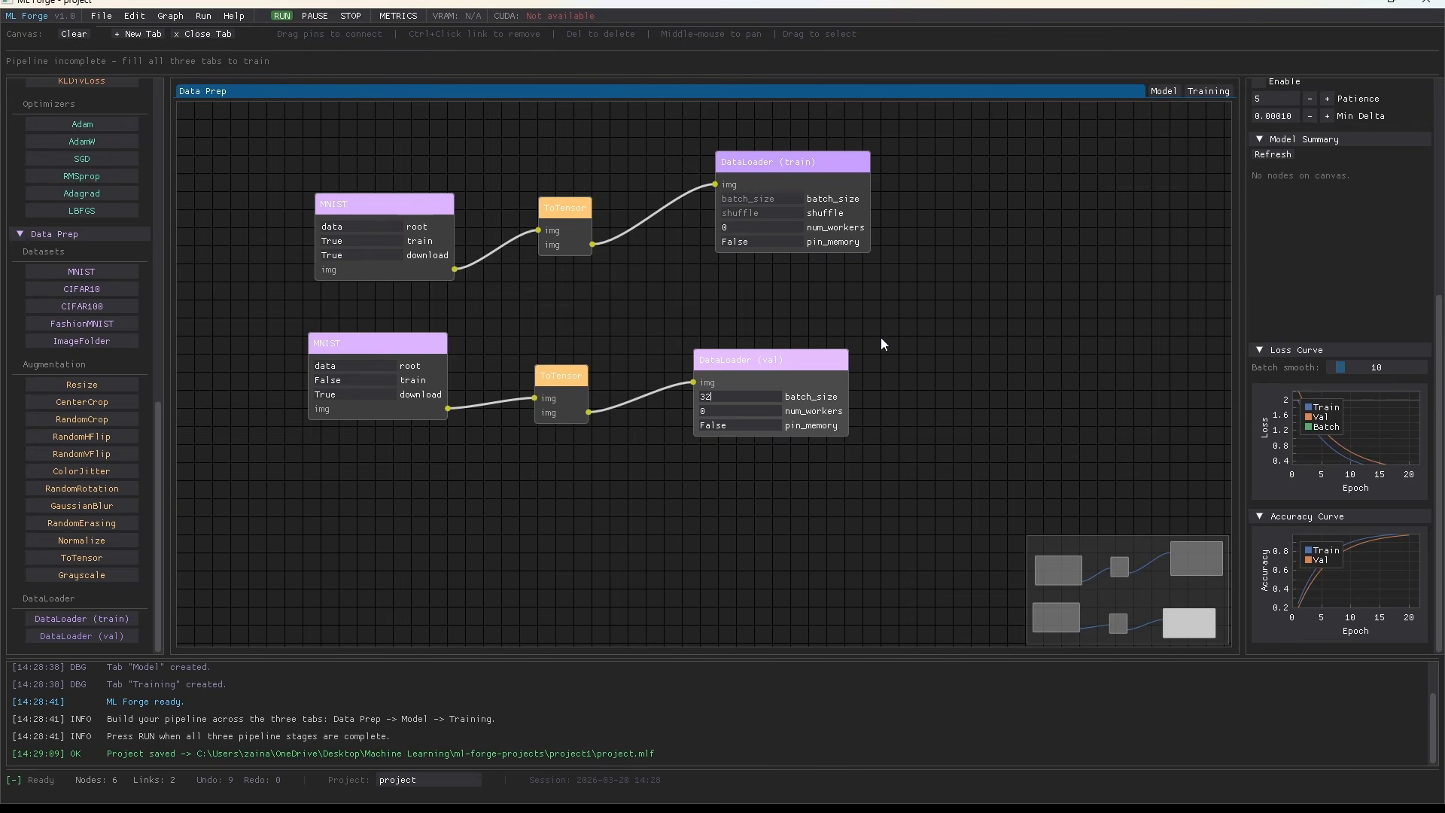
pyautogui.click(774, 200)
pyautogui.write('32')
pyautogui.click(766, 214)
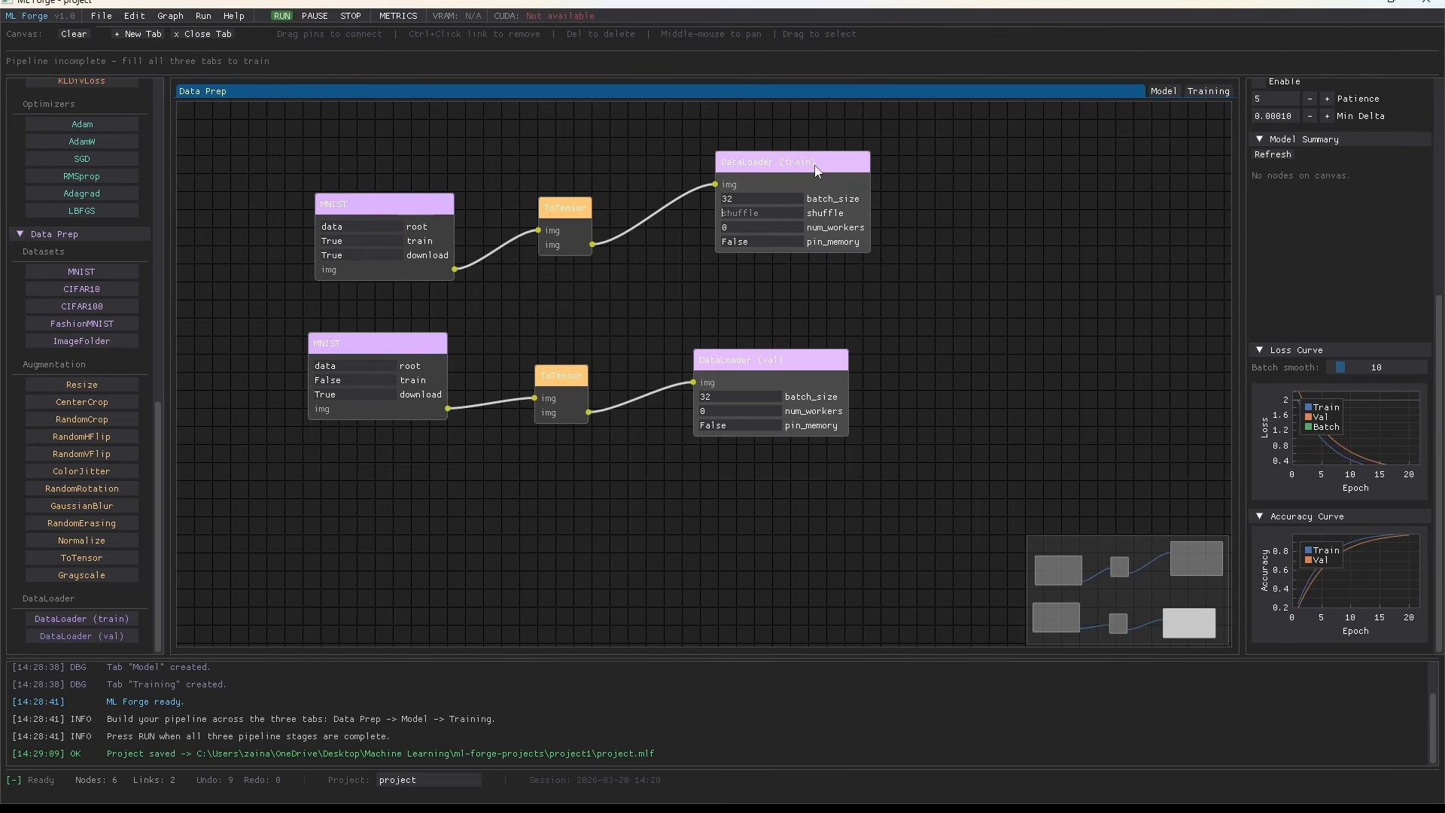
pyautogui.write('True')
pyautogui.moveTo(843, 196); pyautogui.dragTo(835, 202)
pyautogui.click(989, 219)
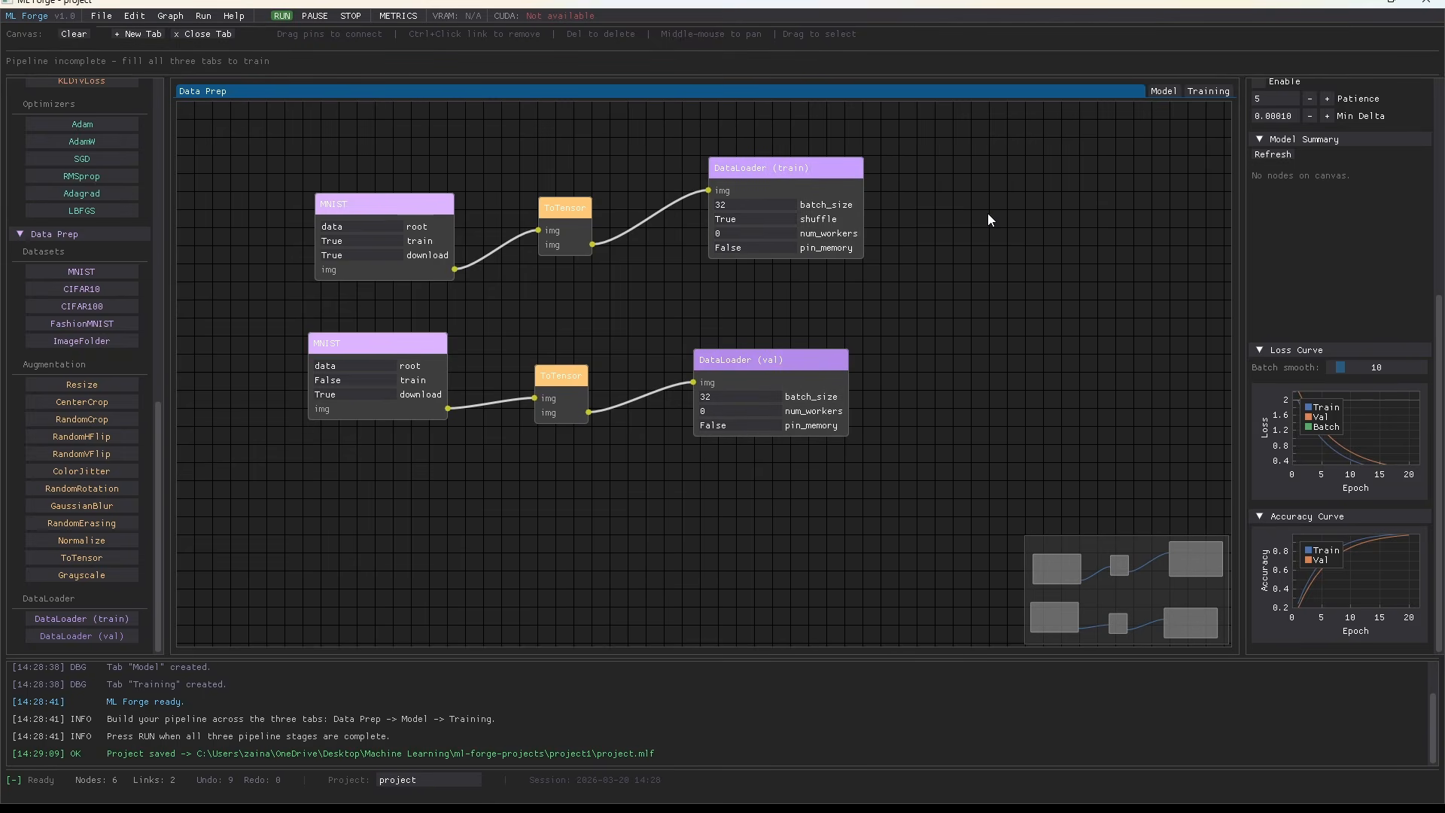
# - Remove the Getting Started note from the Model canvas and add an Input node and an Output node, spaced apart
pyautogui.click(1159, 91)
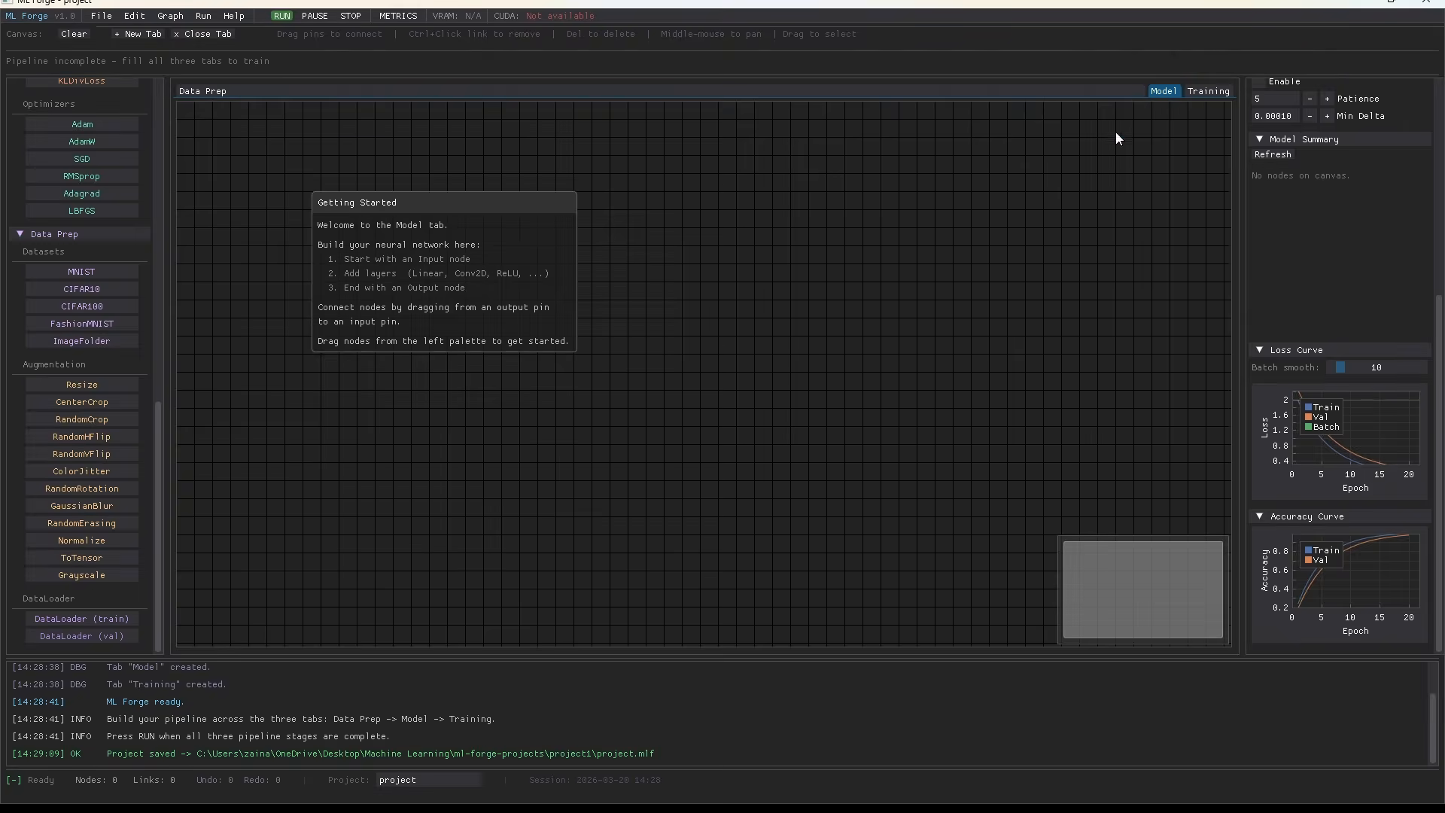
pyautogui.click(720, 171)
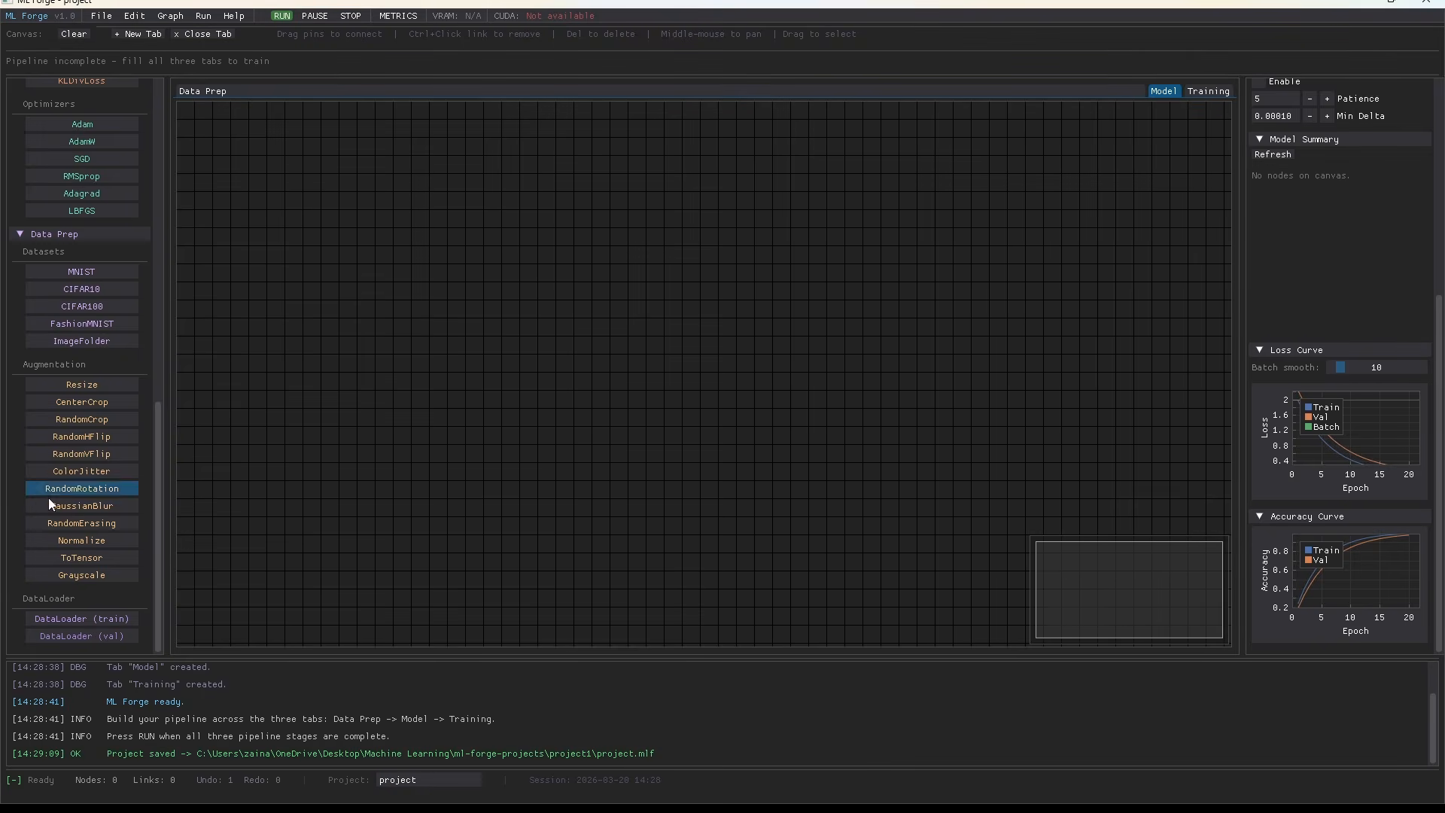
pyautogui.scroll(6, 51, 506)
pyautogui.scroll(6, 125, 444)
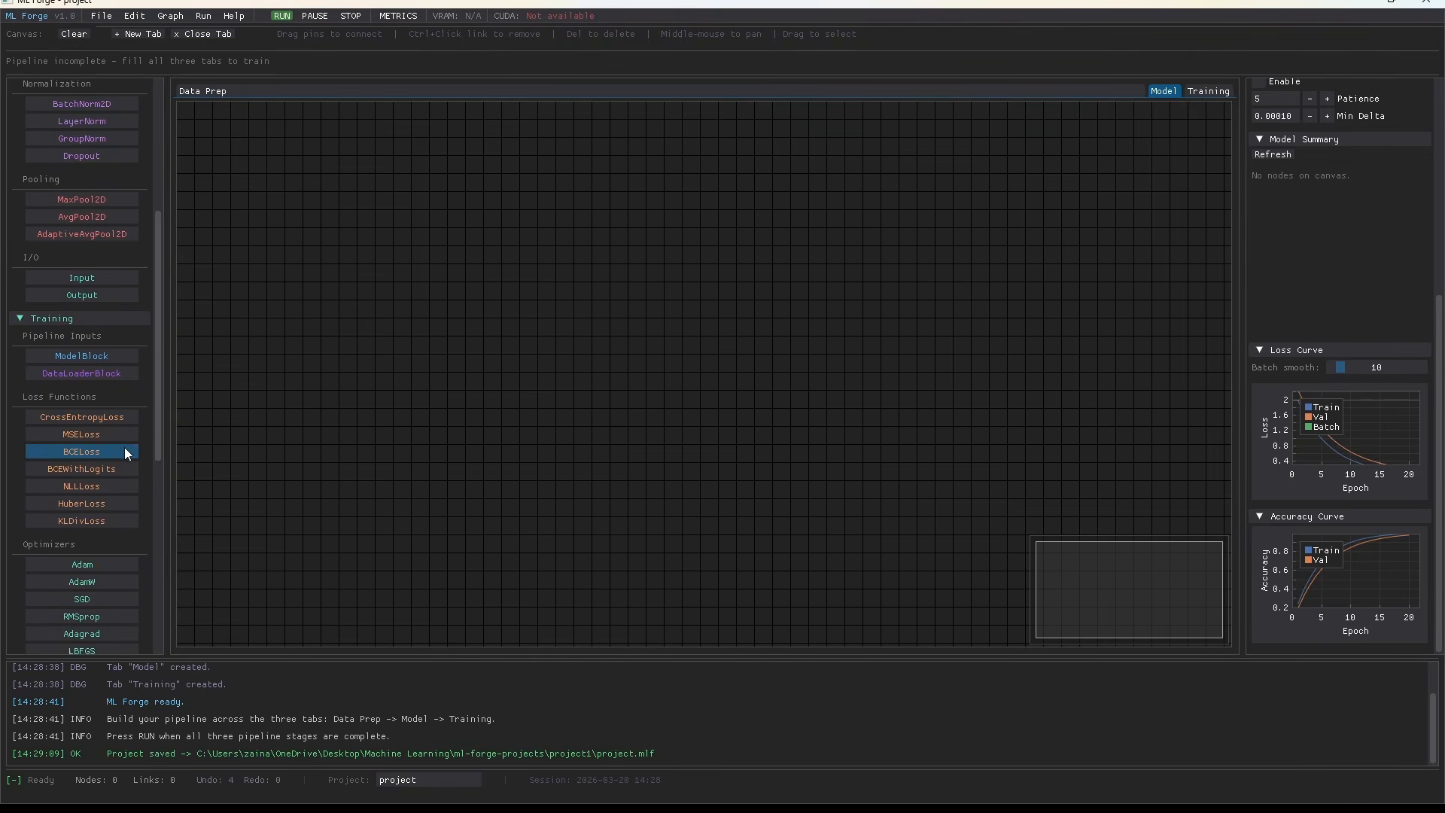
pyautogui.click(106, 419)
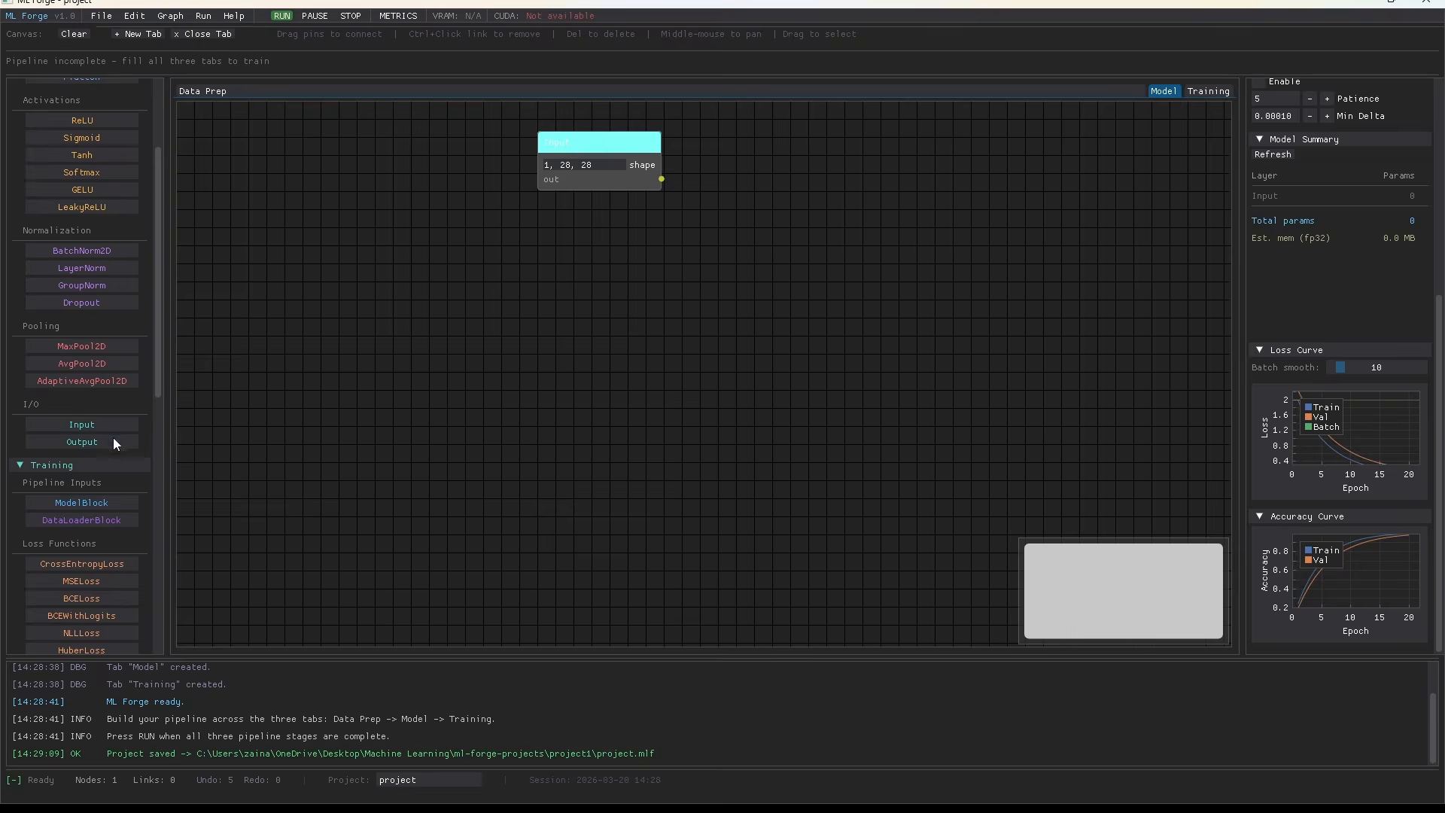
pyautogui.click(112, 441)
pyautogui.moveTo(631, 188); pyautogui.dragTo(422, 278)
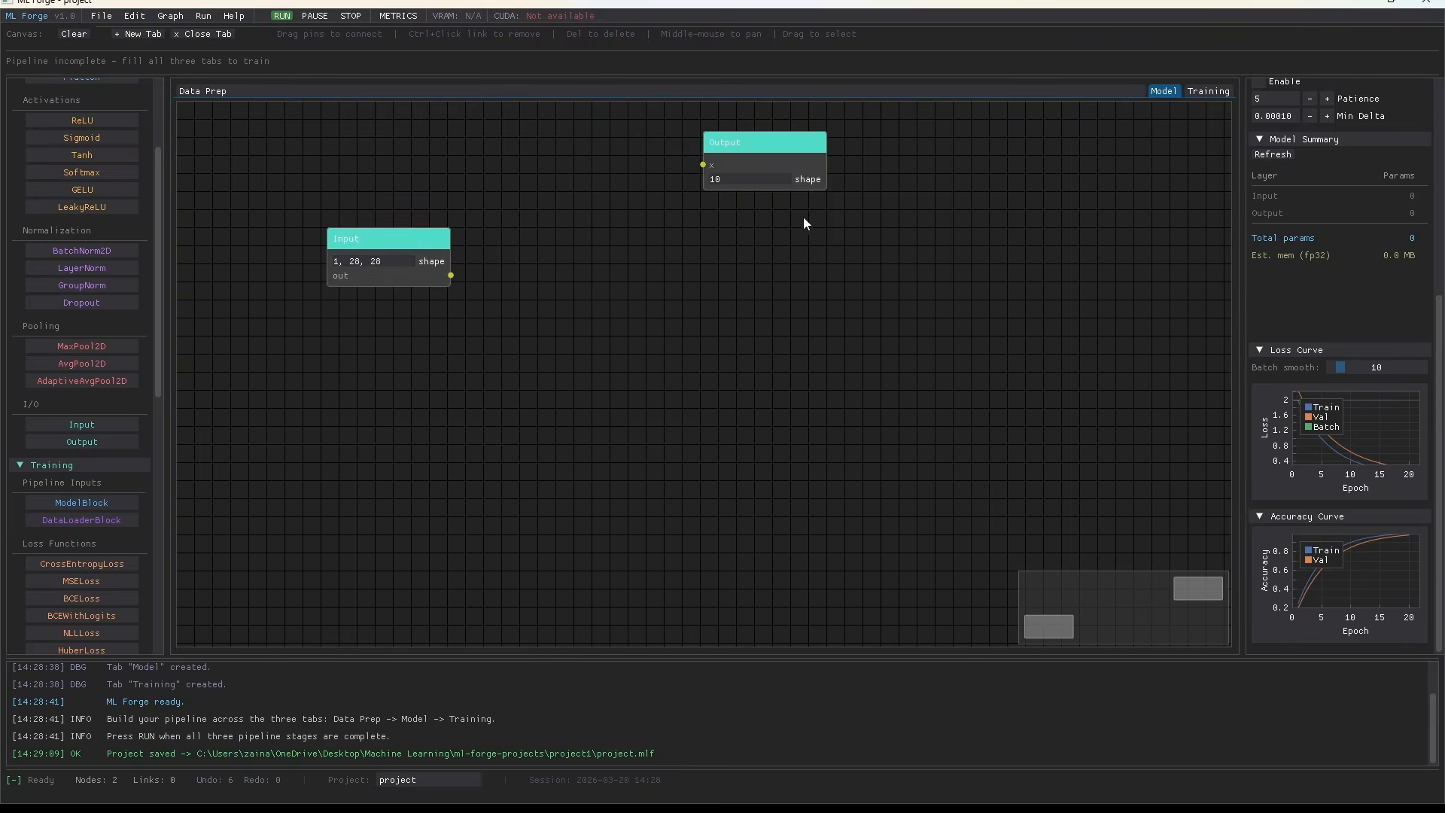
pyautogui.moveTo(750, 166); pyautogui.dragTo(896, 213)
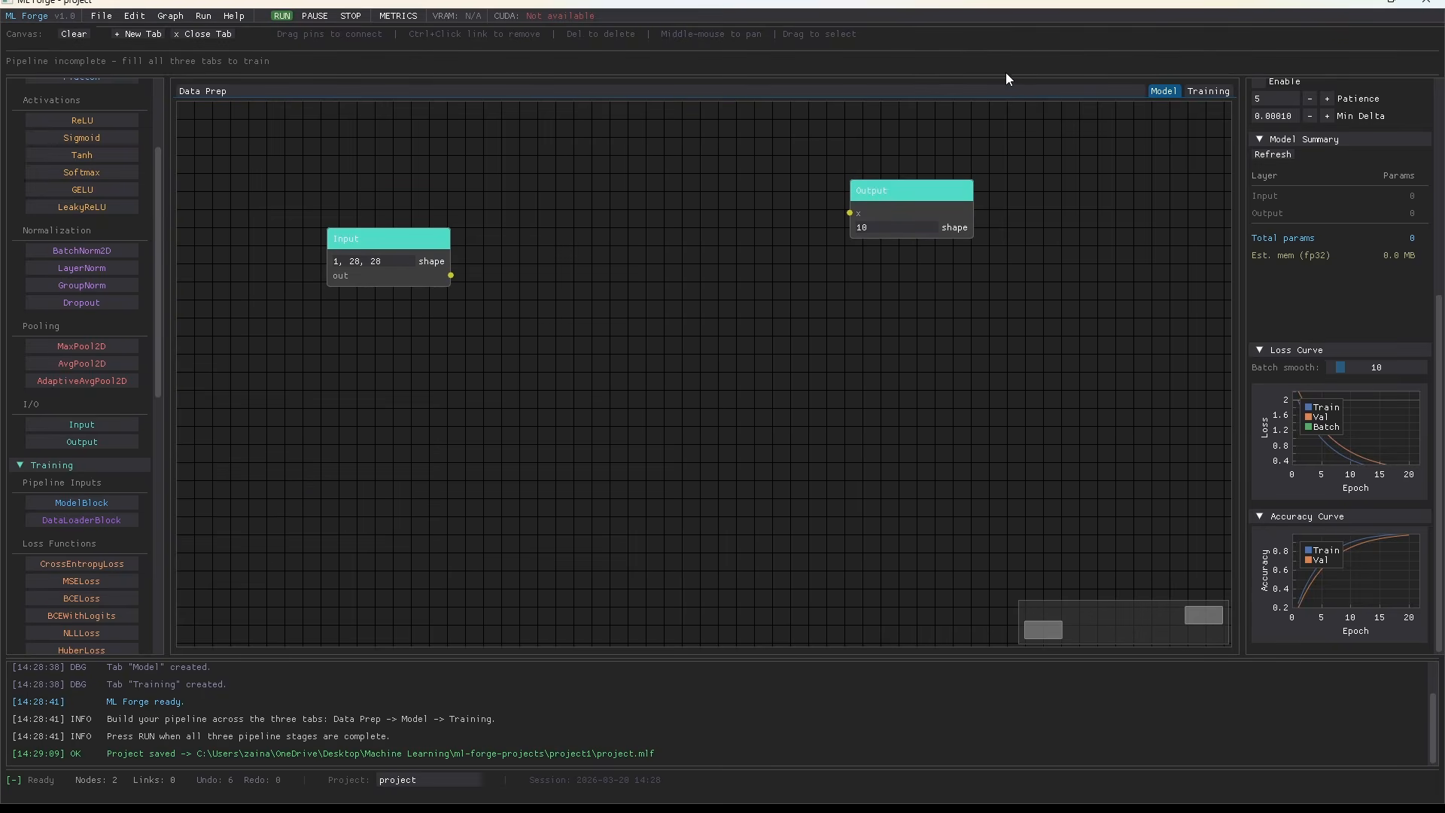
pyautogui.click(1084, 91)
pyautogui.click(1165, 91)
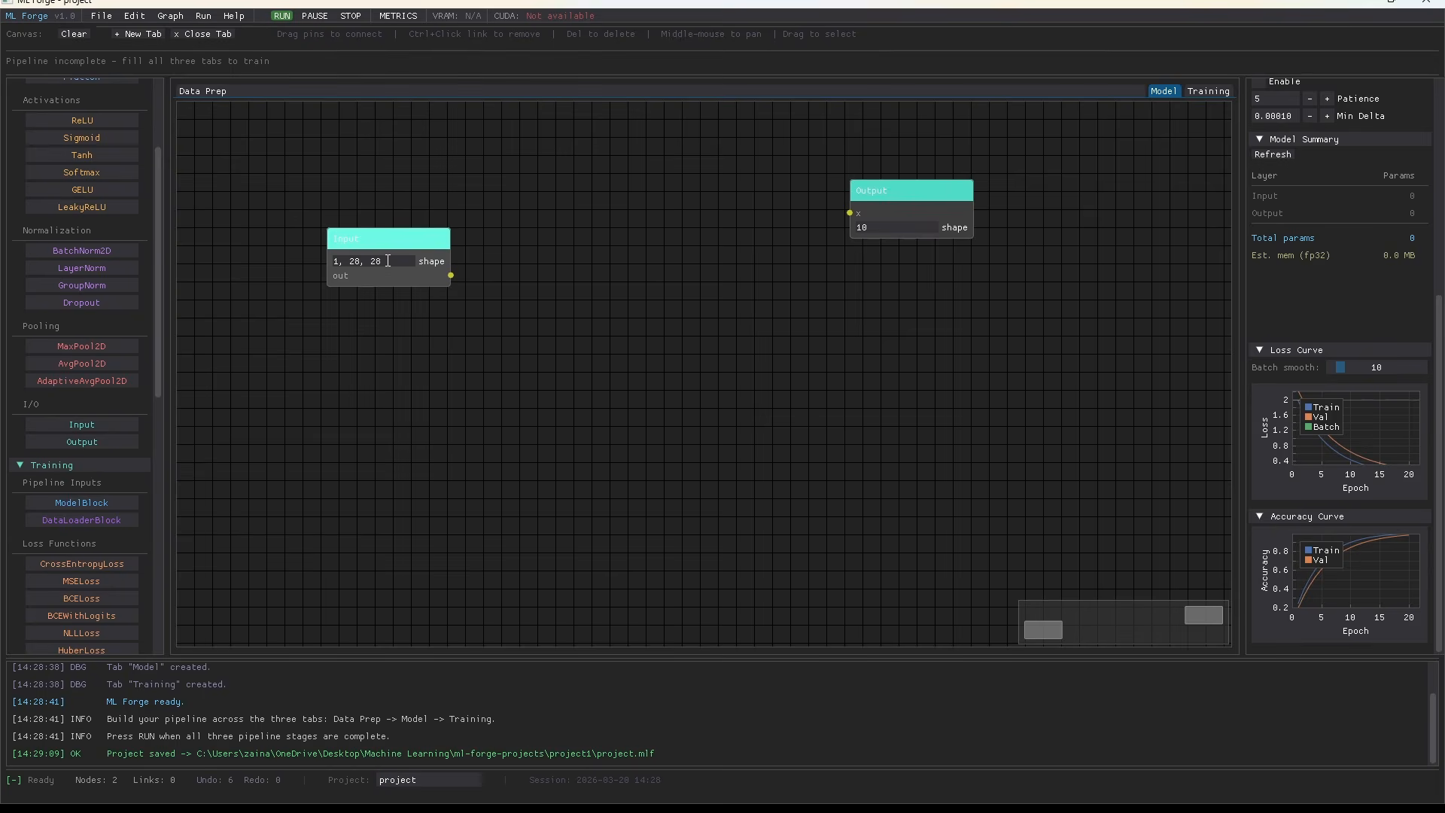
pyautogui.moveTo(381, 262)
pyautogui.mouseDown()
pyautogui.moveTo(336, 263)
pyautogui.moveTo(353, 261)
pyautogui.mouseUp()
pyautogui.click(437, 356)
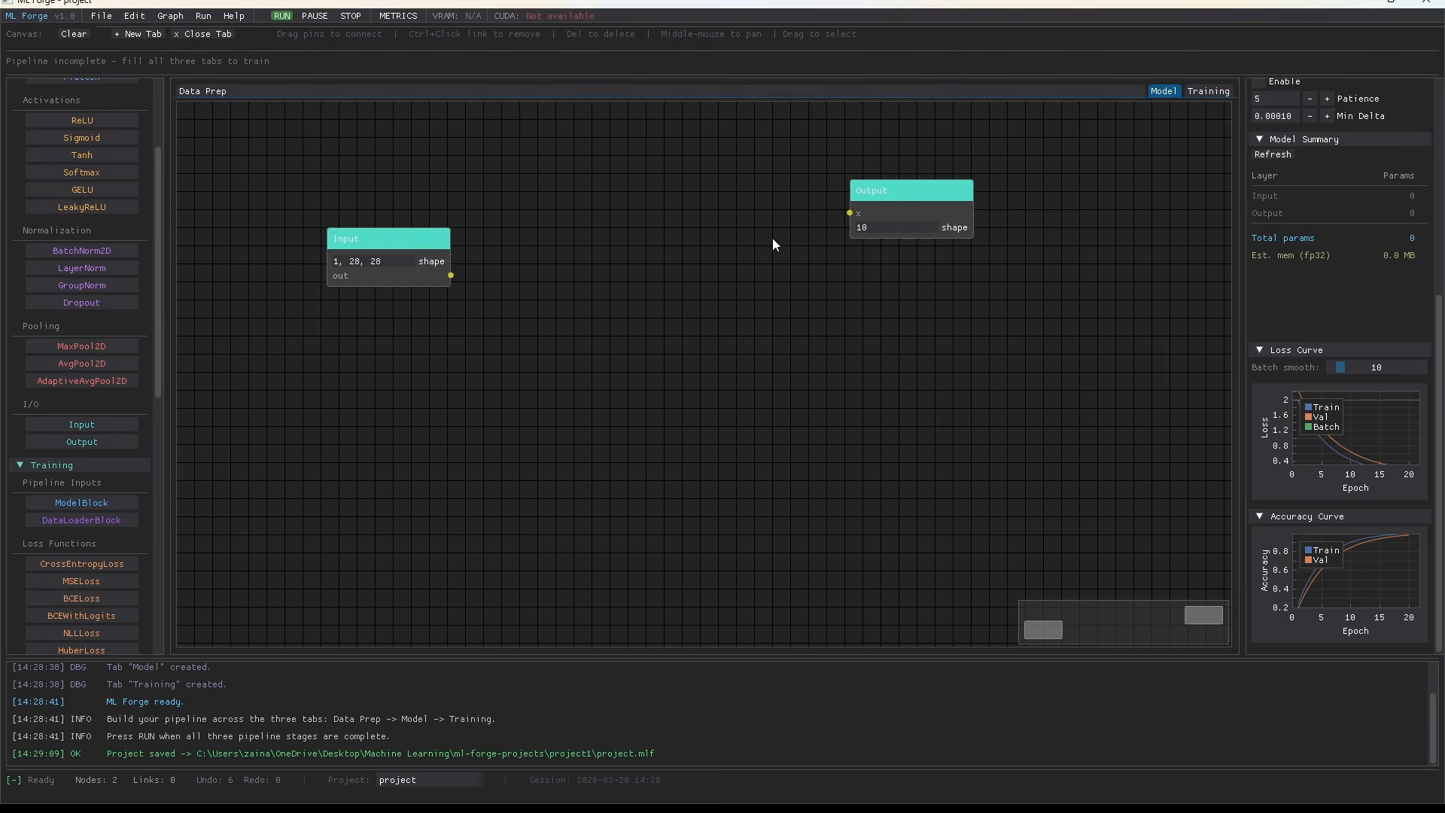
# - Add a Conv2D node between the Input and Output nodes and link the Input node's output to it
pyautogui.moveTo(389, 230); pyautogui.dragTo(354, 218)
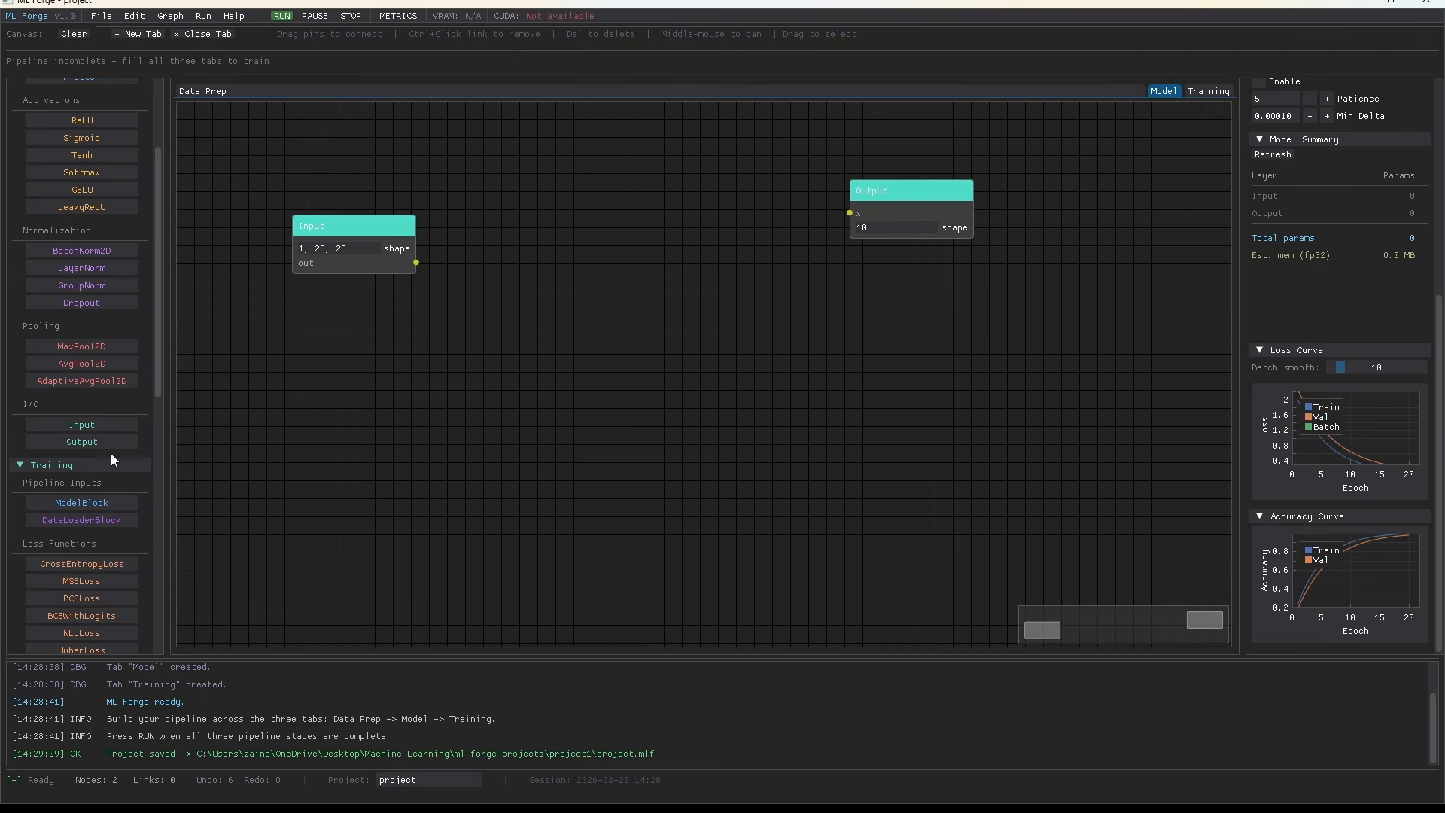
pyautogui.scroll(3, 110, 453)
pyautogui.click(89, 202)
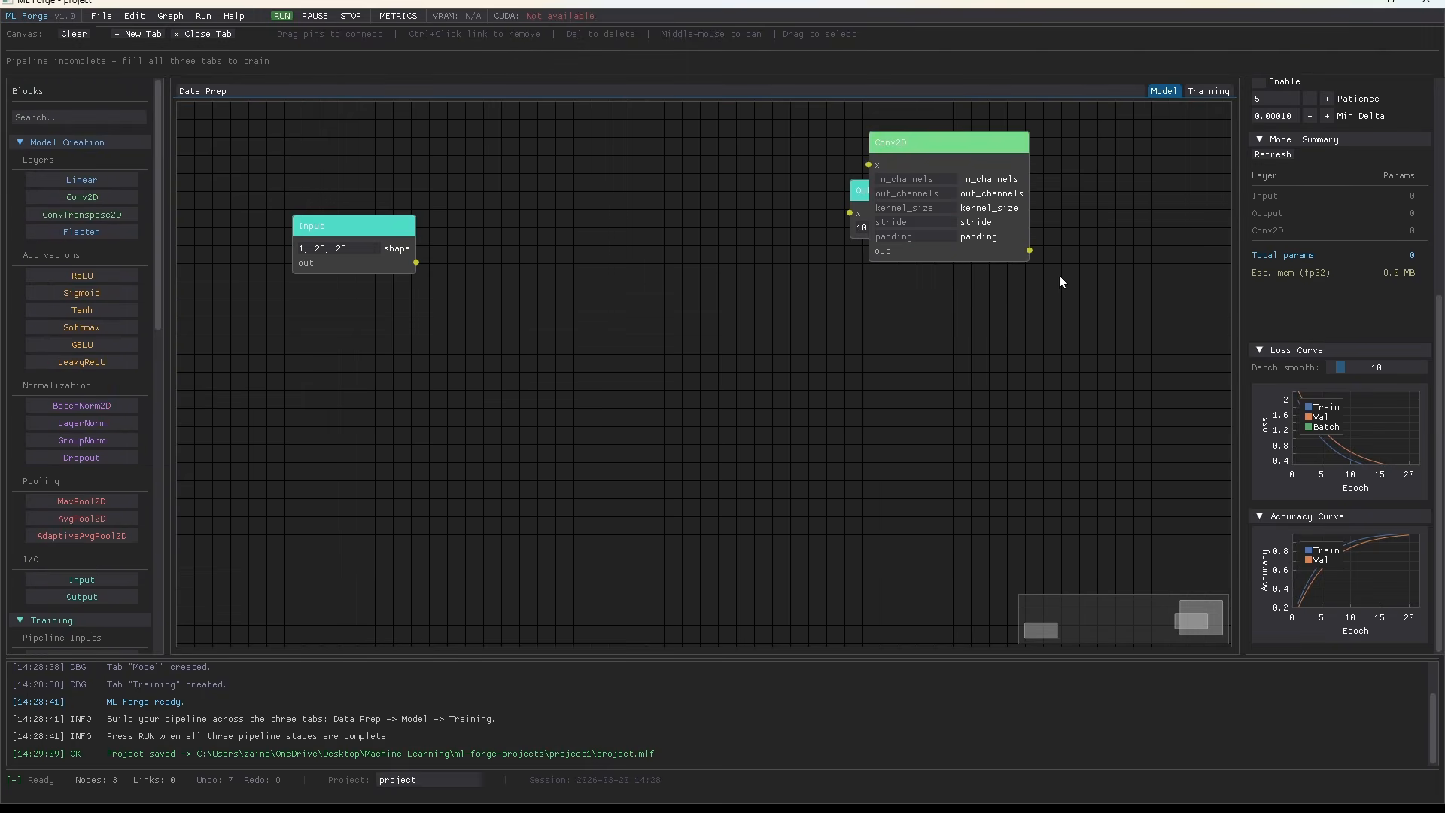
pyautogui.moveTo(981, 257); pyautogui.dragTo(651, 352)
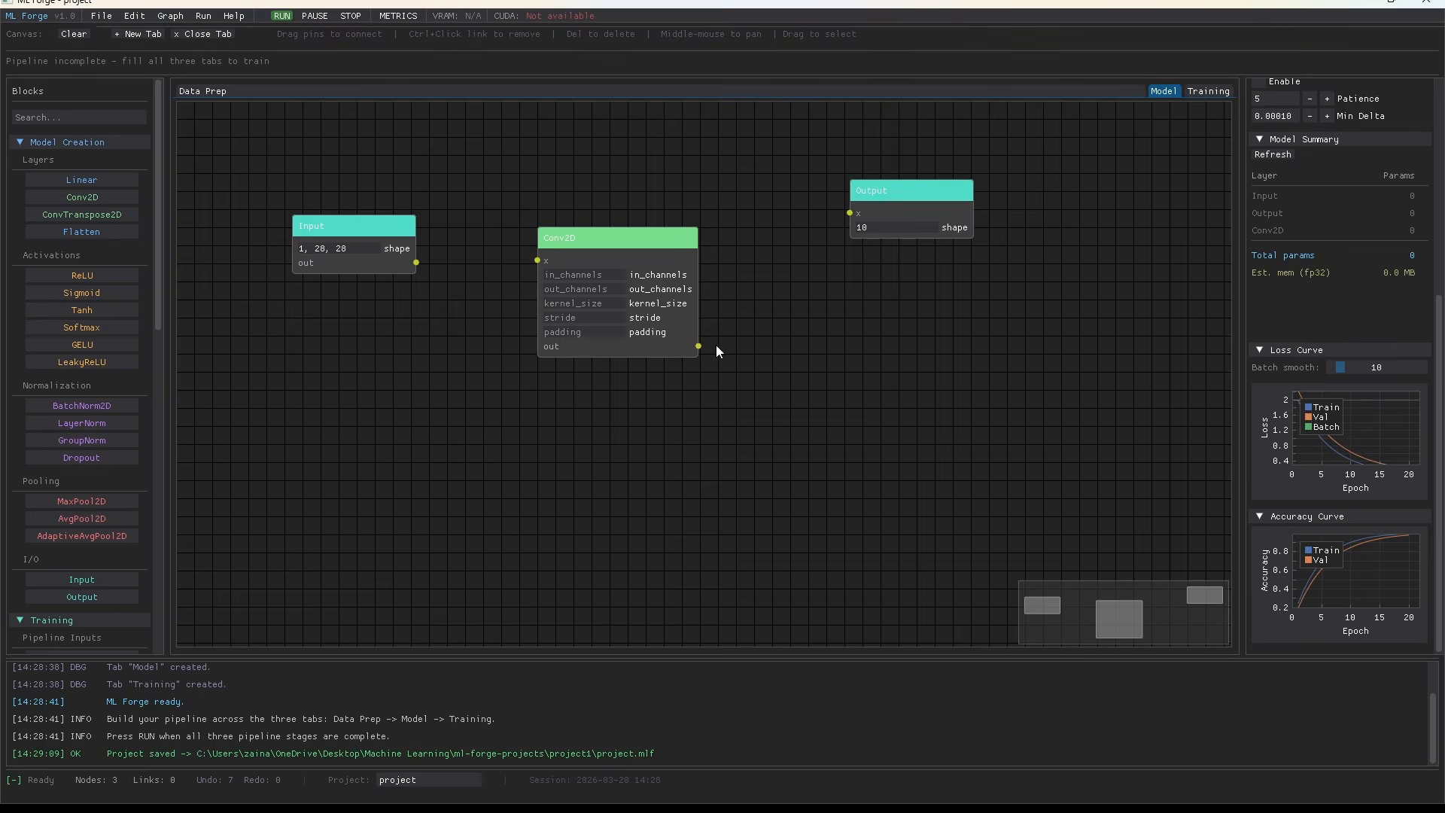
pyautogui.moveTo(602, 247); pyautogui.dragTo(612, 185)
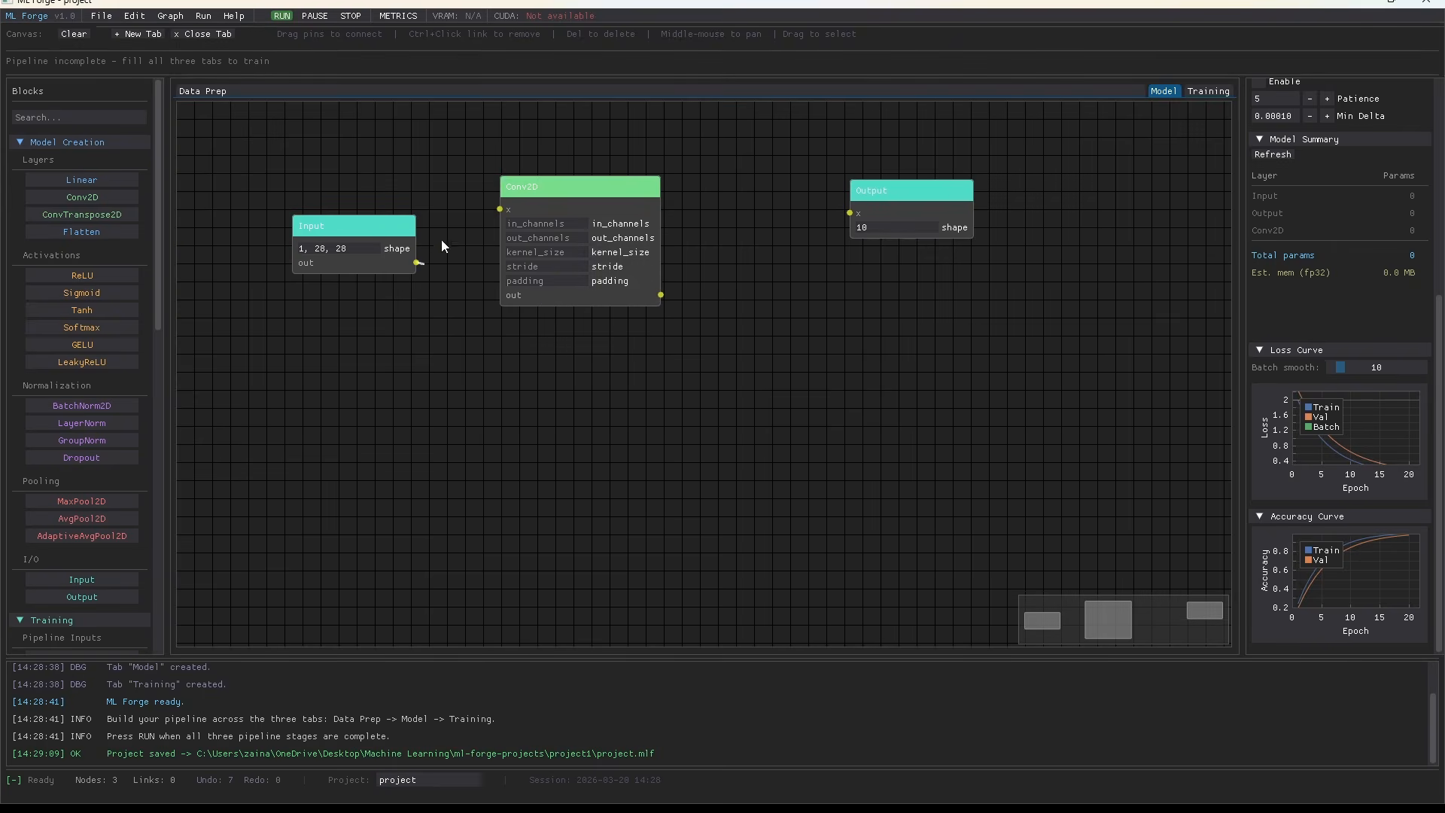
pyautogui.moveTo(441, 240); pyautogui.dragTo(499, 212)
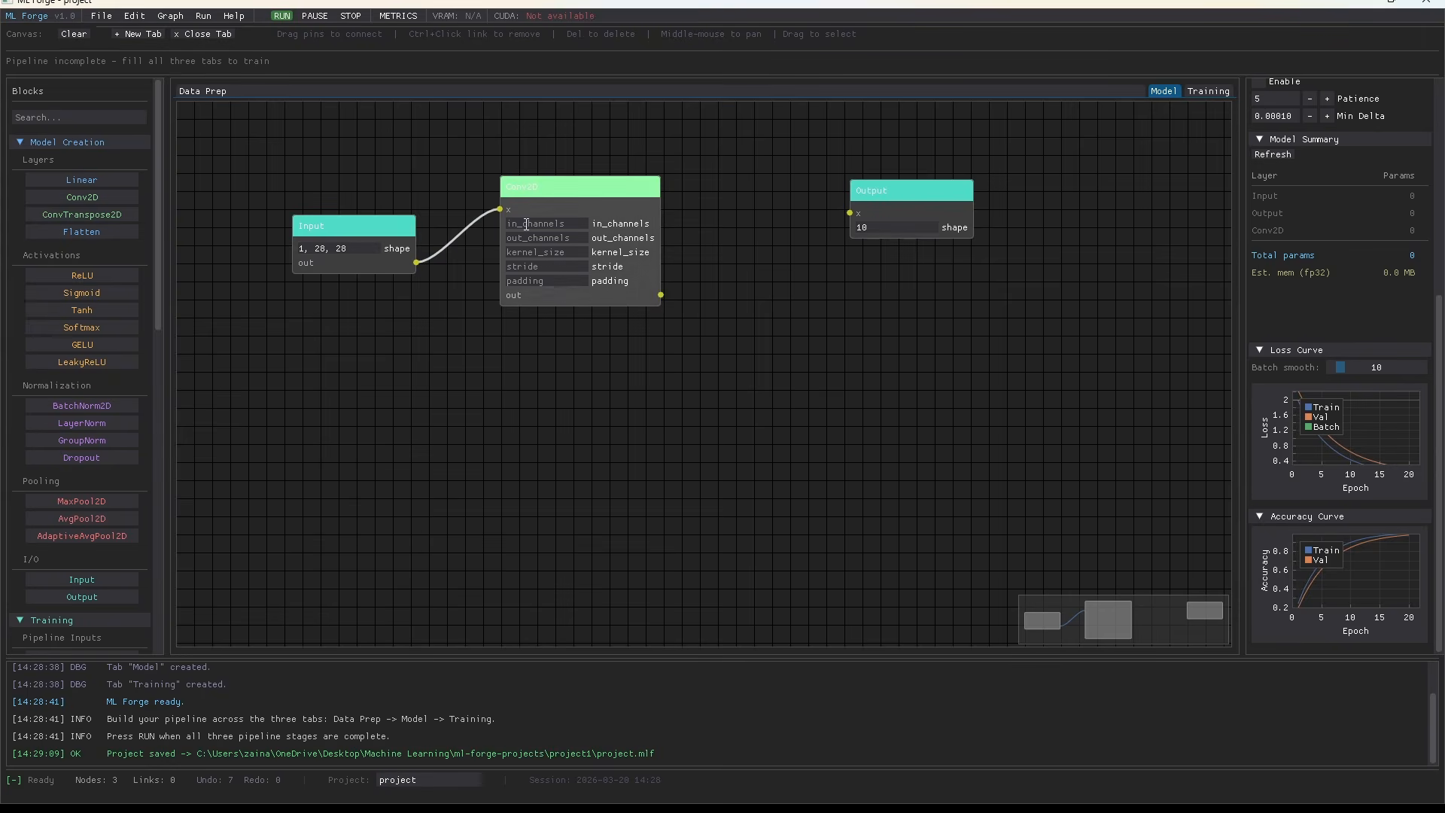
# - Set the Conv2D node's in_channels to 1, out_channels to 8, kernel_size to 3, stride to 1 and padding to 1
pyautogui.click(526, 224)
pyautogui.write('1')
pyautogui.moveTo(305, 250); pyautogui.dragTo(299, 250)
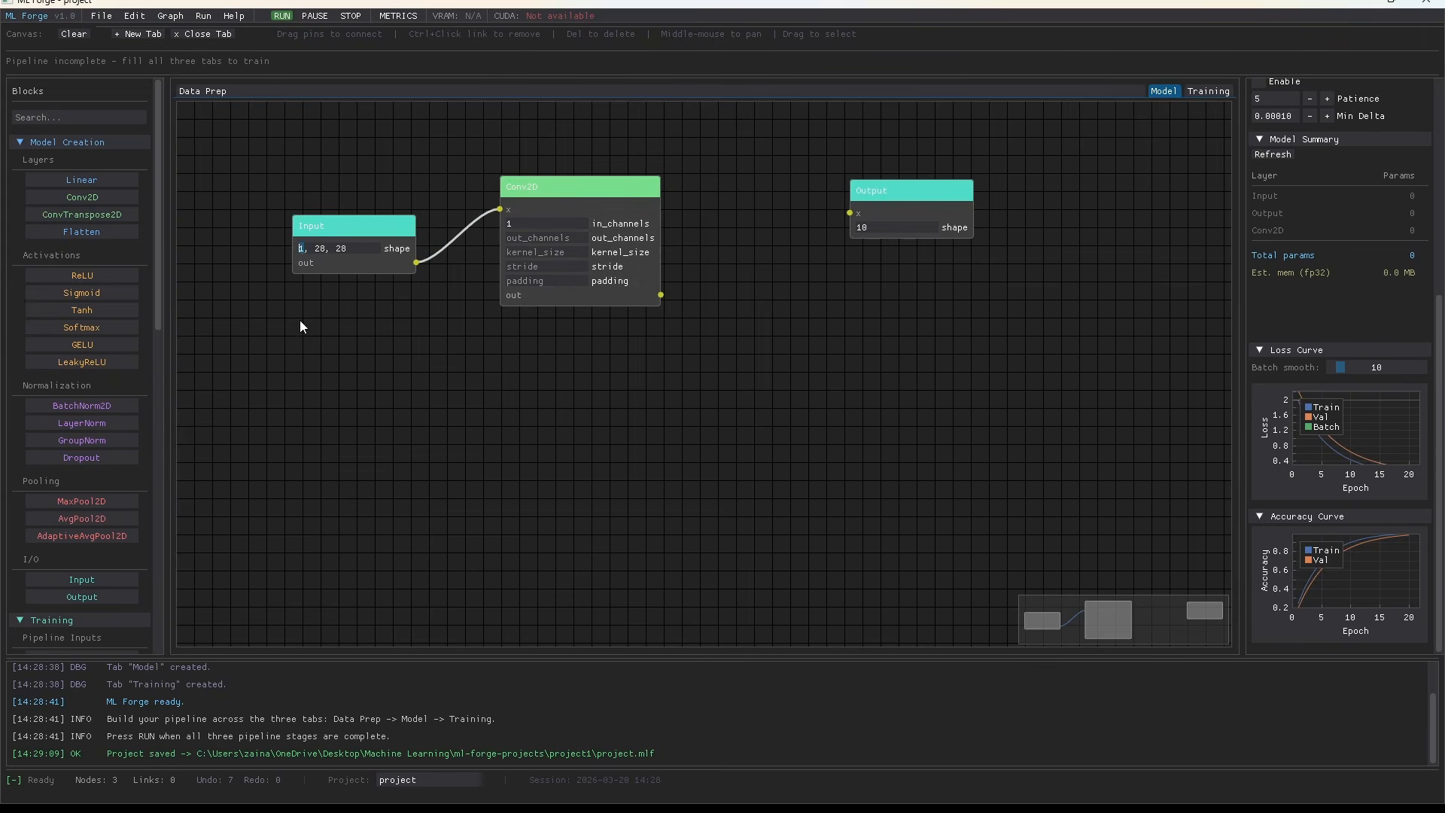
pyautogui.click(524, 238)
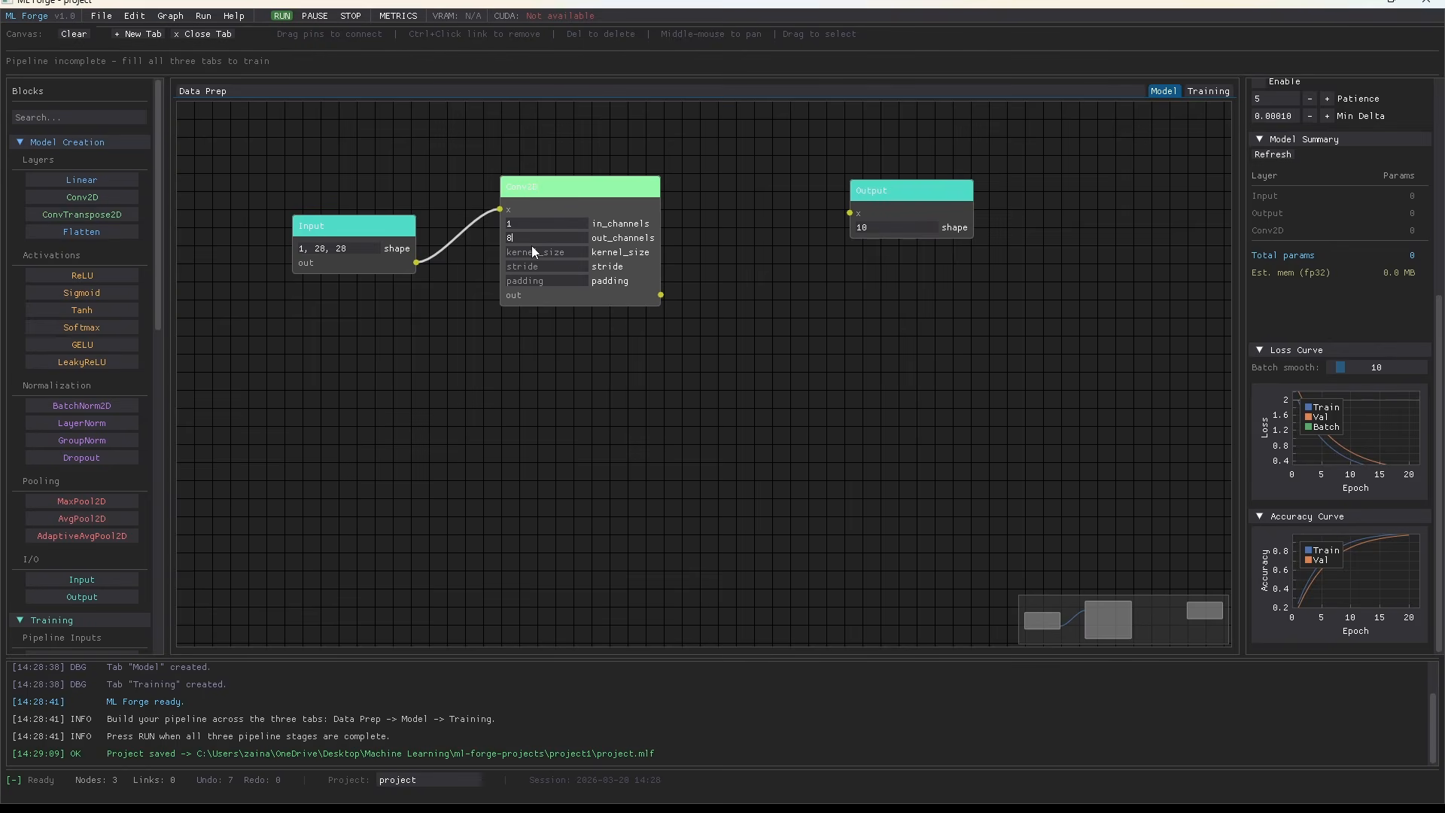
pyautogui.click(543, 254)
pyautogui.write('3')
pyautogui.click(533, 266)
pyautogui.write('1')
pyautogui.click(540, 280)
pyautogui.write('1')
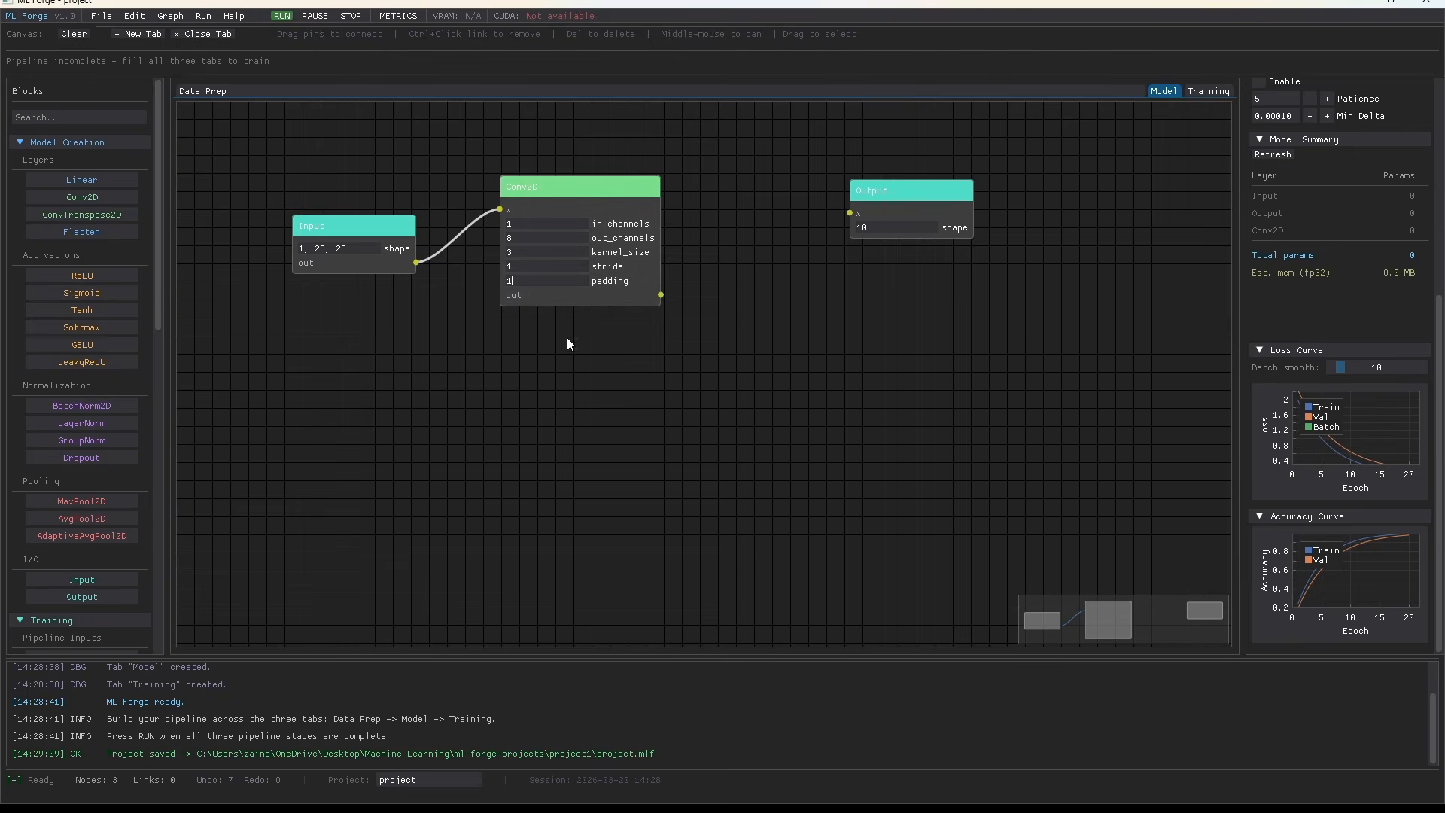
pyautogui.moveTo(590, 193); pyautogui.dragTo(563, 183)
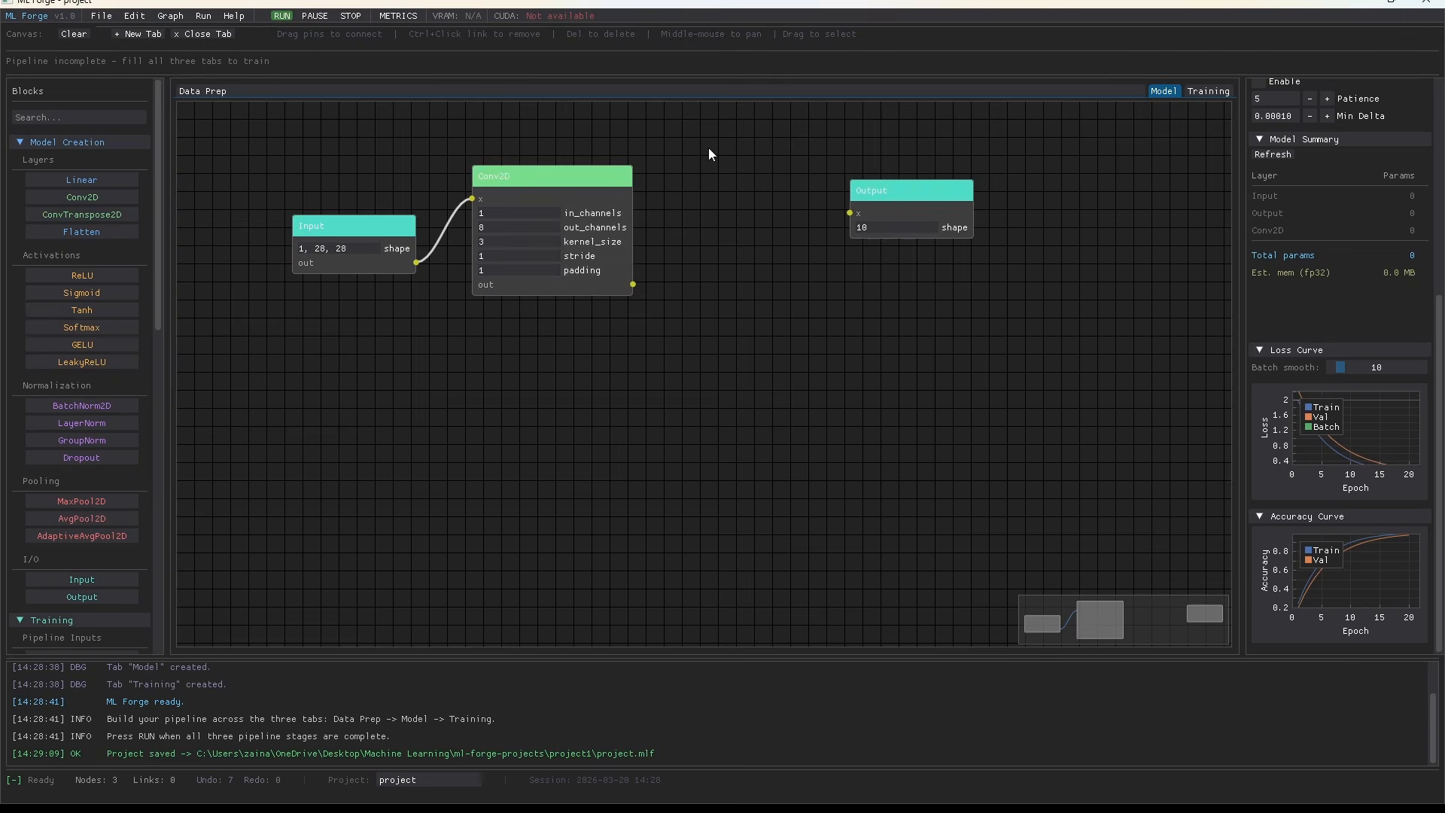
# - Add a MaxPool2D node between Conv2D and Output, and link Conv2D's output to its input
pyautogui.click(116, 498)
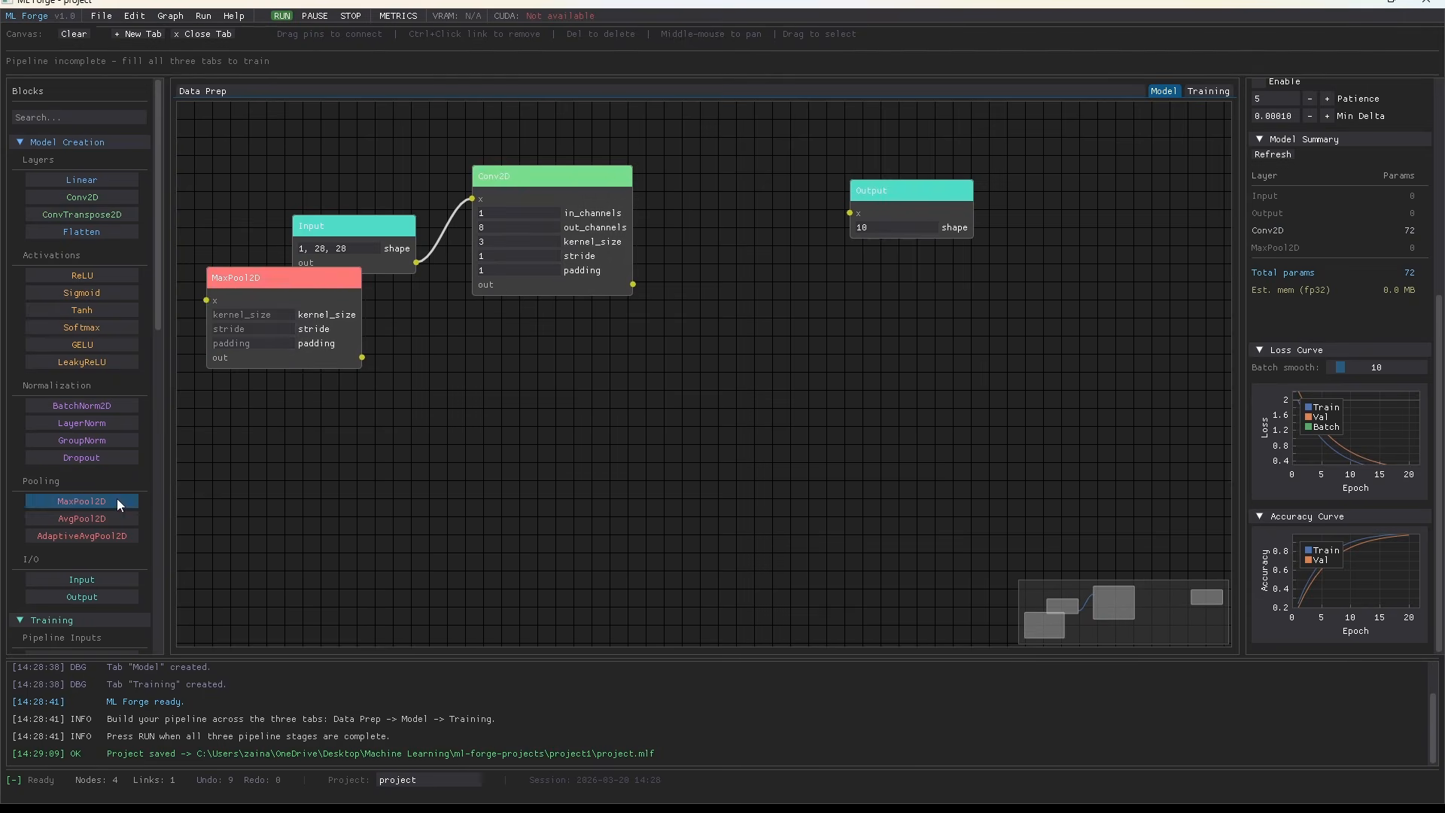
pyautogui.moveTo(295, 344); pyautogui.dragTo(749, 322)
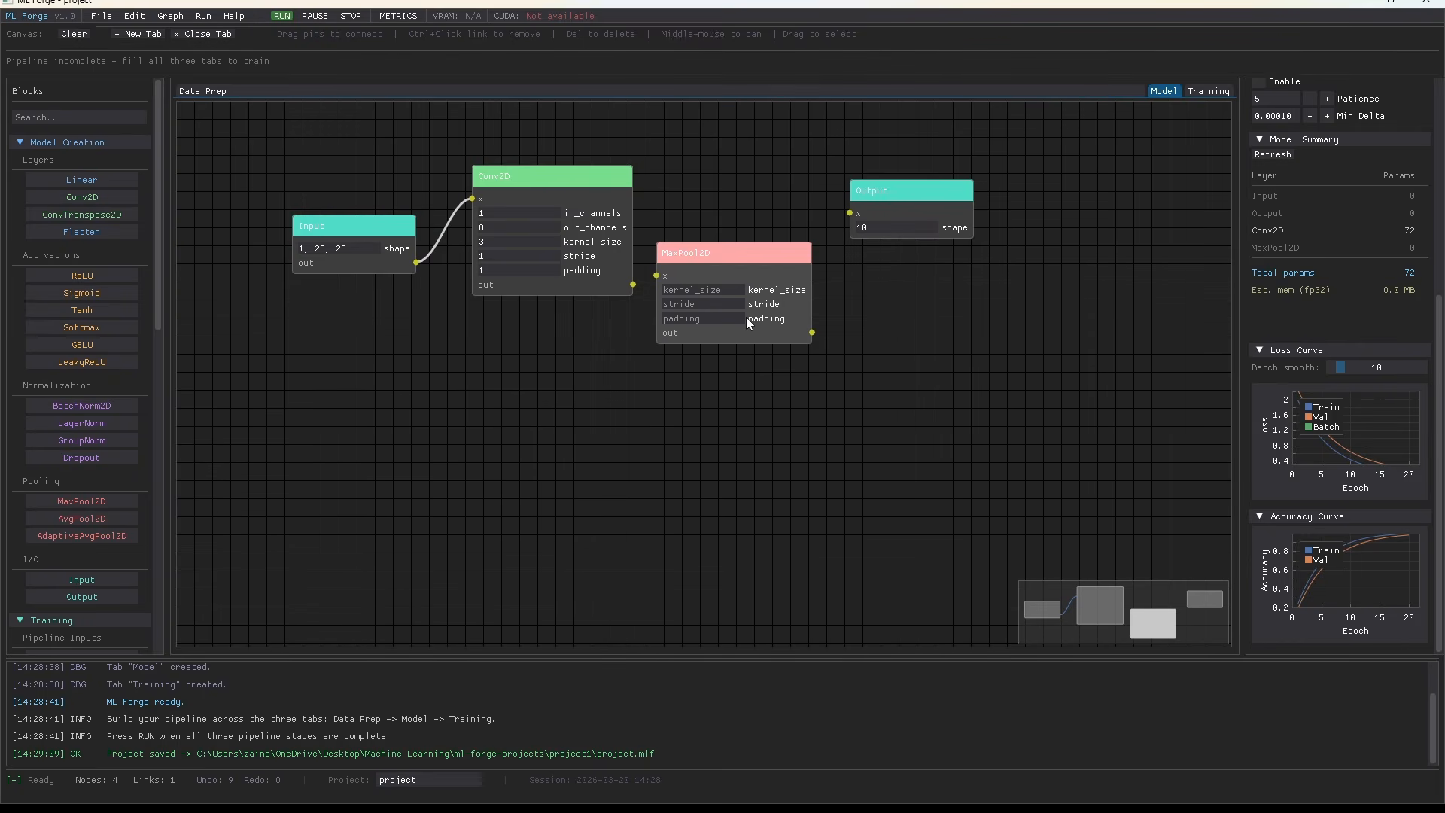
pyautogui.moveTo(938, 199); pyautogui.dragTo(1009, 231)
pyautogui.moveTo(715, 276); pyautogui.dragTo(689, 218)
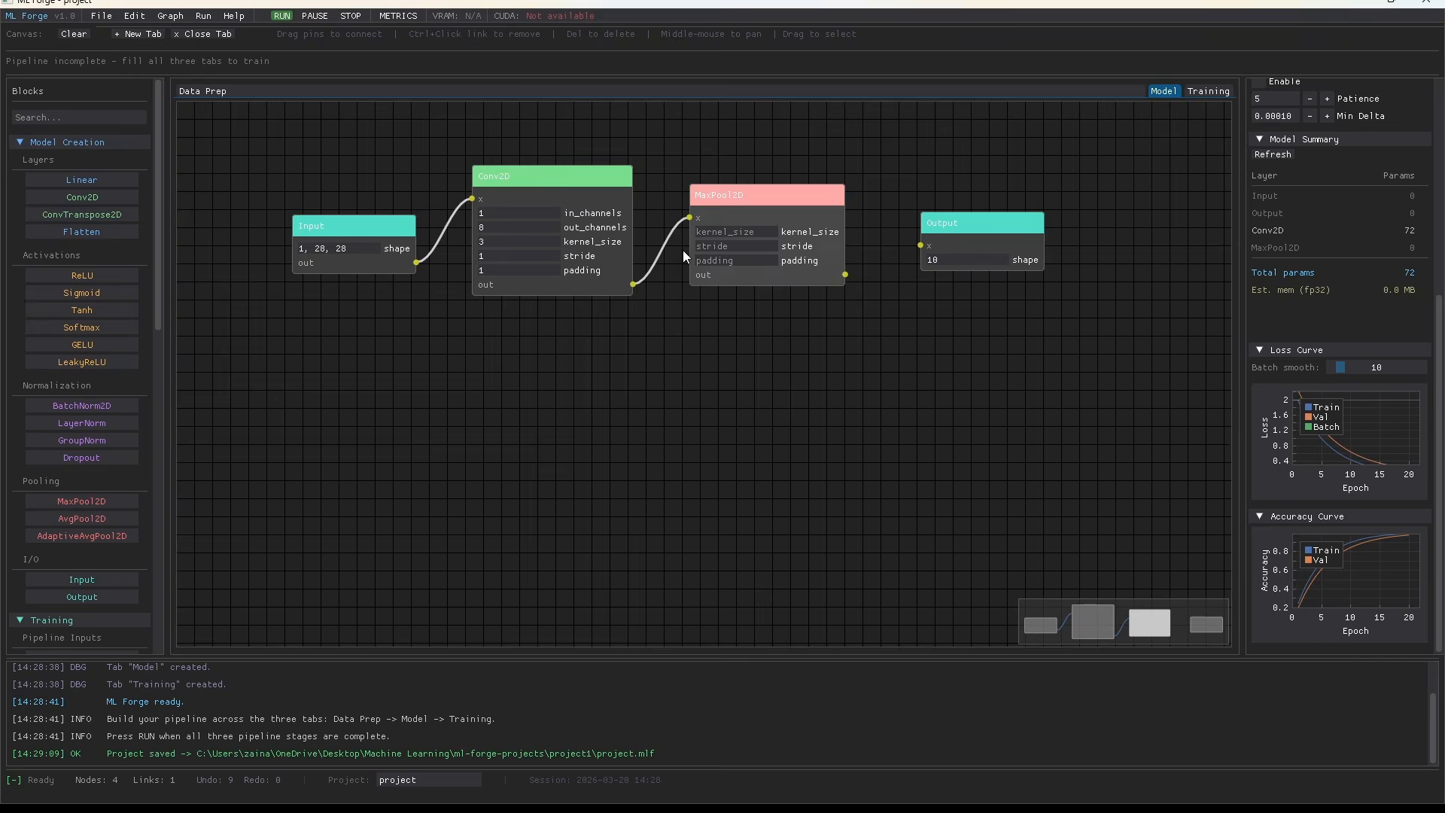
# - Set the MaxPool2D node's kernel_size to 2, stride to 1 and padding to 1
pyautogui.click(722, 233)
pyautogui.write('2')
pyautogui.click(728, 247)
pyautogui.write('1')
pyautogui.click(733, 262)
pyautogui.write('1')
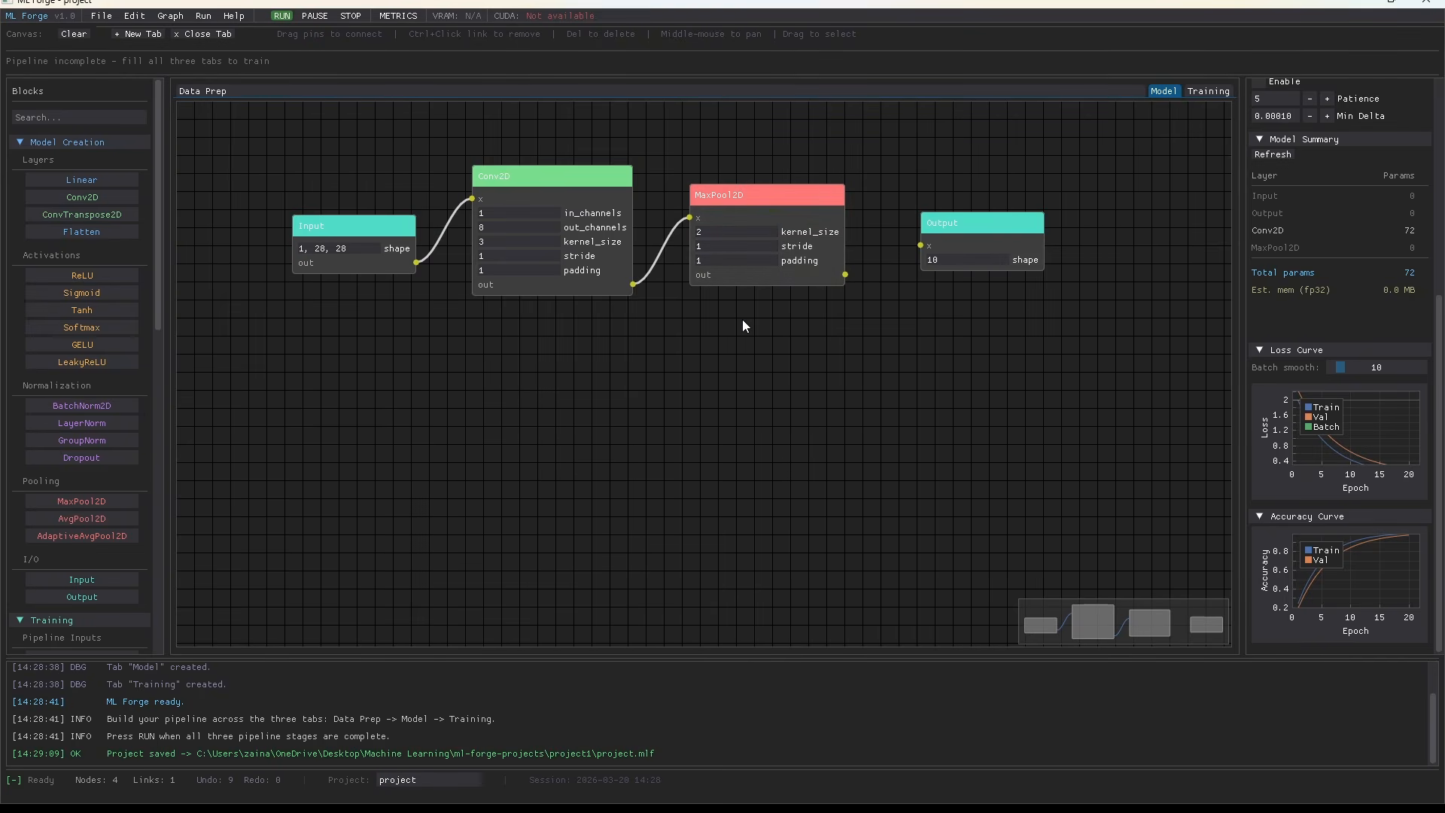
# - Add a Linear node in the free area below the MaxPool2D node, moving Output further away
pyautogui.moveTo(1013, 226); pyautogui.dragTo(1051, 224)
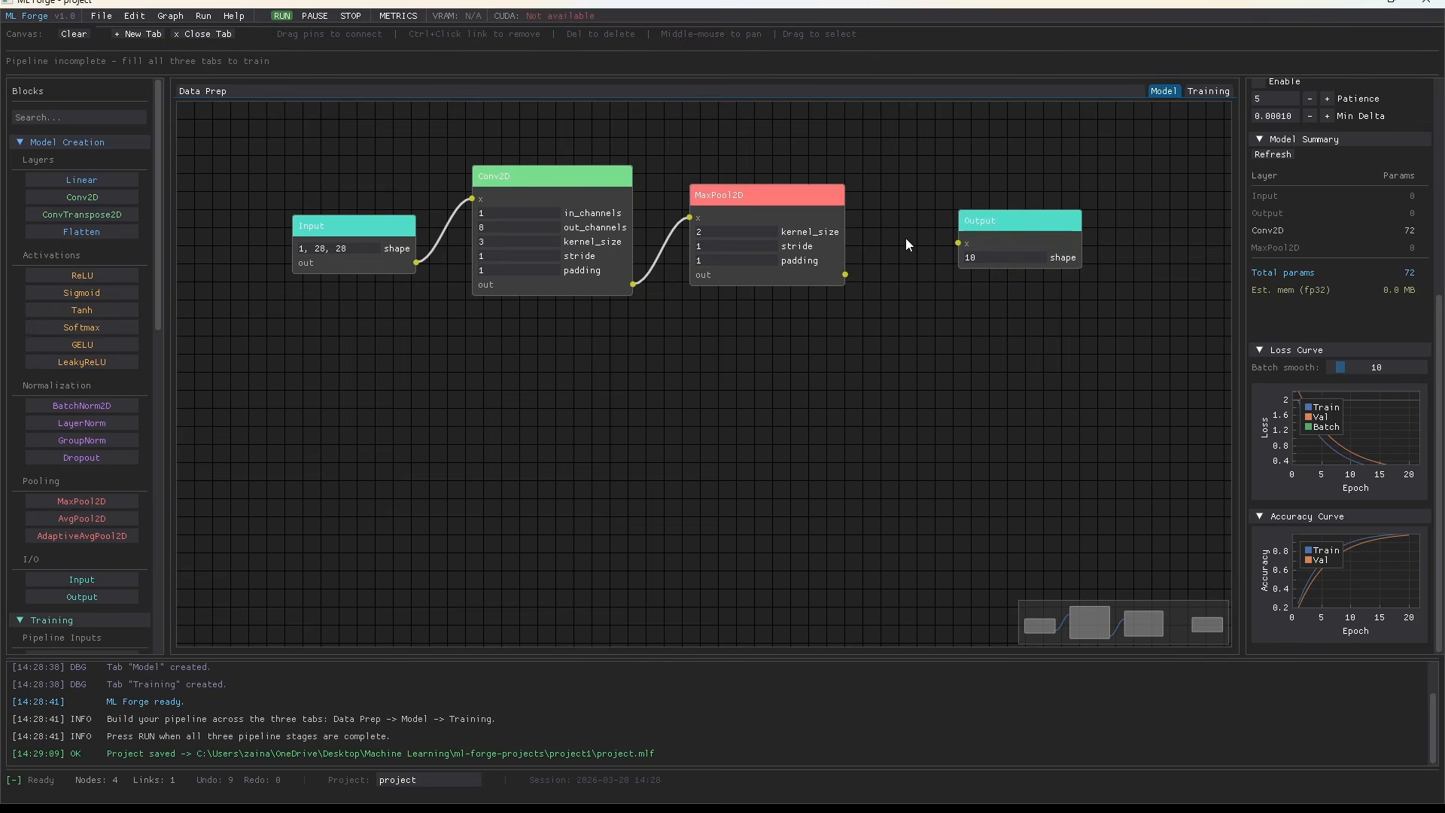
pyautogui.click(81, 180)
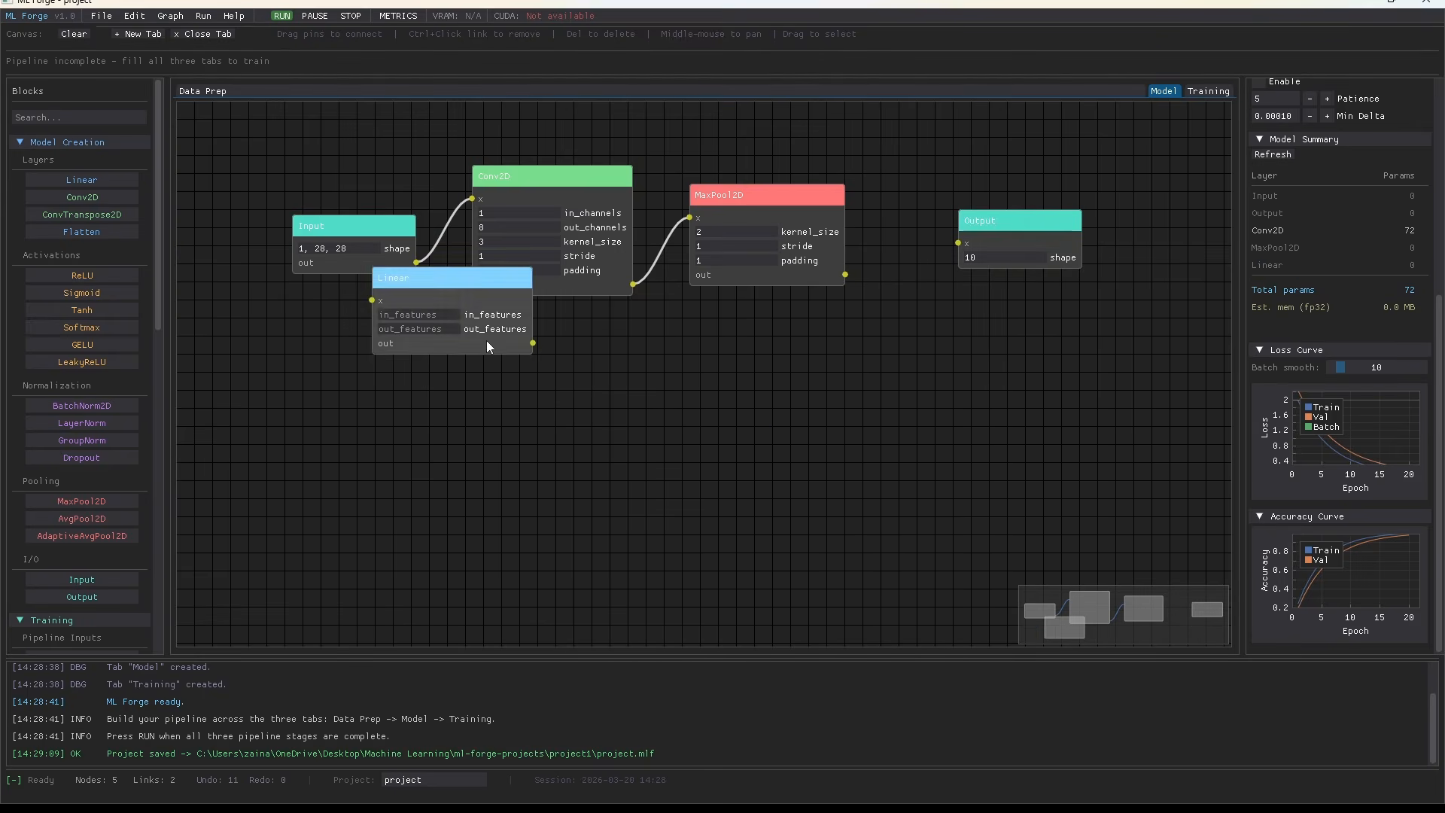
pyautogui.moveTo(486, 341); pyautogui.dragTo(887, 490)
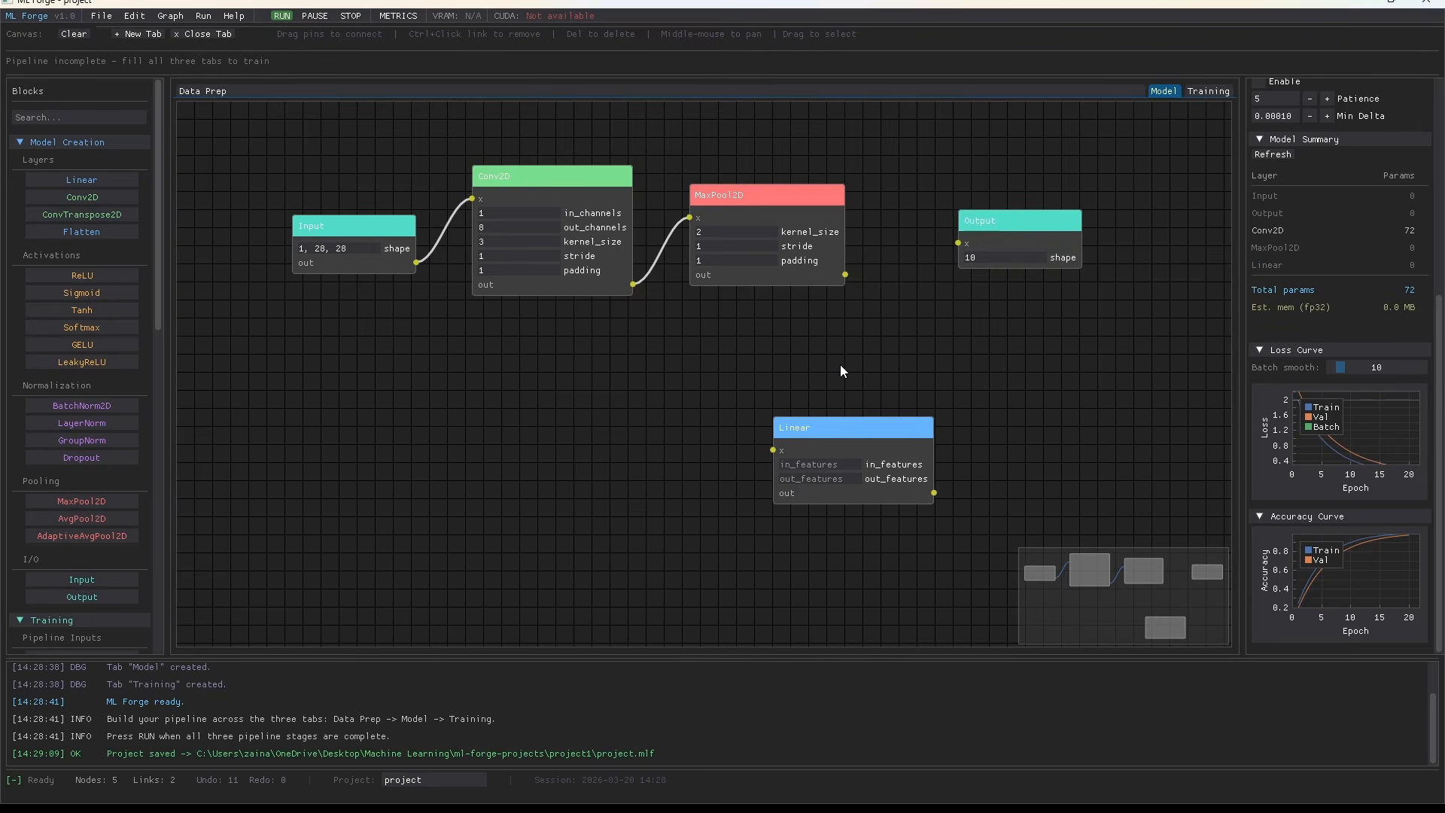
# - Add a Flatten node beside MaxPool2D and link MaxPool2D's output to its input, making room by moving Output
pyautogui.click(79, 234)
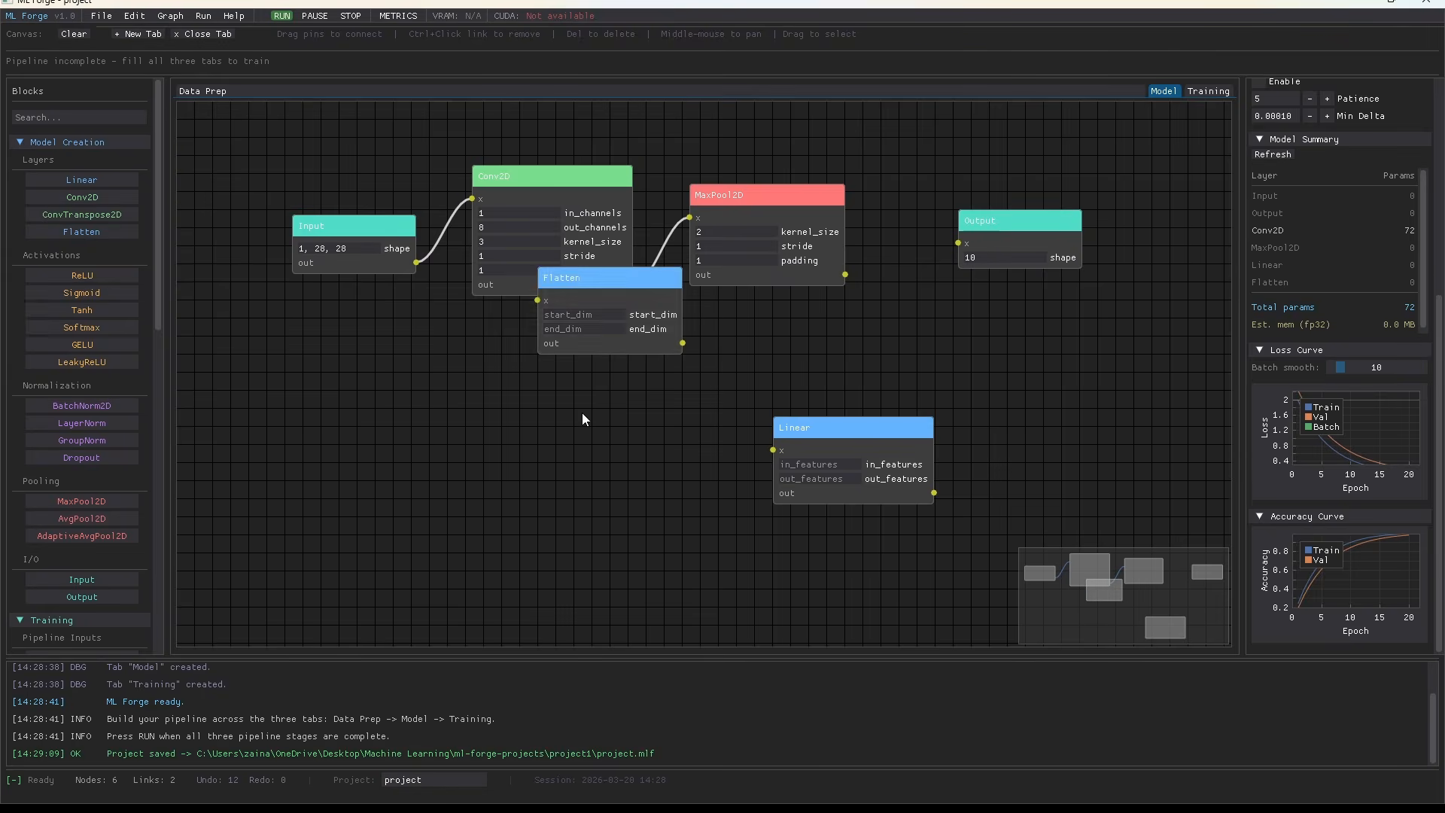
pyautogui.moveTo(607, 287); pyautogui.dragTo(842, 327)
pyautogui.moveTo(1002, 217); pyautogui.dragTo(1141, 248)
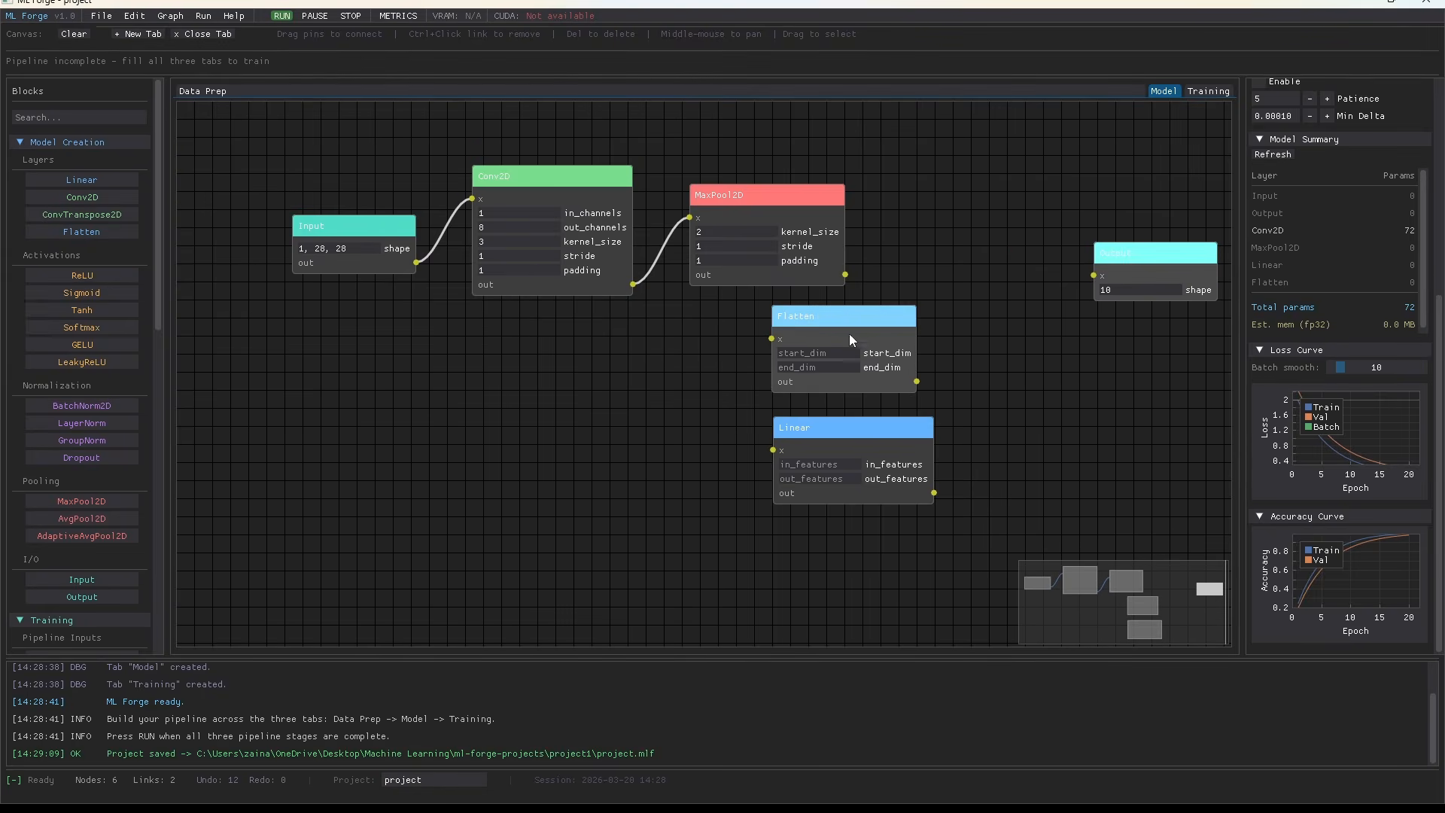
pyautogui.moveTo(849, 333); pyautogui.dragTo(964, 296)
pyautogui.moveTo(886, 257); pyautogui.dragTo(847, 274)
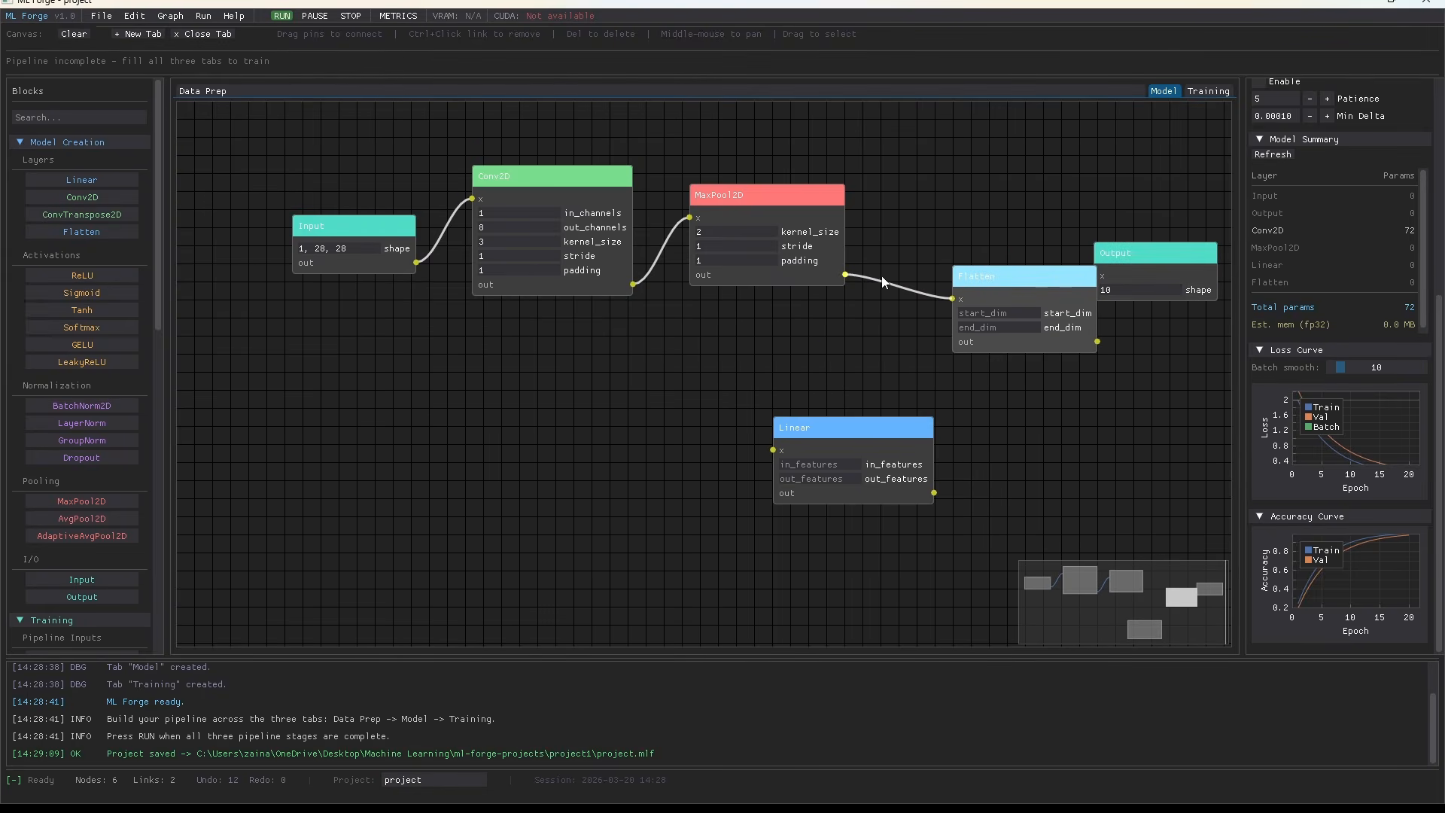
pyautogui.moveTo(1049, 284); pyautogui.dragTo(964, 181)
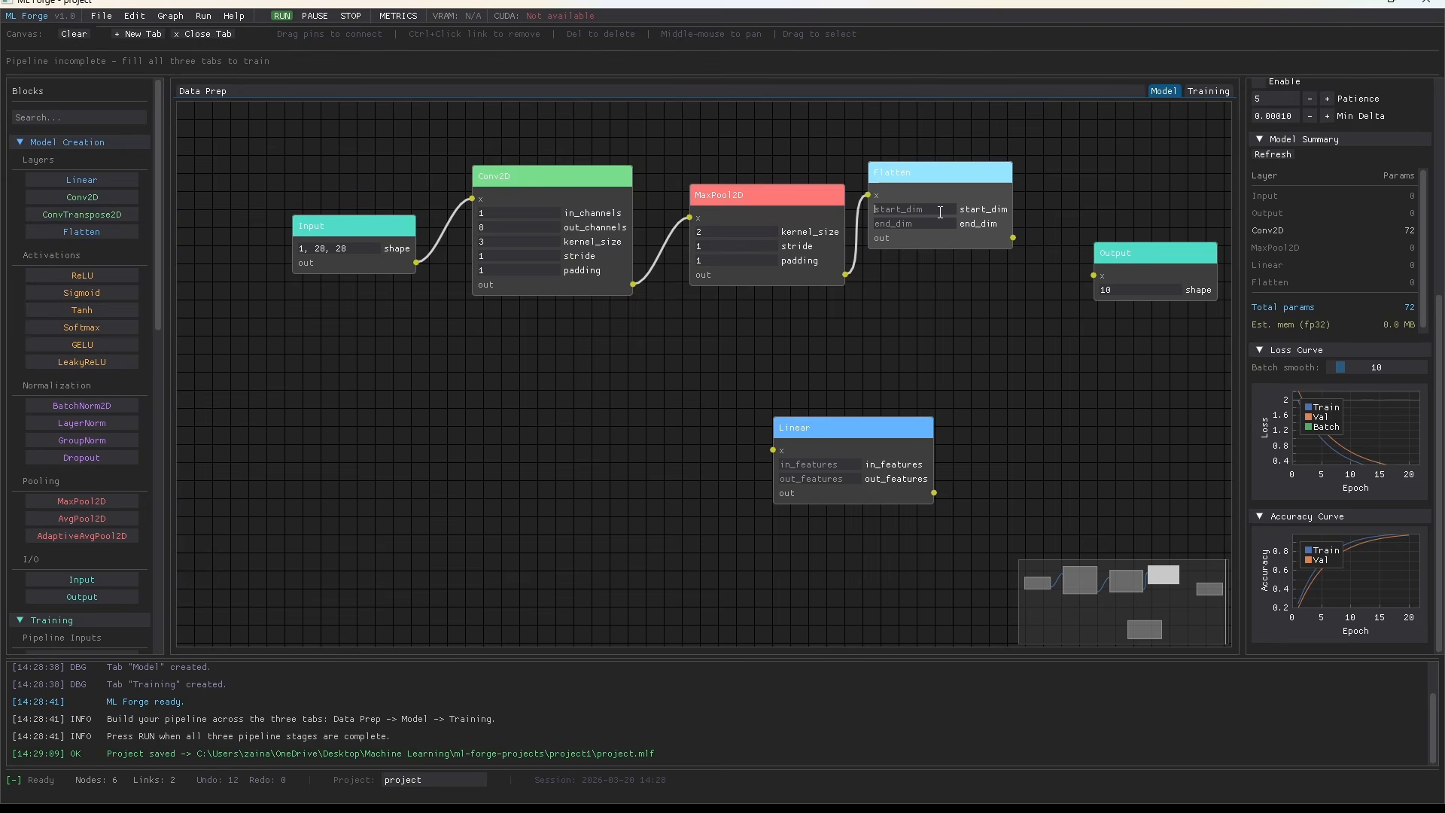
# - Set the Flatten node's start_dim to -1 and end_dim to 1
pyautogui.write('-1')
pyautogui.click(920, 224)
pyautogui.write('1')
pyautogui.click(952, 491)
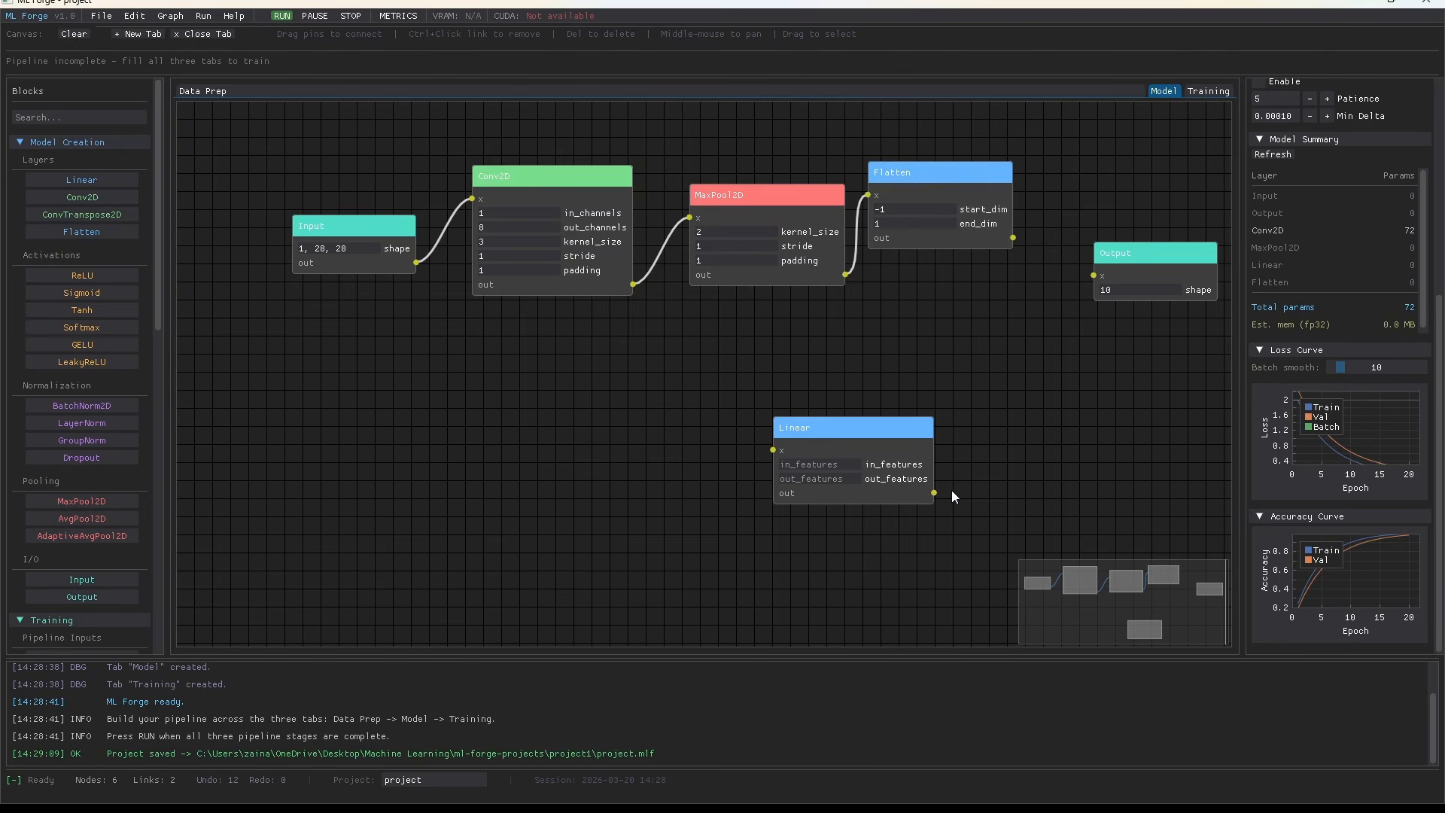
# - Rearrange the nodes so Linear sits below Flatten, and link Flatten's output to Linear's input
pyautogui.moveTo(959, 137); pyautogui.dragTo(1026, 152)
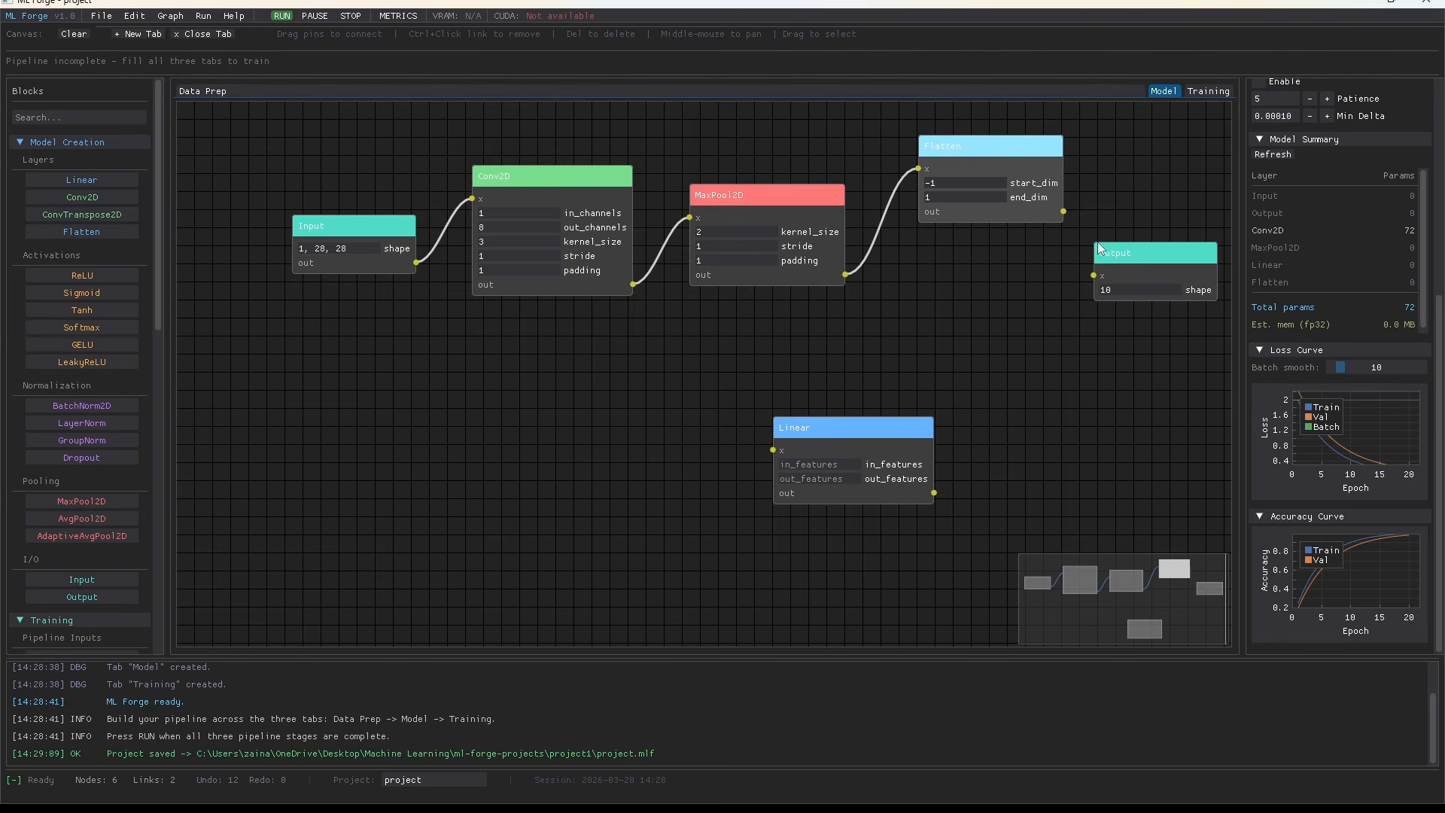
pyautogui.moveTo(885, 442); pyautogui.dragTo(1111, 364)
pyautogui.moveTo(1144, 253); pyautogui.dragTo(730, 339)
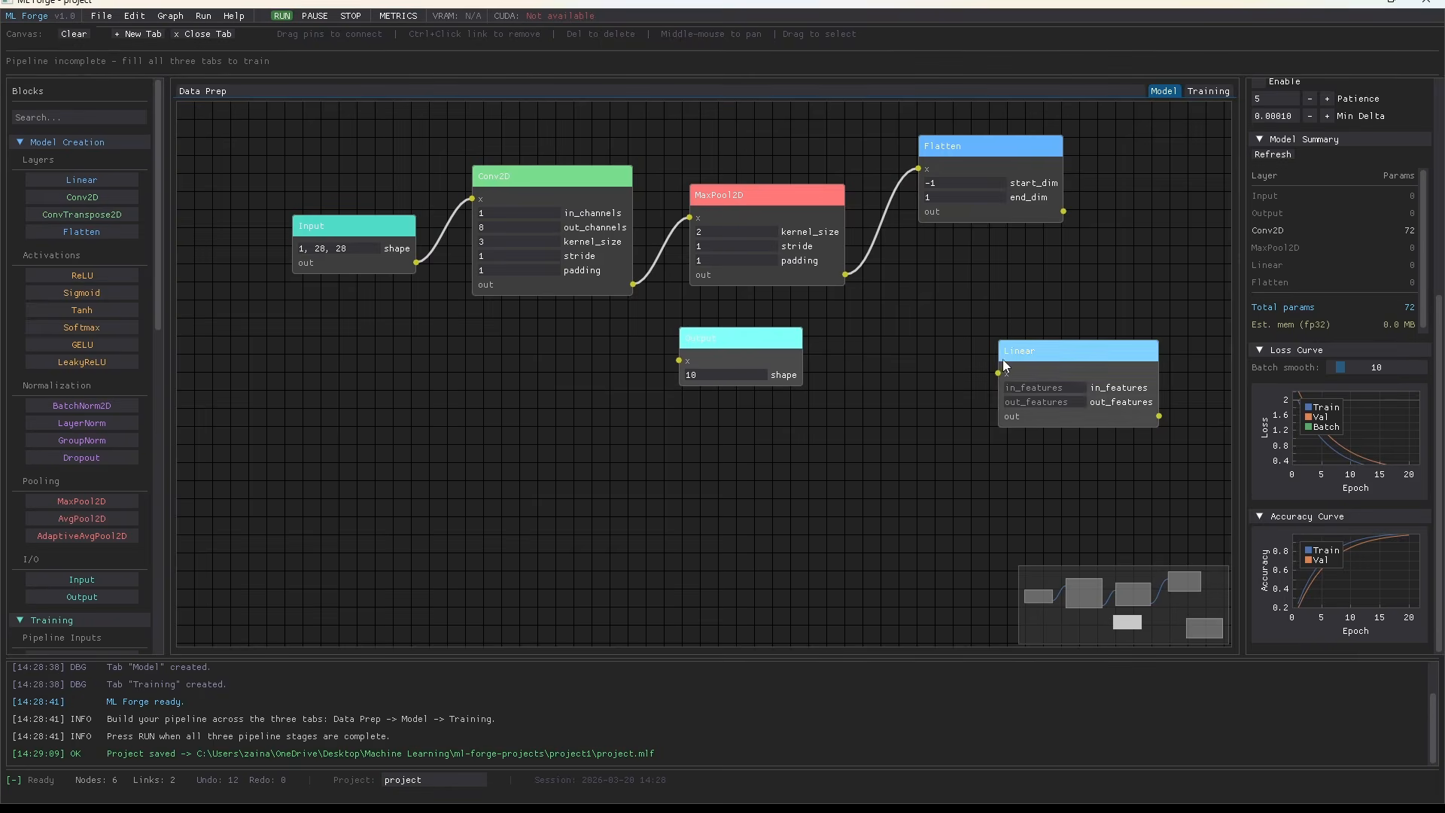
pyautogui.moveTo(996, 374); pyautogui.dragTo(1063, 212)
pyautogui.click(1144, 278)
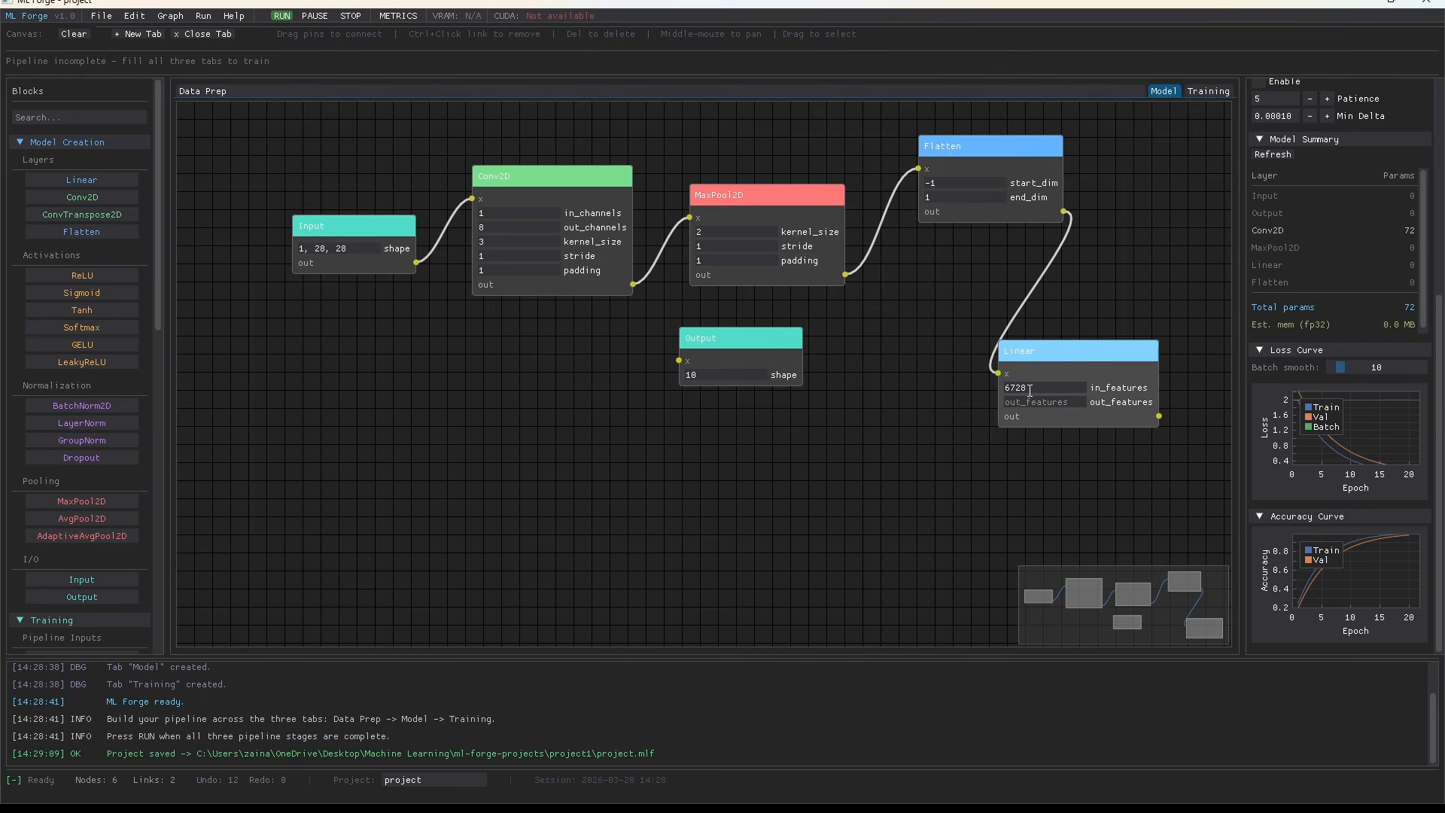
# - Move the Linear node slightly upward and set its out_features to 10
pyautogui.moveTo(1027, 389); pyautogui.dragTo(980, 402)
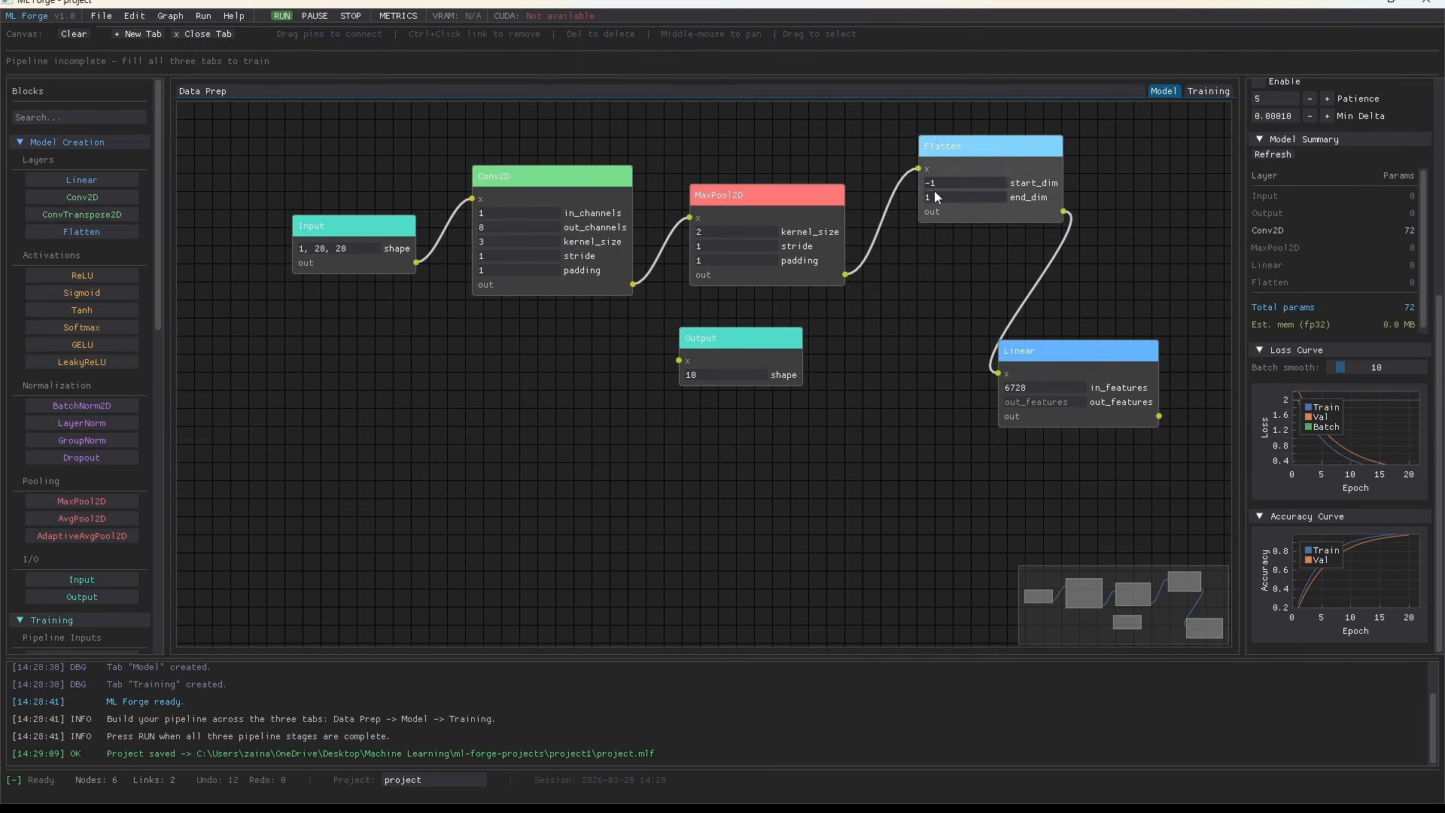
pyautogui.moveTo(1064, 364); pyautogui.dragTo(1059, 345)
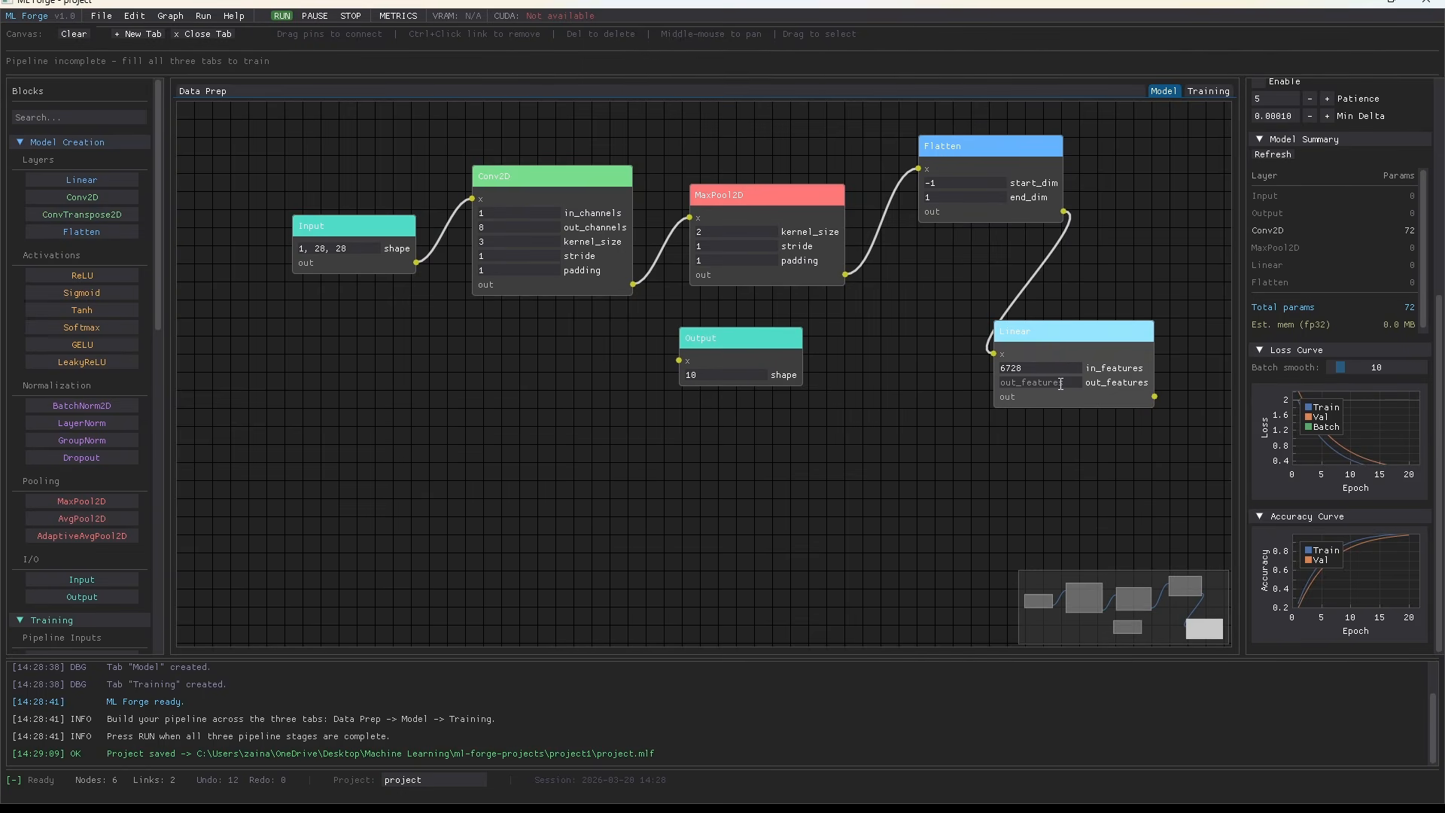
pyautogui.click(1059, 384)
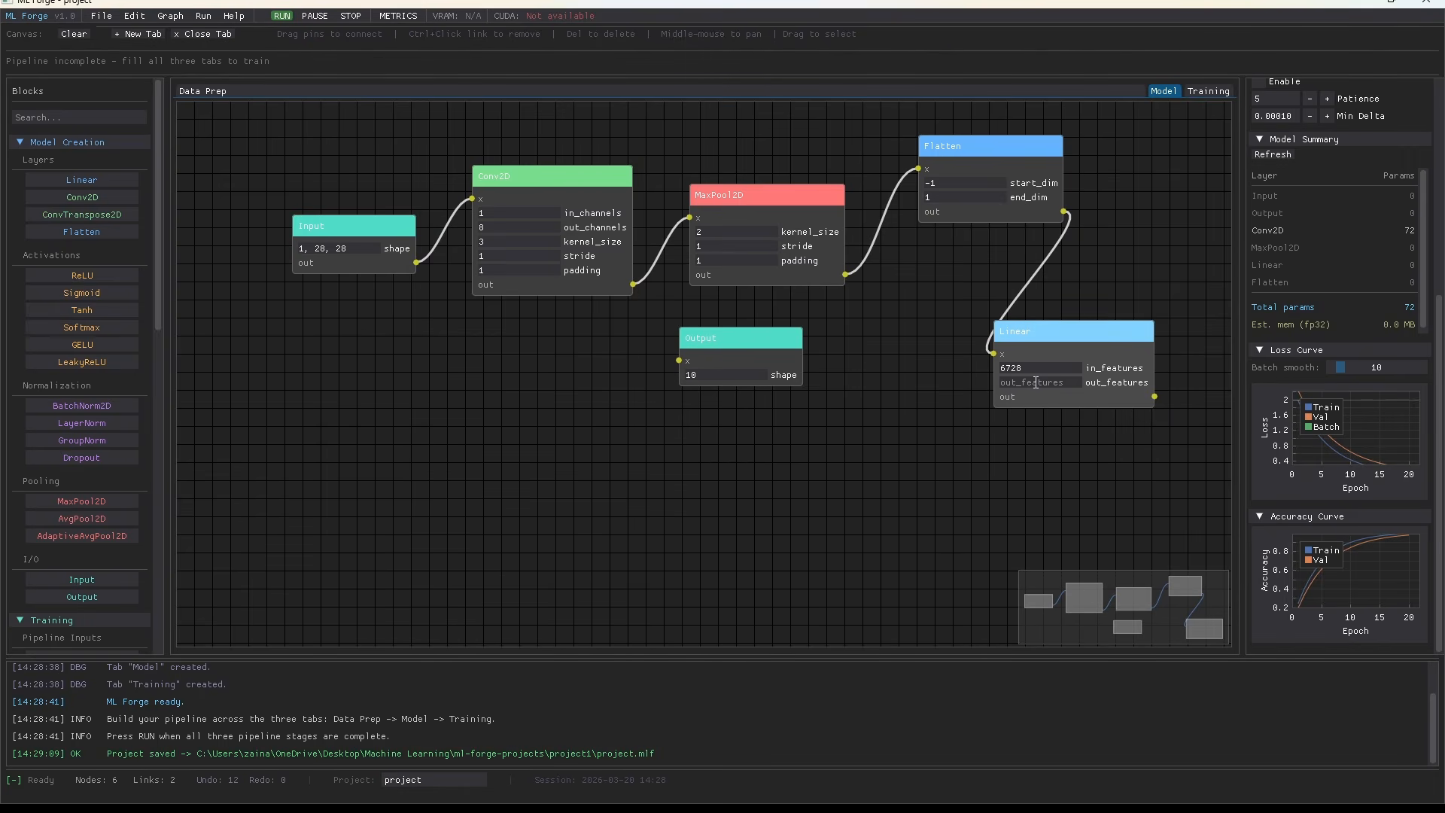
pyautogui.write('10')
# - Link Linear's output to the Output node and rearrange Flatten, Linear and Output into a tidy end of the chain
pyautogui.moveTo(1154, 396); pyautogui.dragTo(689, 360)
pyautogui.moveTo(698, 356); pyautogui.dragTo(1181, 211)
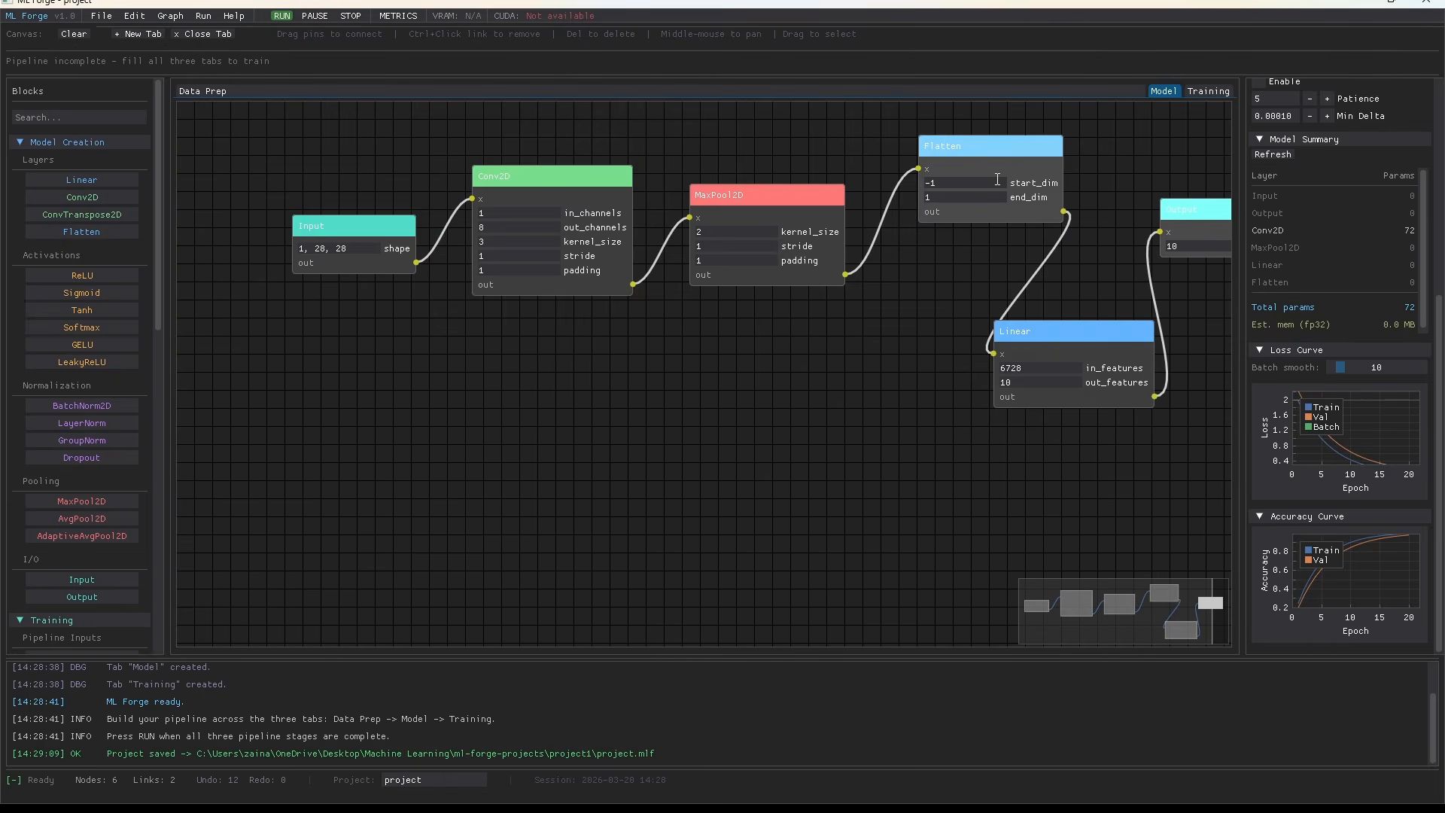
pyautogui.moveTo(998, 167); pyautogui.dragTo(939, 148)
pyautogui.moveTo(1086, 354); pyautogui.dragTo(1028, 391)
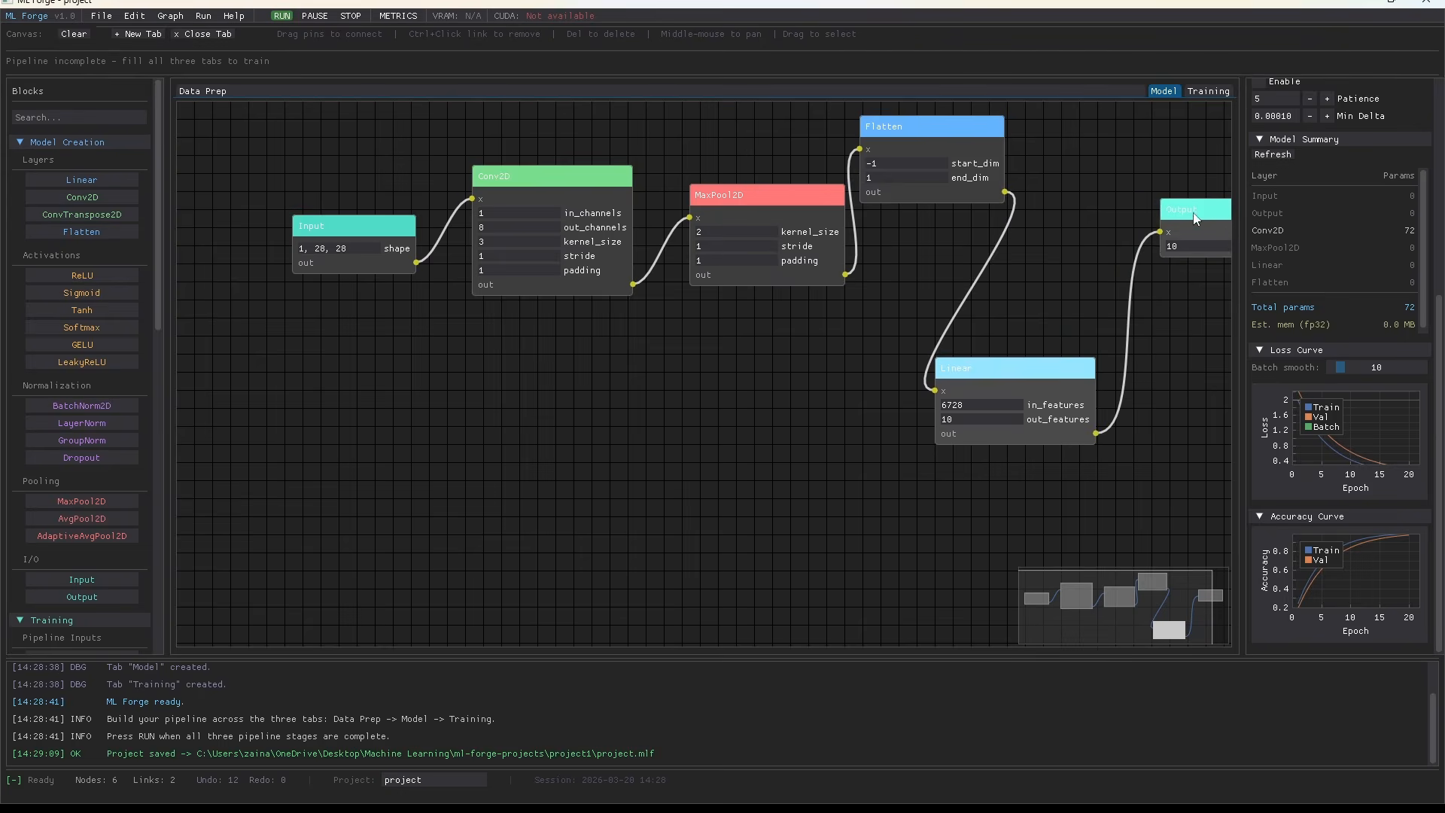
pyautogui.moveTo(1188, 227); pyautogui.dragTo(1127, 210)
pyautogui.click(757, 408)
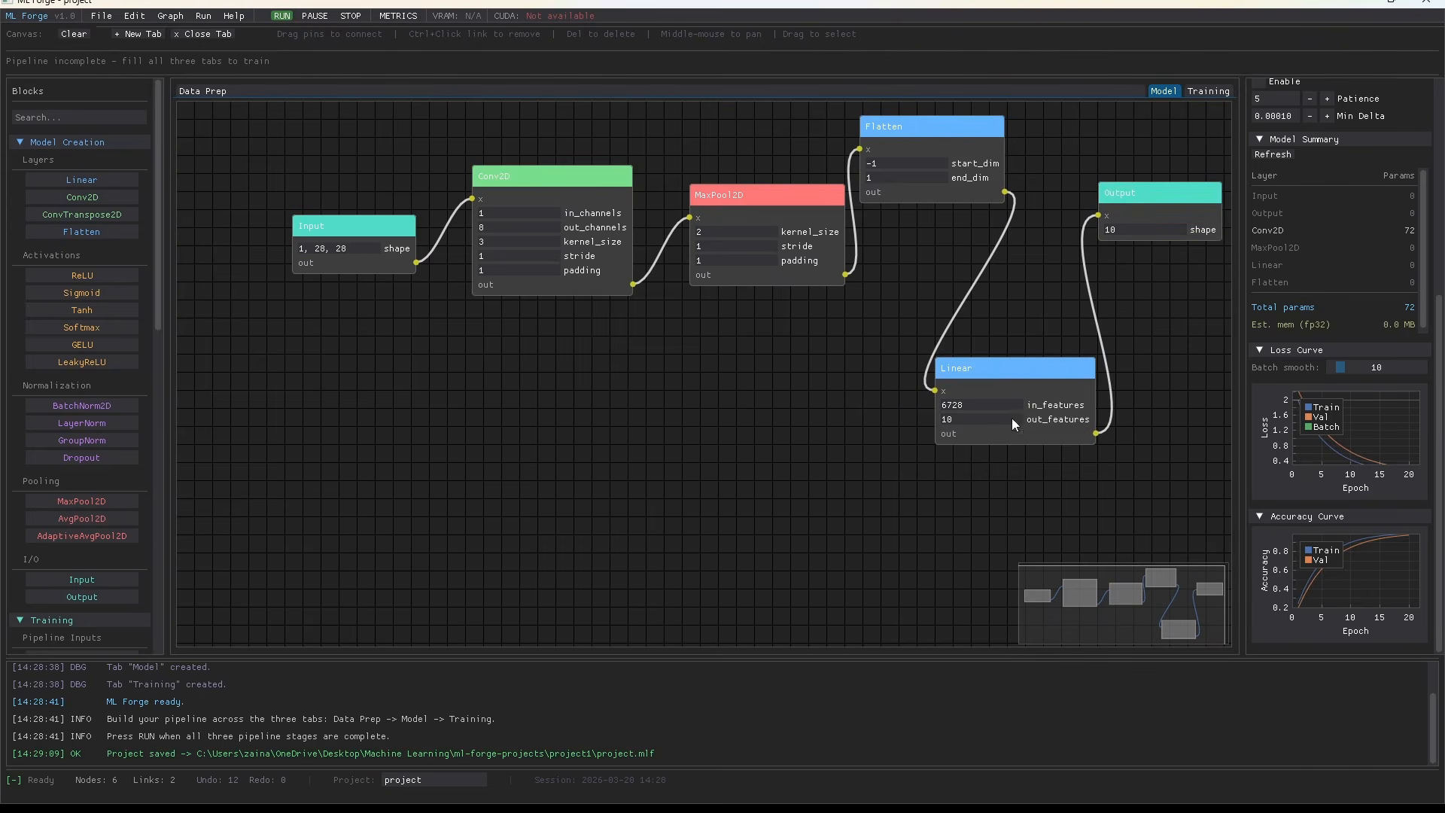
pyautogui.moveTo(872, 414); pyautogui.dragTo(833, 500)
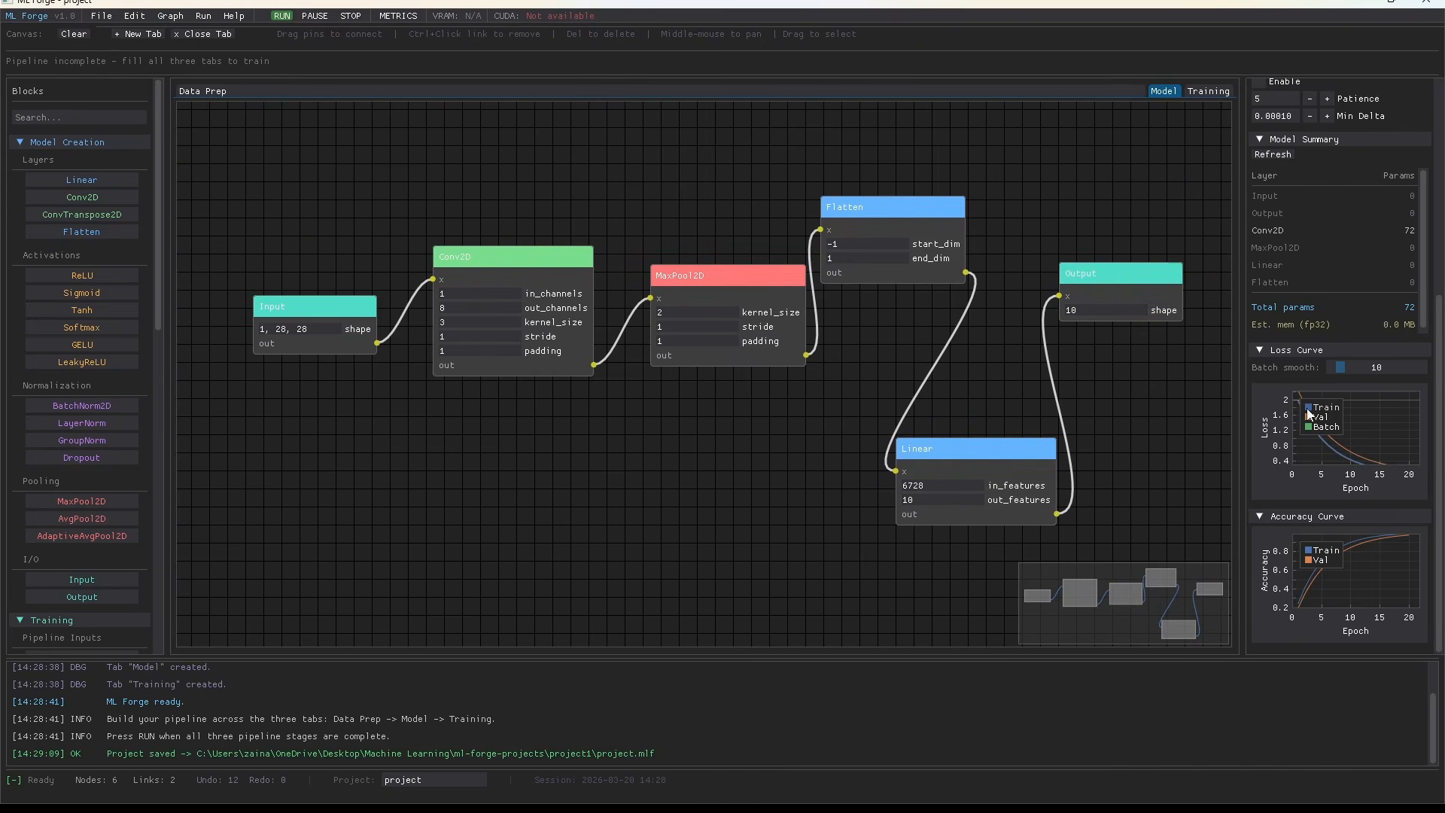
# - Refresh the Model Summary and review the parameter counts for each layer
pyautogui.scroll(3, 1308, 385)
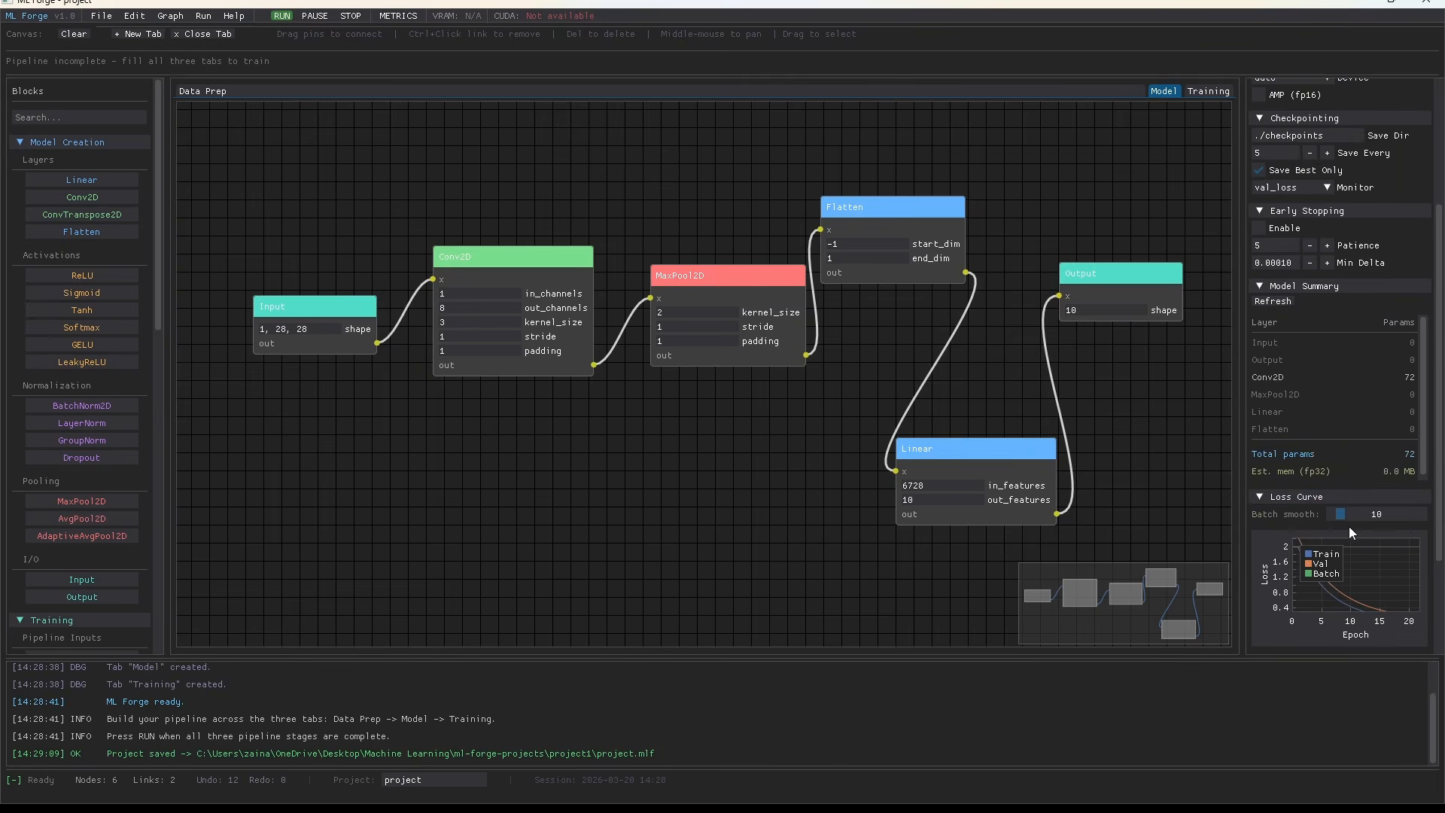
pyautogui.click(1276, 298)
pyautogui.scroll(-1, 1390, 474)
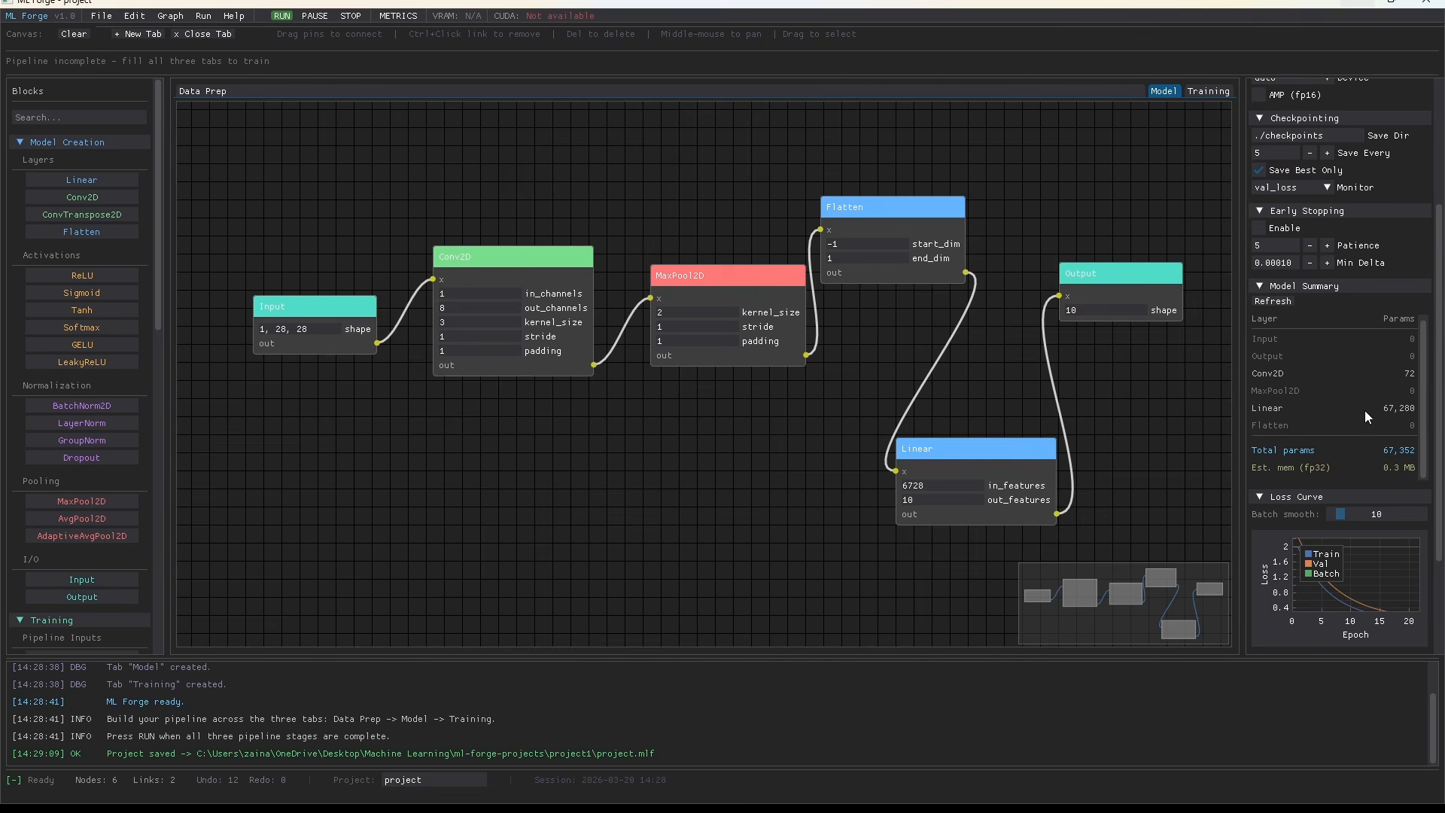
# - Open the Training graph, dismiss its Getting Started notes, and add a ModelBlock and a DataLoaderBlock, placing them apart on the canvas
pyautogui.click(1219, 94)
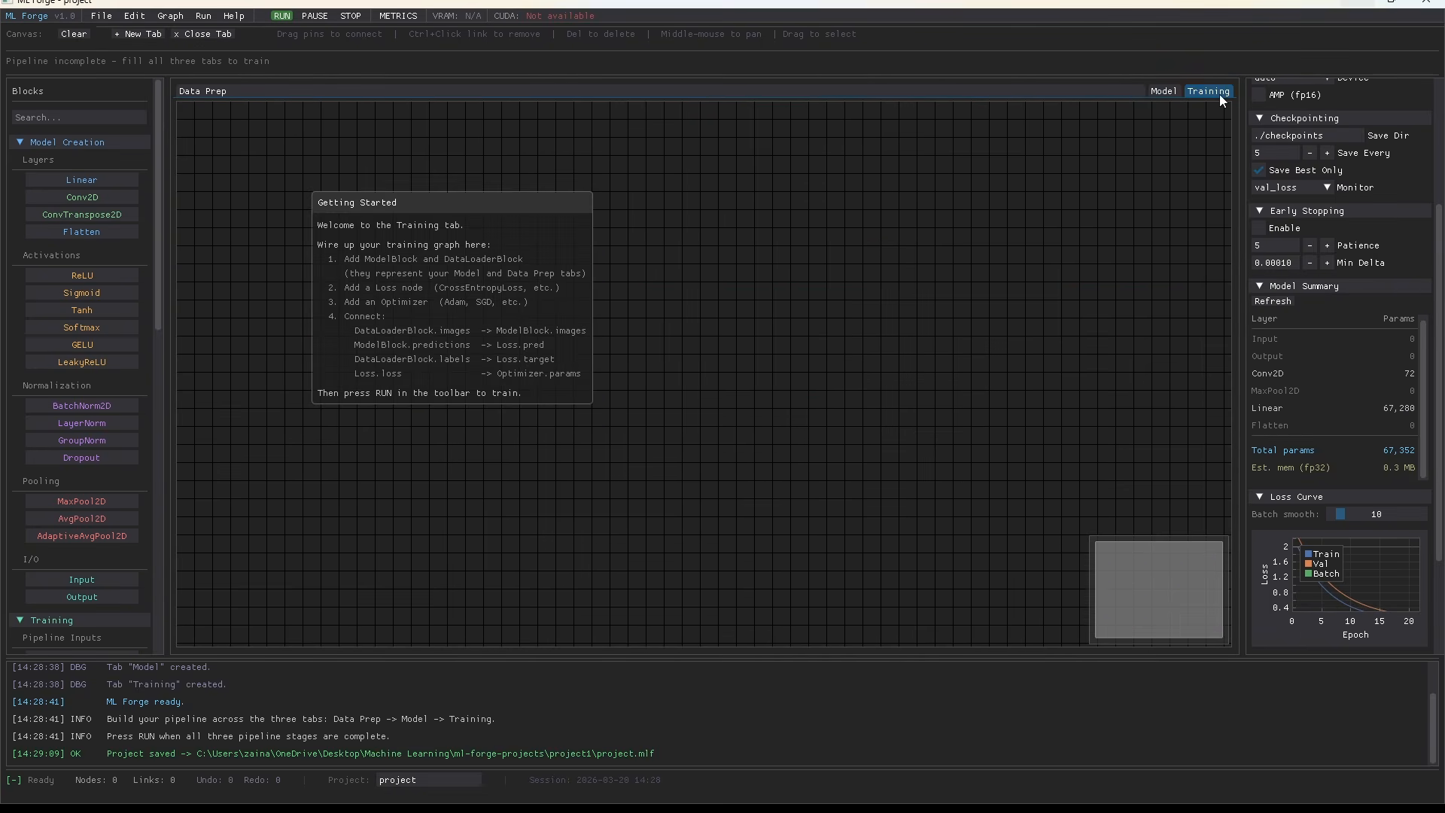
pyautogui.click(510, 283)
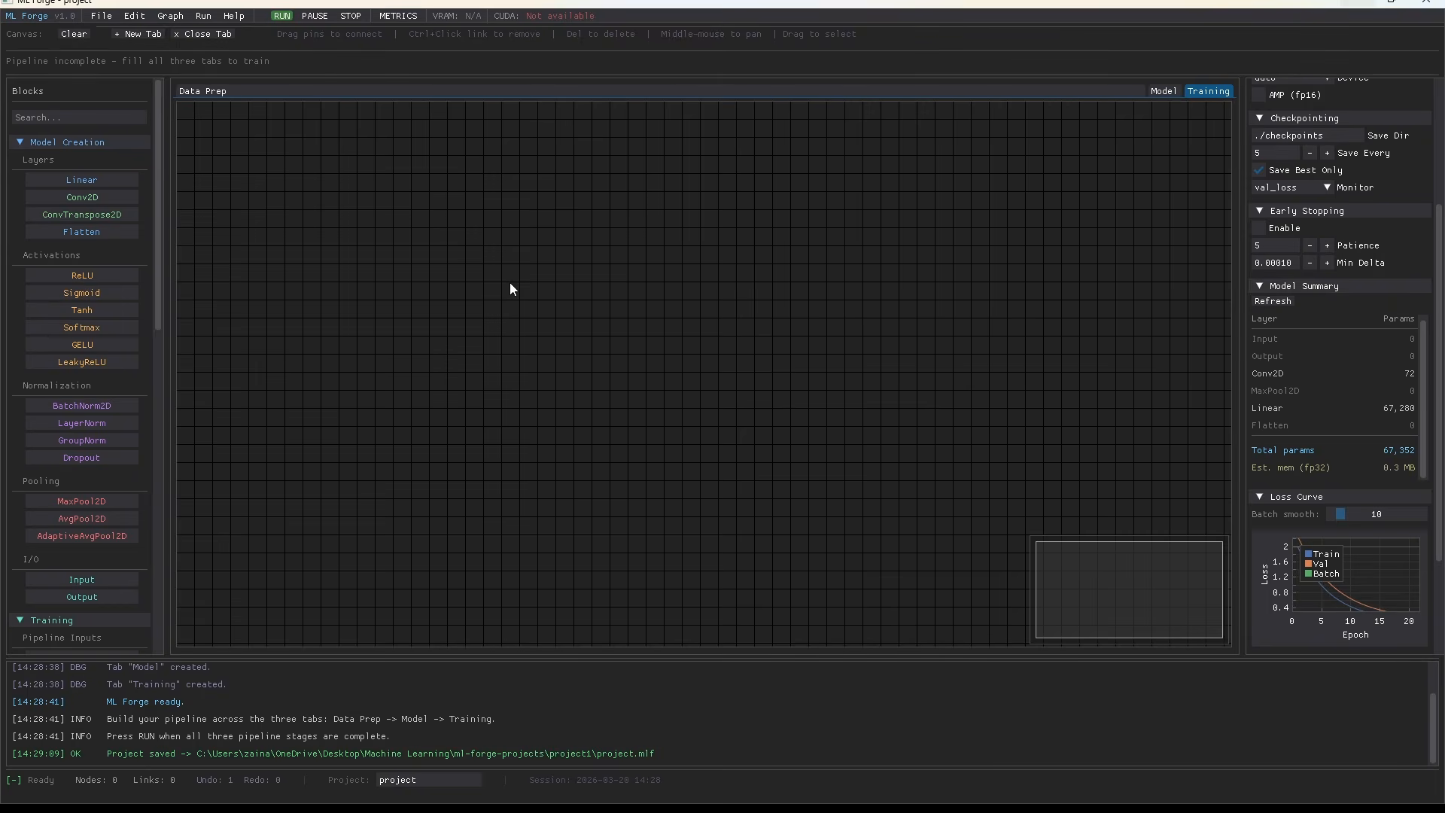
pyautogui.scroll(-5, 79, 445)
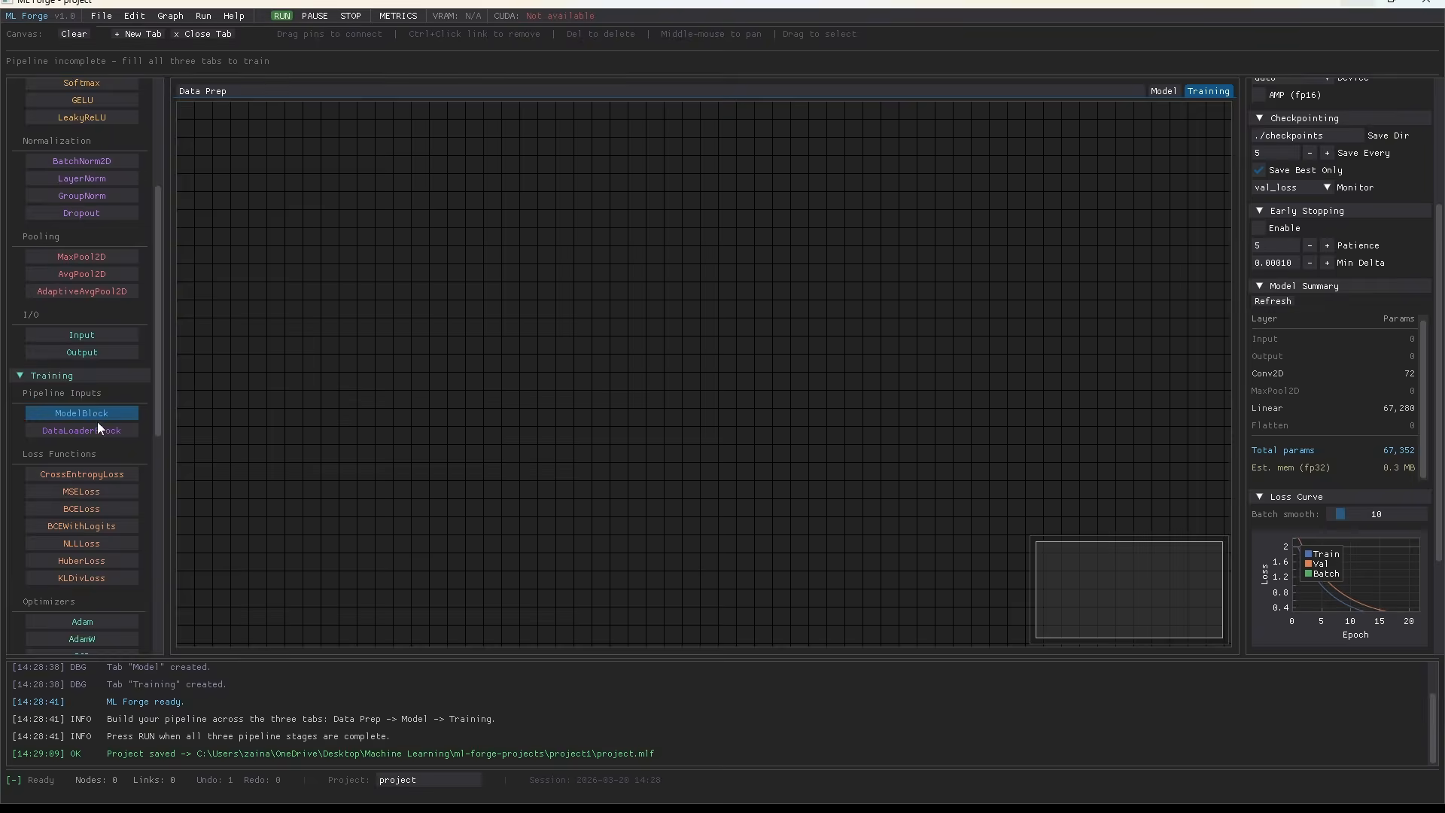
pyautogui.click(84, 413)
pyautogui.click(81, 430)
pyautogui.moveTo(435, 187); pyautogui.dragTo(377, 327)
pyautogui.moveTo(212, 142); pyautogui.dragTo(356, 183)
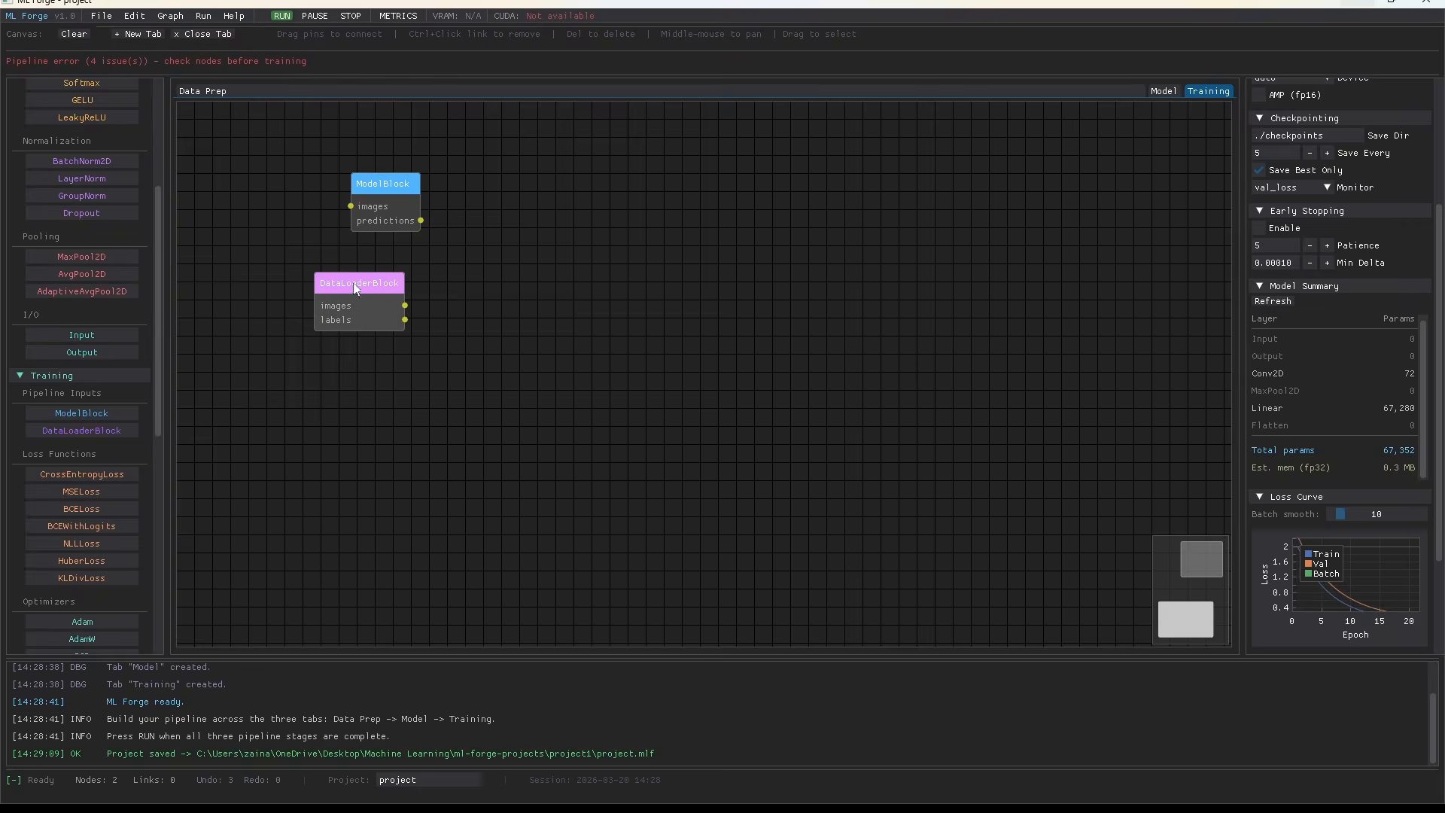
# - Review the Data Prep and Model graphs that the two blocks represent, and return to the Training graph
pyautogui.click(359, 91)
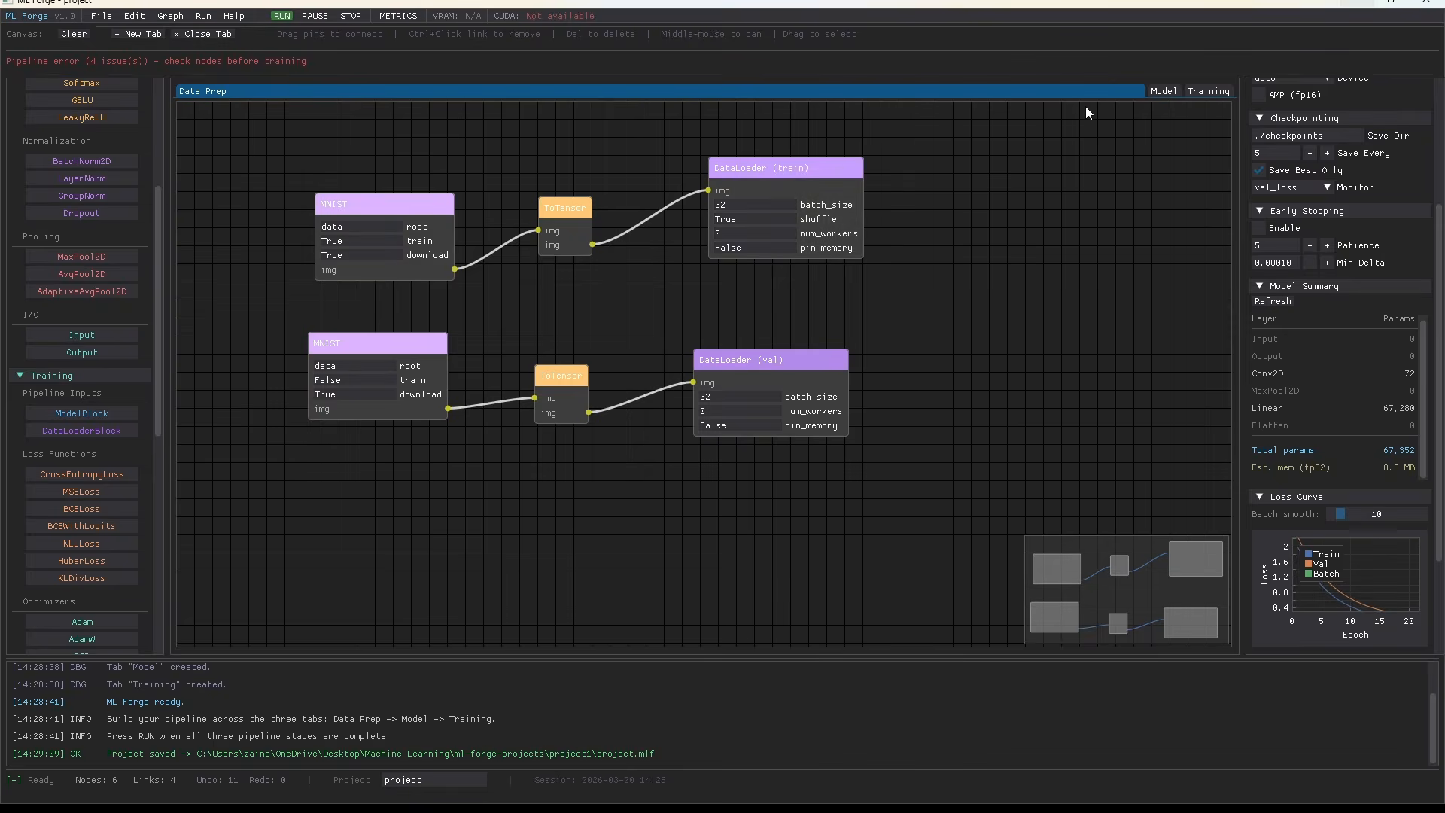
pyautogui.click(1163, 91)
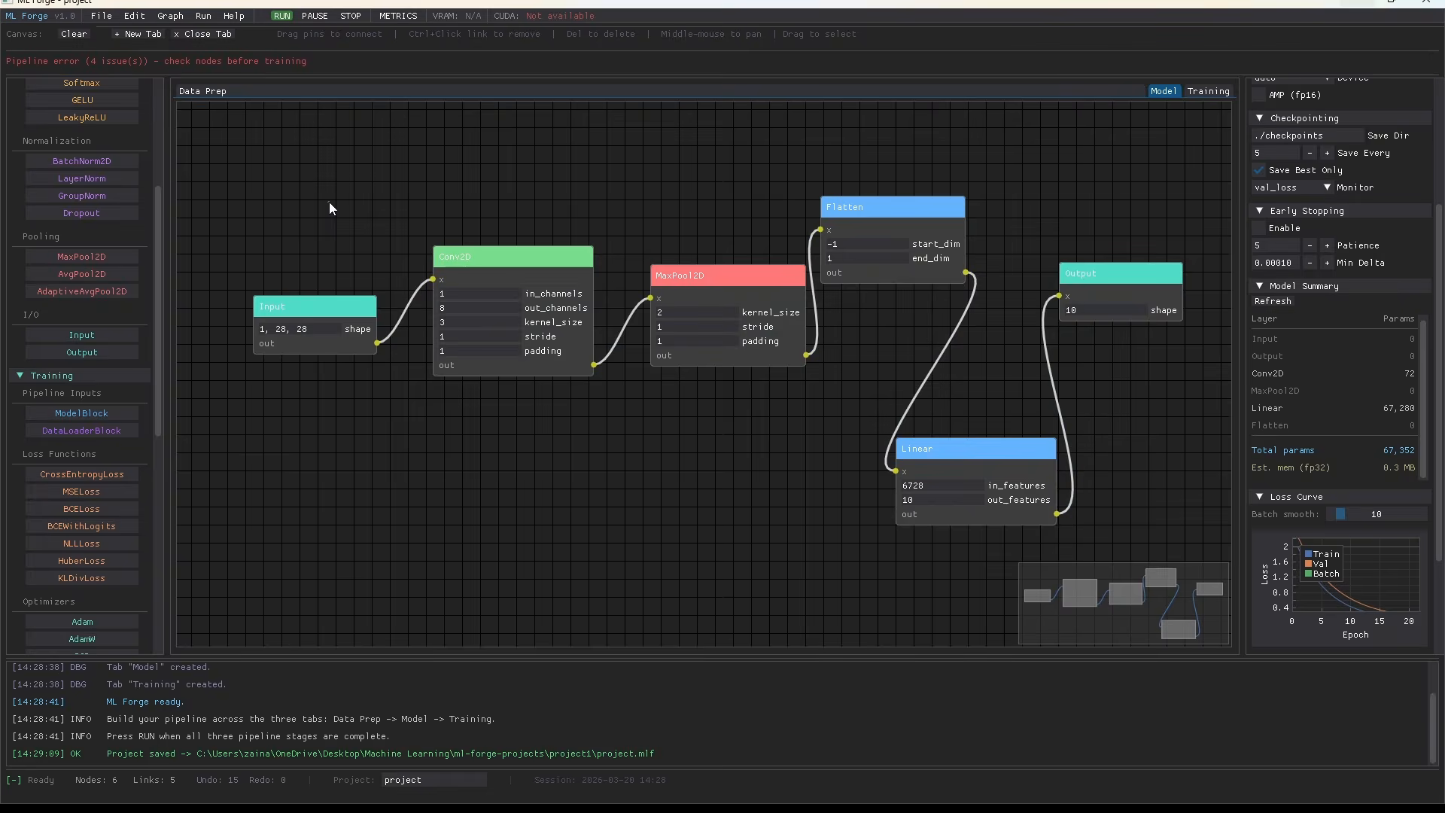
pyautogui.click(1213, 92)
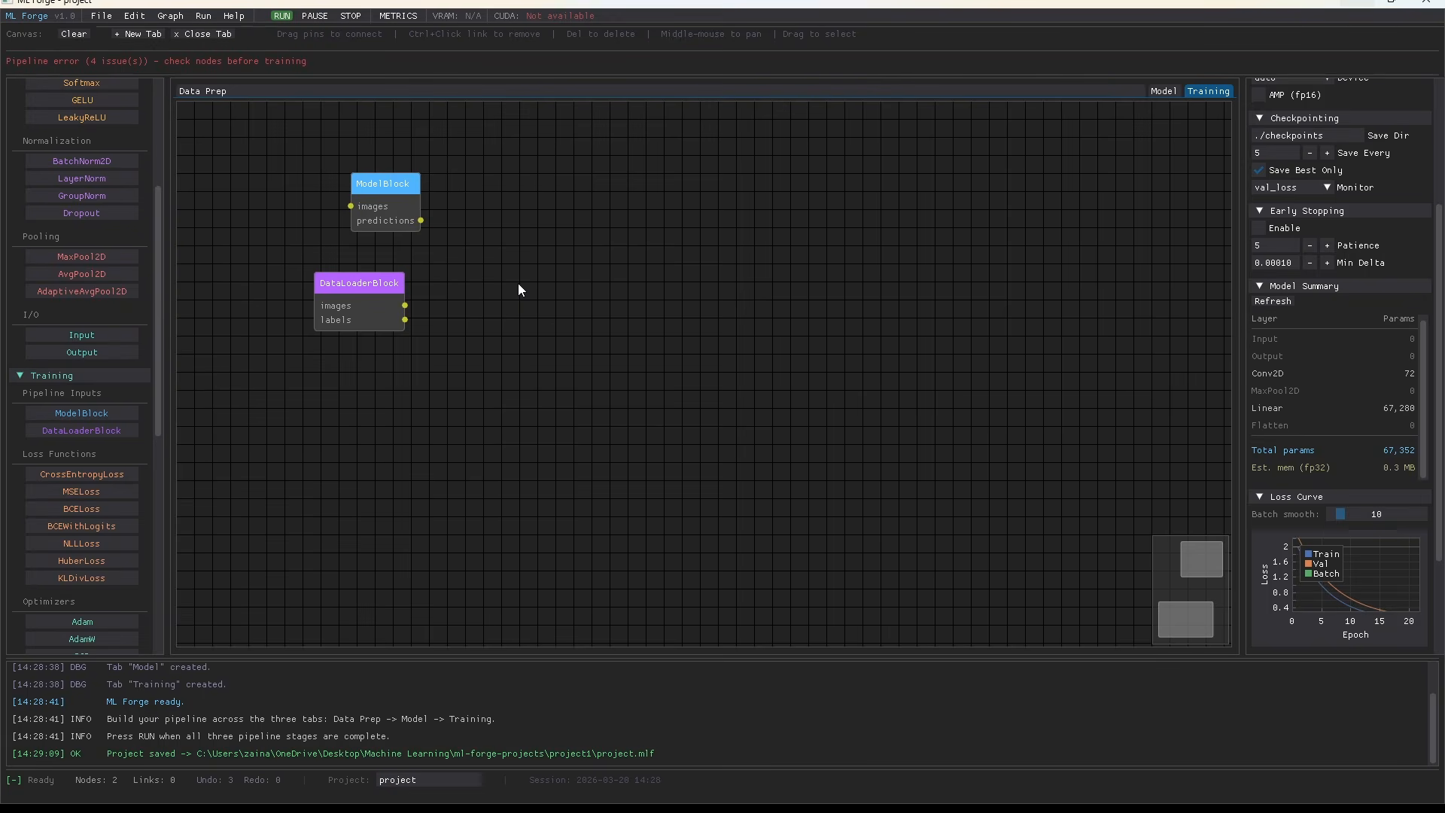
# - Rearrange the blocks so ModelBlock sits below DataLoaderBlock, and link DataLoaderBlock's images output to ModelBlock's images input
pyautogui.moveTo(382, 315); pyautogui.dragTo(353, 380)
pyautogui.moveTo(417, 192); pyautogui.dragTo(484, 196)
pyautogui.moveTo(350, 340); pyautogui.dragTo(427, 105)
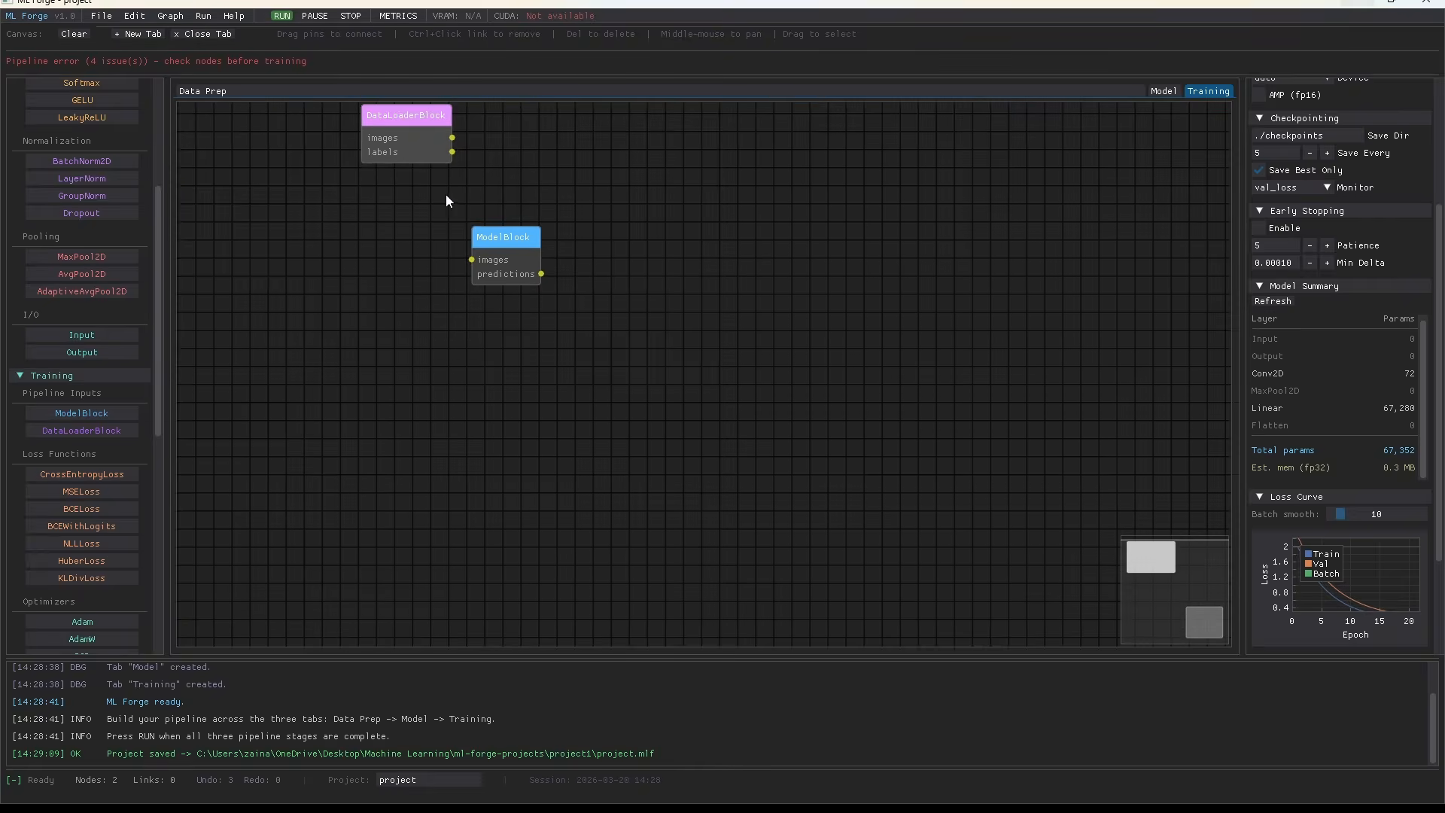
pyautogui.moveTo(493, 236); pyautogui.dragTo(413, 276)
pyautogui.moveTo(399, 114); pyautogui.dragTo(392, 167)
pyautogui.moveTo(418, 284); pyautogui.dragTo(432, 339)
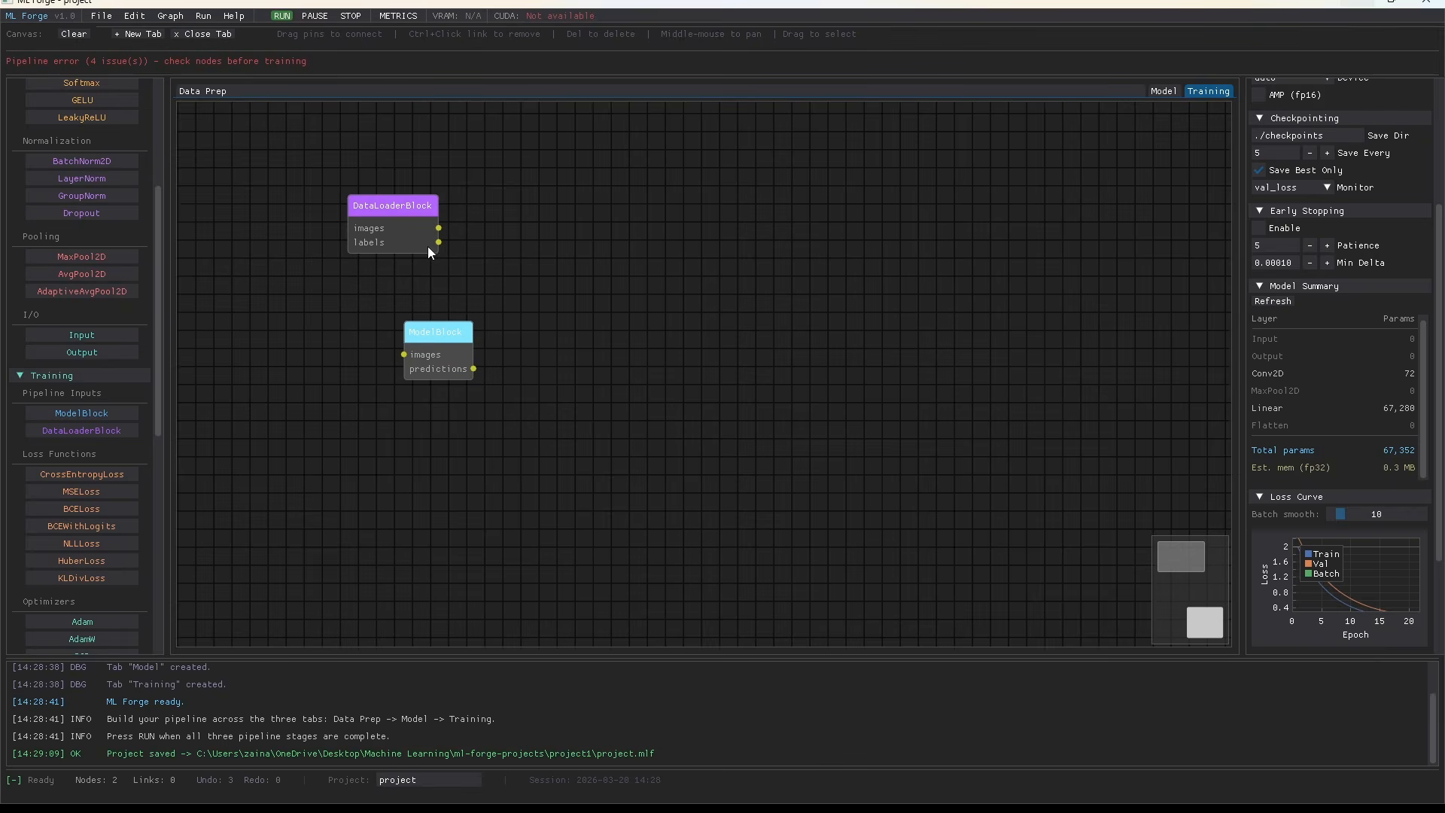
pyautogui.moveTo(439, 228); pyautogui.dragTo(626, 354)
# - Add a CrossEntropyLoss node, link ModelBlock's predictions to pred and DataLoaderBlock's labels to target, and tidy the node layout
pyautogui.scroll(-3, 62, 319)
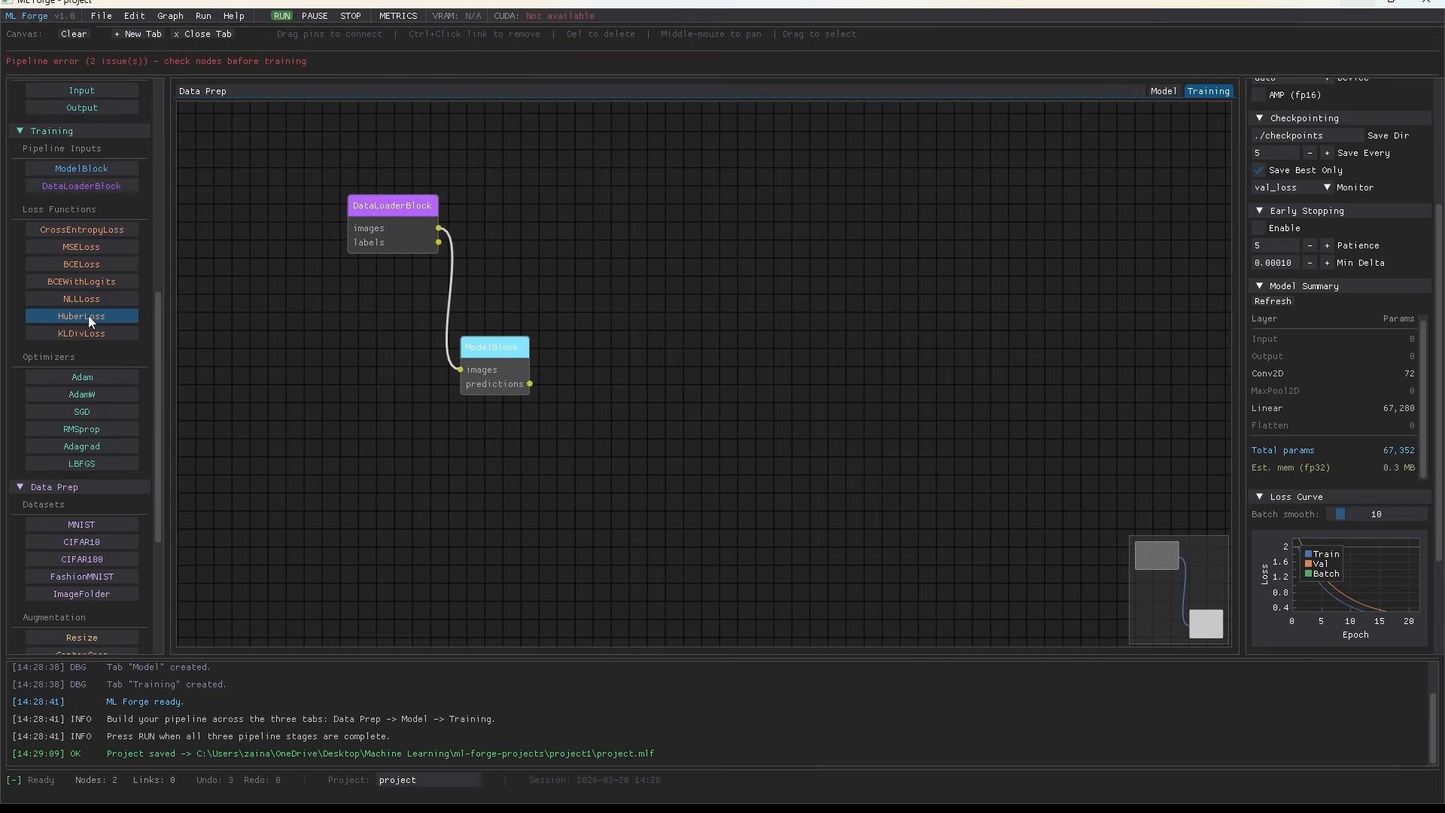
pyautogui.click(81, 229)
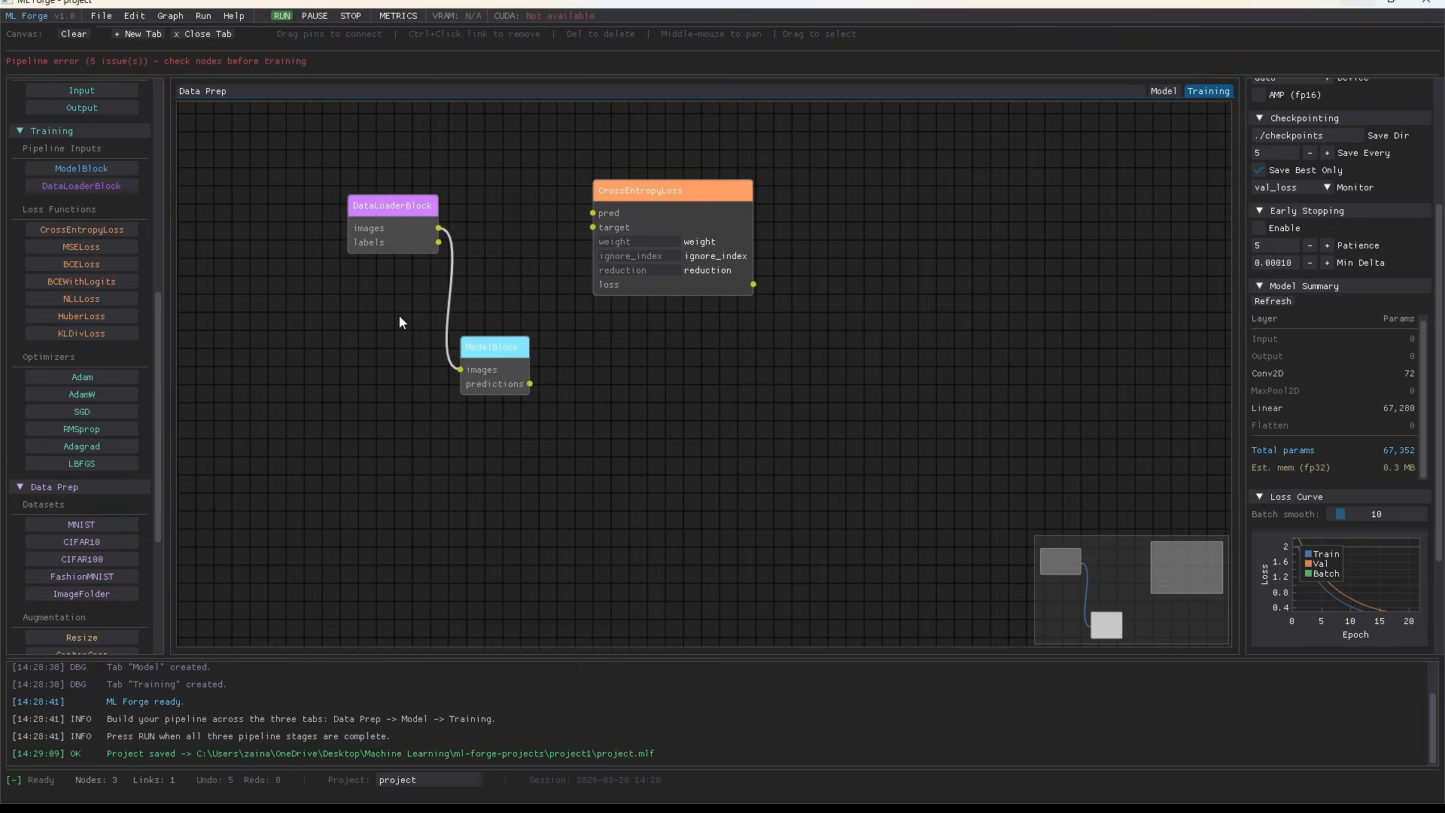
pyautogui.moveTo(426, 239); pyautogui.dragTo(435, 390)
pyautogui.moveTo(494, 349); pyautogui.dragTo(526, 203)
pyautogui.moveTo(617, 190); pyautogui.dragTo(538, 230)
pyautogui.moveTo(448, 393); pyautogui.dragTo(714, 279)
pyautogui.click(702, 212)
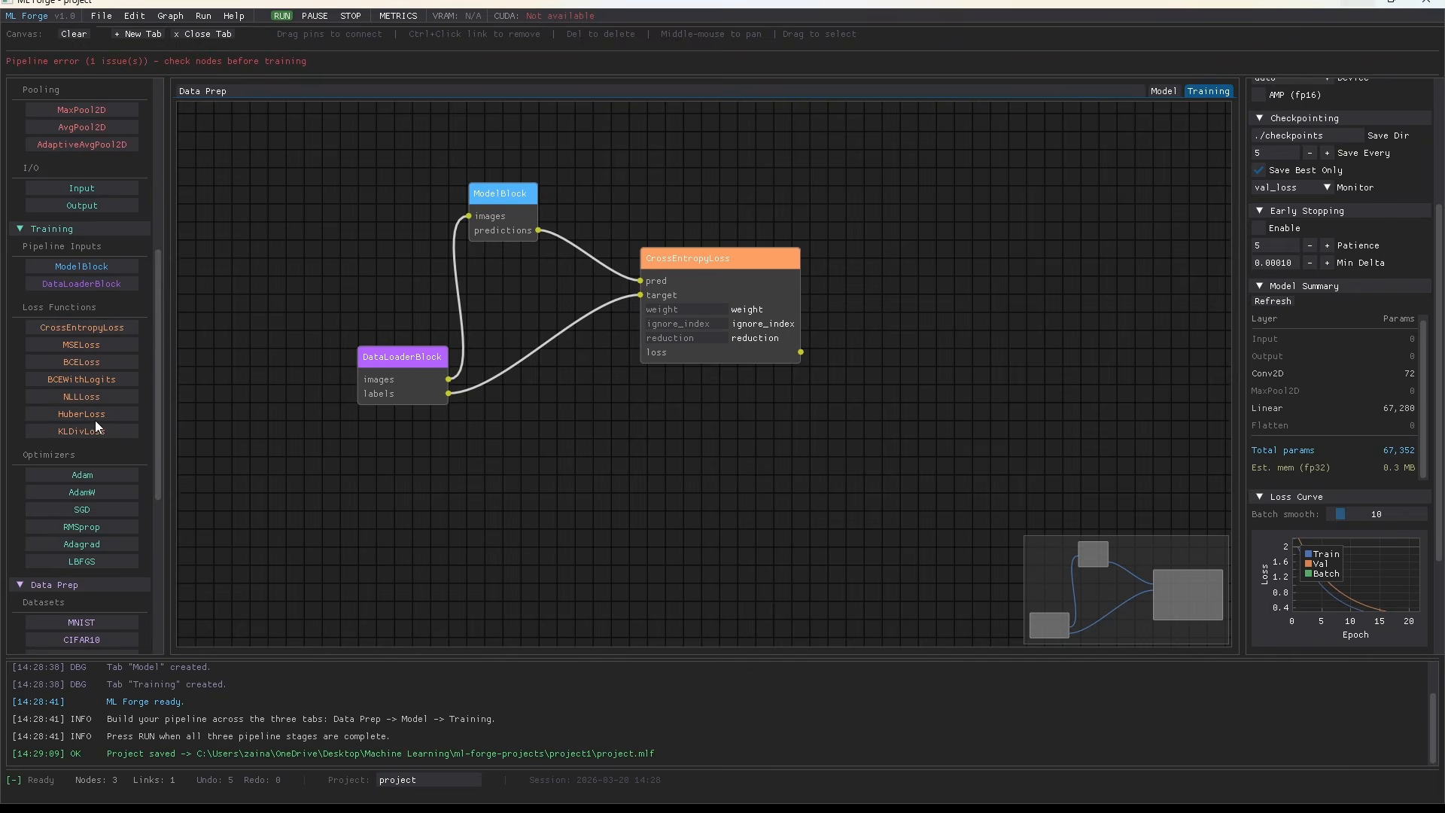
# - Add an Adam optimizer node and place it clear of CrossEntropyLoss on its right side
pyautogui.scroll(1, 98, 408)
pyautogui.scroll(-1, 99, 410)
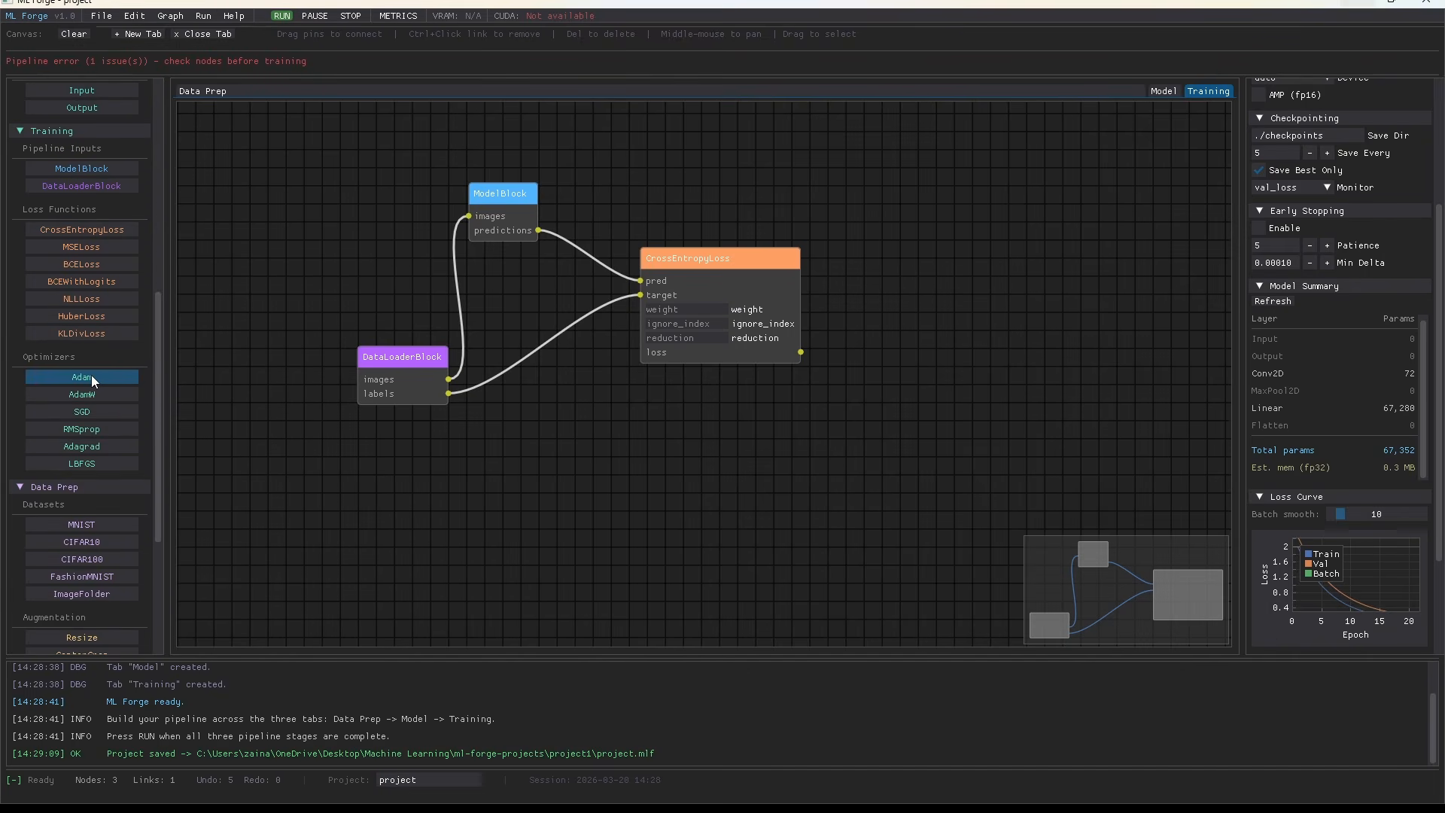
pyautogui.click(87, 379)
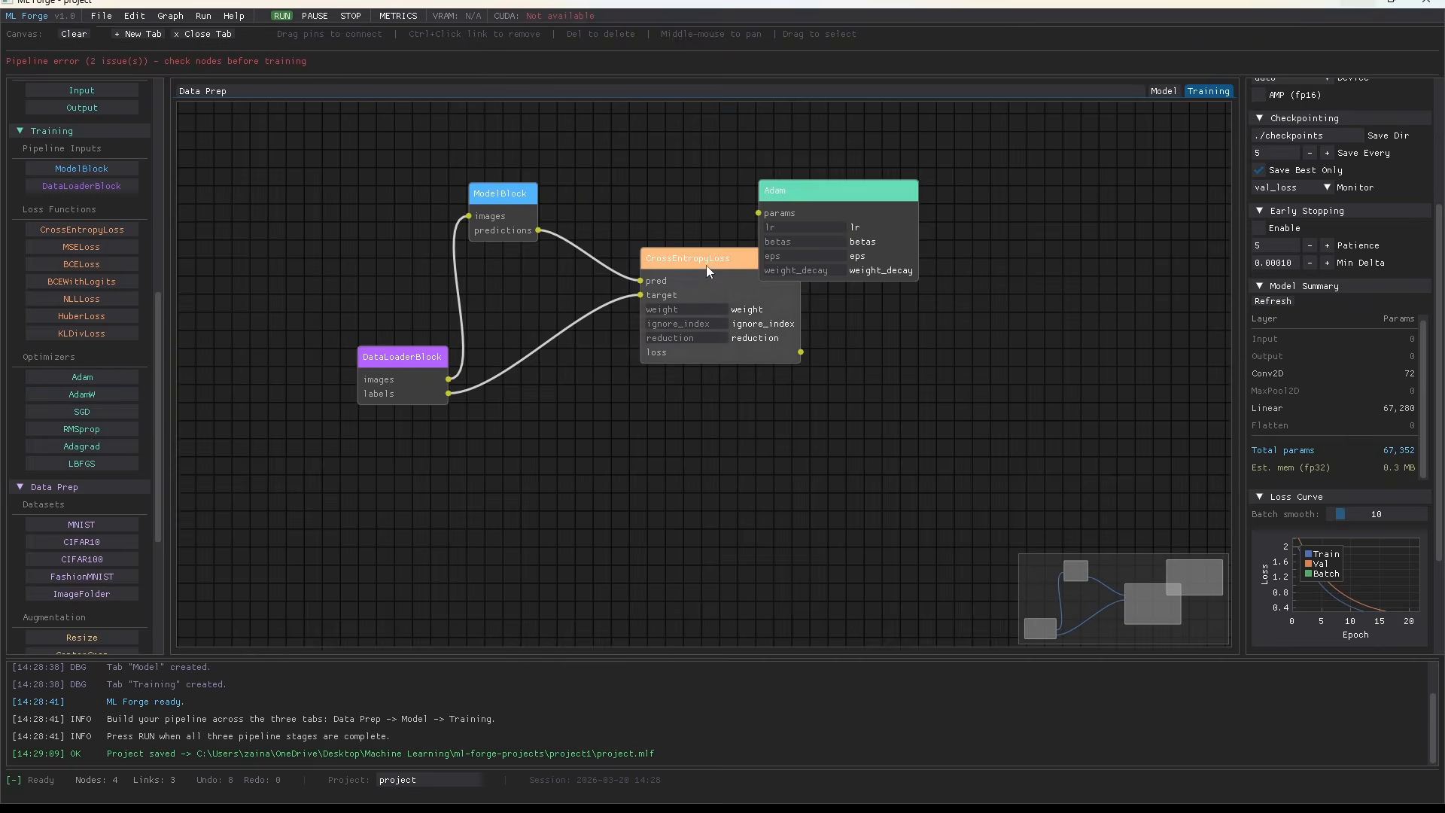
pyautogui.moveTo(767, 218); pyautogui.dragTo(914, 268)
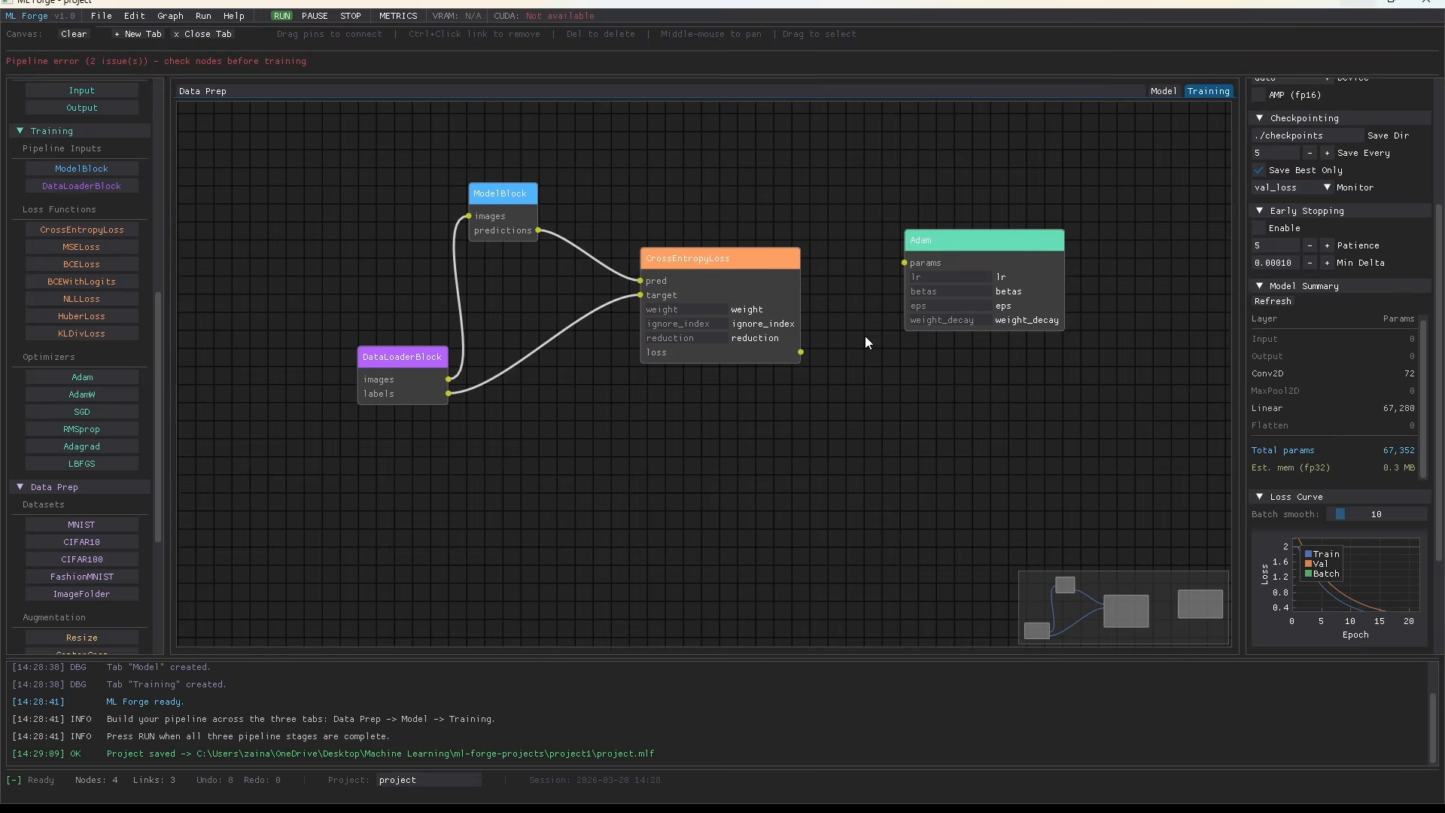
# - Link CrossEntropyLoss's loss output to Adam's params input and set Adam's lr to 0.001
pyautogui.moveTo(801, 352); pyautogui.dragTo(900, 268)
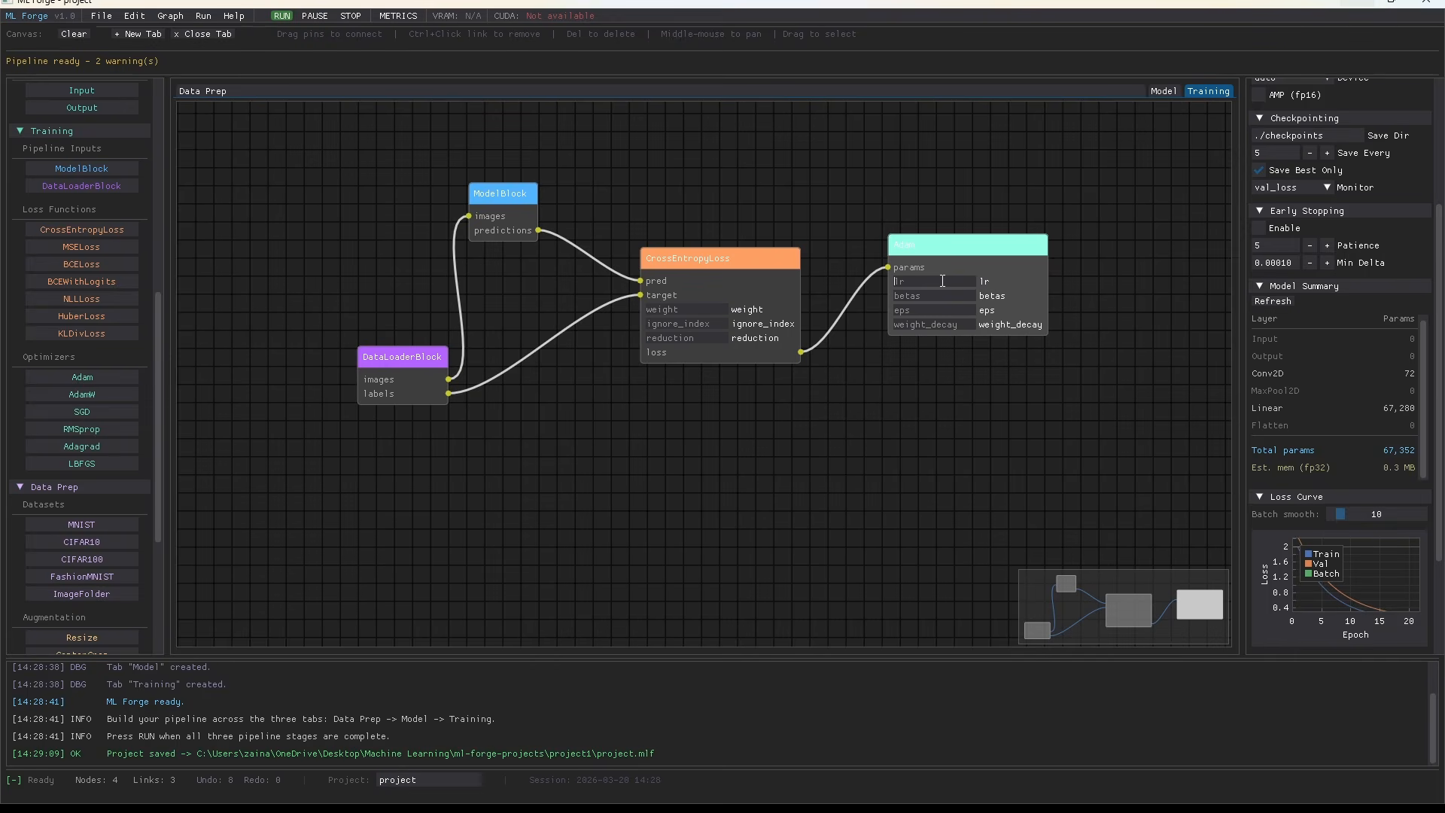
pyautogui.write('0.001')
pyautogui.click(900, 434)
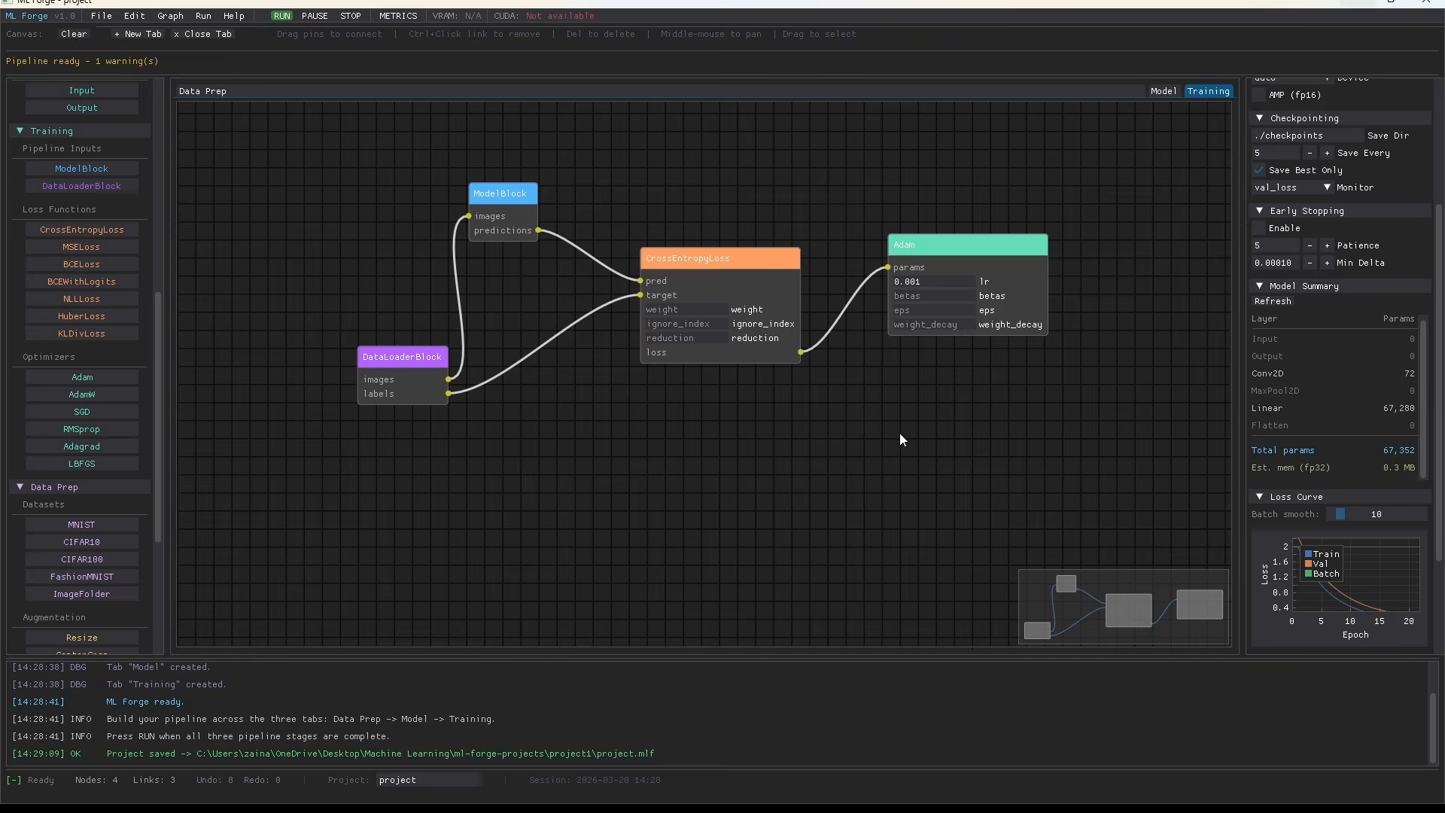
# - Check the finished Data Prep and Model graphs once more before returning to the Training graph
pyautogui.click(712, 92)
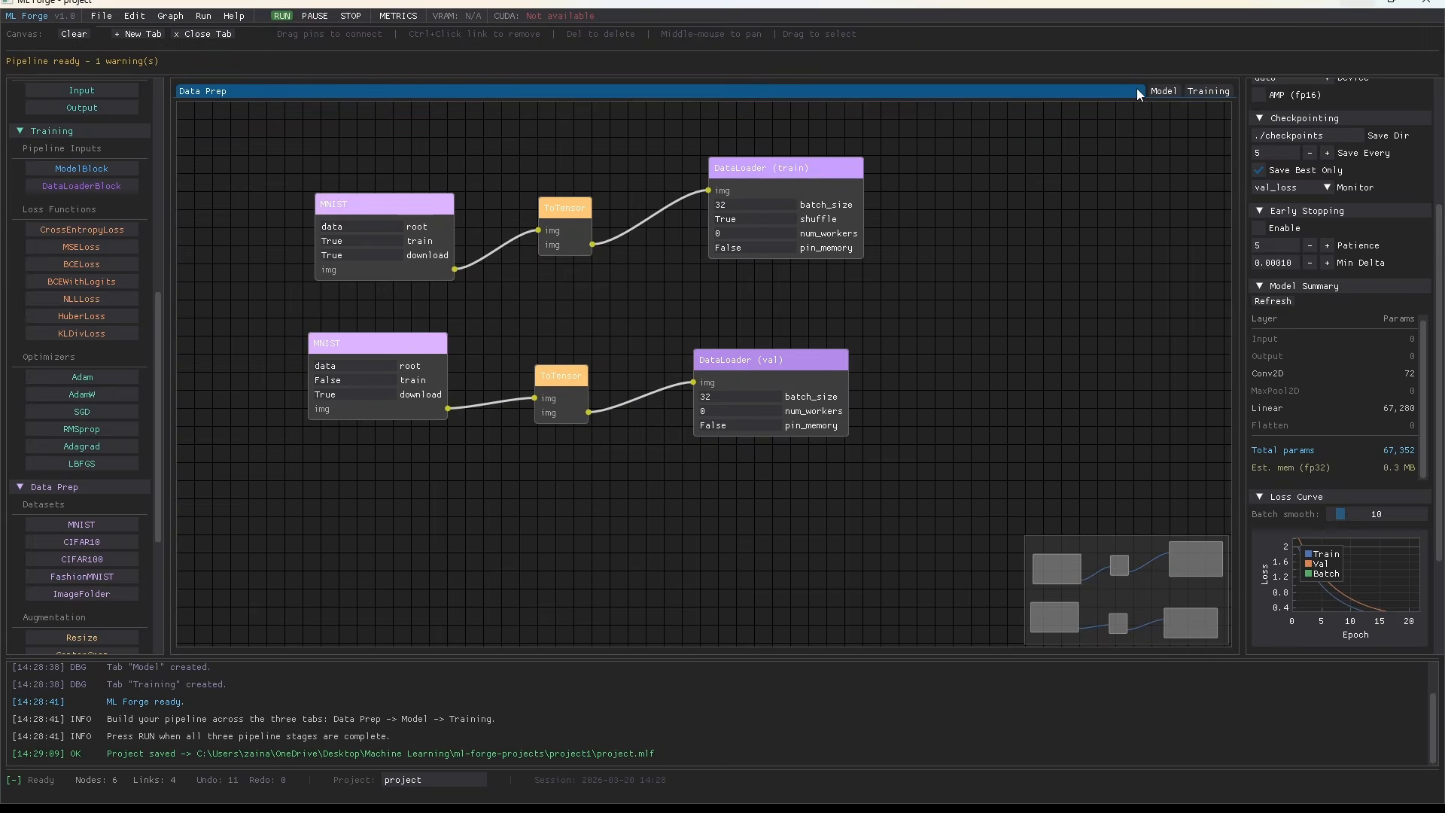
pyautogui.click(1168, 92)
pyautogui.click(1192, 92)
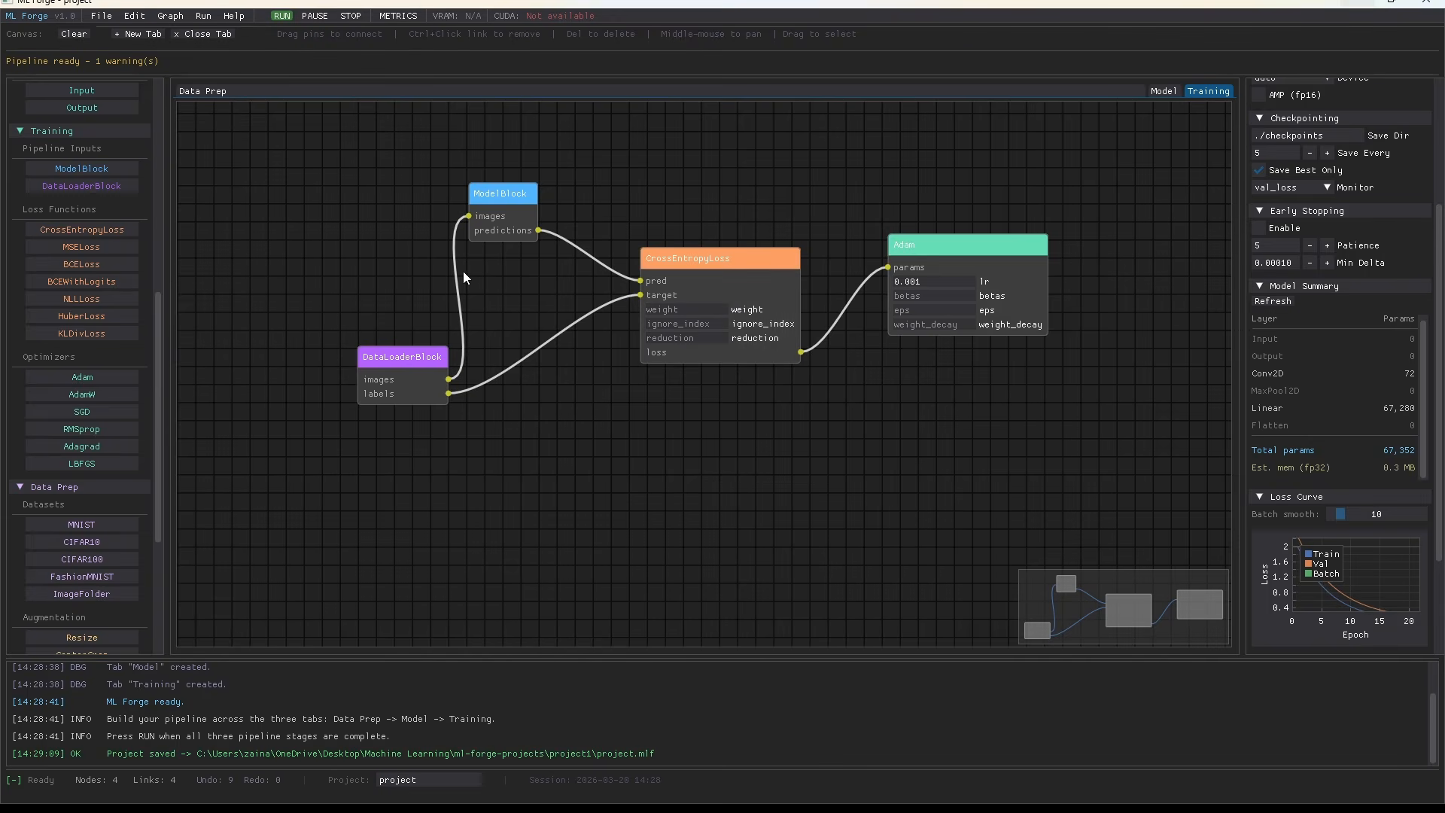
# - Start the training run and read its validation and startup messages in the log
pyautogui.click(283, 15)
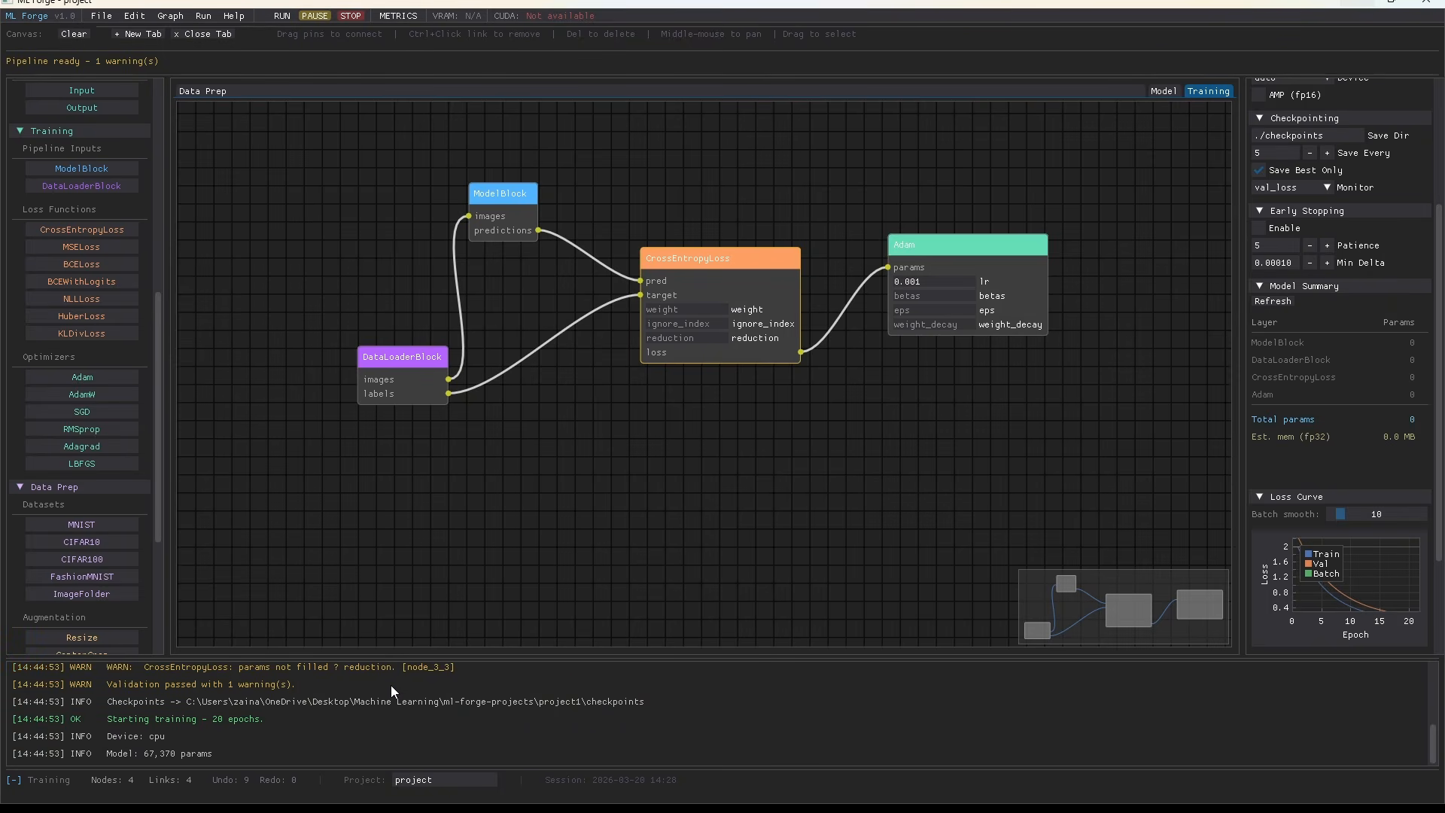
pyautogui.scroll(1, 174, 736)
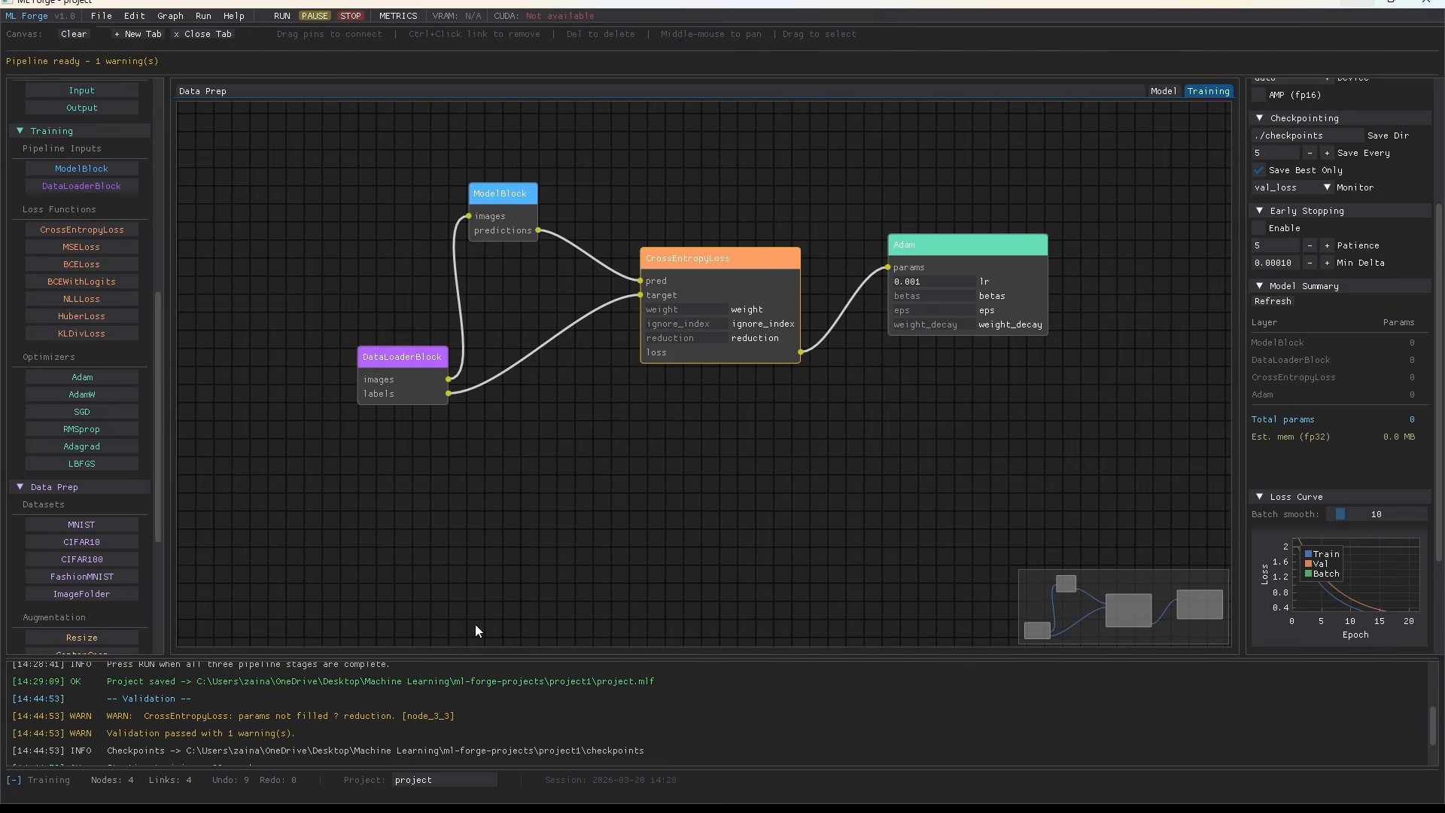
pyautogui.scroll(-2, 395, 691)
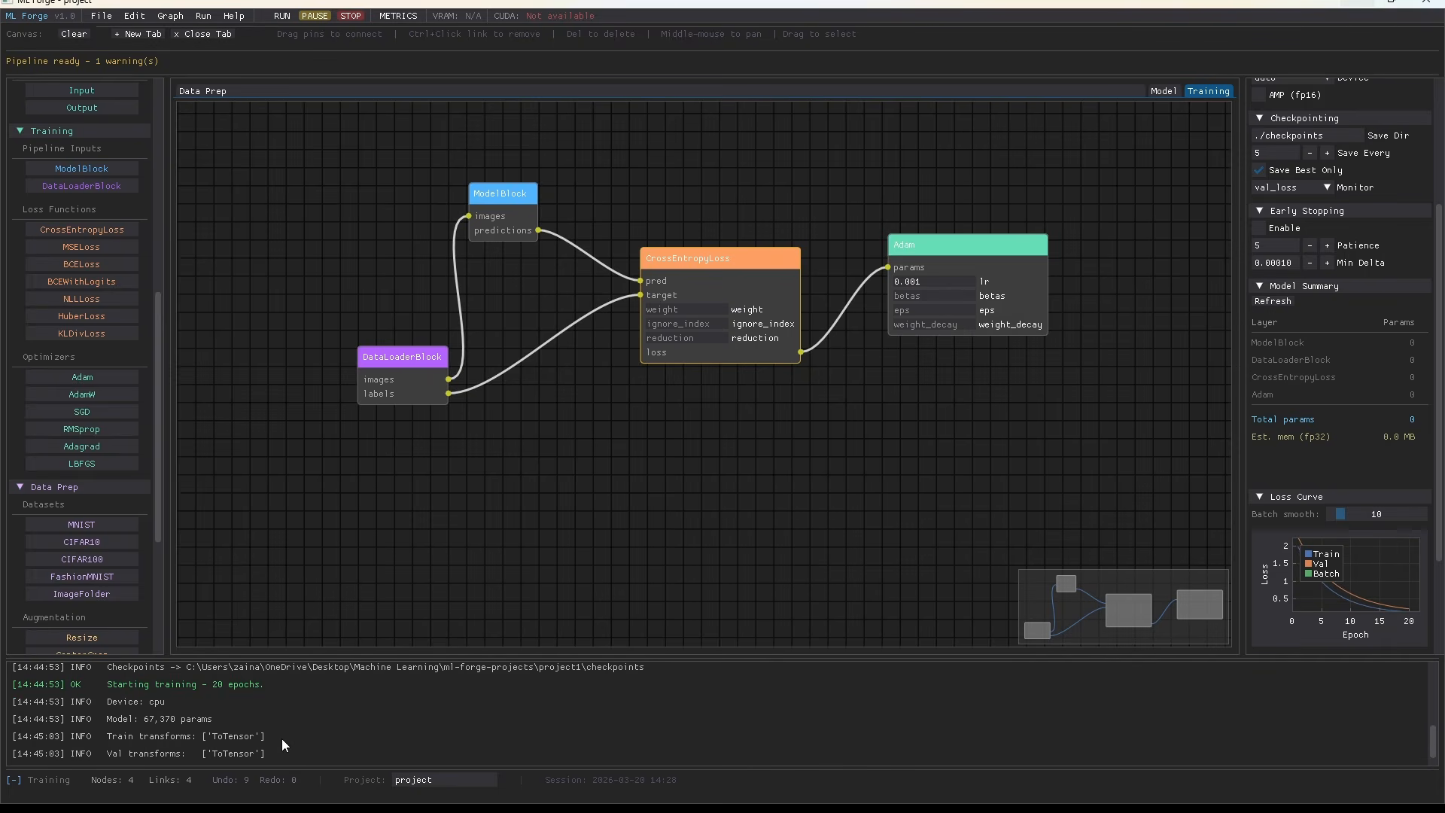
# - Examine the training progress, the Training Config settings, and the loss and accuracy curves, with the Batch series shown in the Loss Curve
pyautogui.scroll(5, 1339, 301)
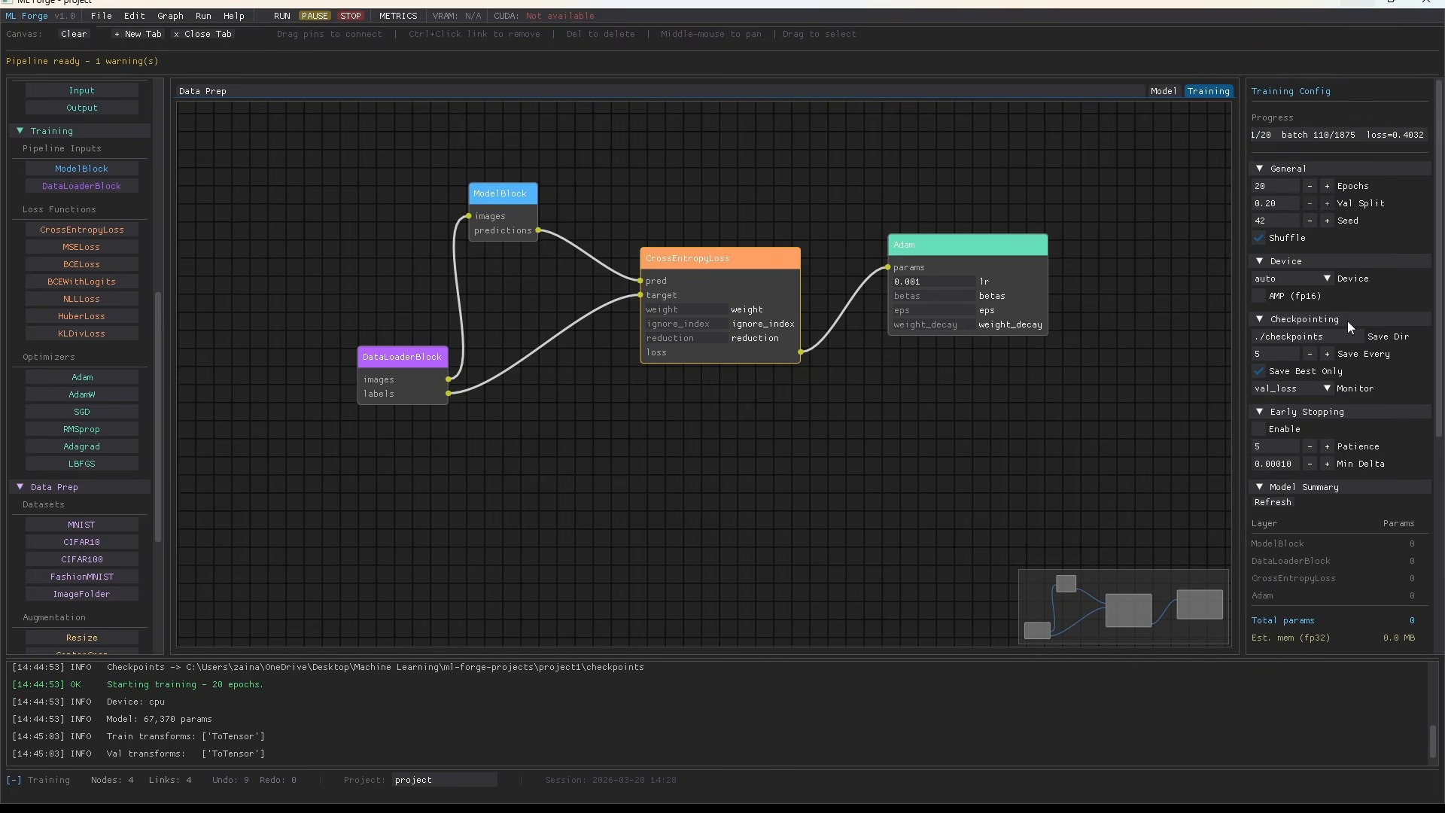
pyautogui.click(1394, 187)
pyautogui.click(964, 91)
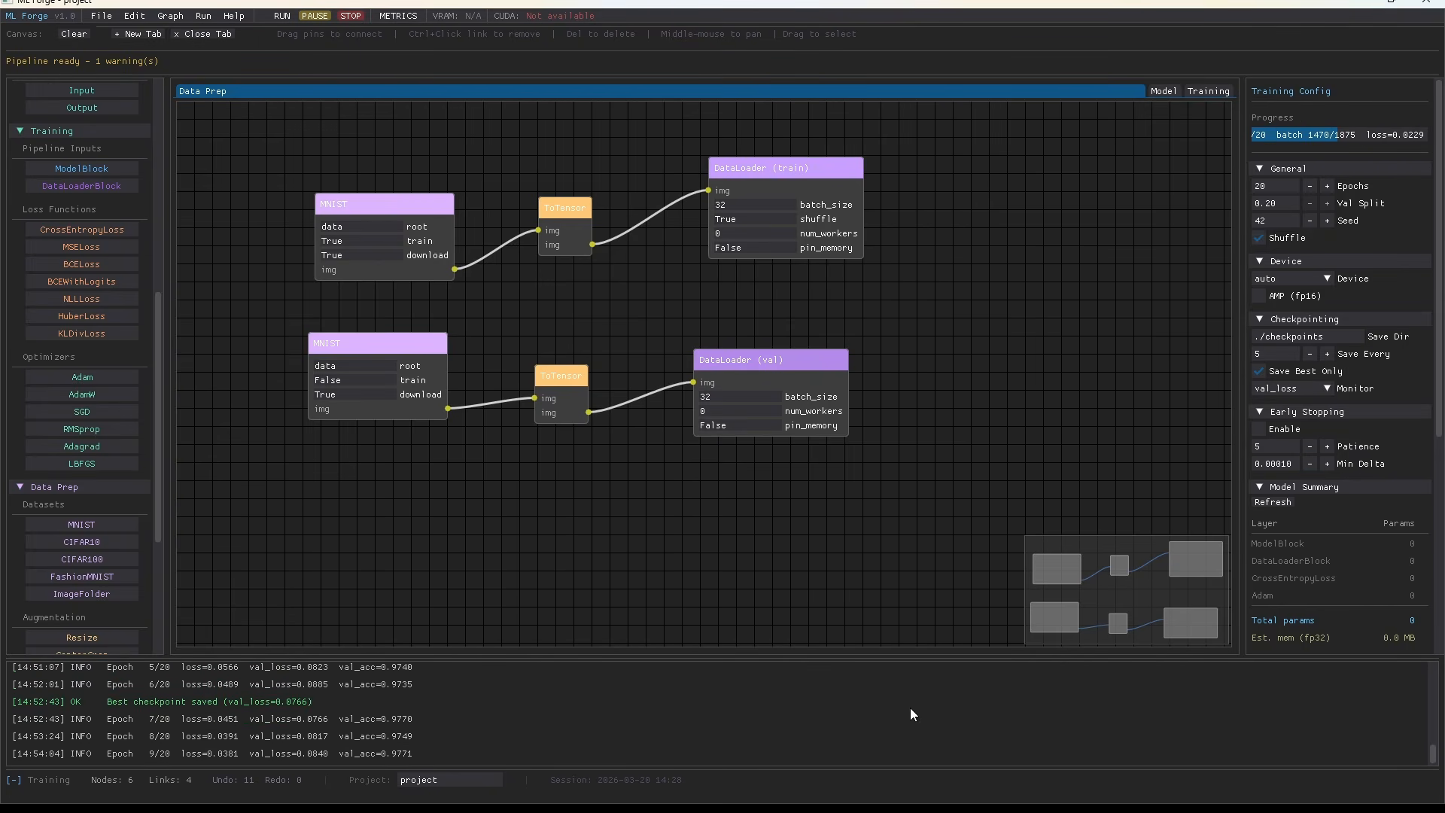
pyautogui.scroll(-5, 1287, 504)
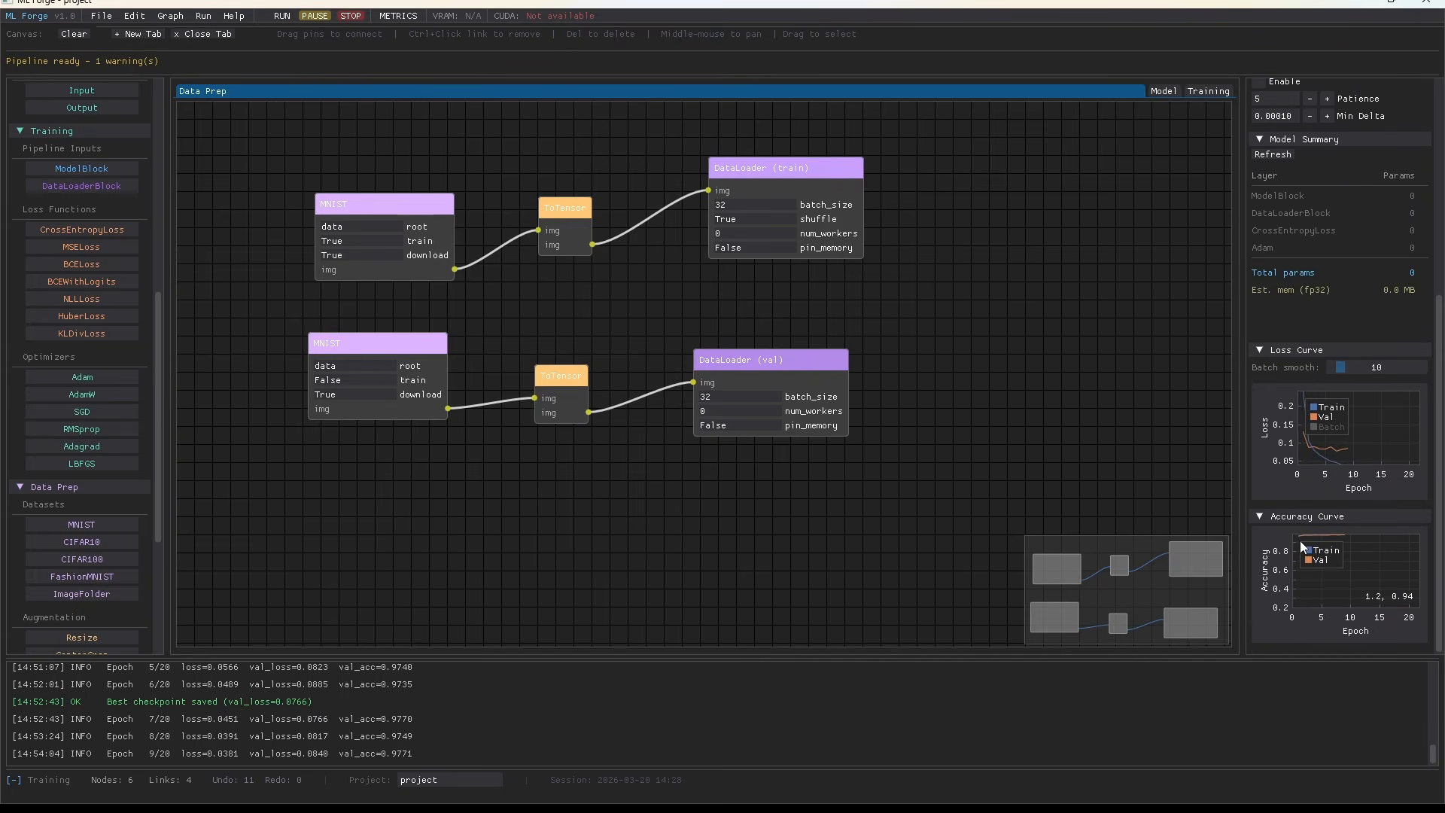
pyautogui.click(1314, 427)
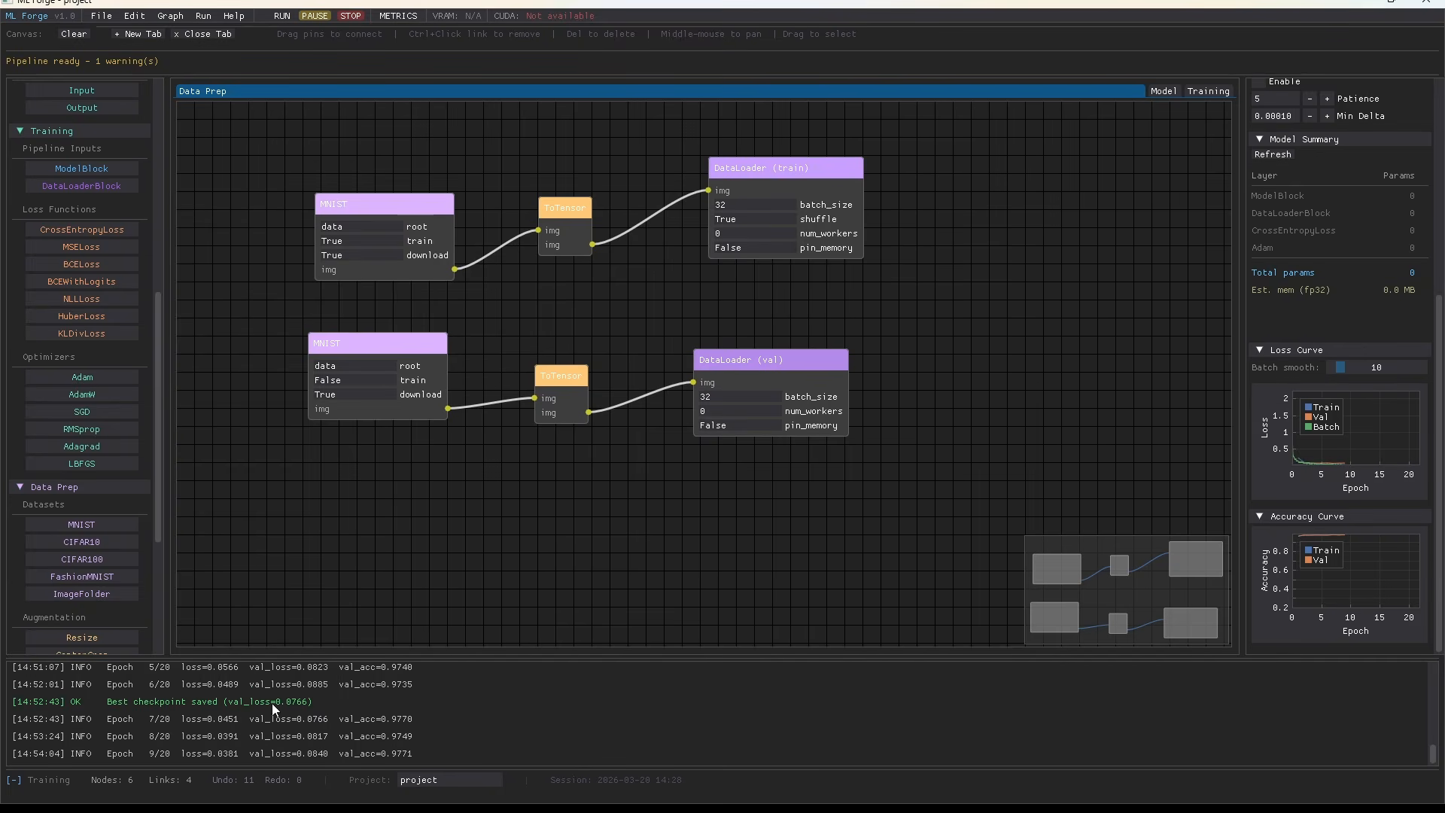
# - Stop the training run and review the per-epoch results in the log
pyautogui.click(351, 16)
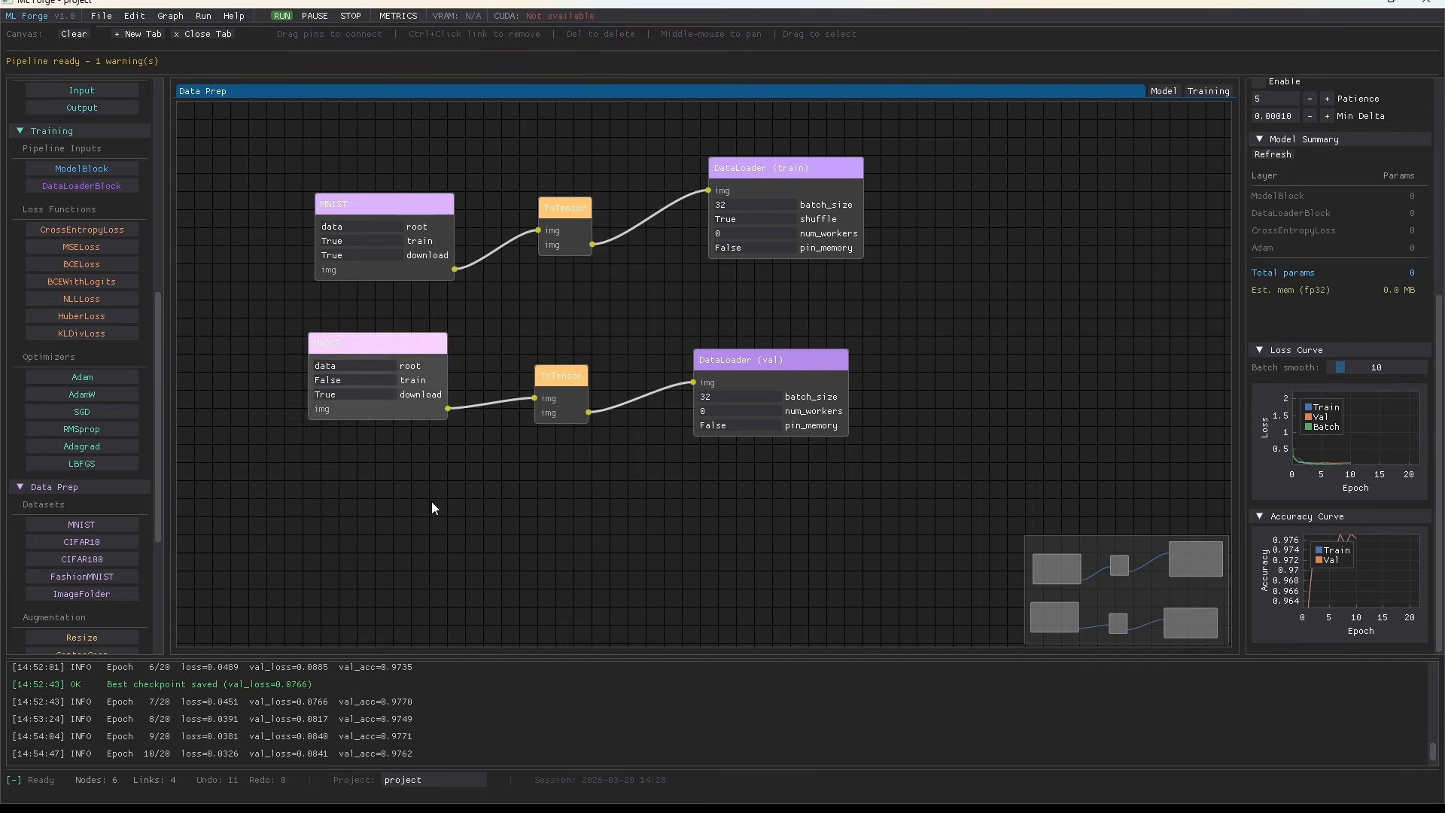
pyautogui.scroll(1, 399, 681)
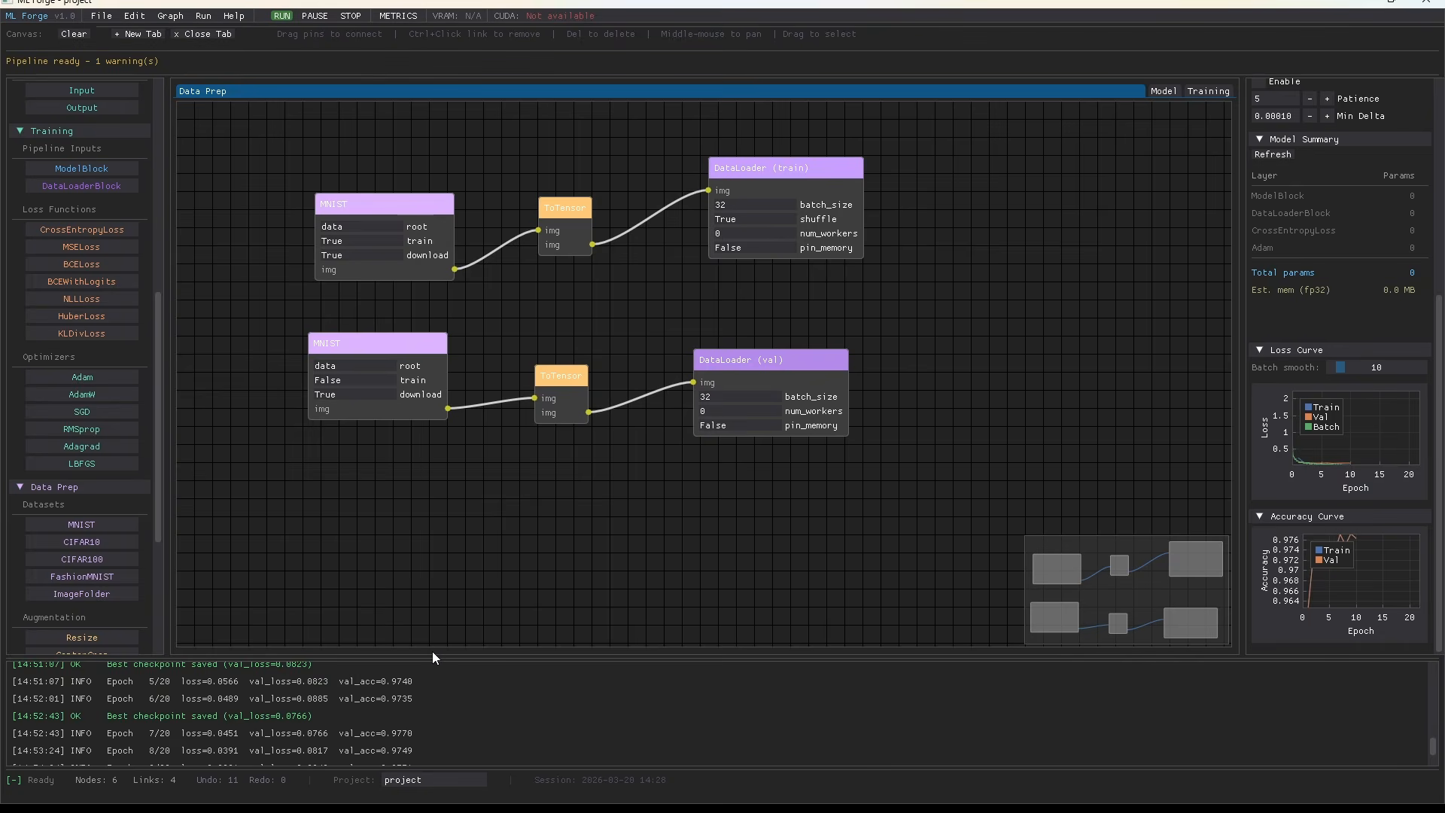
pyautogui.scroll(-1, 423, 697)
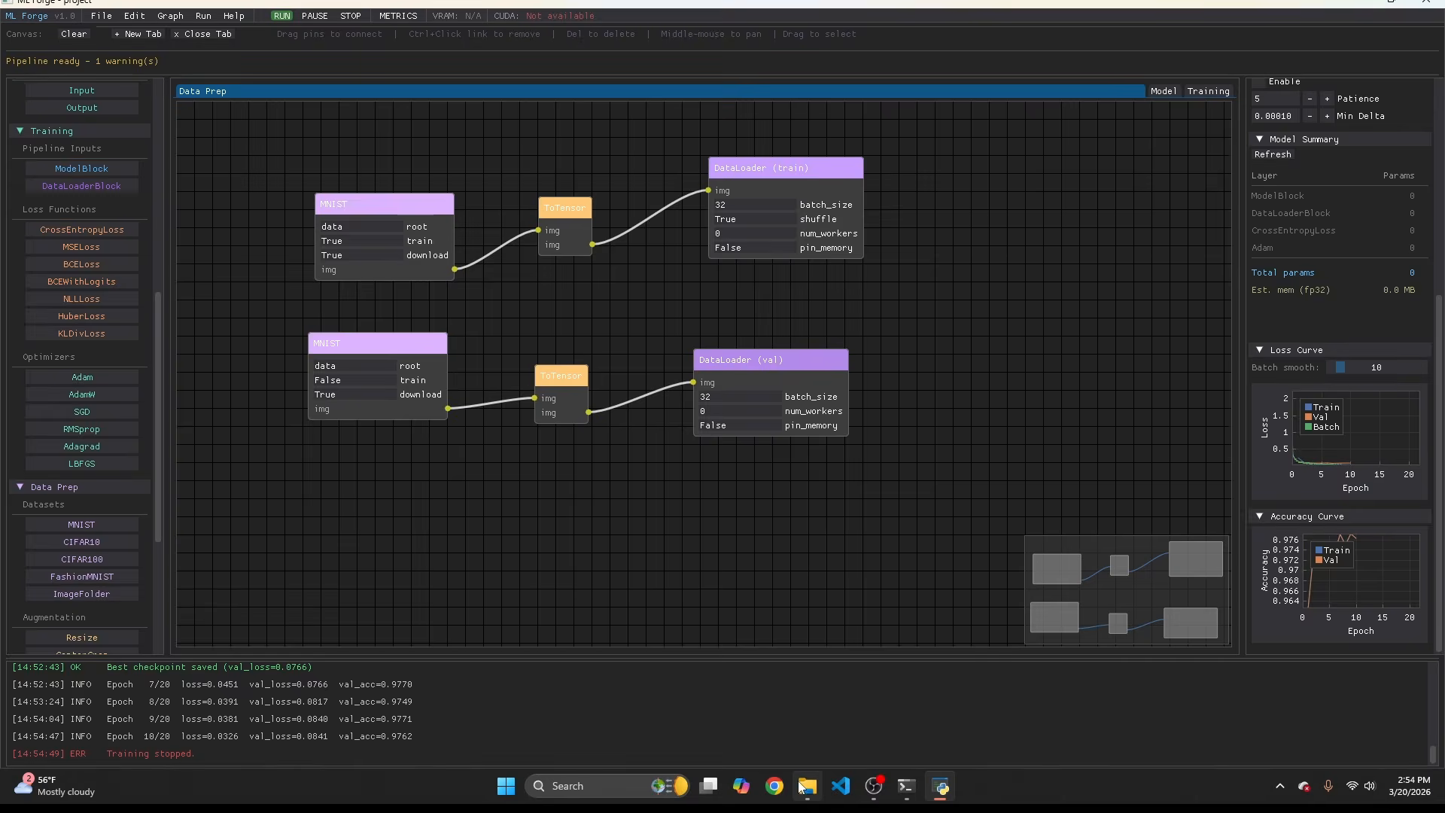
# - Switch to File Explorer and open the project1 folder inside Machine Learning > ml-forge-projects to inspect its files
pyautogui.click(807, 786)
pyautogui.click(284, 506)
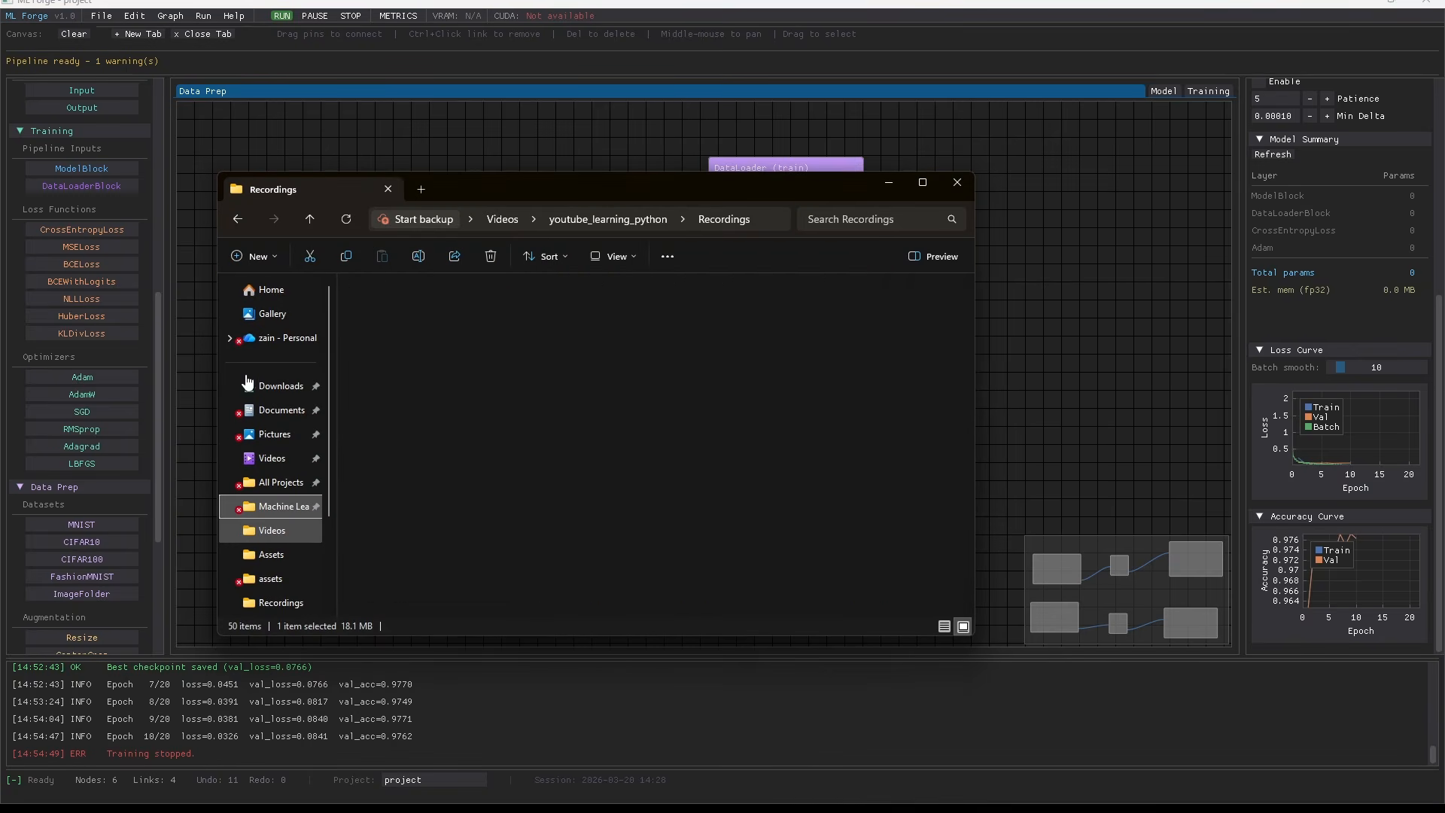
pyautogui.doubleClick(449, 420)
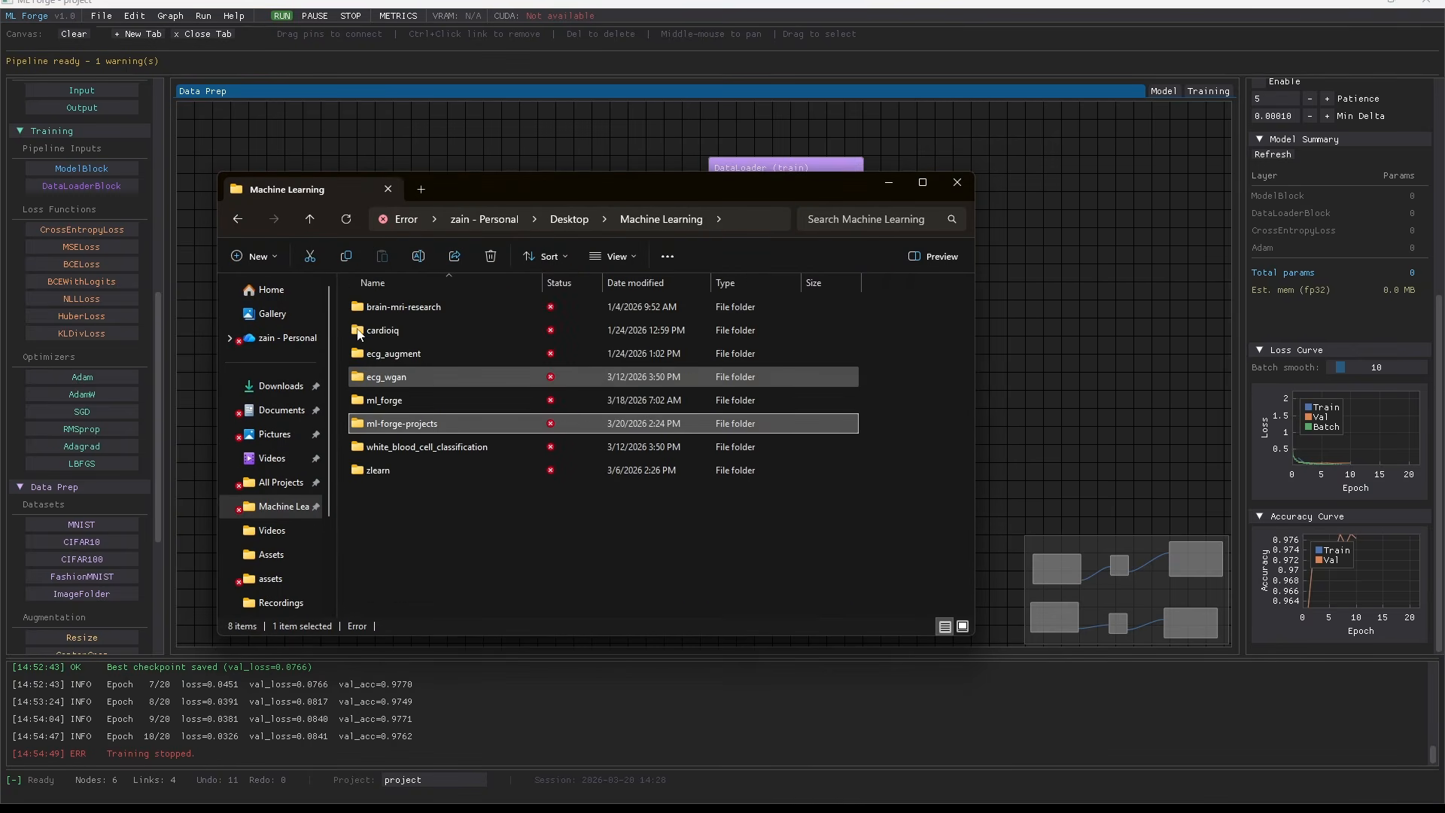
pyautogui.doubleClick(396, 309)
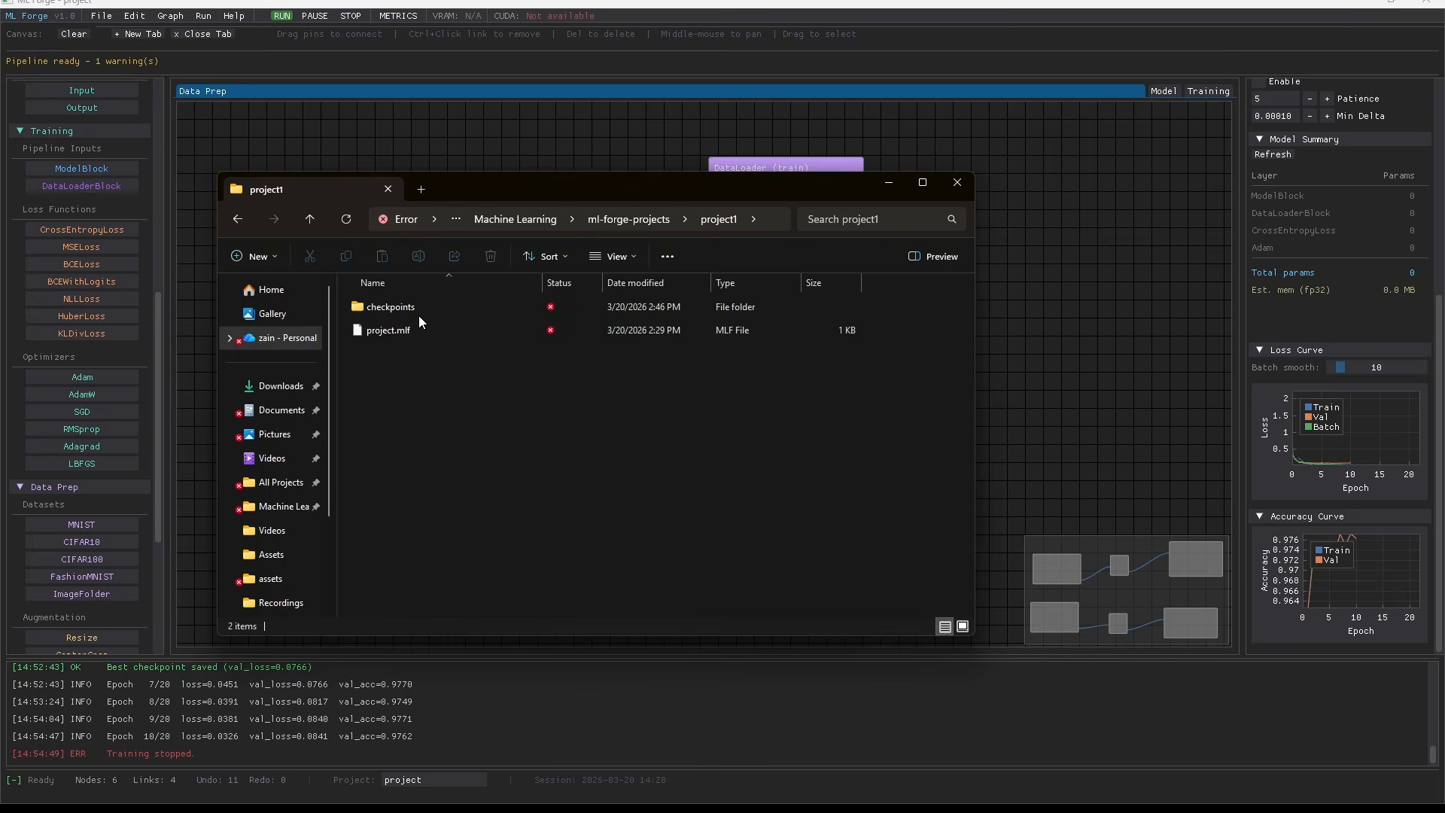
pyautogui.click(436, 331)
pyautogui.click(395, 372)
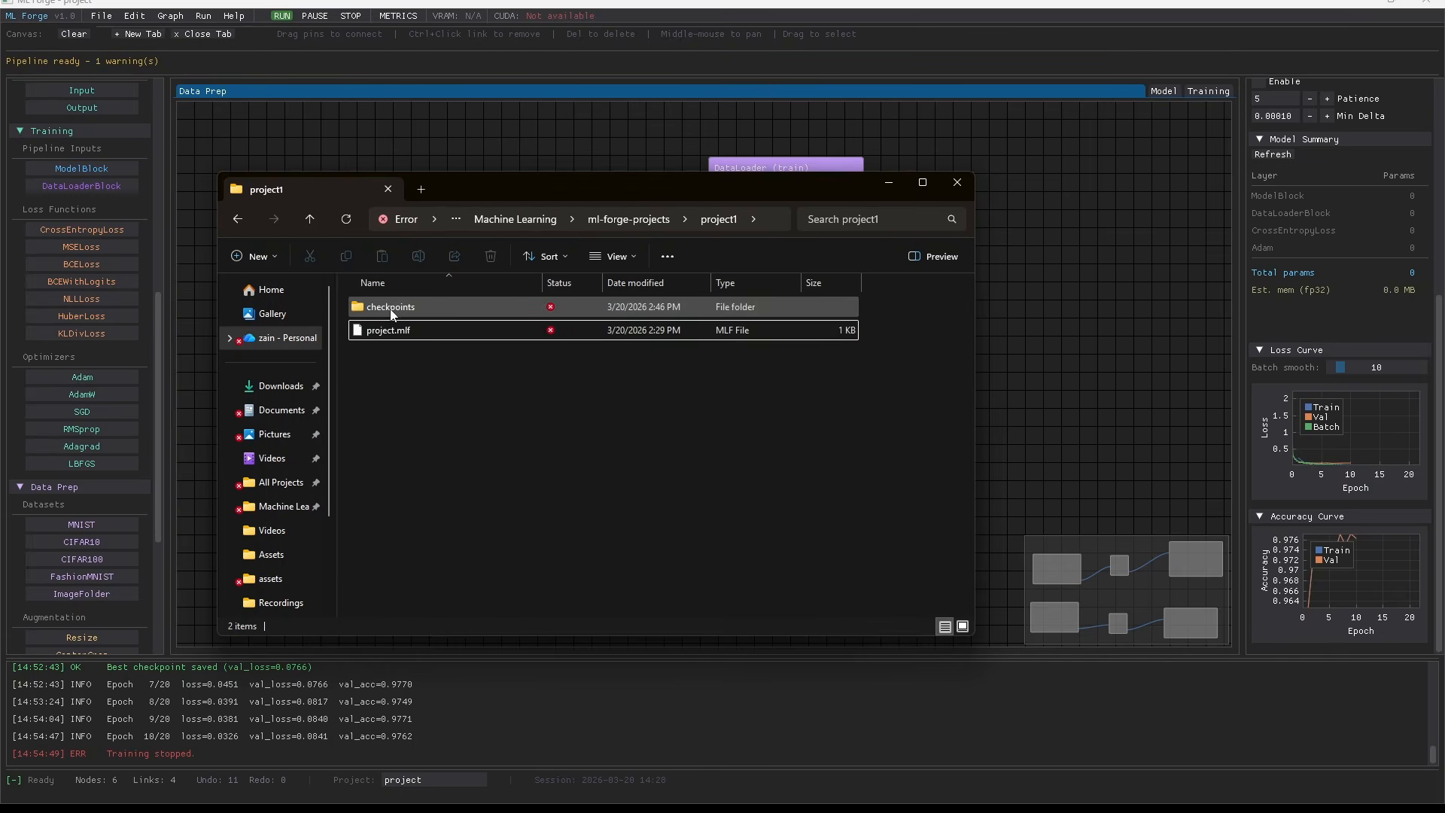
# - Open the checkpoints folder and select the best PTH file to inspect its details
pyautogui.doubleClick(391, 310)
pyautogui.click(404, 309)
pyautogui.click(560, 449)
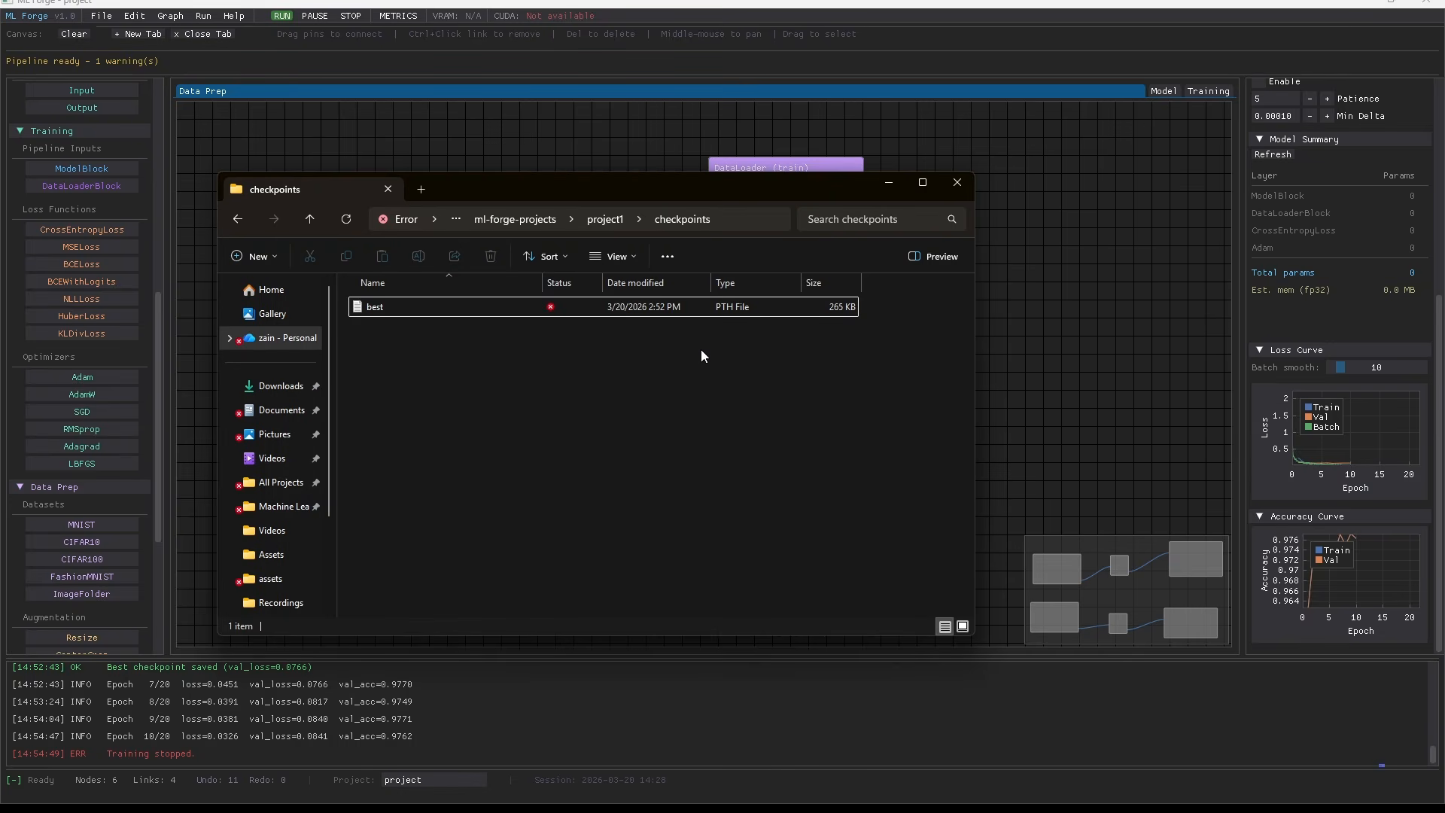
pyautogui.click(809, 304)
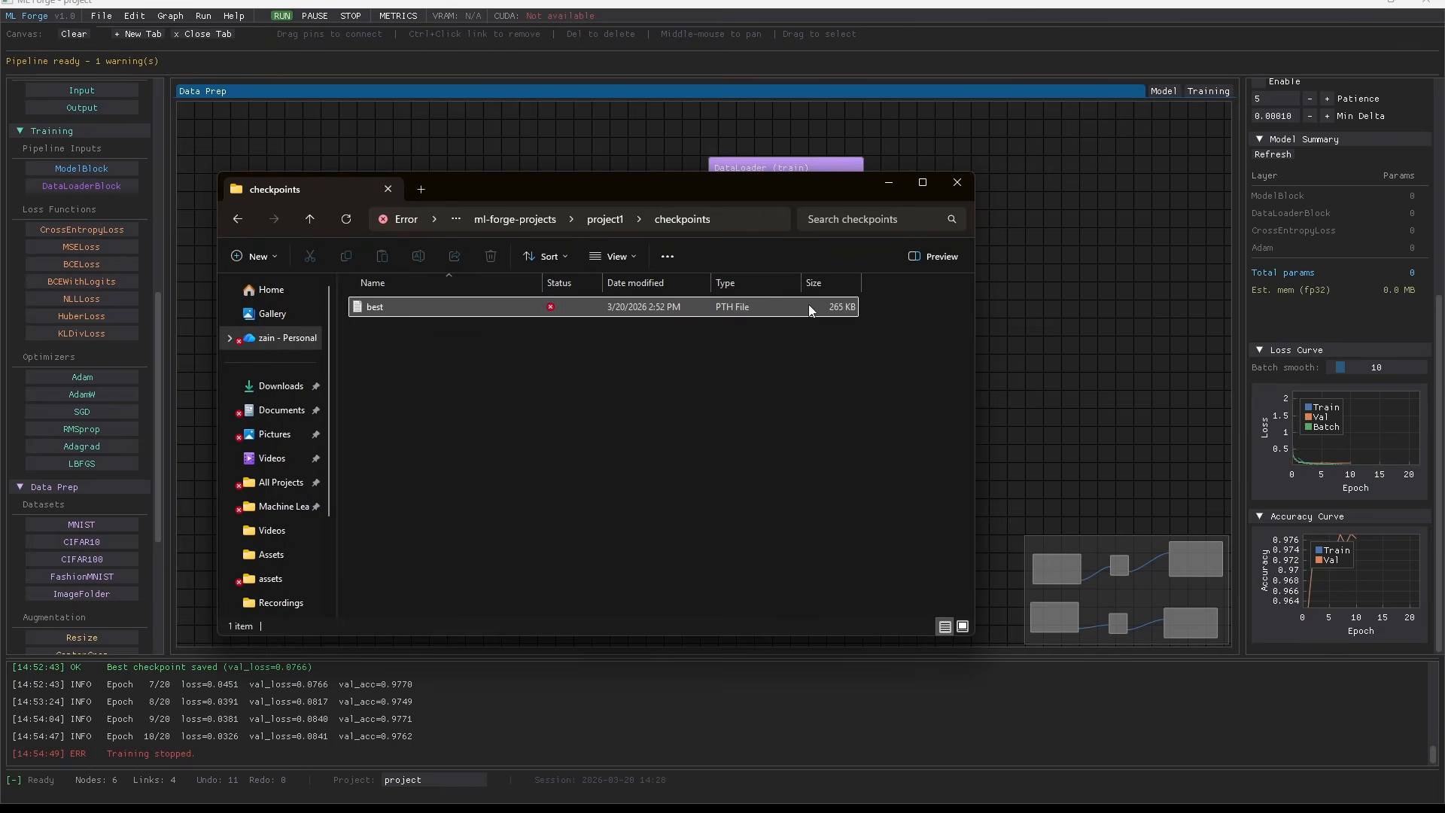
# - Close File Explorer, open the Inference tool in ML Forge, and load best.pth from project1's checkpoints folder as the checkpoint
pyautogui.click(954, 197)
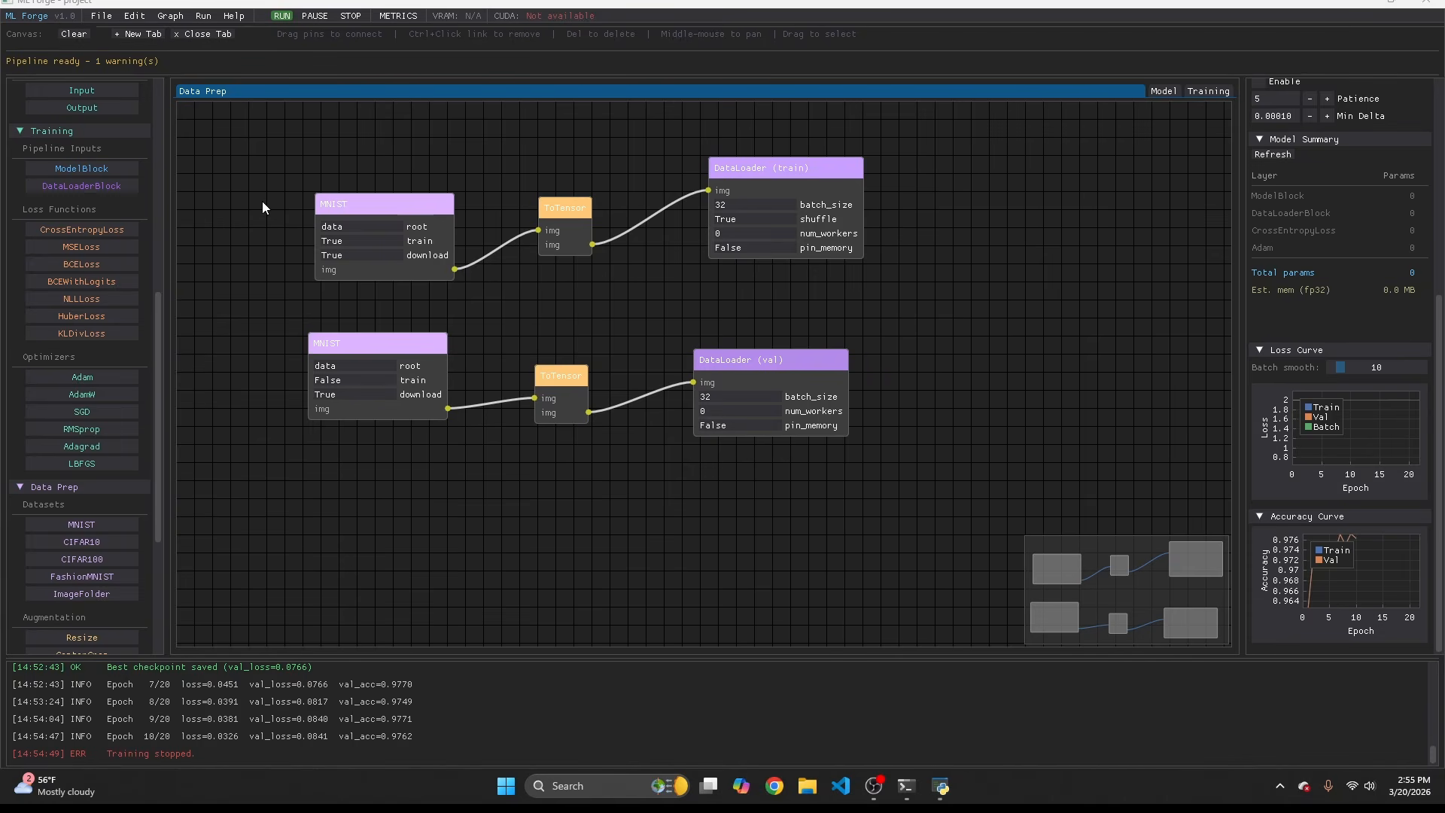
pyautogui.click(203, 16)
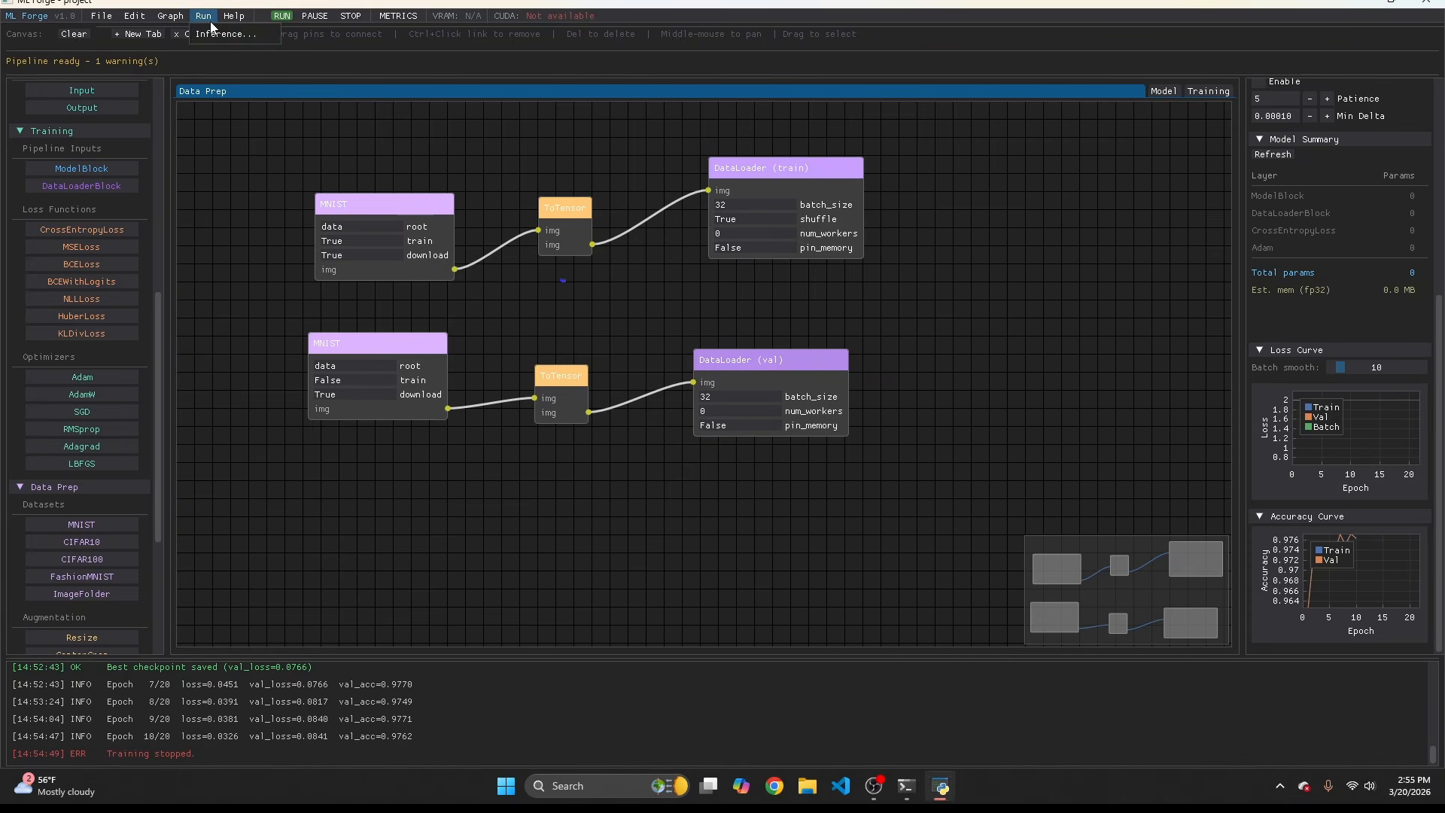
pyautogui.click(218, 35)
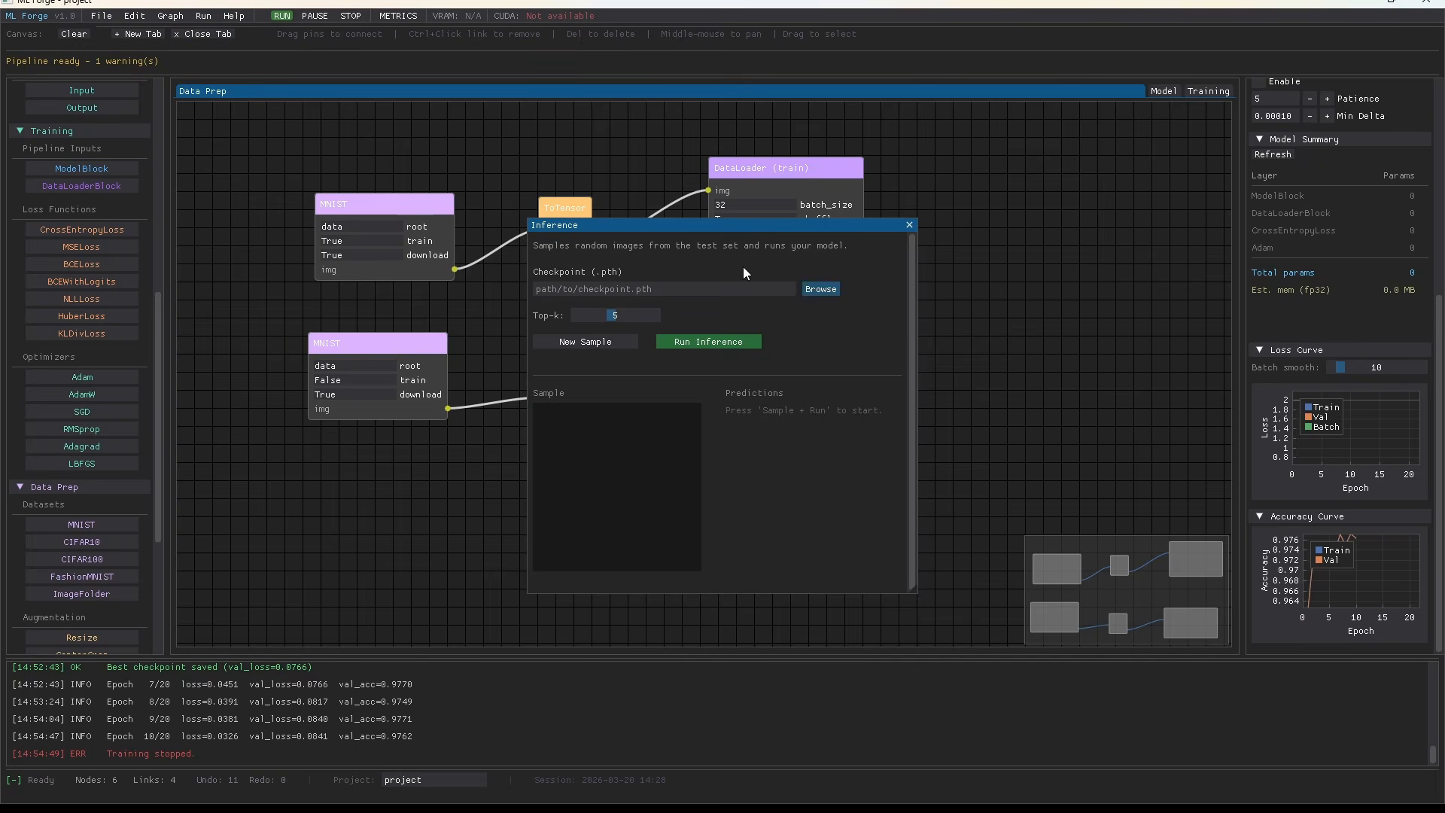
pyautogui.click(820, 289)
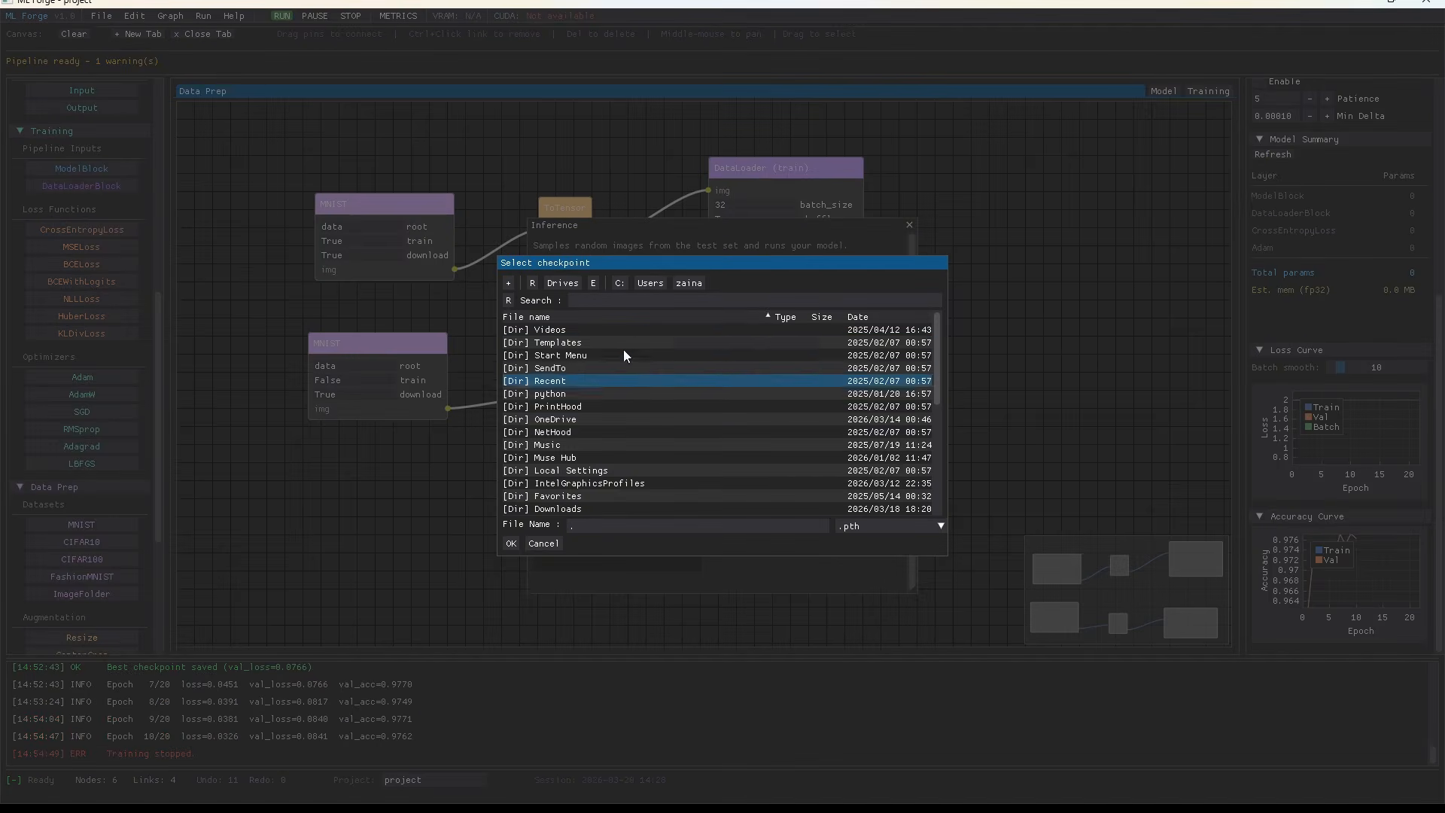
pyautogui.doubleClick(588, 418)
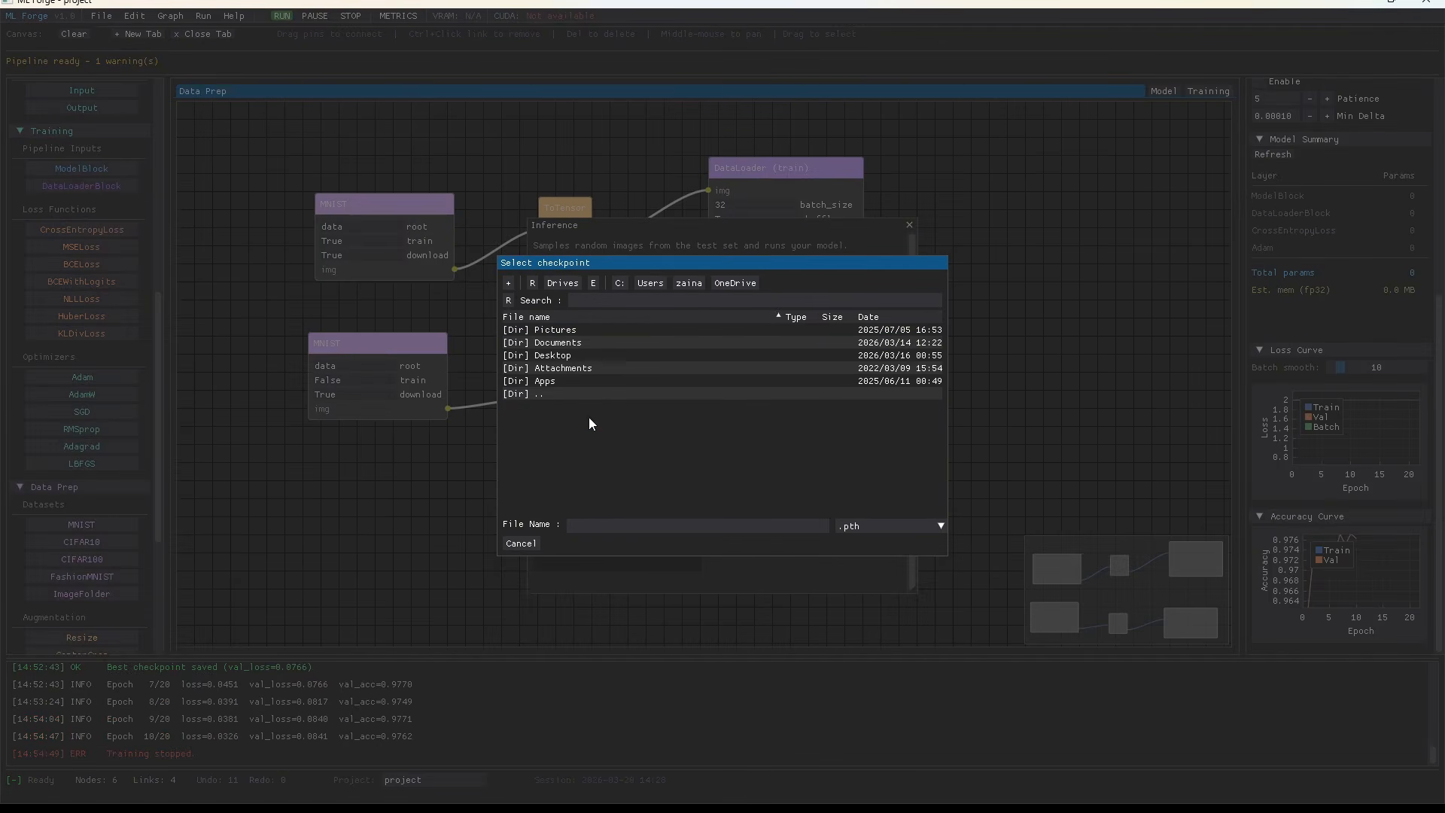
pyautogui.doubleClick(597, 357)
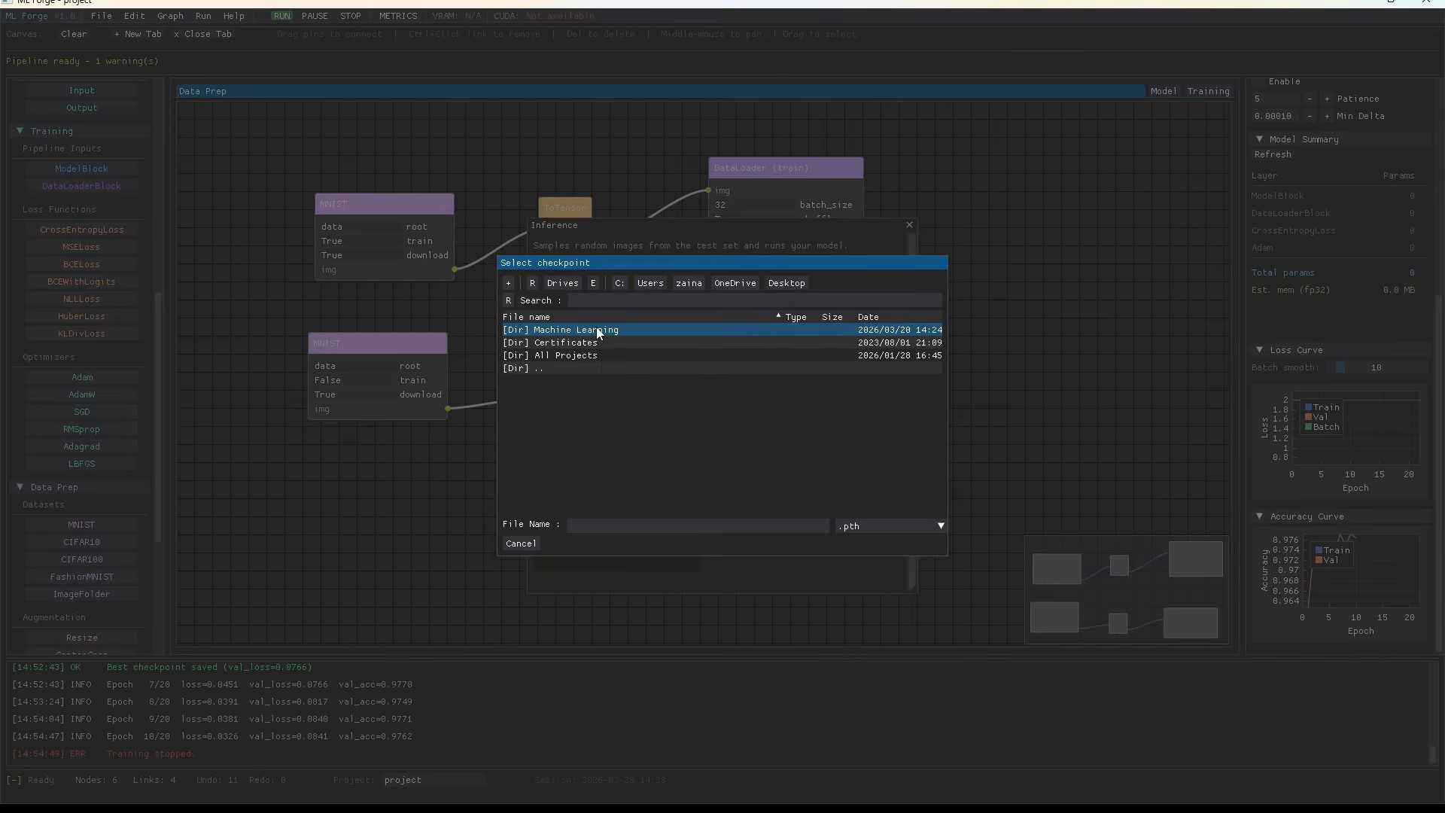
pyautogui.doubleClick(598, 329)
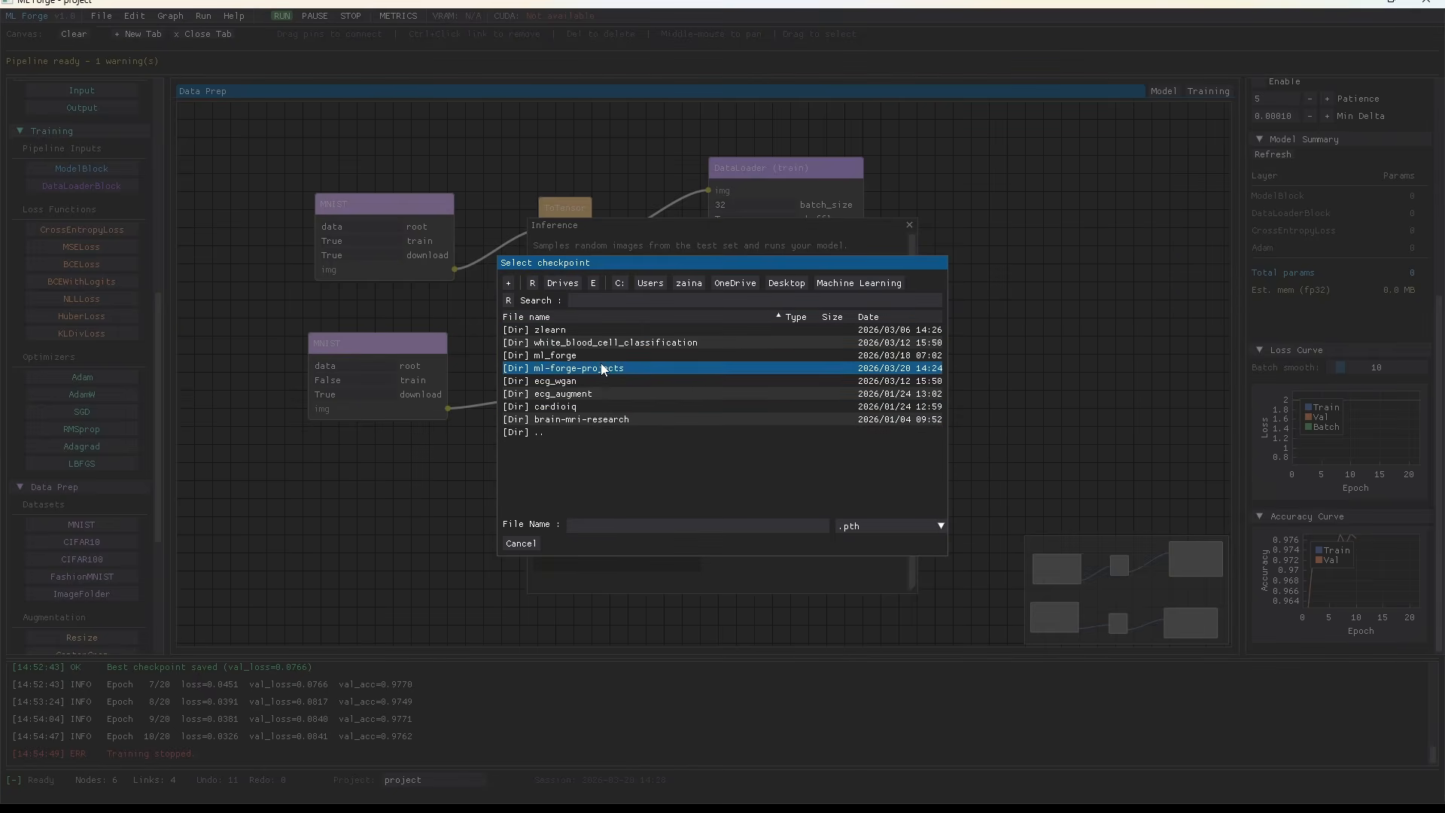
pyautogui.doubleClick(603, 369)
pyautogui.doubleClick(580, 330)
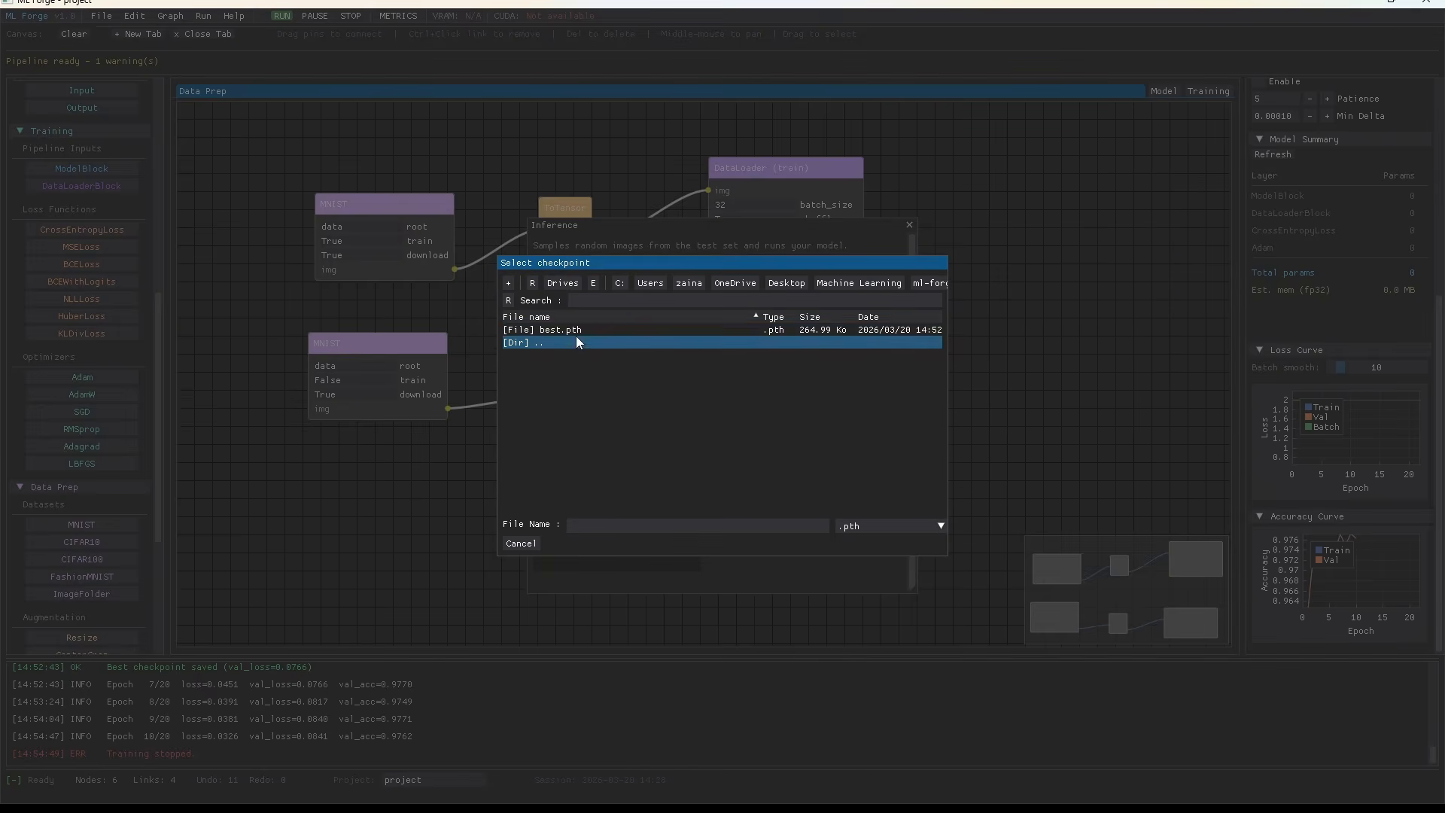
pyautogui.click(576, 331)
pyautogui.click(515, 543)
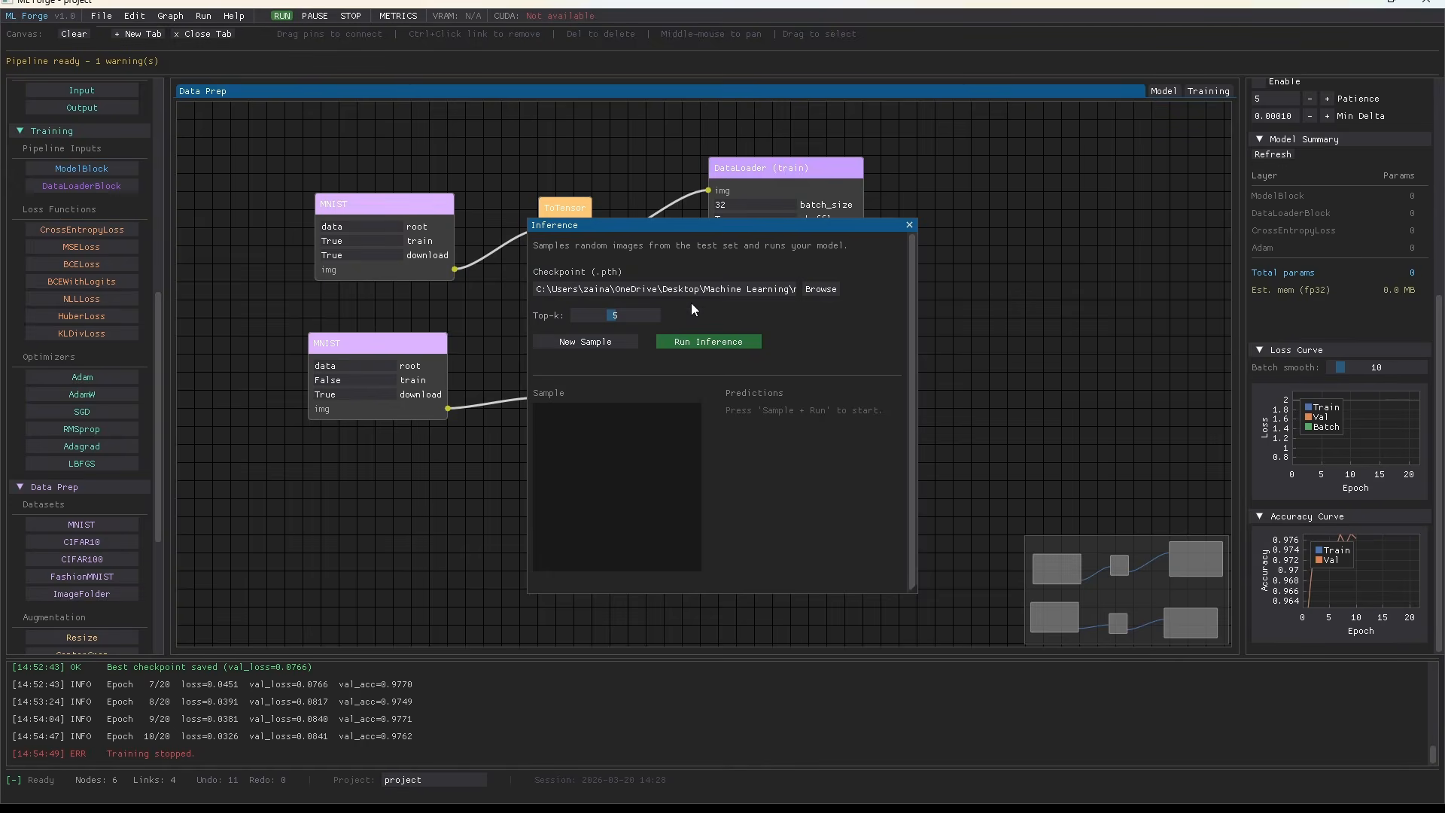
# - Run inference with the loaded checkpoint on three new random test samples, and close the Inference window
pyautogui.click(604, 342)
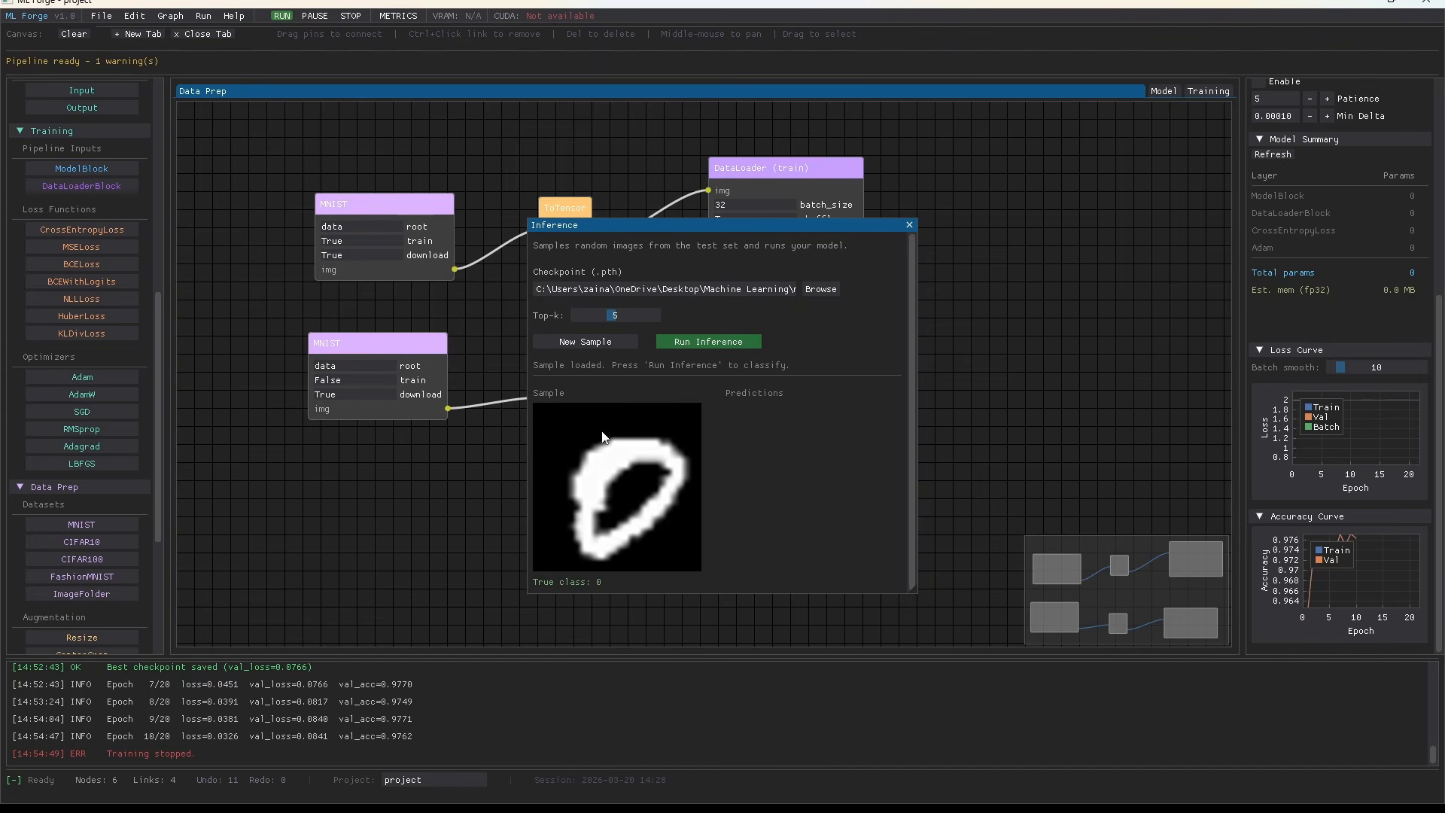
pyautogui.click(716, 341)
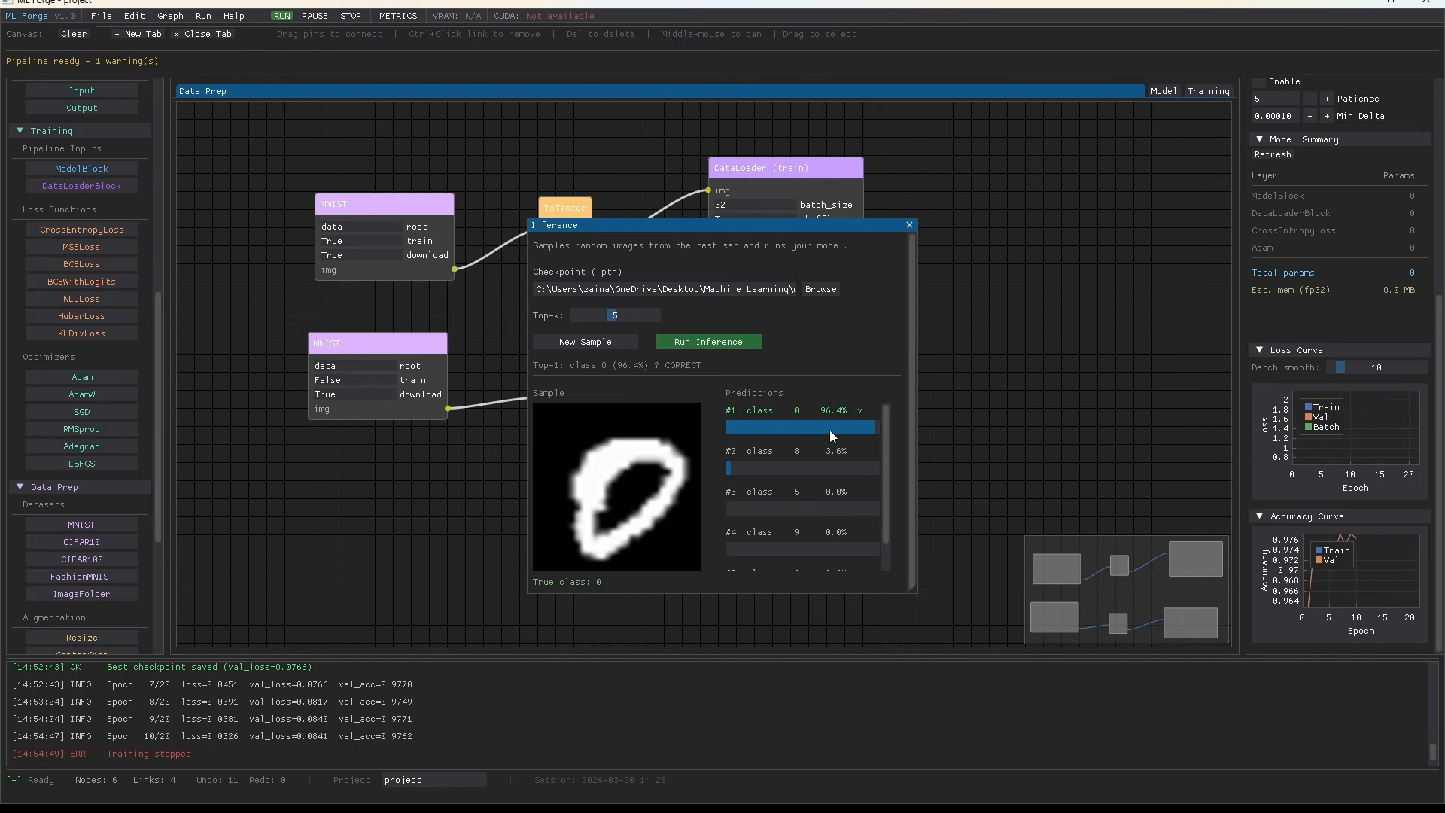
pyautogui.click(603, 342)
pyautogui.click(677, 346)
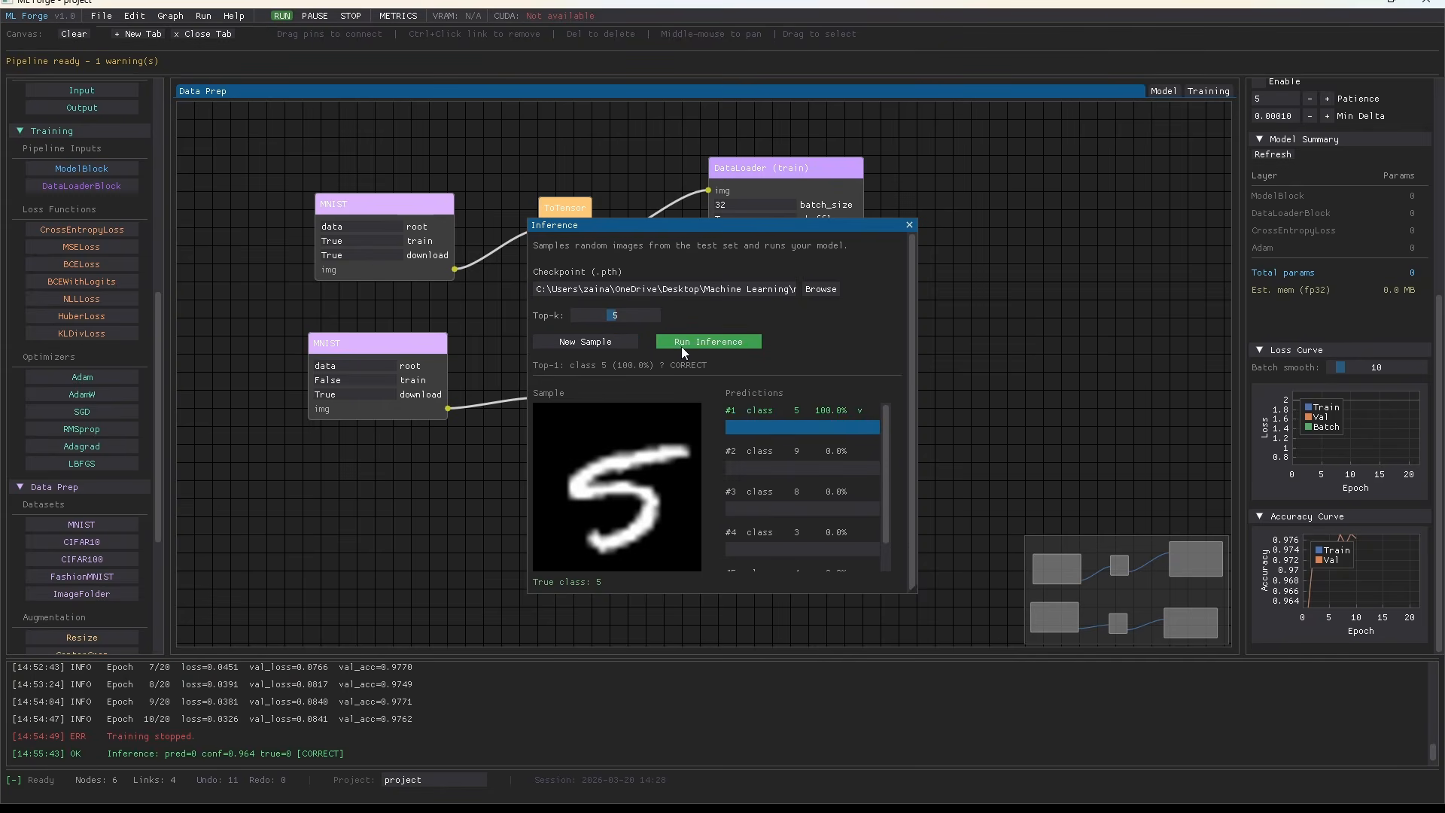
pyautogui.click(594, 341)
pyautogui.click(737, 344)
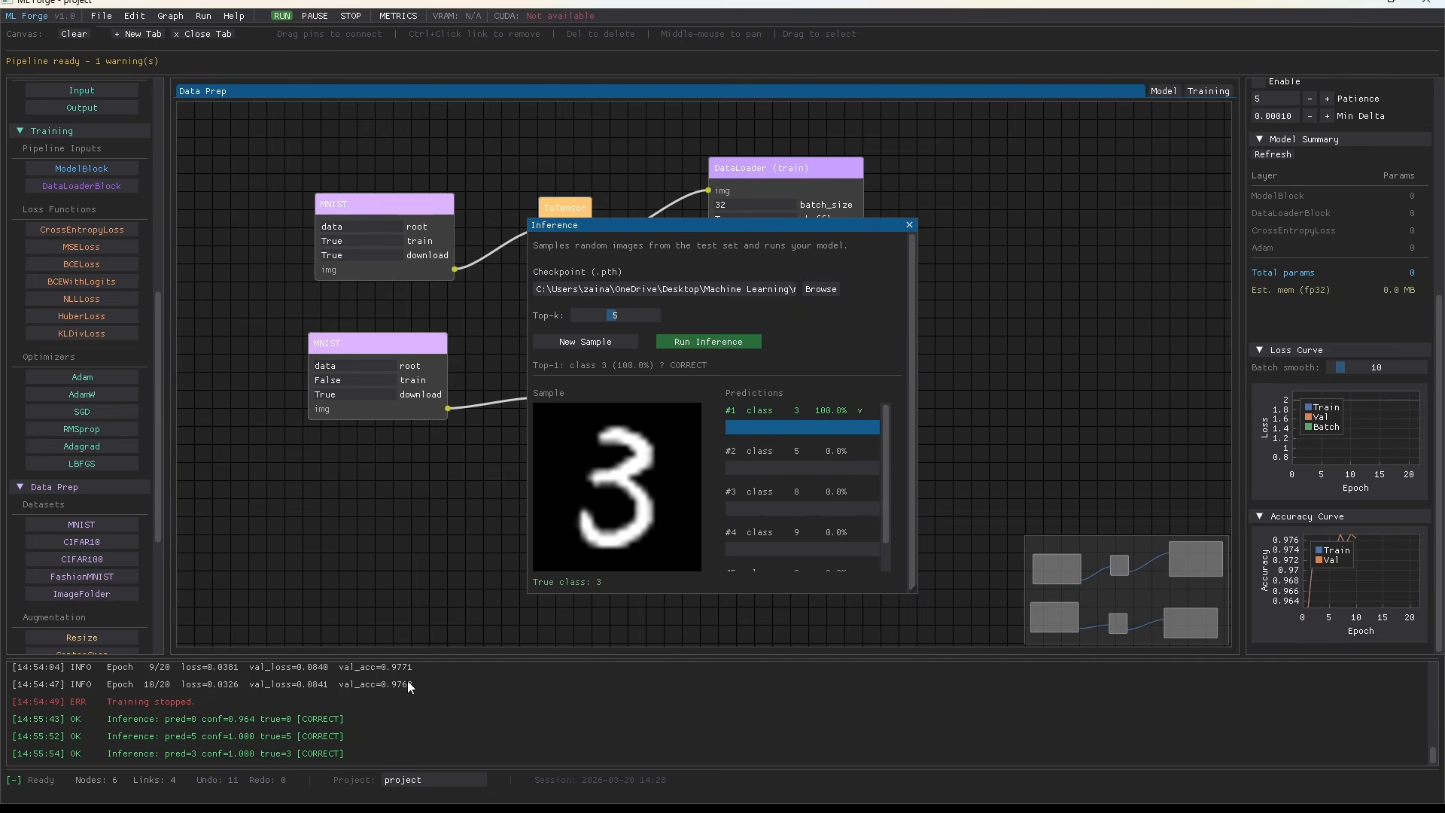
pyautogui.click(908, 225)
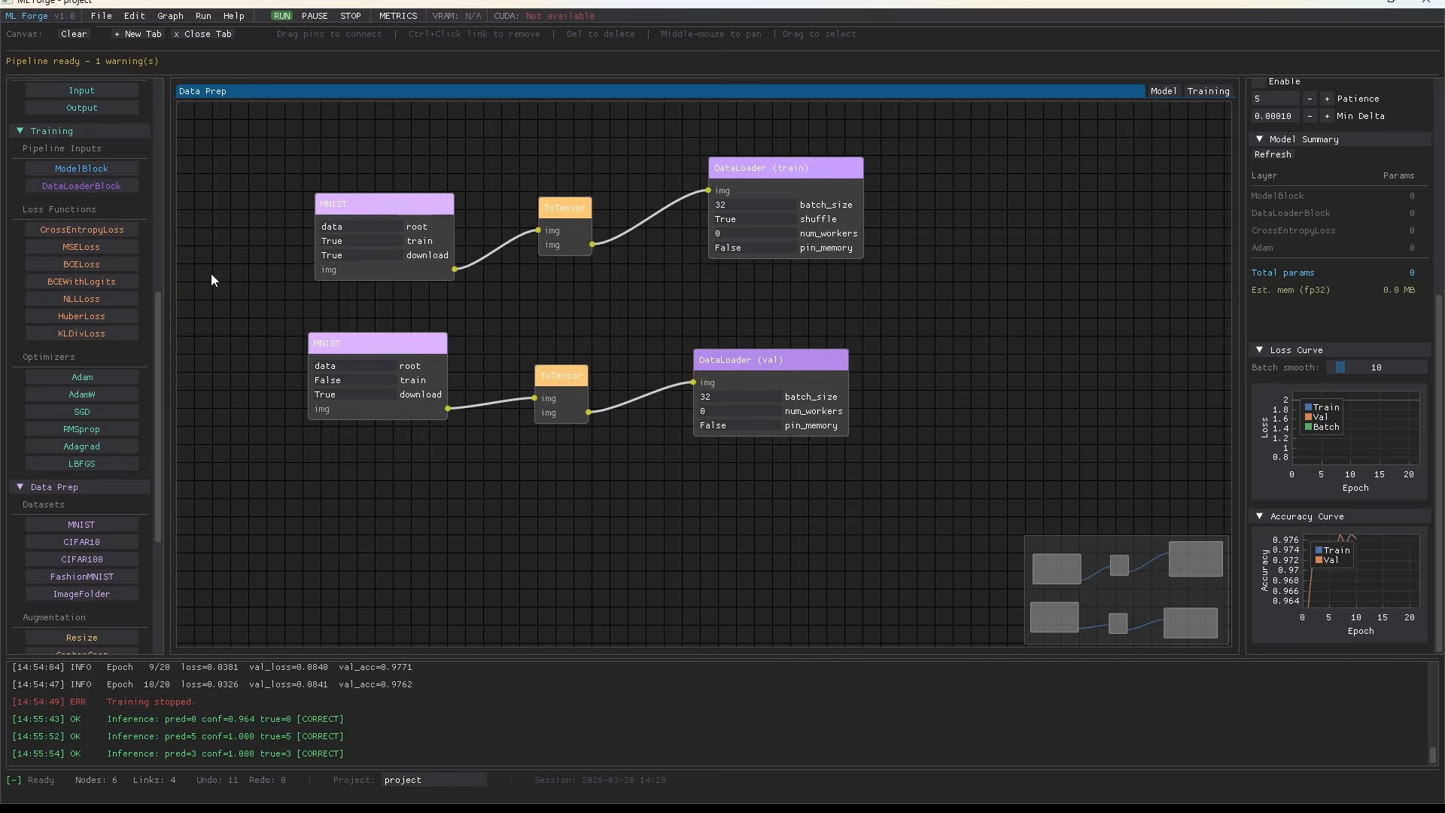
# - Save the project and export the pipeline as the Python PyTorch script train.py into the ml-forge-projects > project1 folder
pyautogui.hotkey('ctrl', 's')
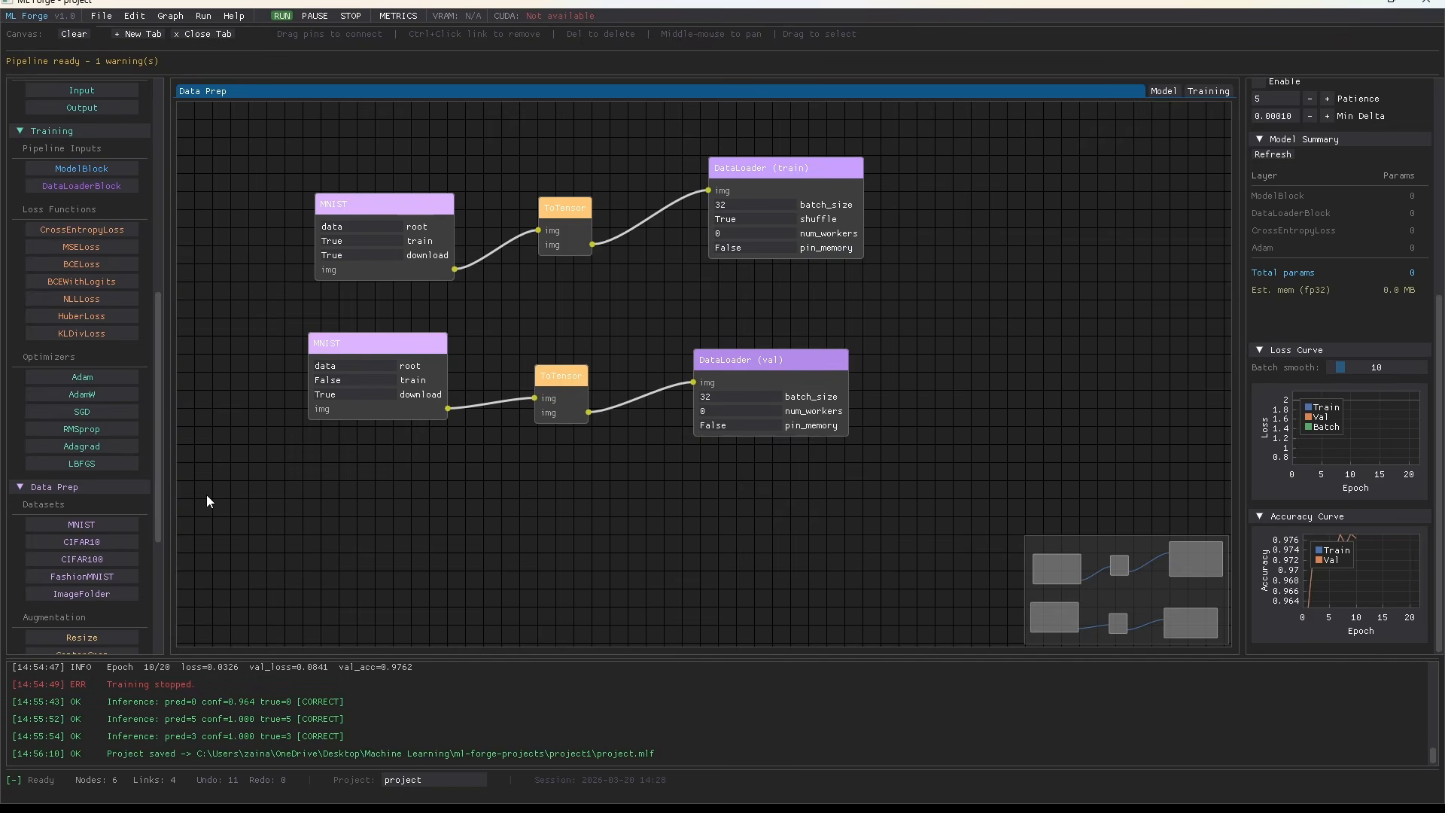
pyautogui.click(101, 15)
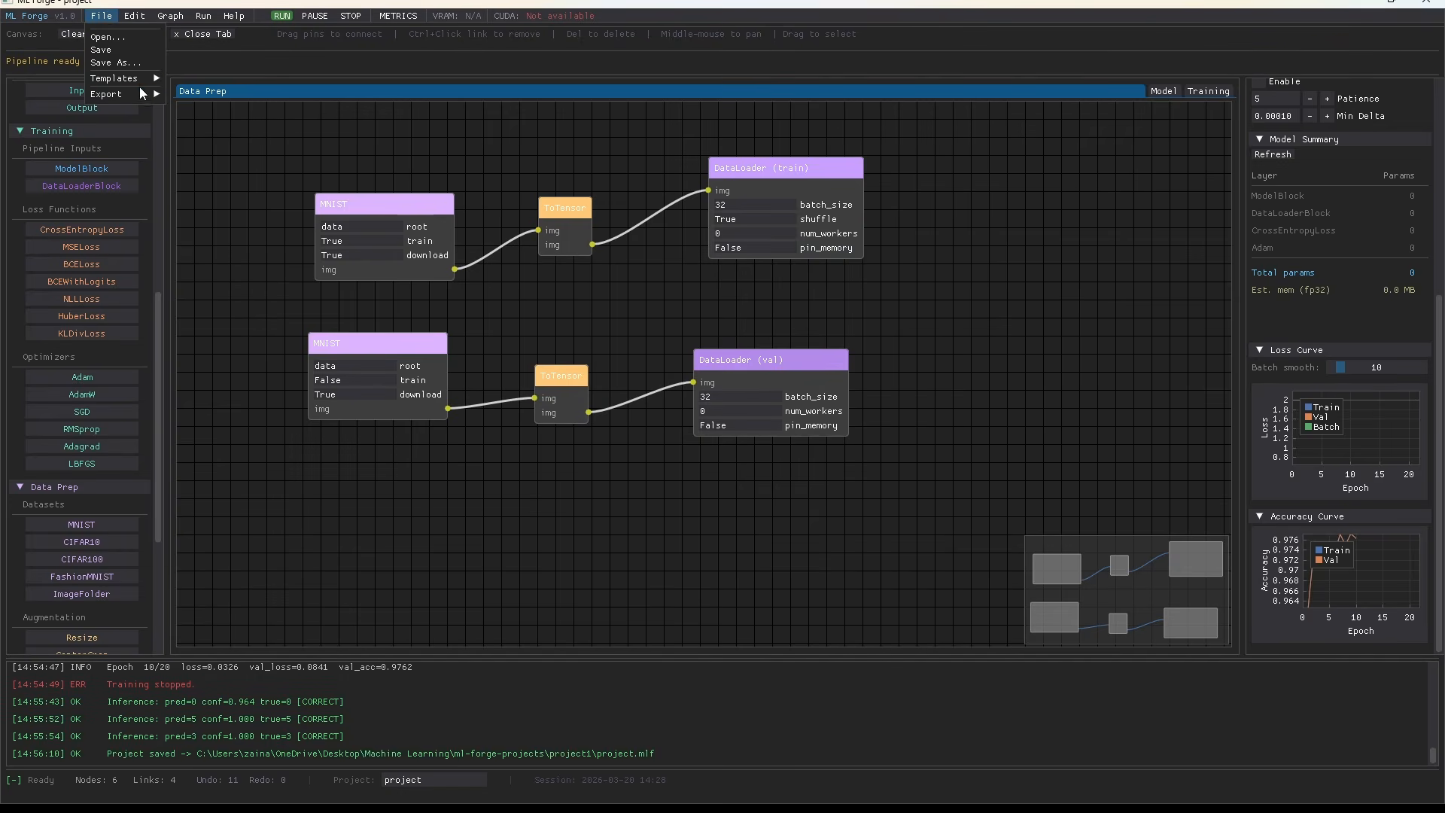
pyautogui.moveTo(143, 93)
pyautogui.moveTo(194, 95)
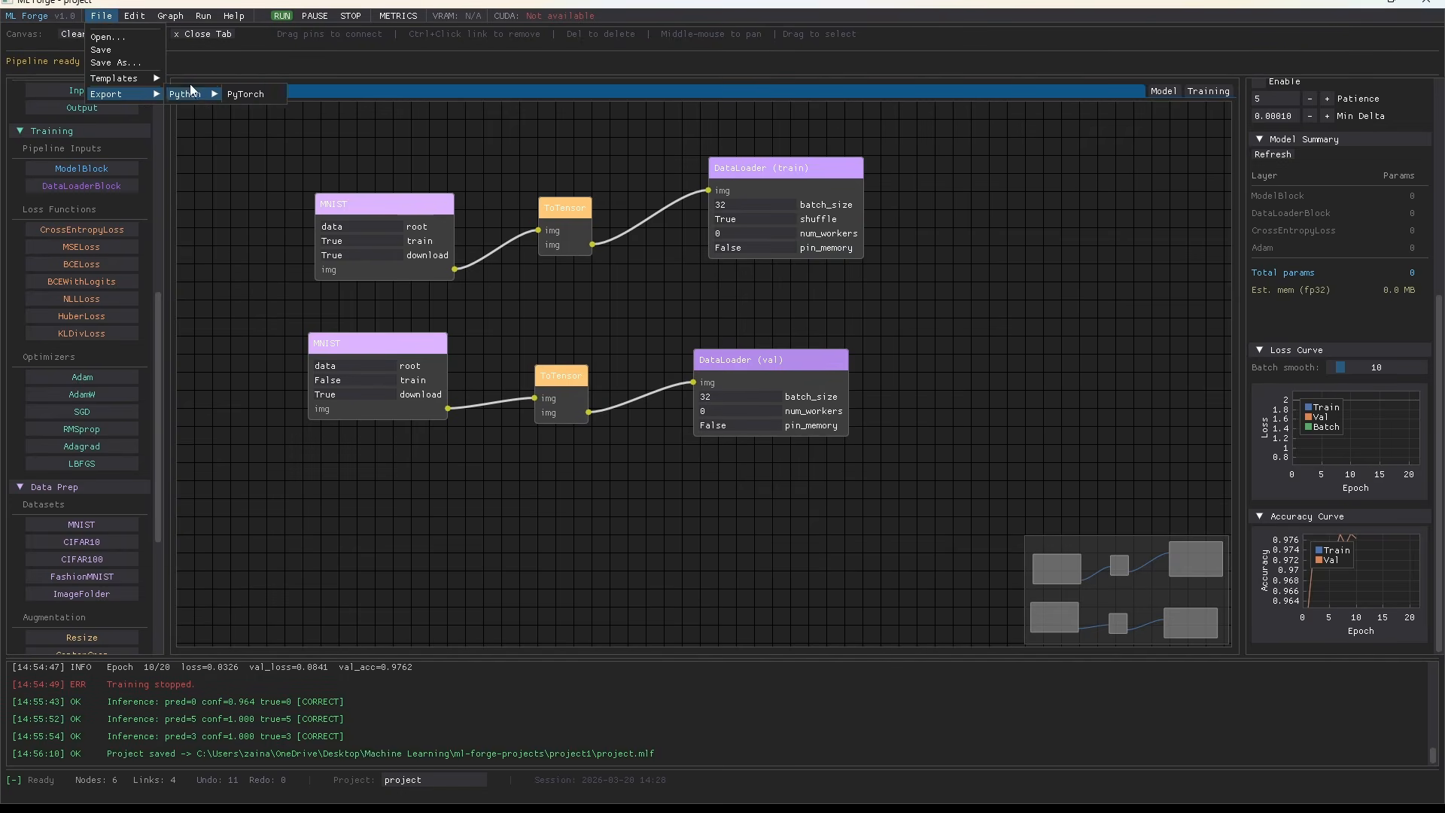
pyautogui.click(246, 95)
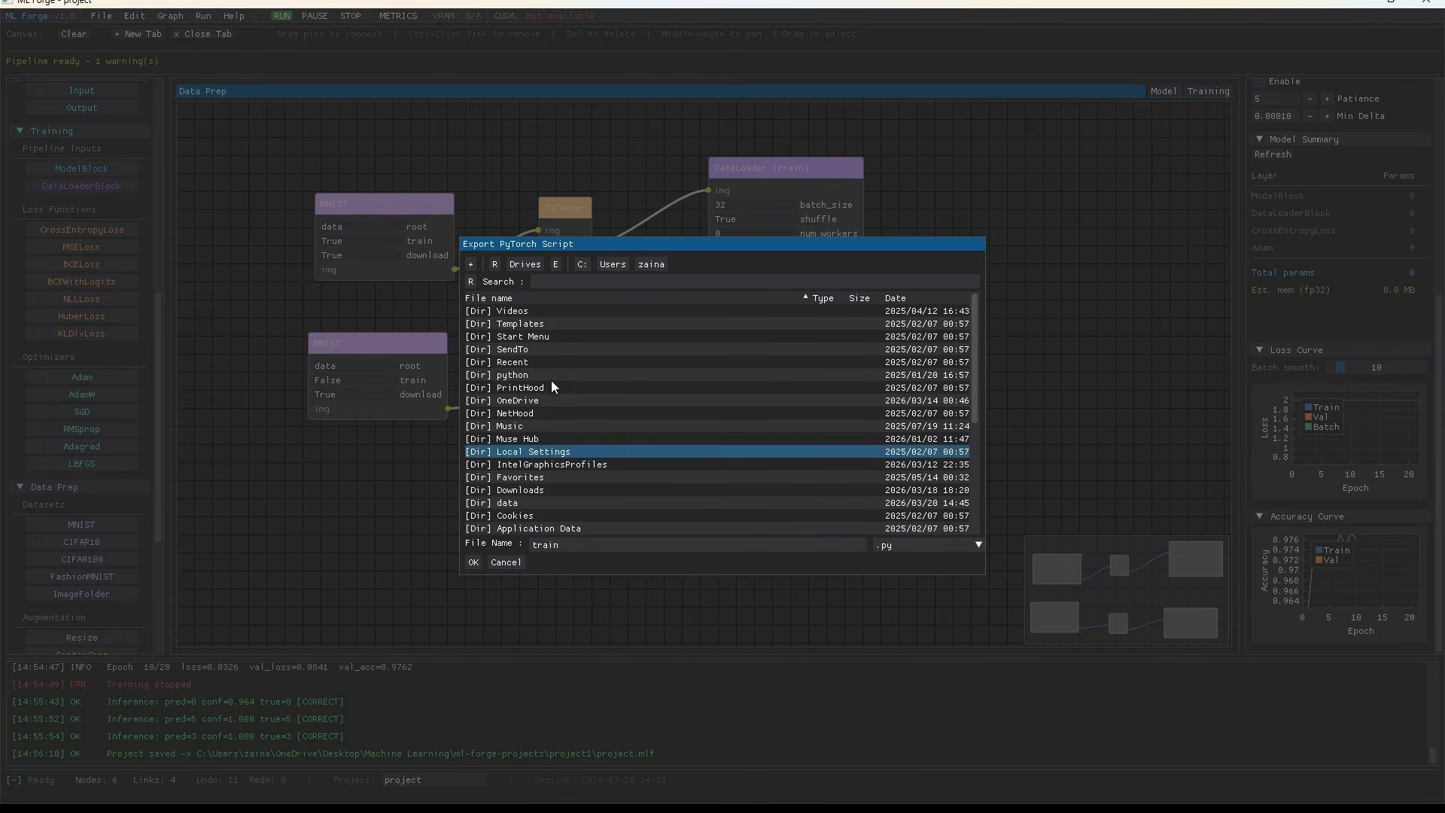
pyautogui.doubleClick(587, 401)
pyautogui.doubleClick(574, 337)
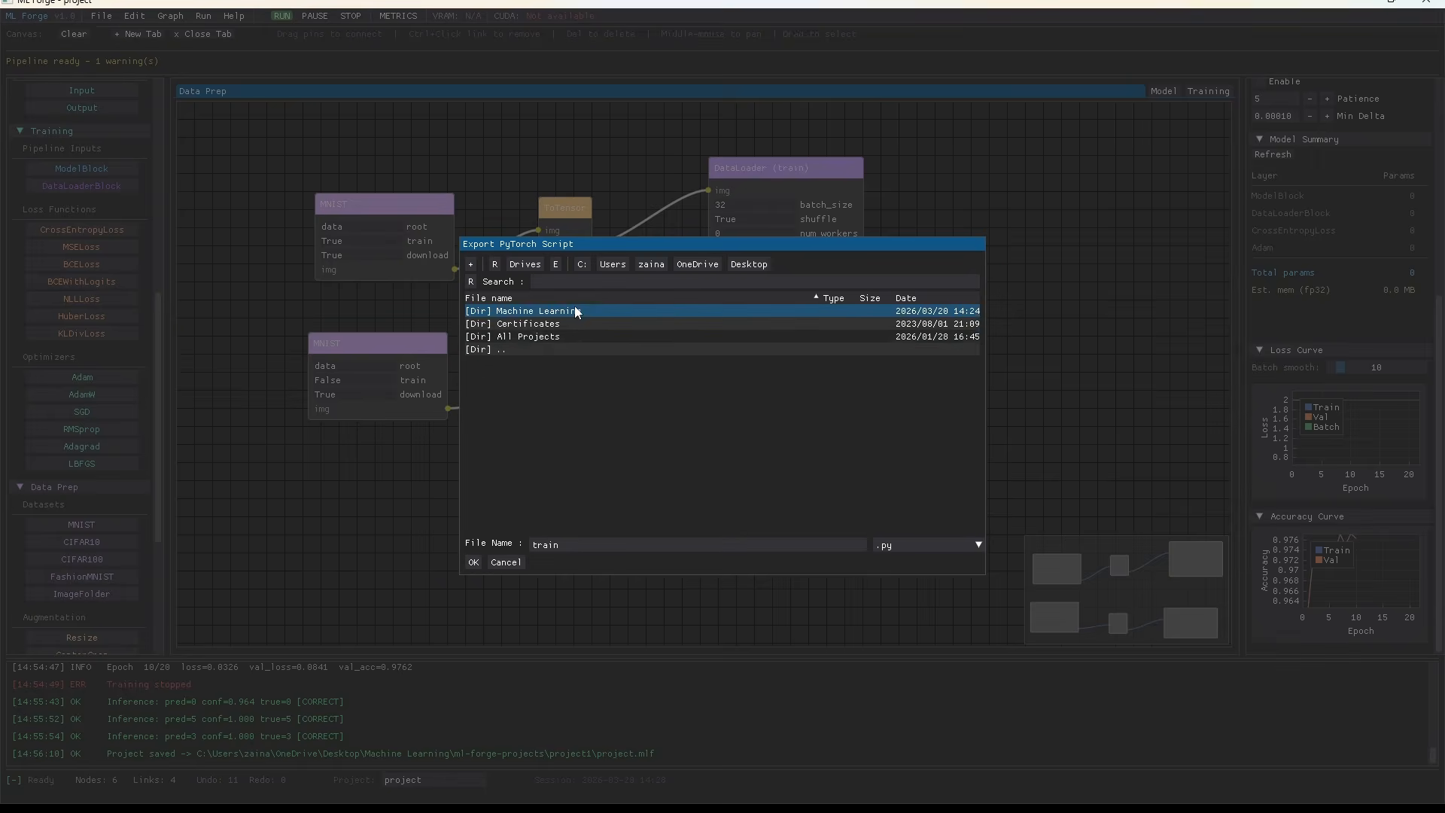
pyautogui.doubleClick(576, 312)
pyautogui.doubleClick(576, 349)
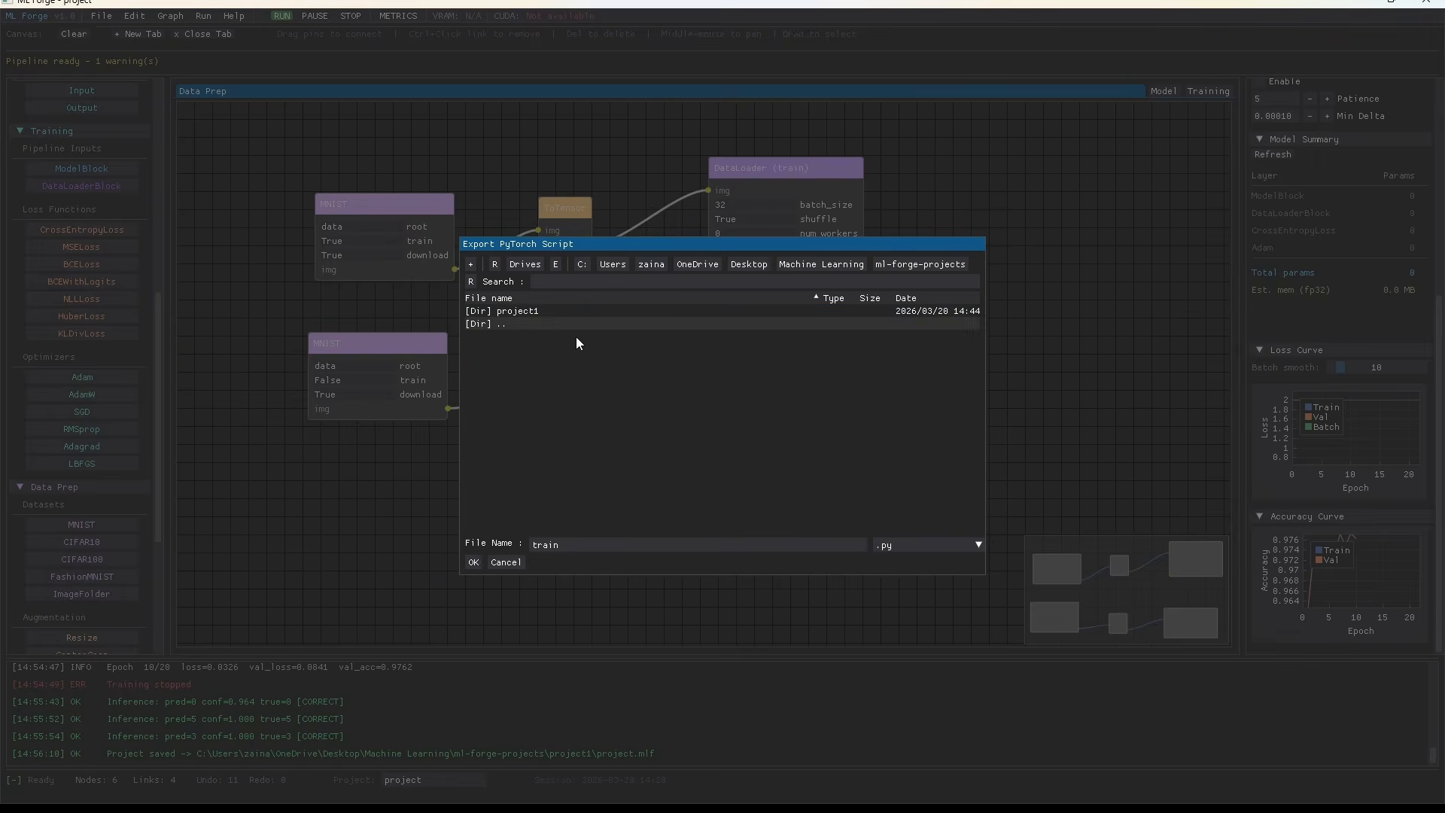
pyautogui.doubleClick(571, 314)
pyautogui.click(473, 562)
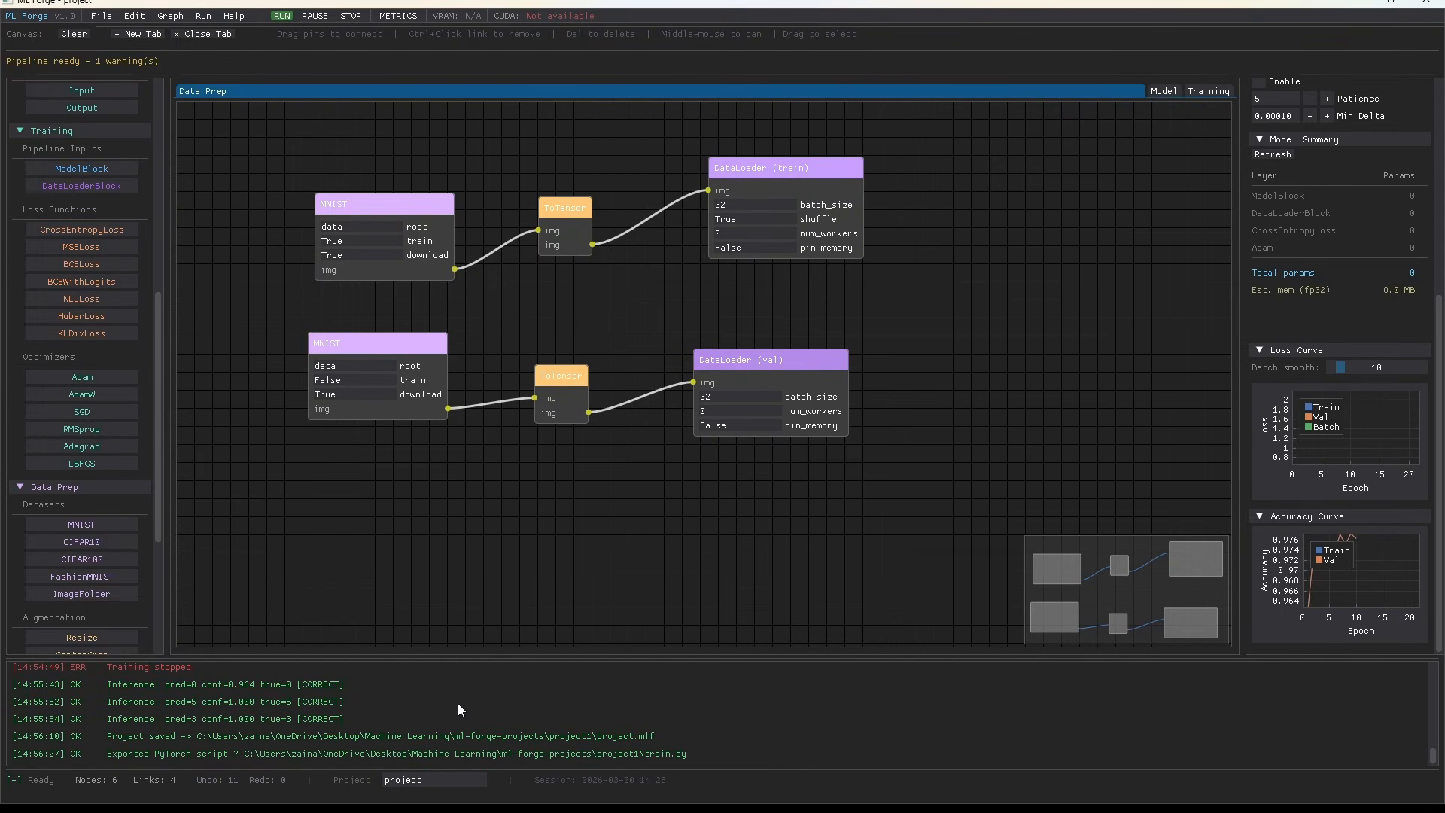
pyautogui.scroll(5, 635, 694)
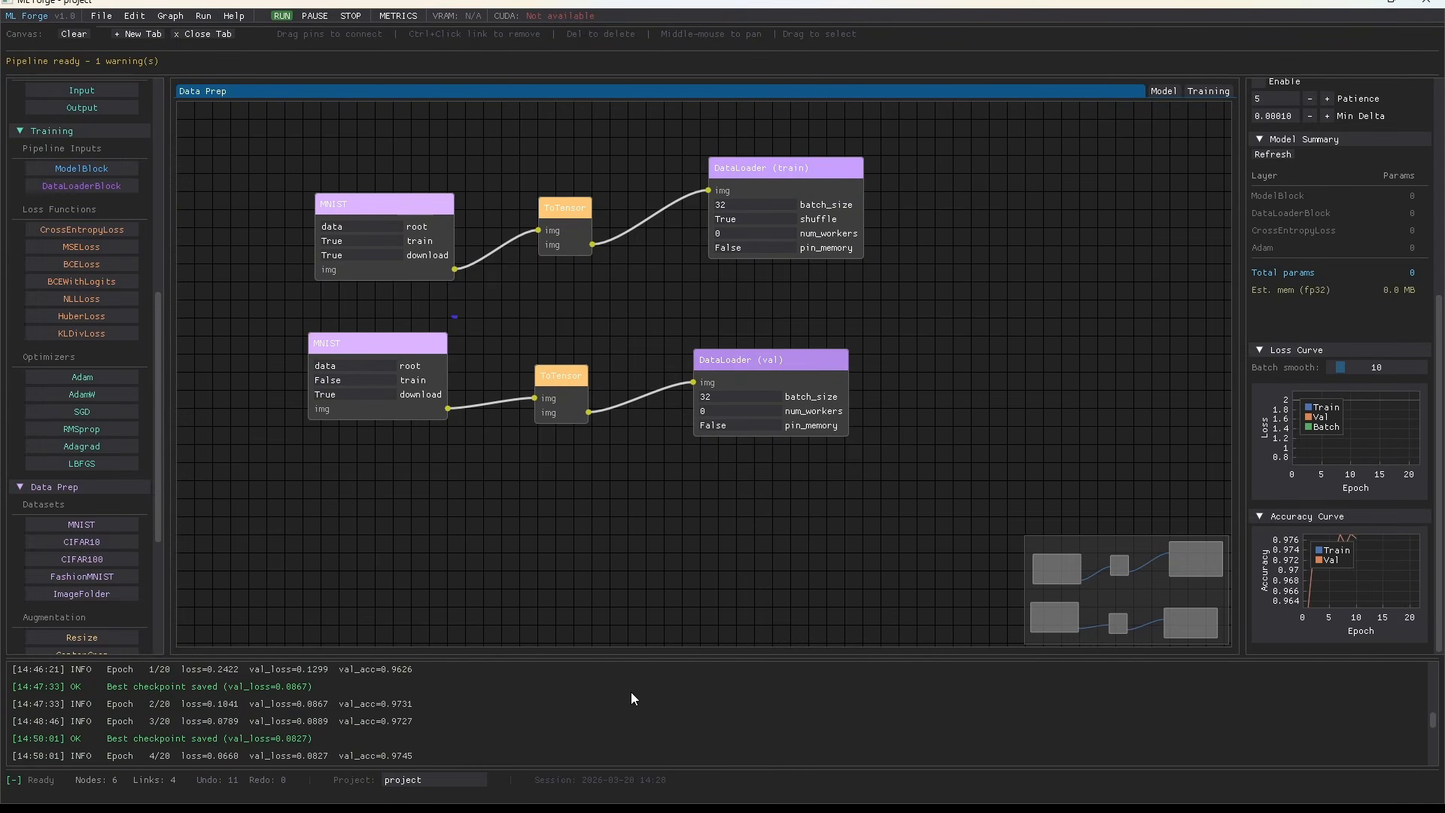
# - Switch to File Explorer and open Machine Learning > ml-forge-projects > project1 to find the exported script
pyautogui.moveTo(826, 803)
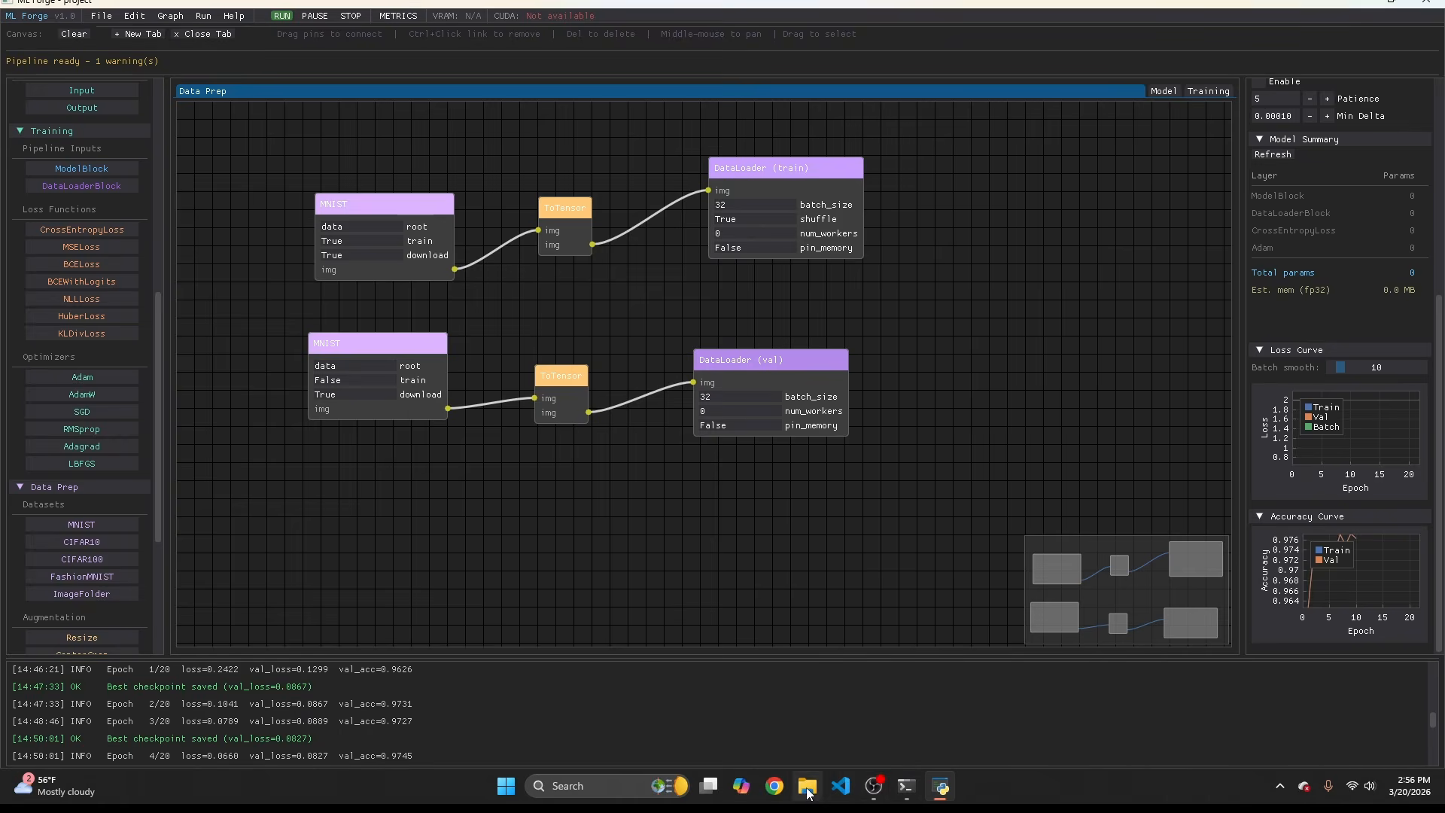
pyautogui.click(807, 786)
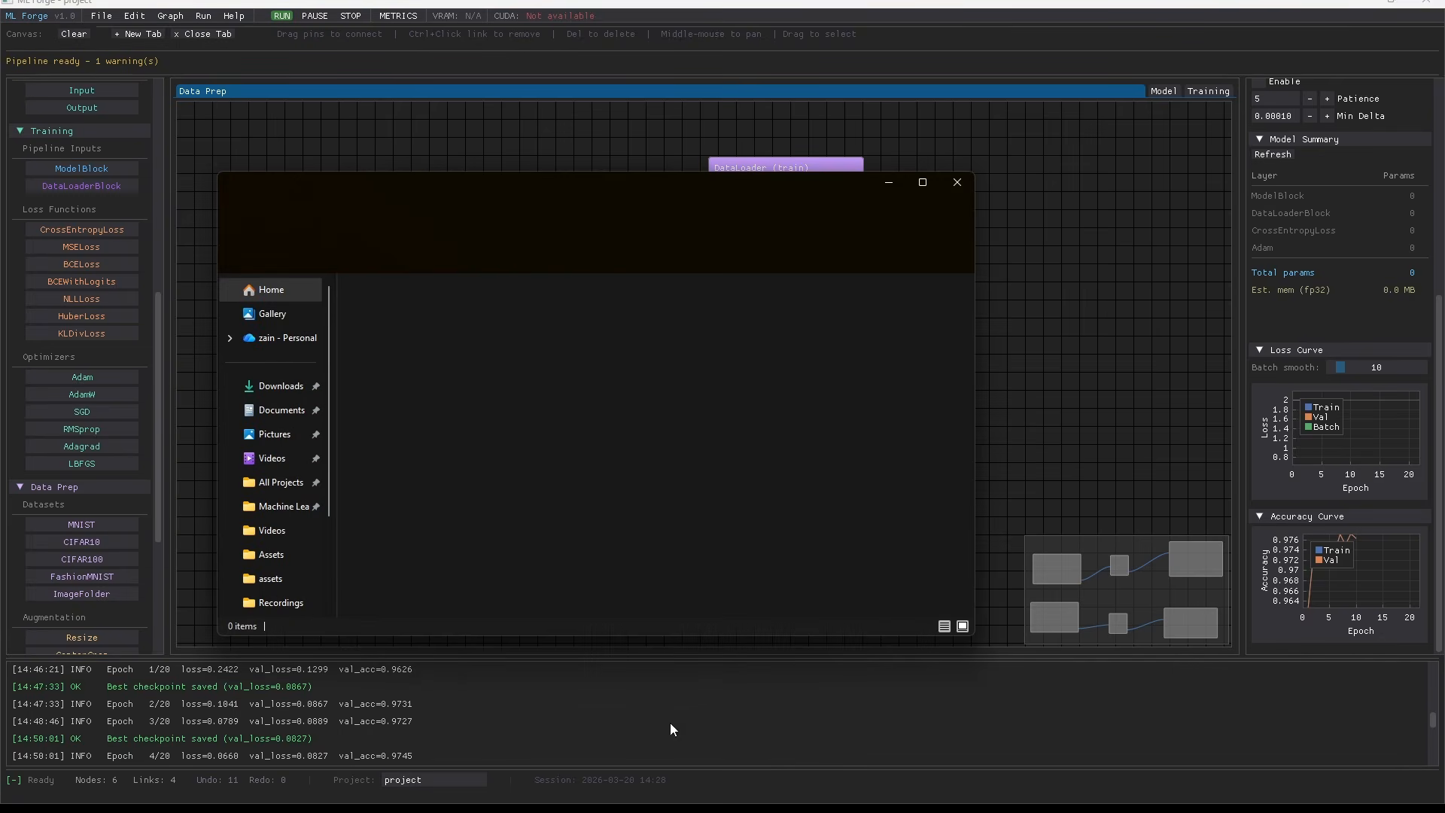
pyautogui.click(249, 518)
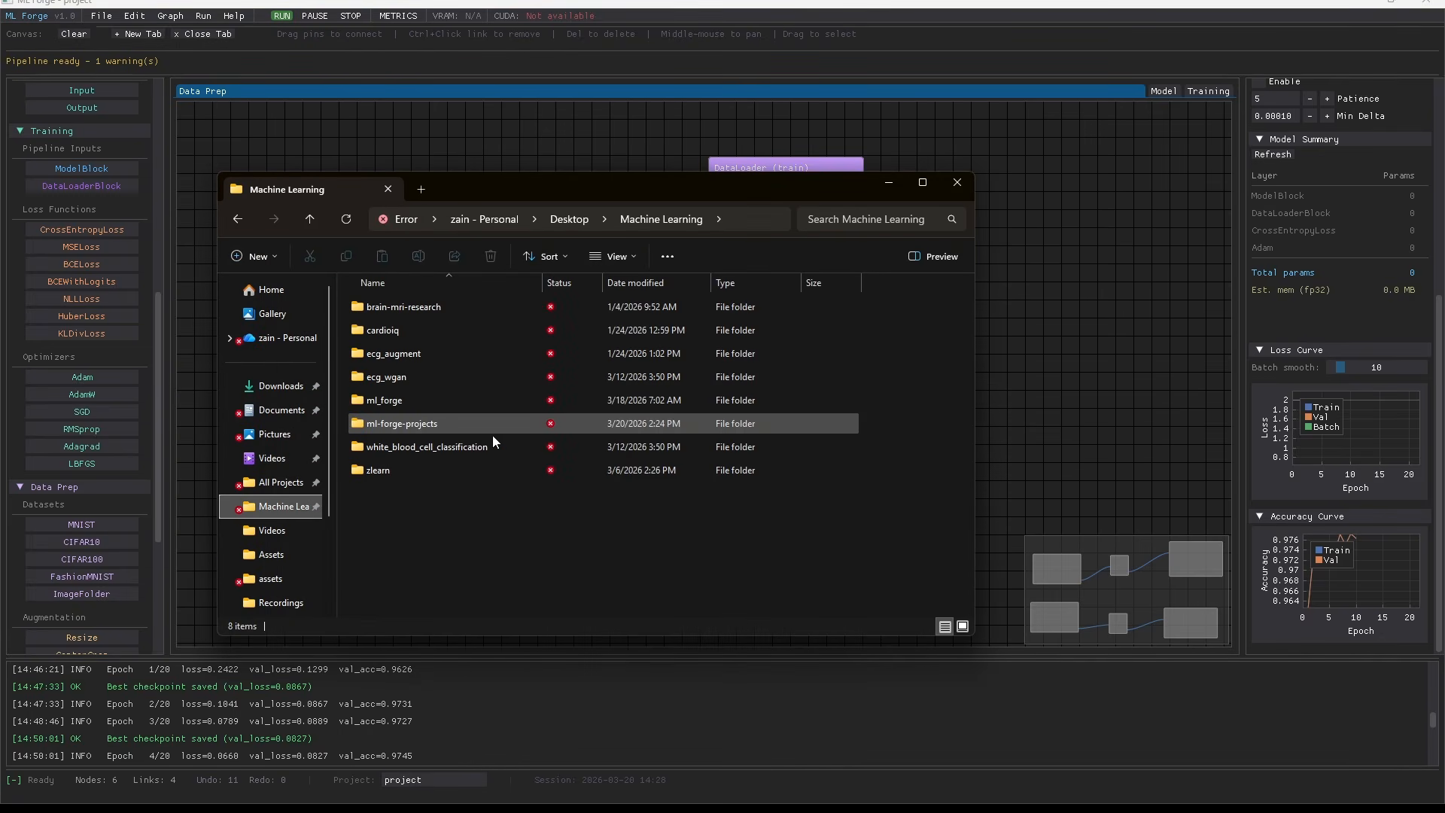
pyautogui.doubleClick(471, 423)
pyautogui.click(418, 315)
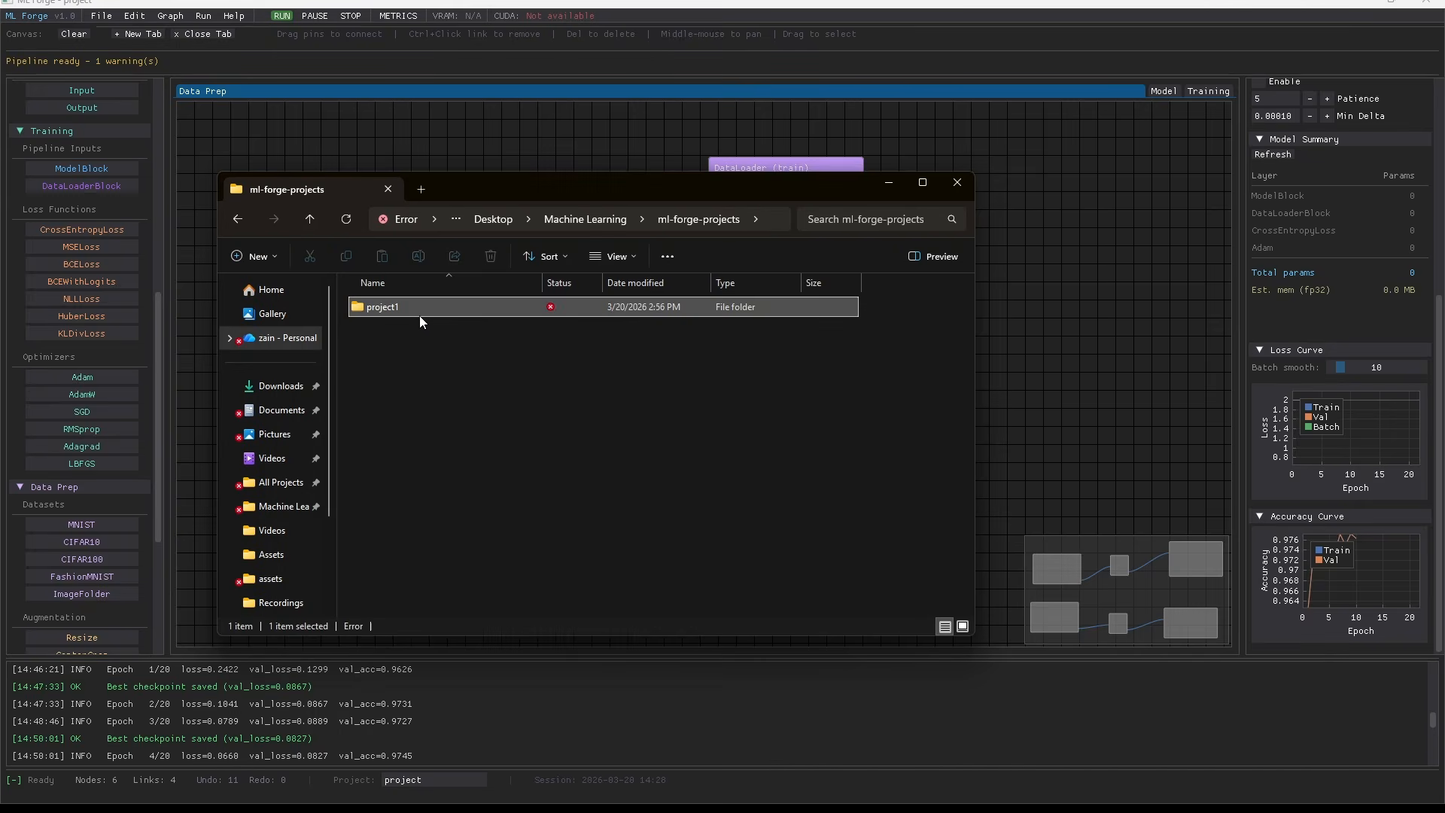
pyautogui.doubleClick(420, 315)
# - Open the exported train Python file in Visual Studio Code and maximize the editor window
pyautogui.click(442, 359)
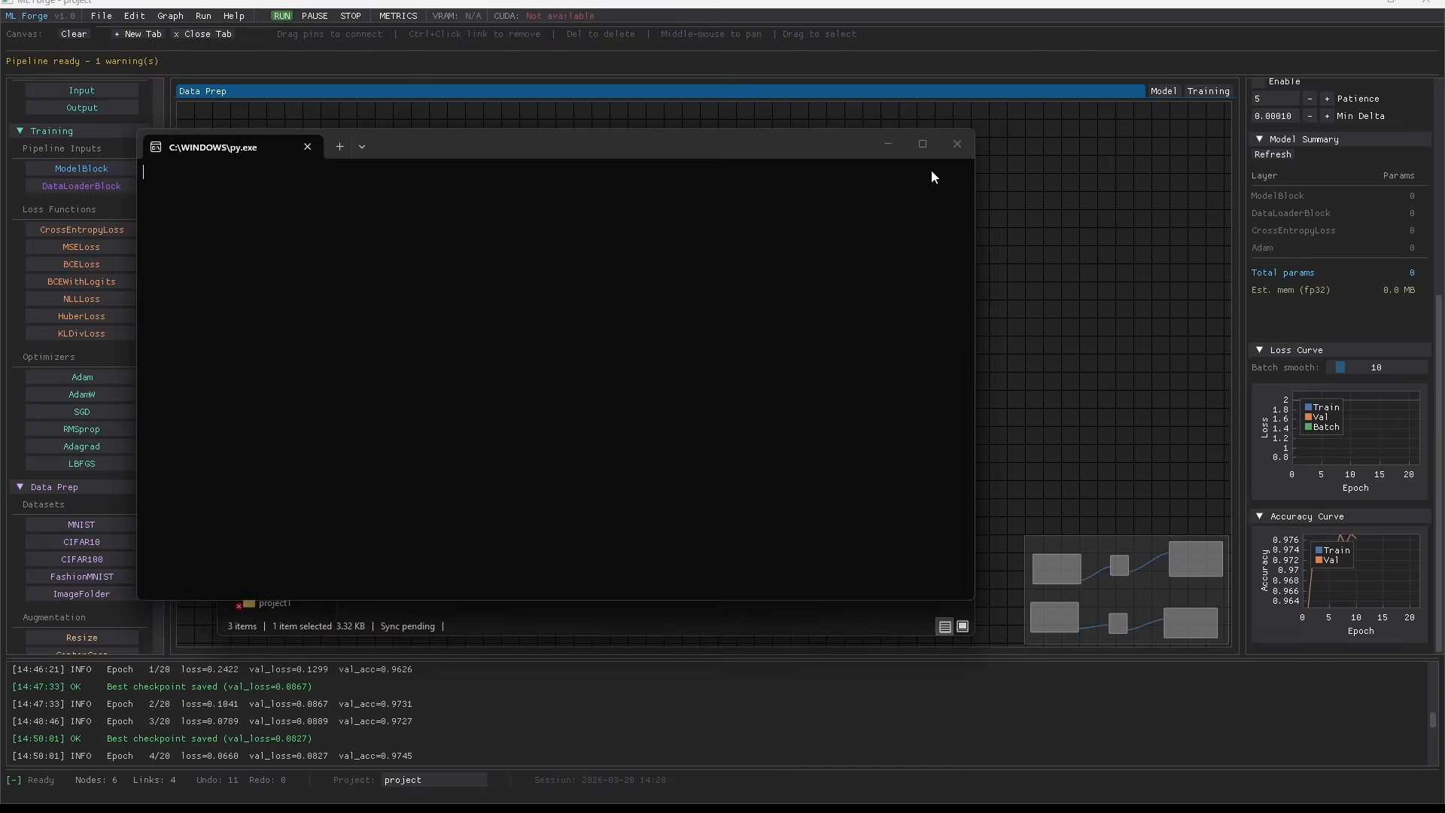
pyautogui.click(958, 144)
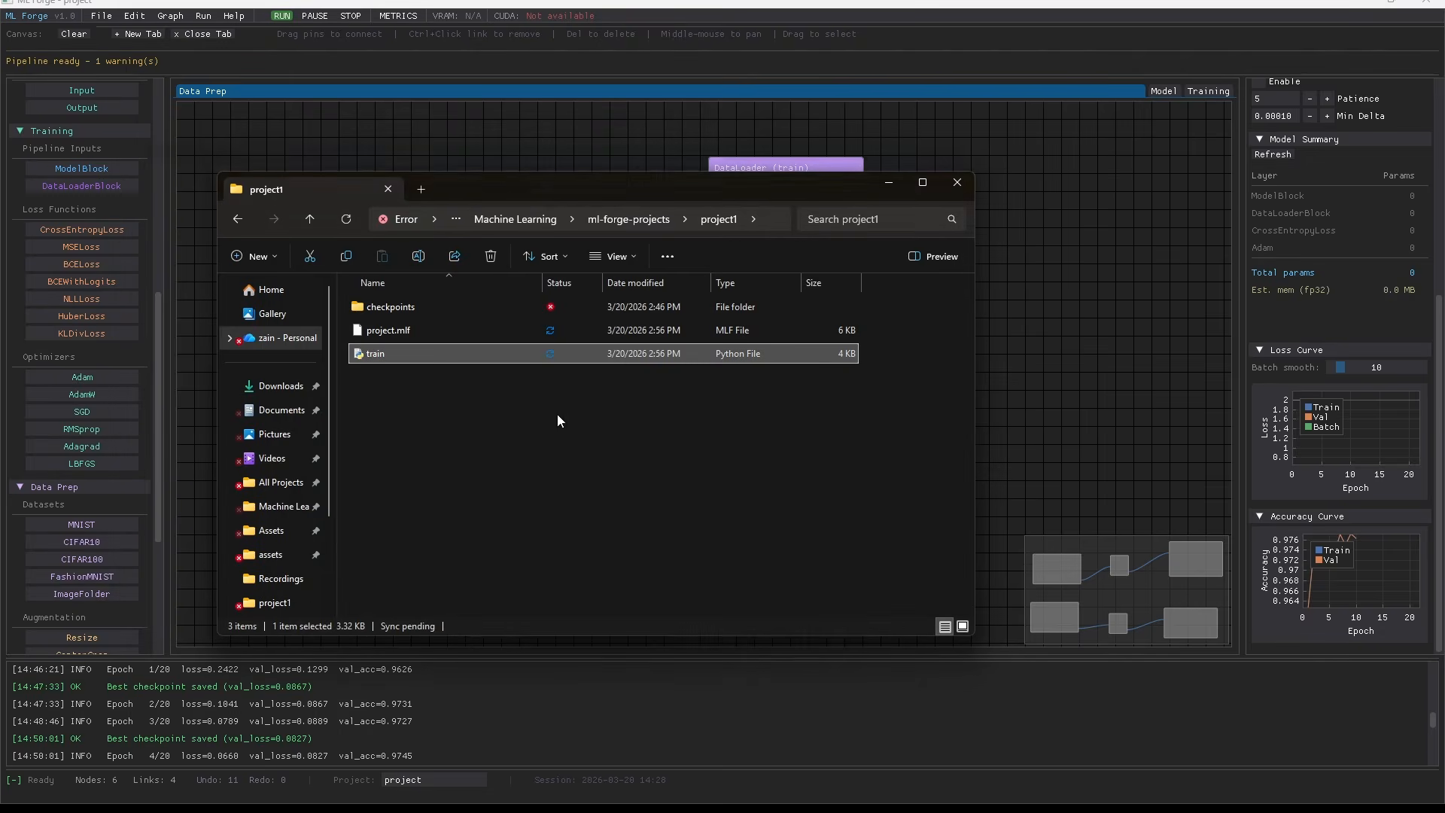
pyautogui.rightClick(450, 353)
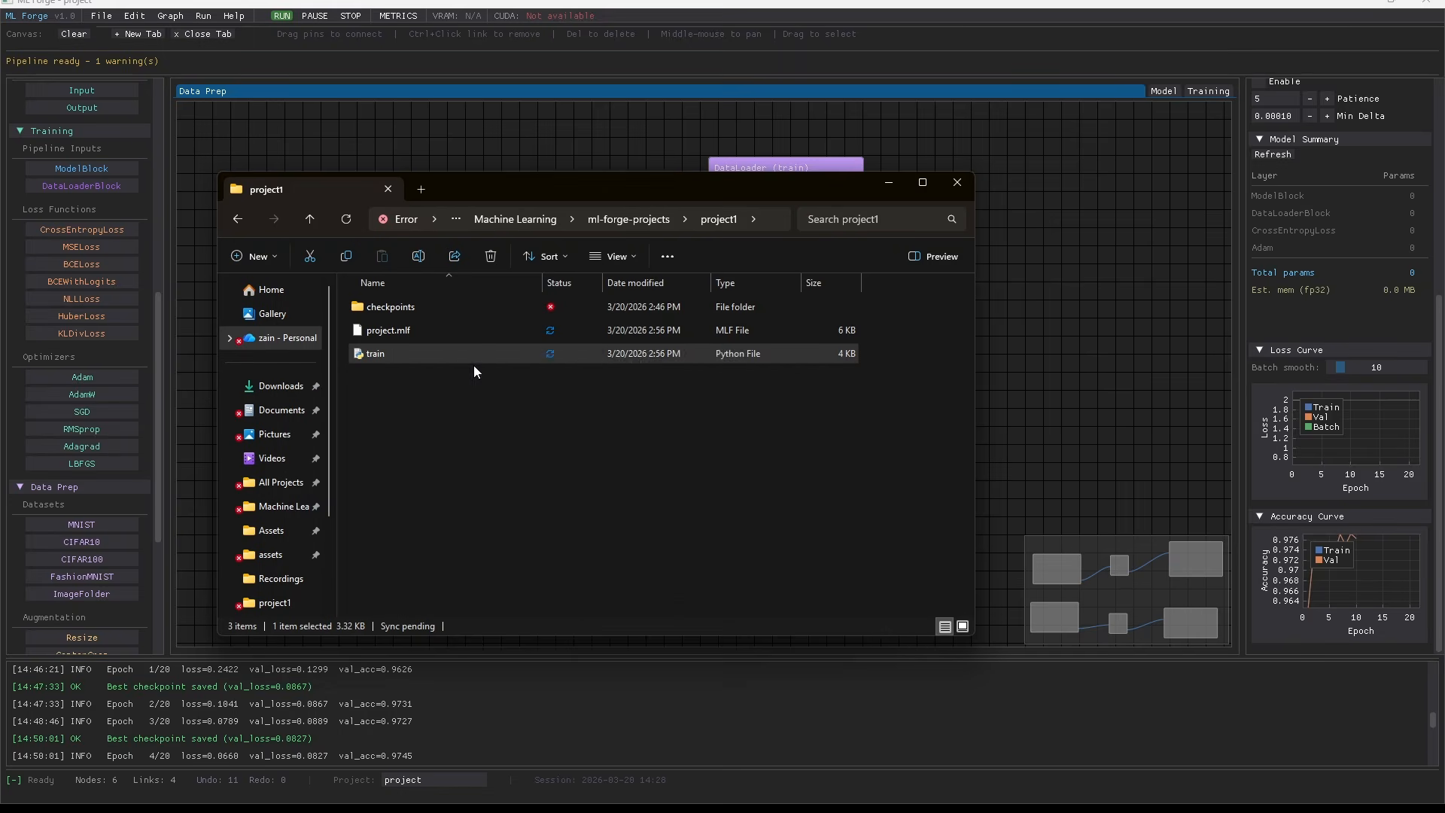
pyautogui.moveTo(578, 441)
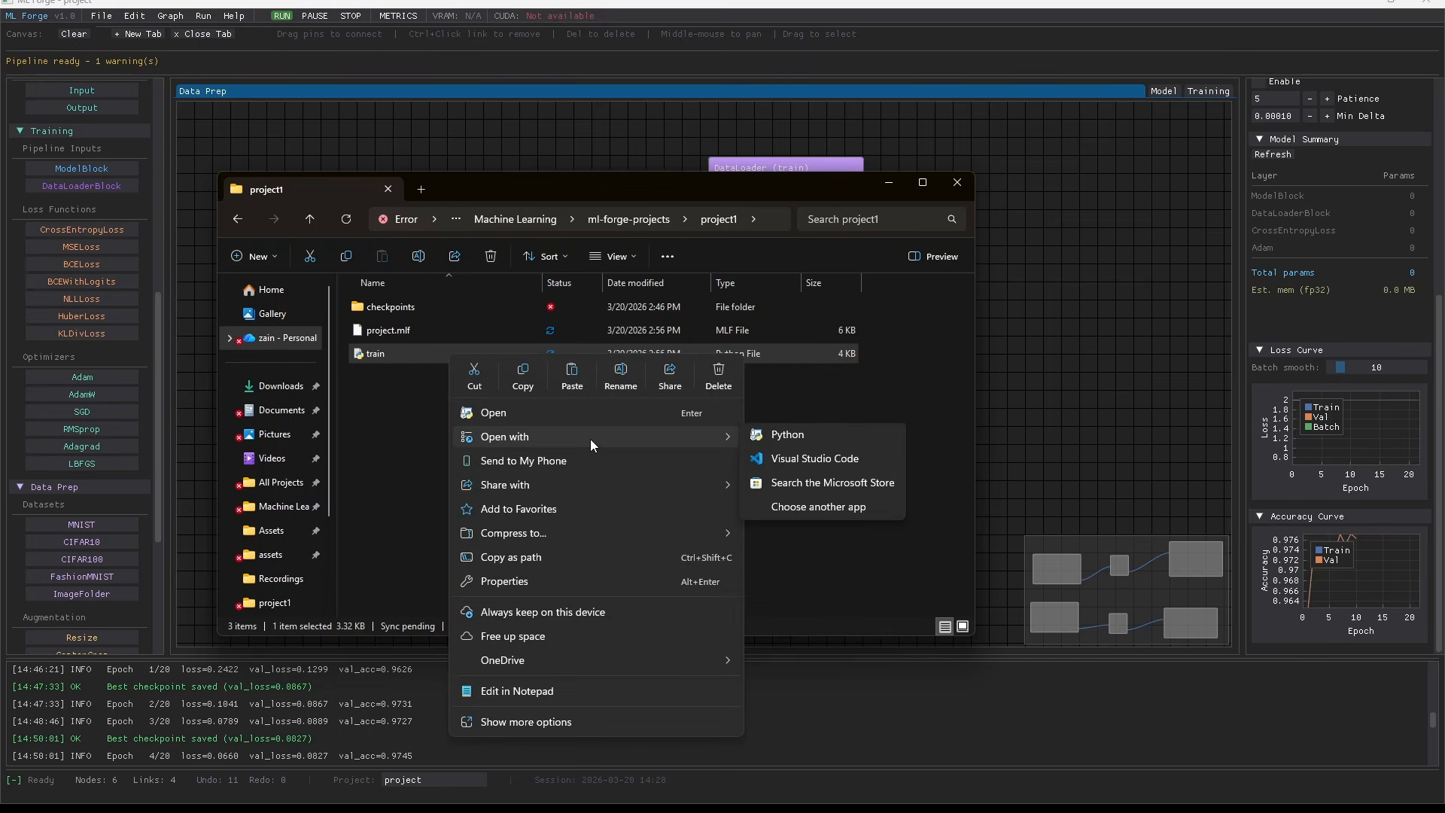
pyautogui.click(760, 461)
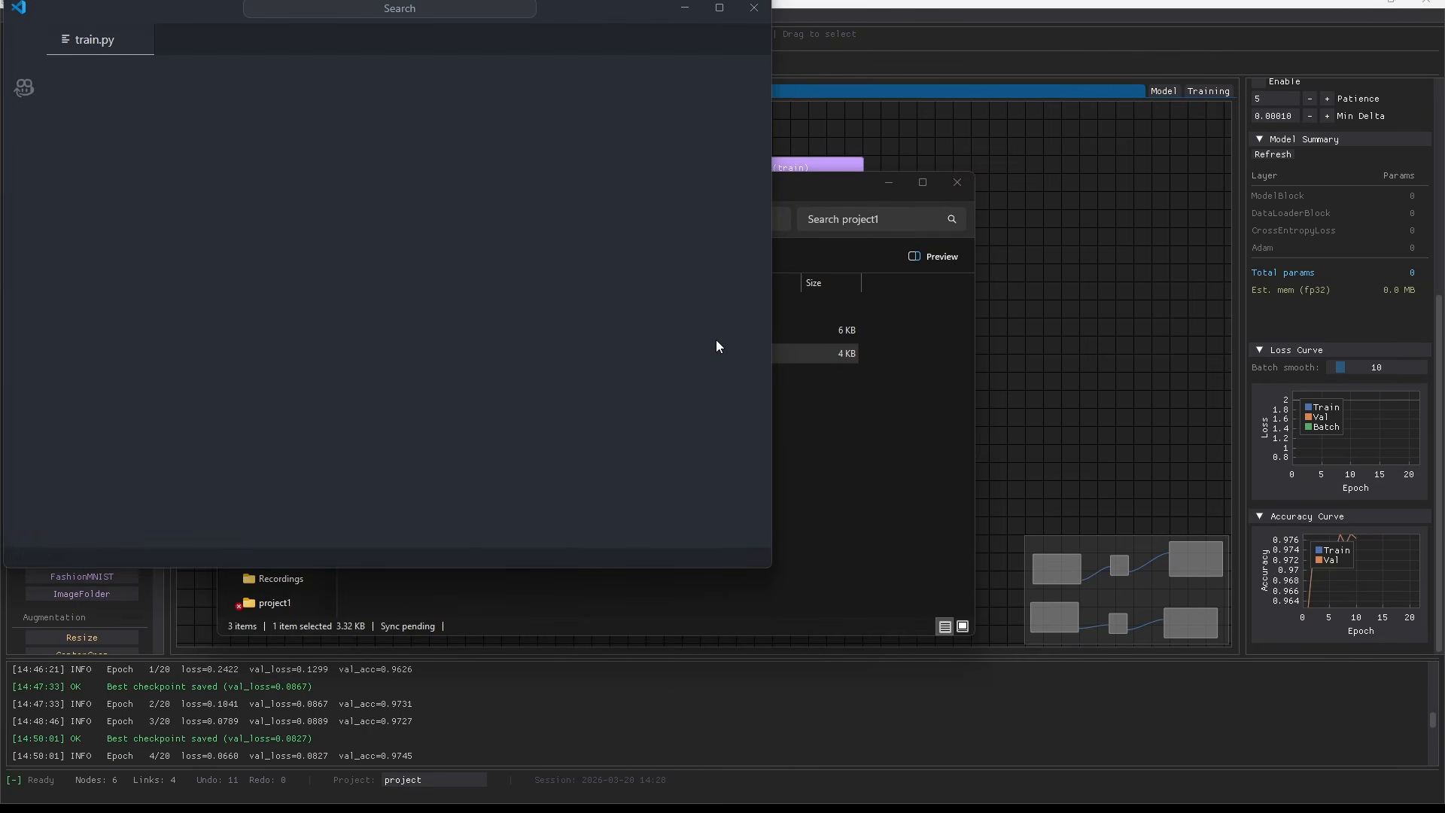
pyautogui.click(715, 9)
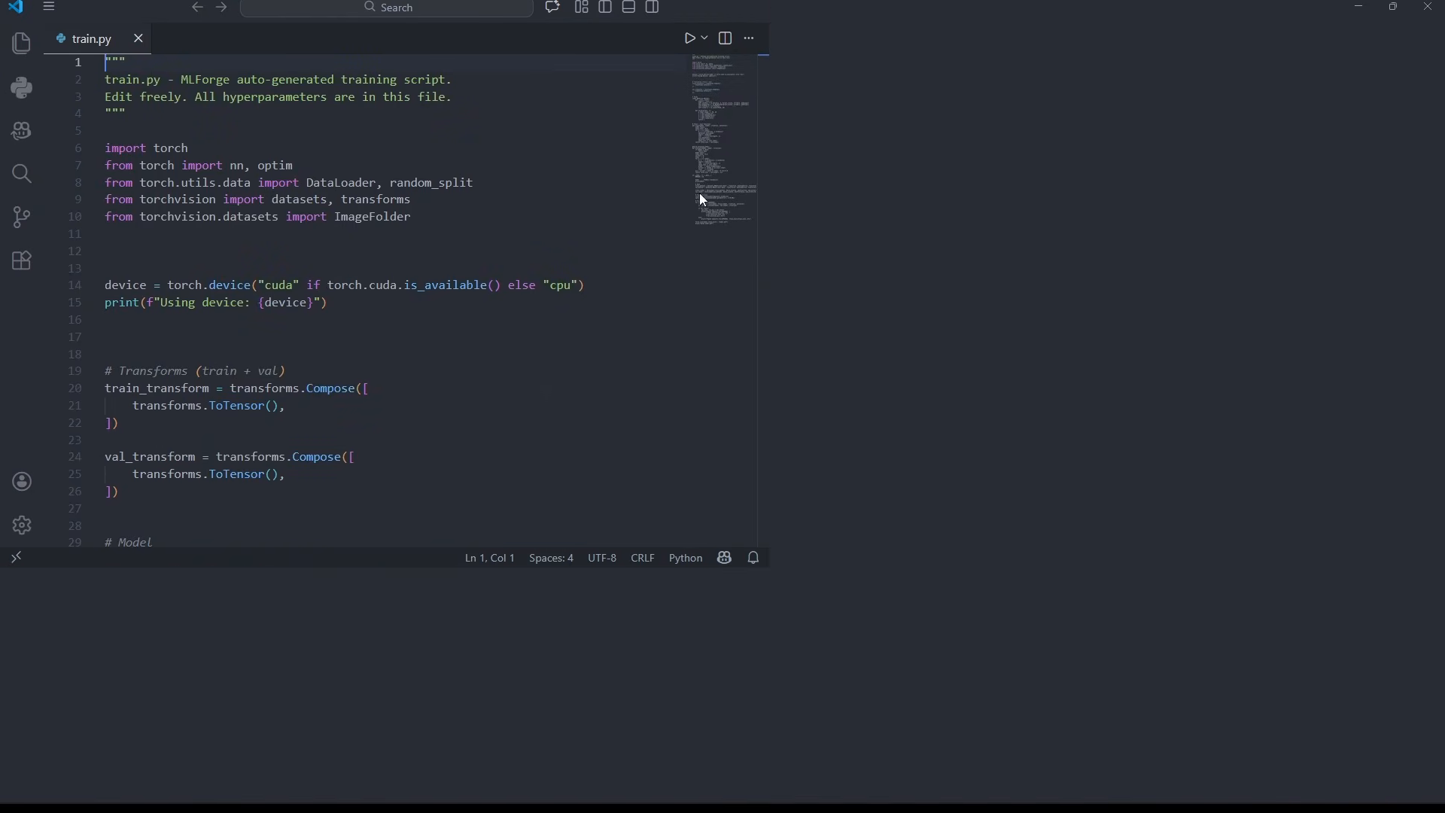
# - Review the generated train.py, including its transforms, Model class, train and evaluate functions, data loaders and training loop
pyautogui.click(700, 231)
pyautogui.scroll(-1, 701, 294)
pyautogui.scroll(-10, 705, 324)
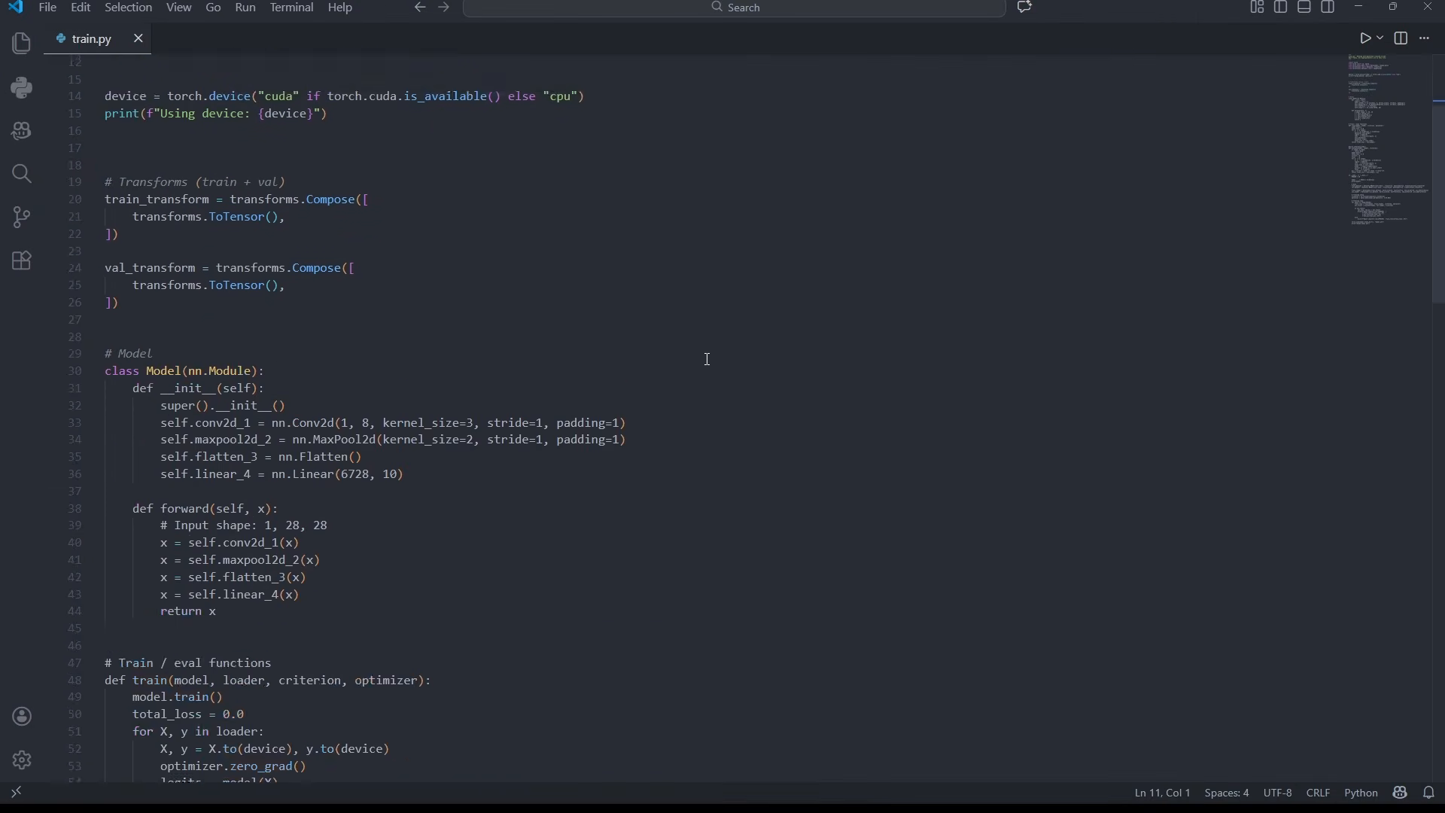
pyautogui.scroll(-20, 706, 355)
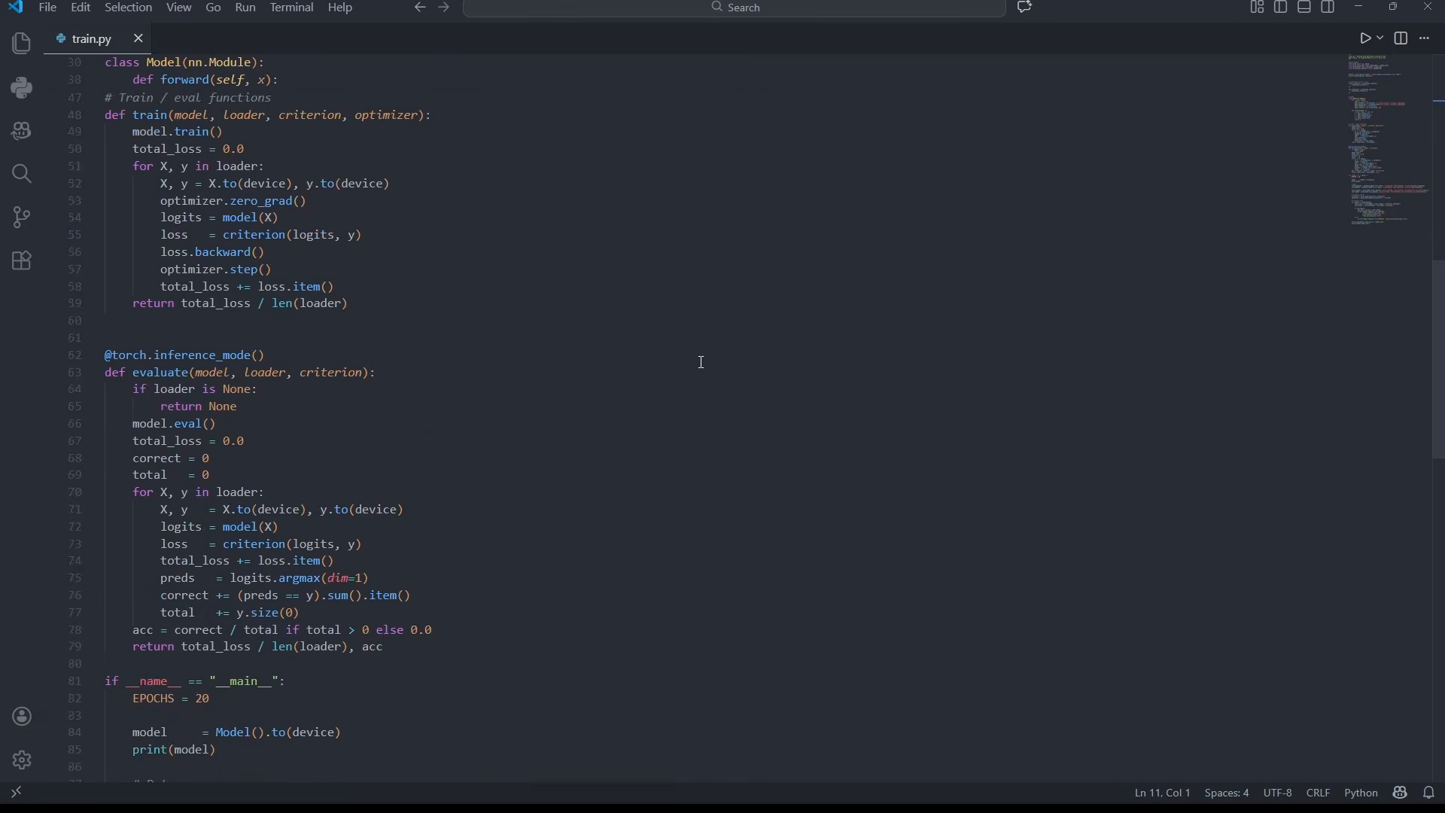
pyautogui.scroll(18, 688, 354)
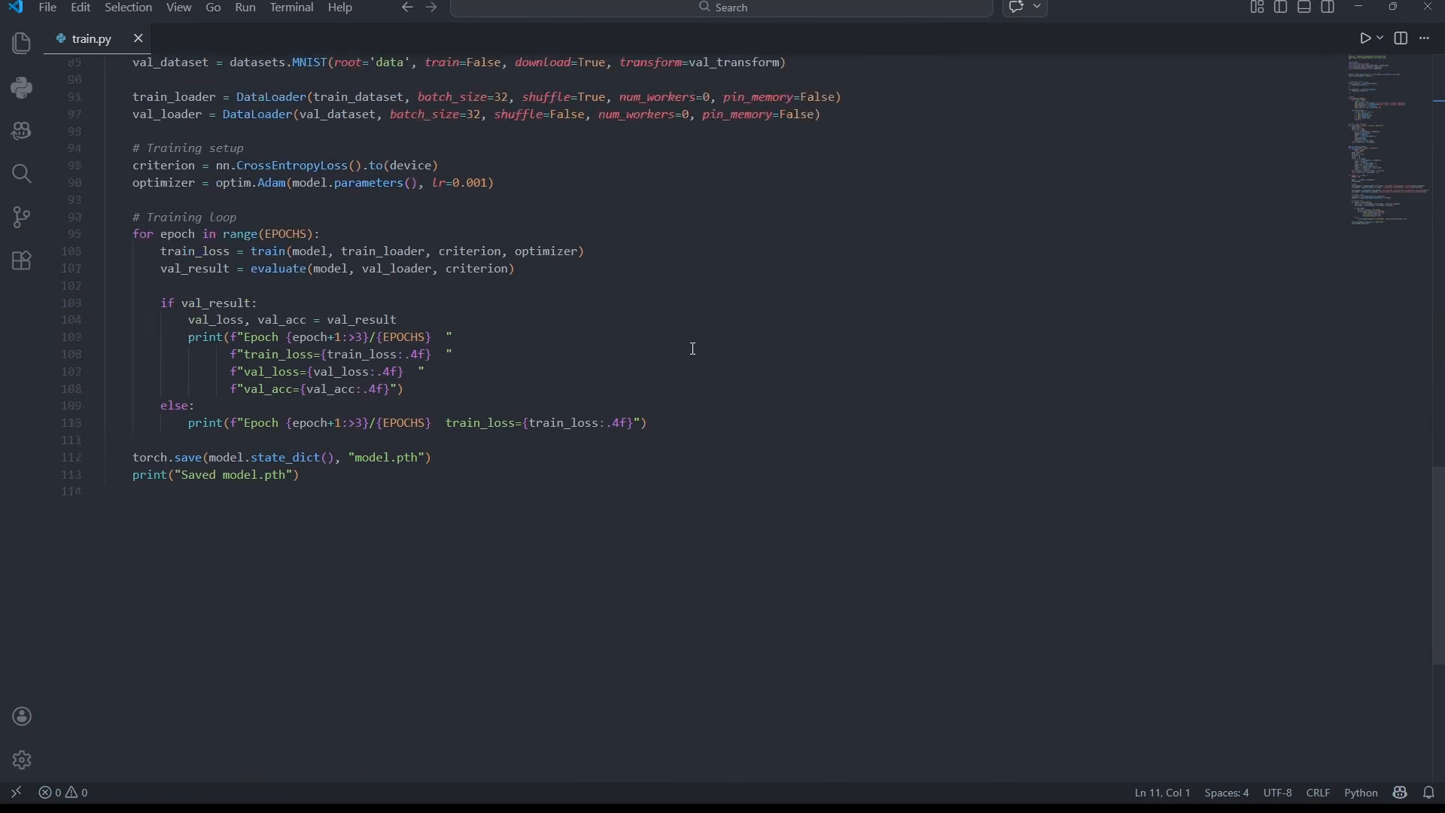
# - Start a transforms.Normal entry on a new line below transforms.ToTensor() in the train_transform list of train.py
pyautogui.moveTo(1436, 384); pyautogui.dragTo(1436, 188)
pyautogui.click(278, 285)
pyautogui.click(316, 401)
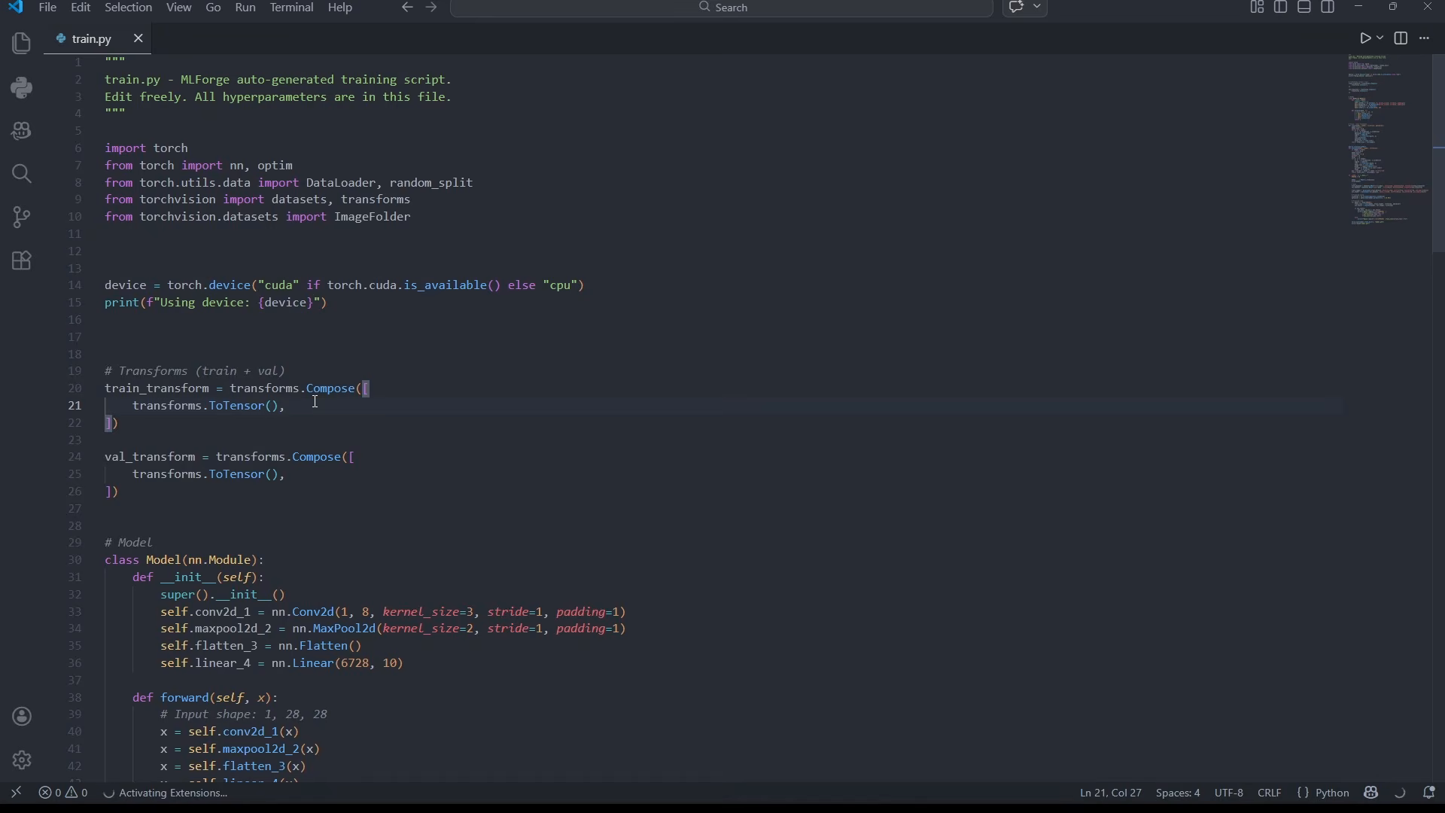
pyautogui.press('Return')
pyautogui.write('transforms')
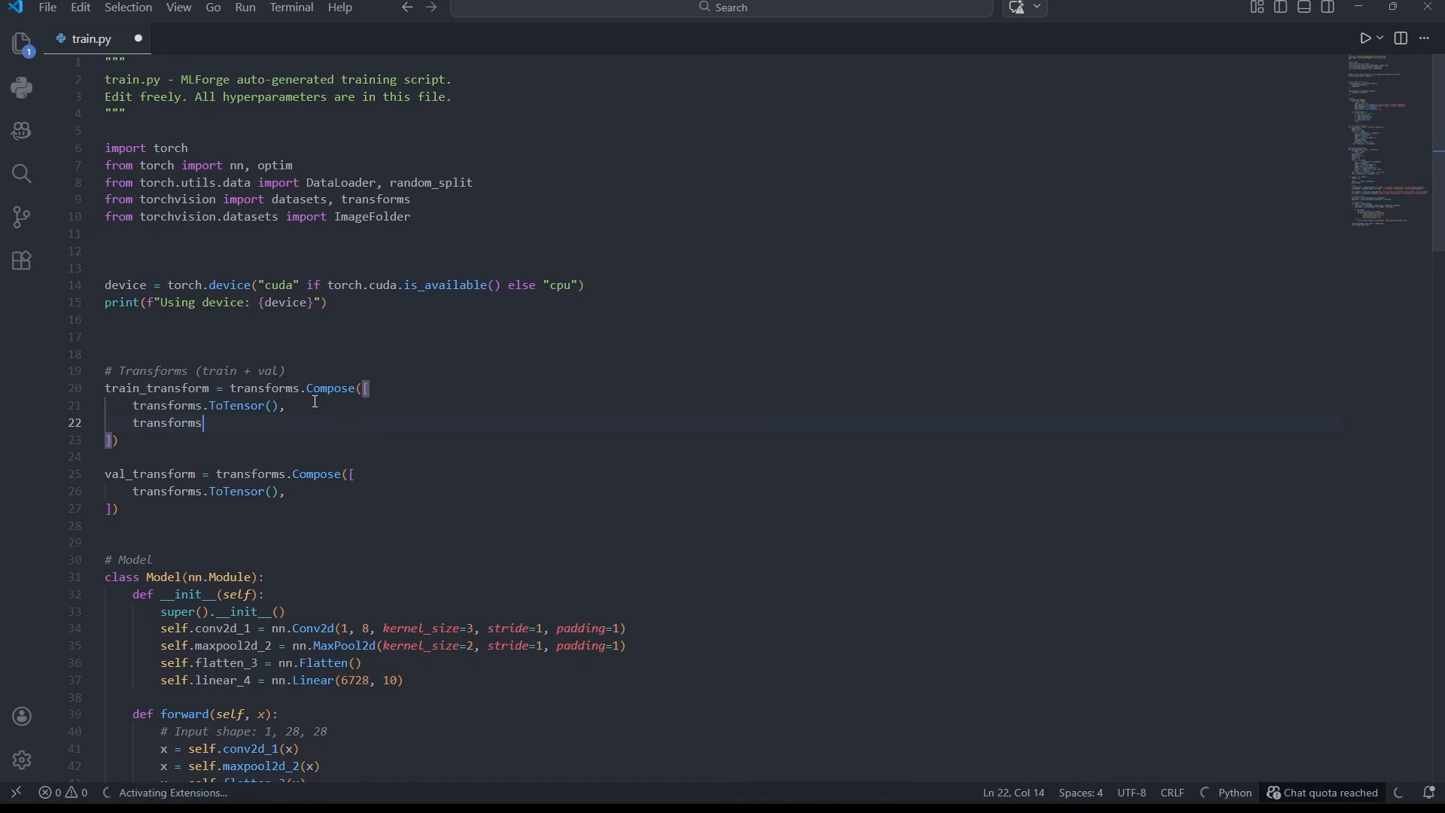
pyautogui.write('.Normal')
# - Delete the partial transforms.Normal entry and its empty line from the train_transform list
pyautogui.hotkey('shift', 'Home')
pyautogui.hotkey('shift', 'Home')
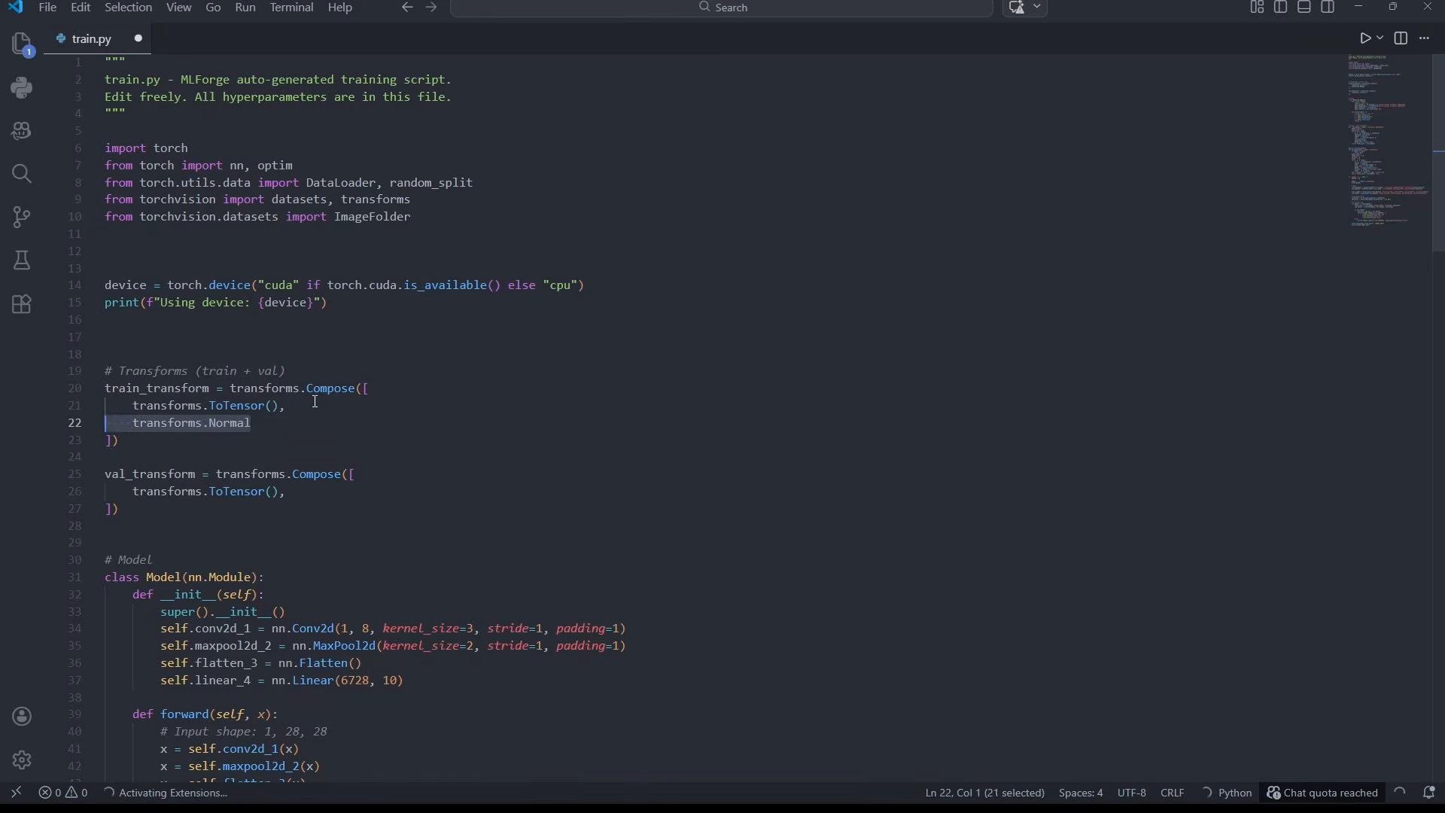
pyautogui.hotkey('ctrl', 'shift', 'Right')
pyautogui.hotkey('ctrl', 'shift', 'Left')
pyautogui.press('BackSpace')
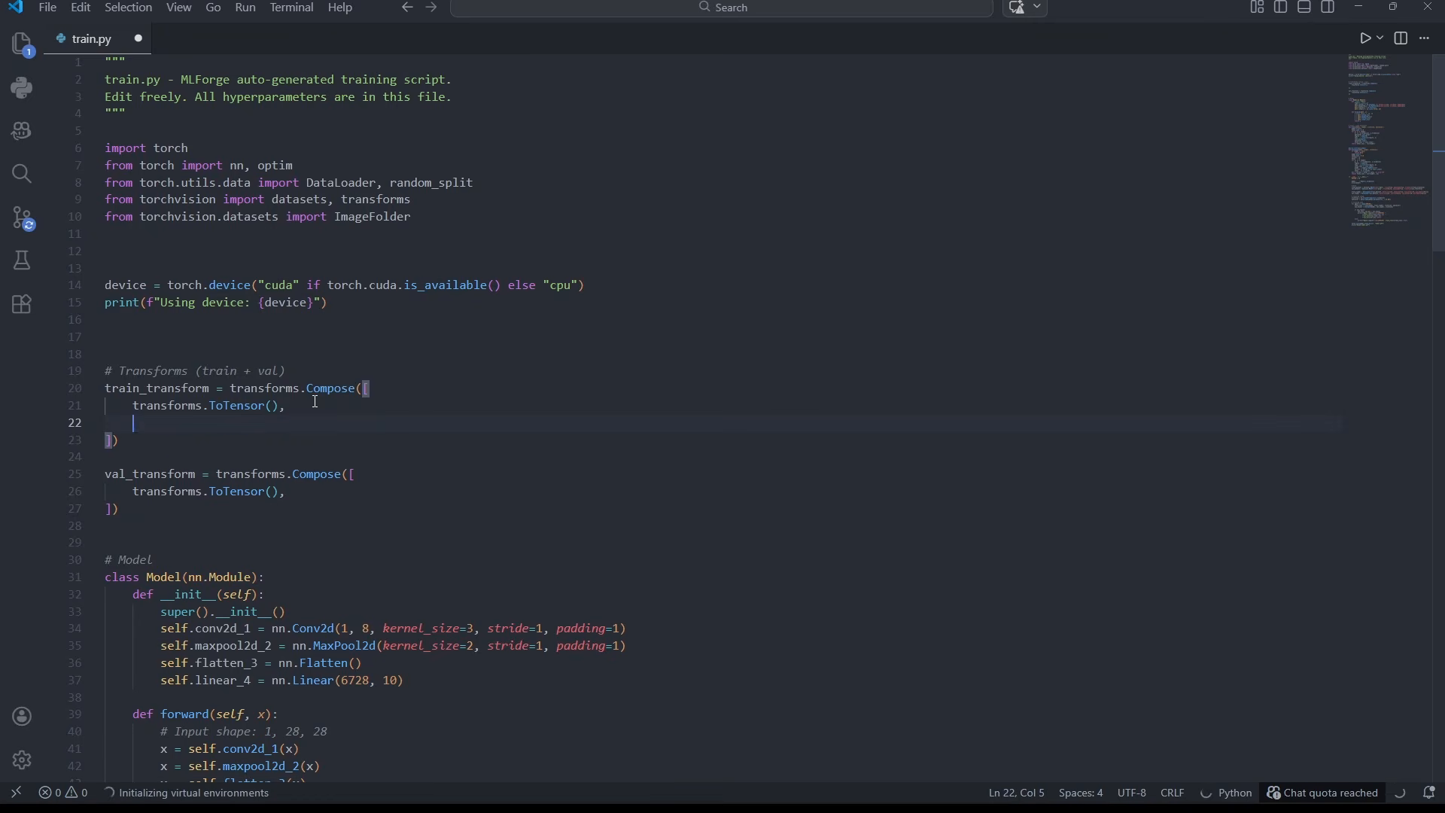
pyautogui.press('BackSpace')
pyautogui.press('BackSpace')
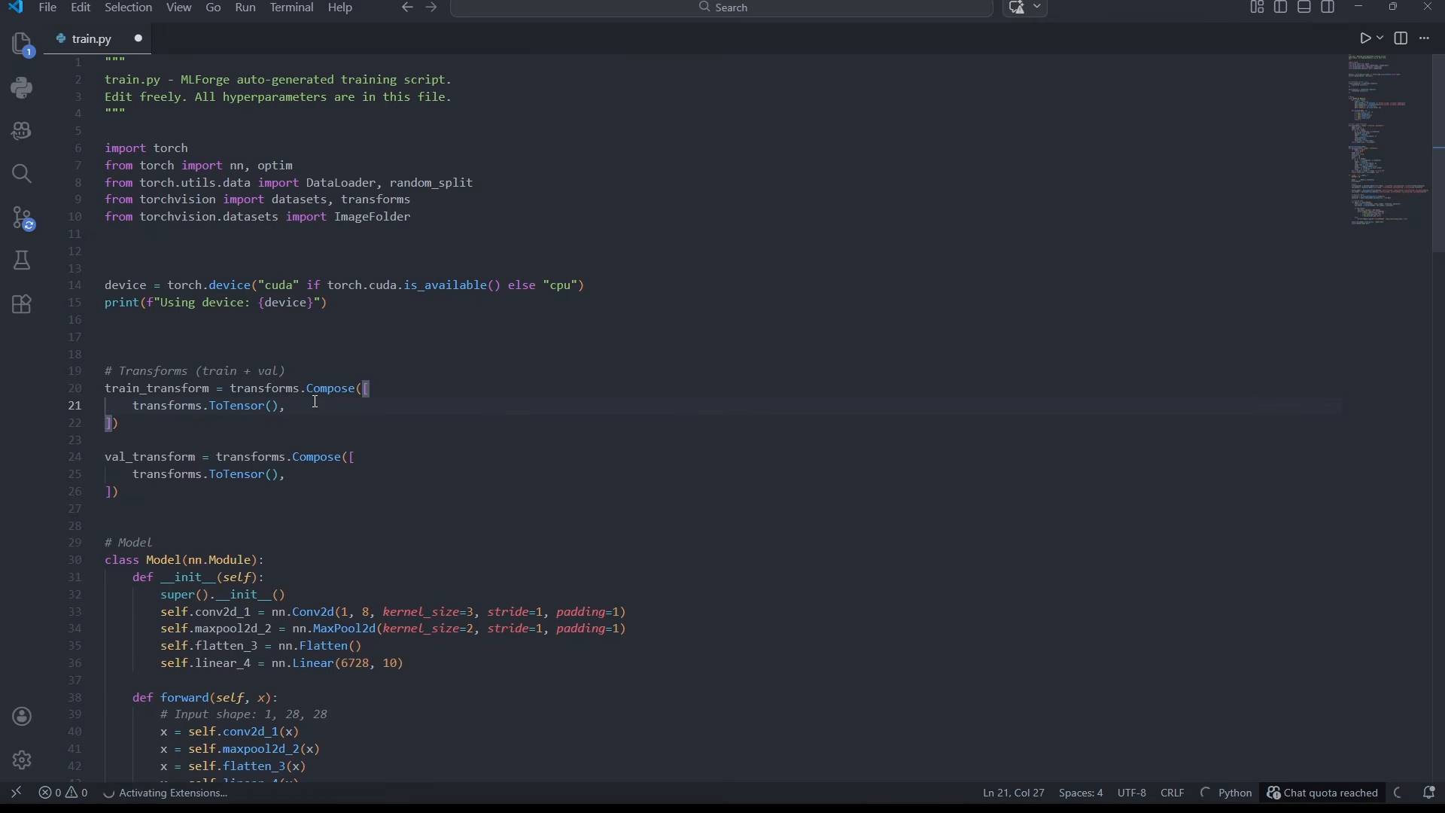
# - Switch back to ML Forge with the project's Data Prep graph
pyautogui.click(940, 785)
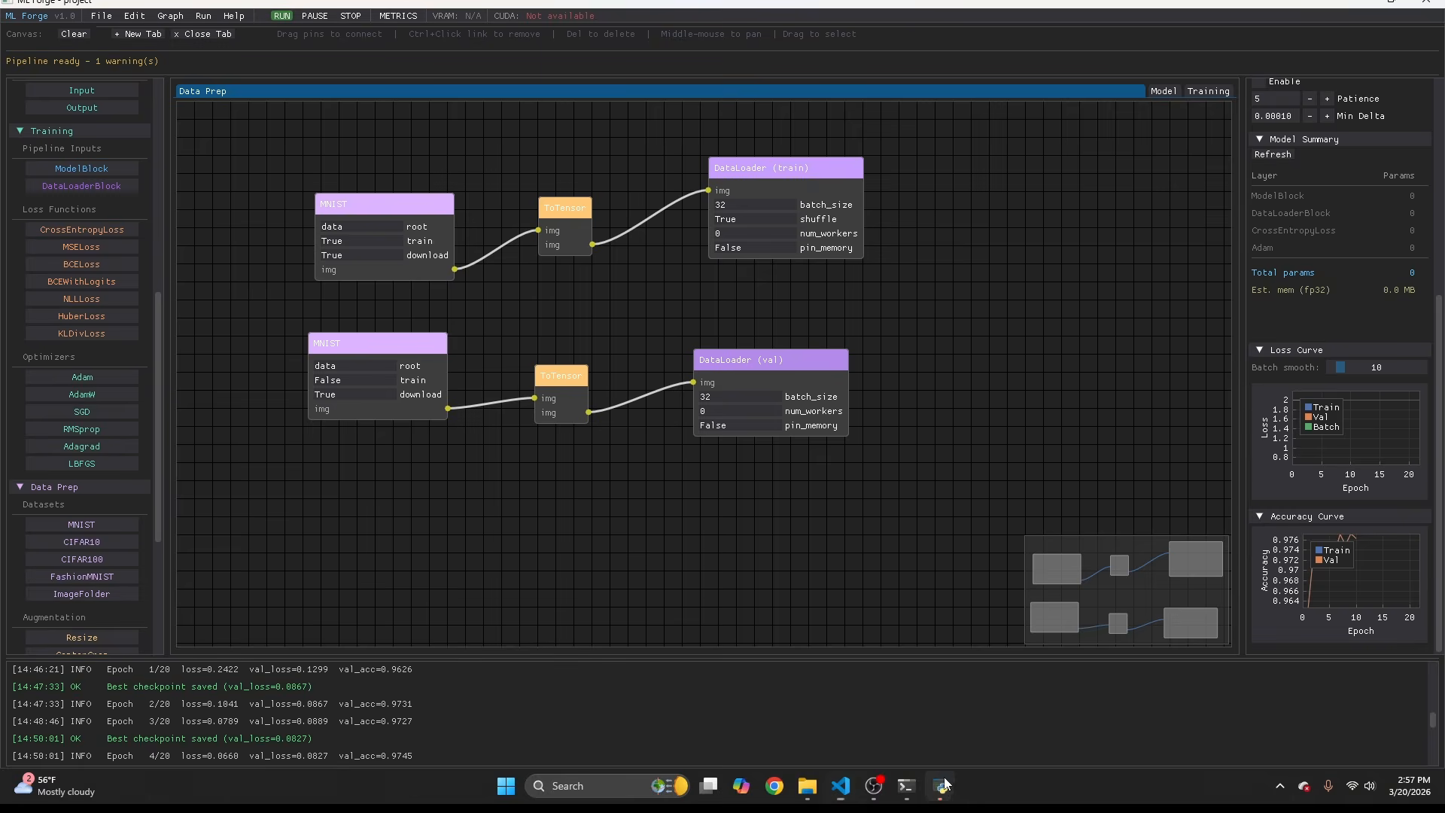